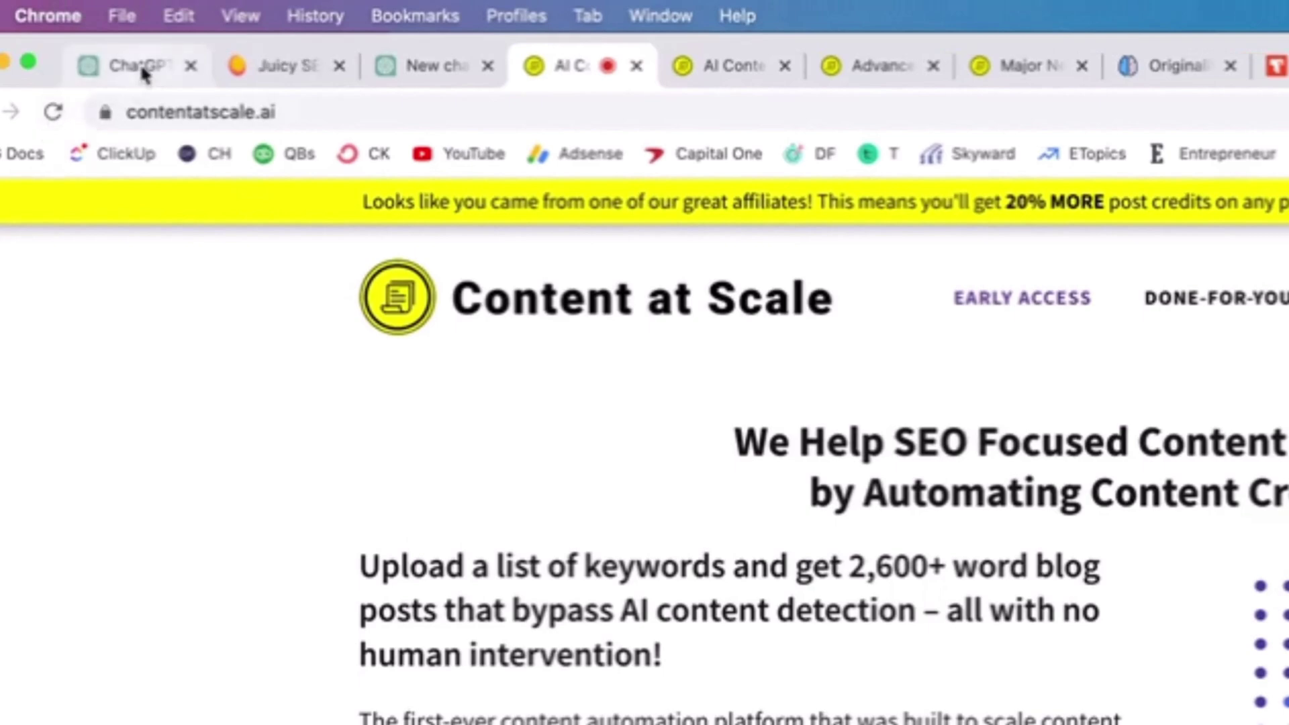
Step: Switch from the Content at Scale homepage to a new ChatGPT chat page
{"action": "left_click", "coordinate": [140, 65]}
{"action": "left_click", "coordinate": [445, 71]}
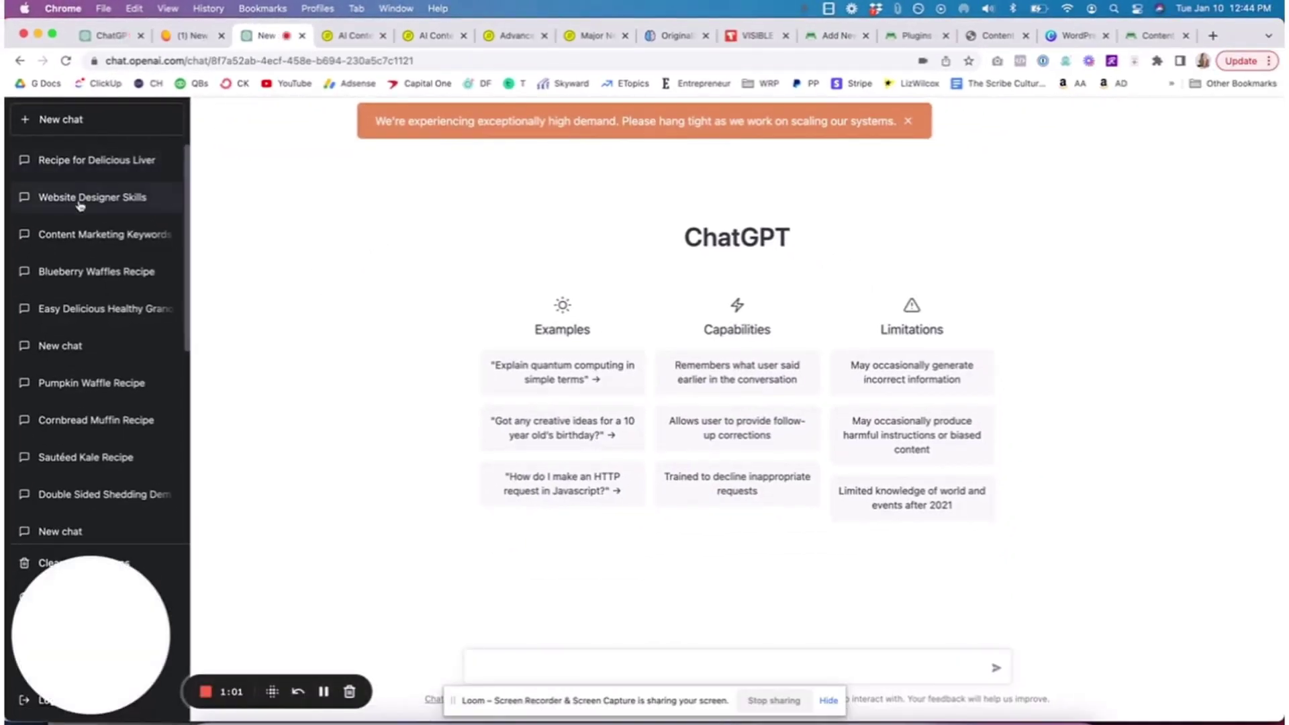
Step: Open the 'Website Designer Skills' conversation, read its article and select the opening paragraphs
{"action": "left_click", "coordinate": [79, 203]}
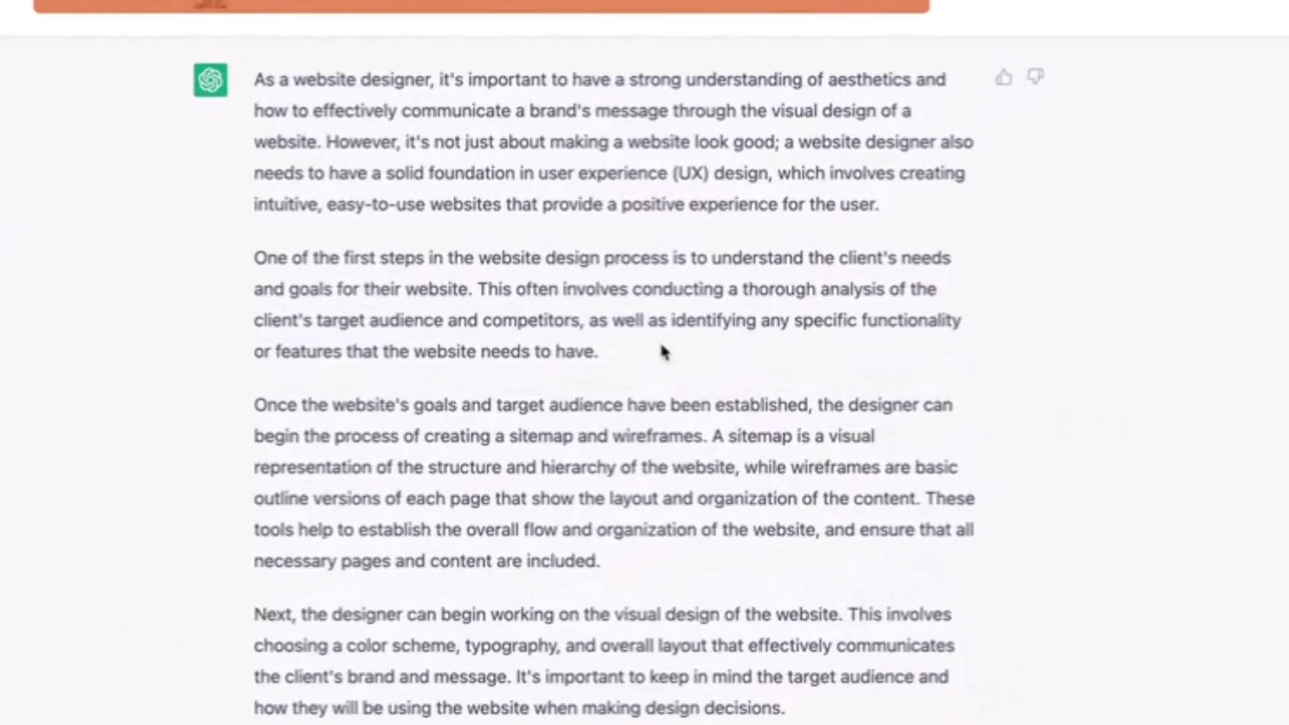
{"action": "scroll", "coordinate": [659, 340], "scroll_direction": "down", "scroll_amount": 3}
{"action": "scroll", "coordinate": [661, 351], "scroll_direction": "down", "scroll_amount": 6}
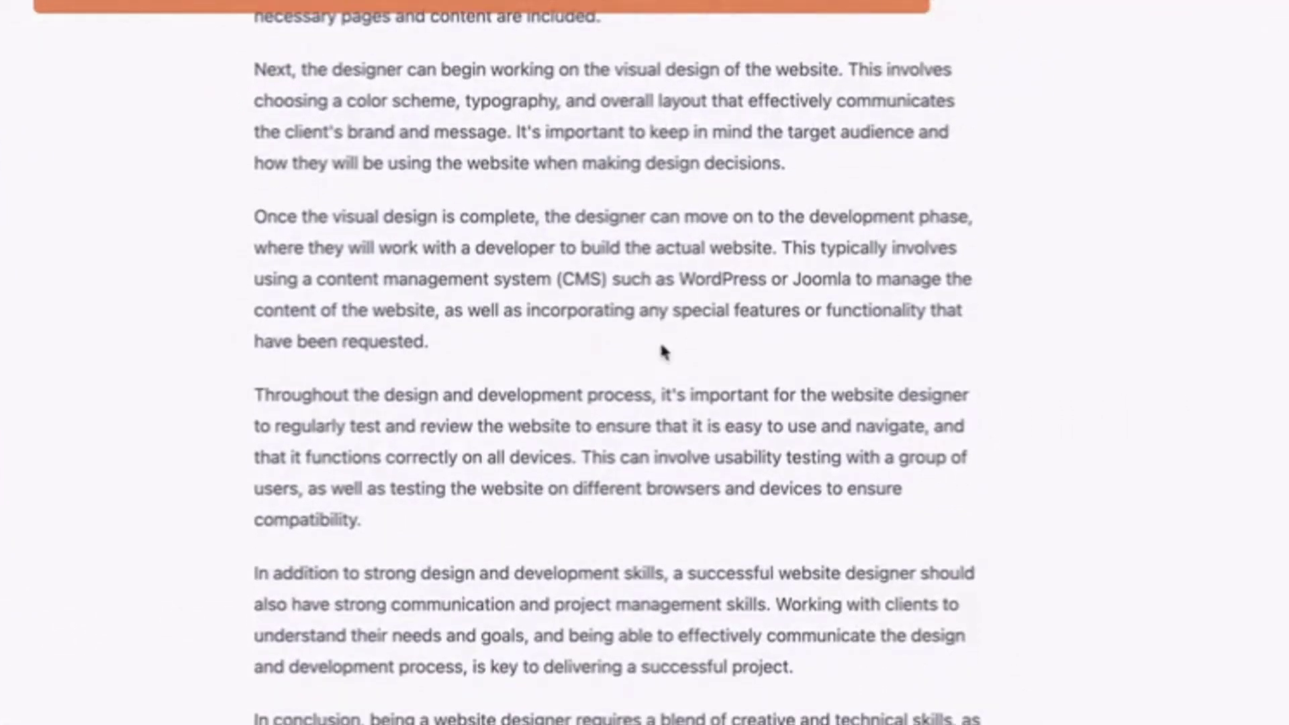
{"action": "scroll", "coordinate": [661, 351], "scroll_direction": "down", "scroll_amount": 3}
{"action": "left_click_drag", "start_coordinate": [773, 671], "coordinate": [533, 377]}
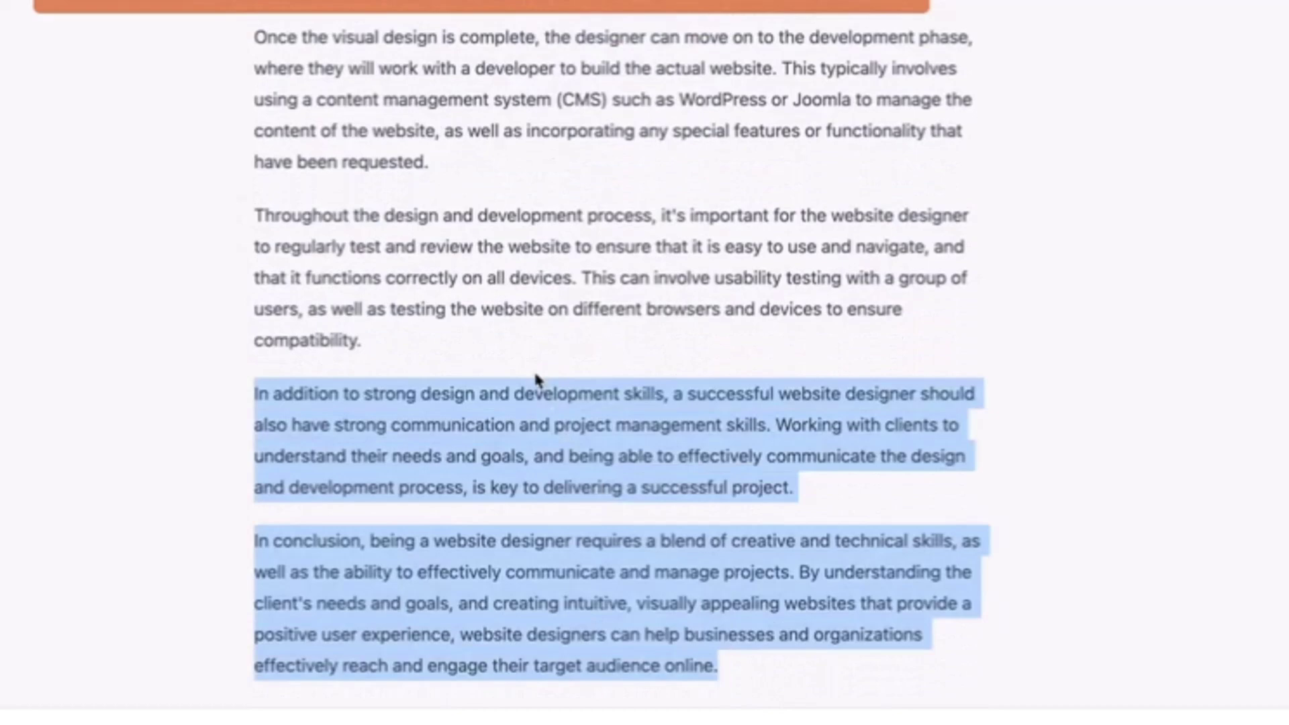
{"action": "scroll", "coordinate": [535, 376], "scroll_direction": "up", "scroll_amount": 8}
{"action": "scroll", "coordinate": [535, 372], "scroll_direction": "up", "scroll_amount": 3}
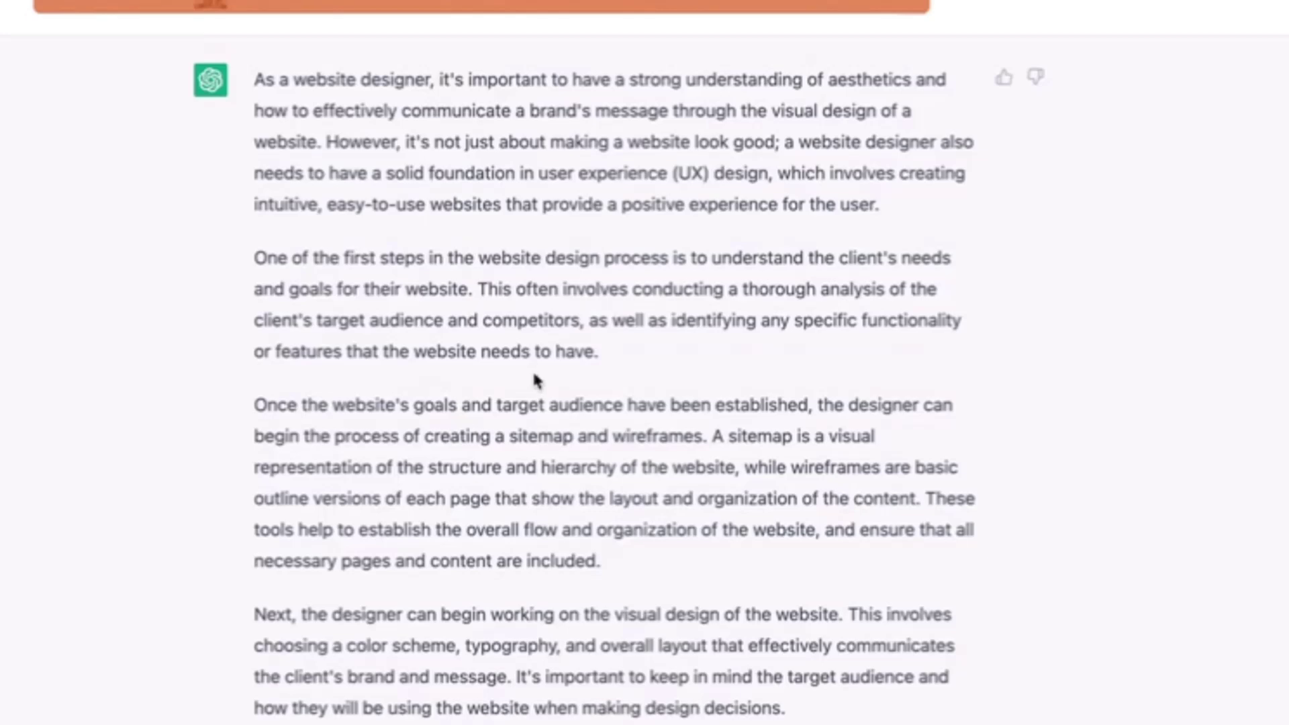
{"action": "left_click_drag", "start_coordinate": [255, 79], "coordinate": [679, 566]}
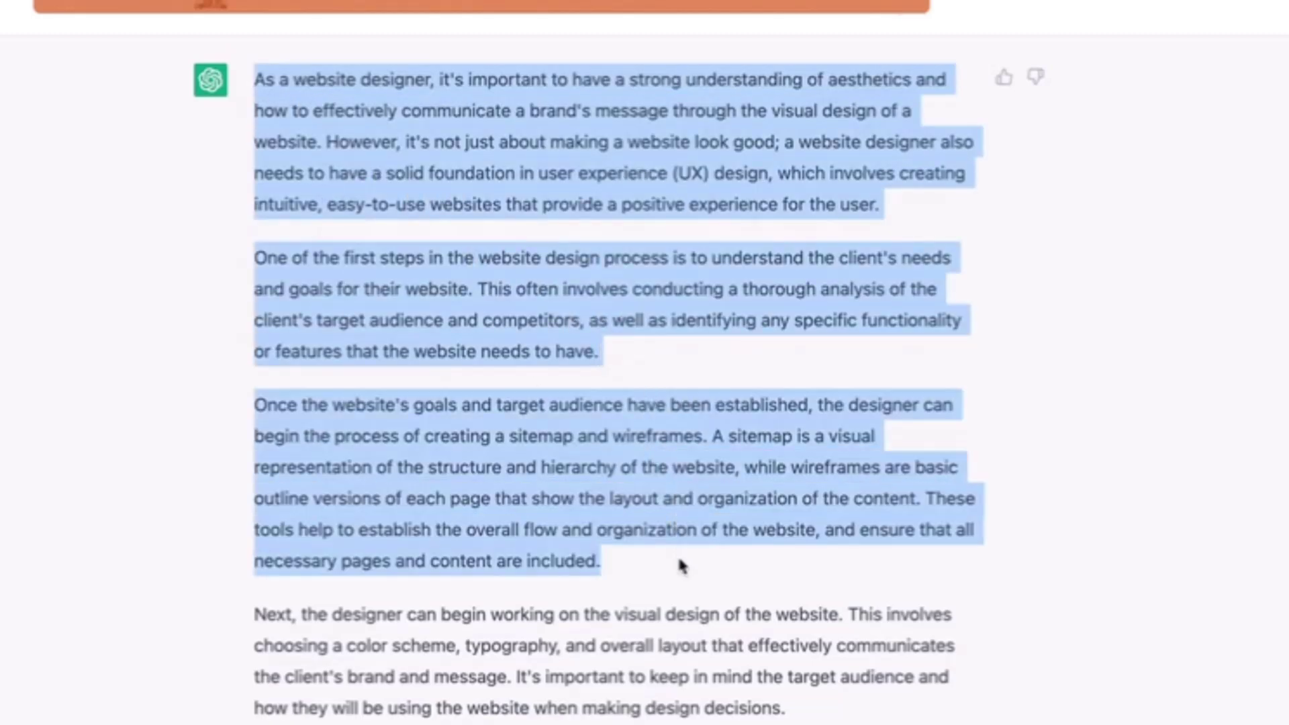
{"action": "left_click", "coordinate": [679, 603]}
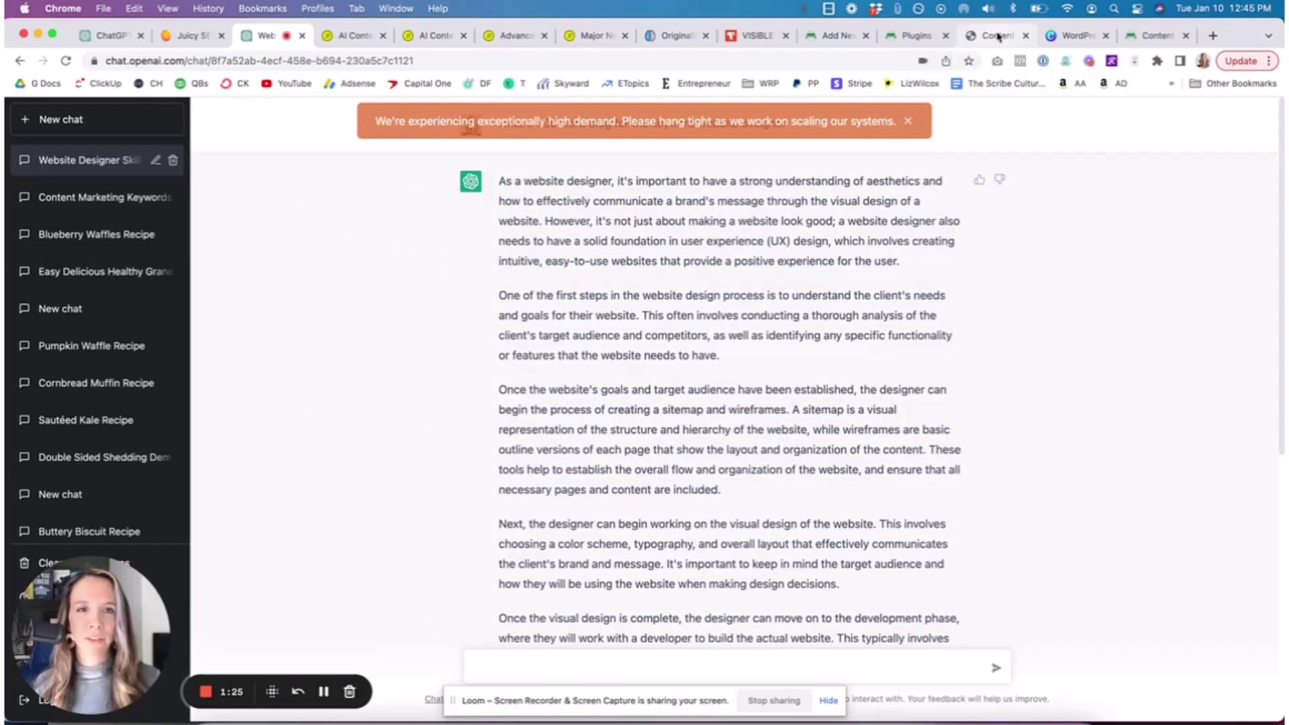
Step: Return to the Content at Scale editor and scroll through the chicken-care article
{"action": "left_click", "coordinate": [999, 36]}
{"action": "left_click", "coordinate": [647, 354]}
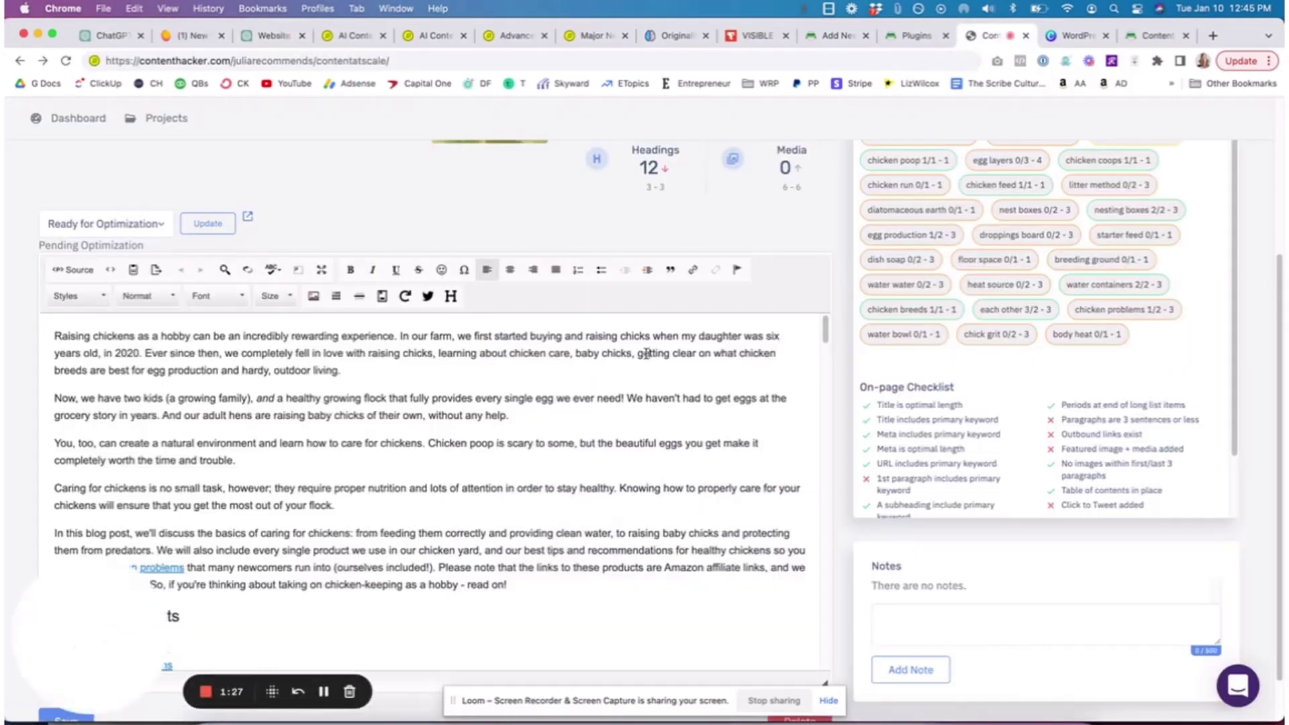
{"action": "scroll", "coordinate": [646, 354], "scroll_direction": "down", "scroll_amount": 8}
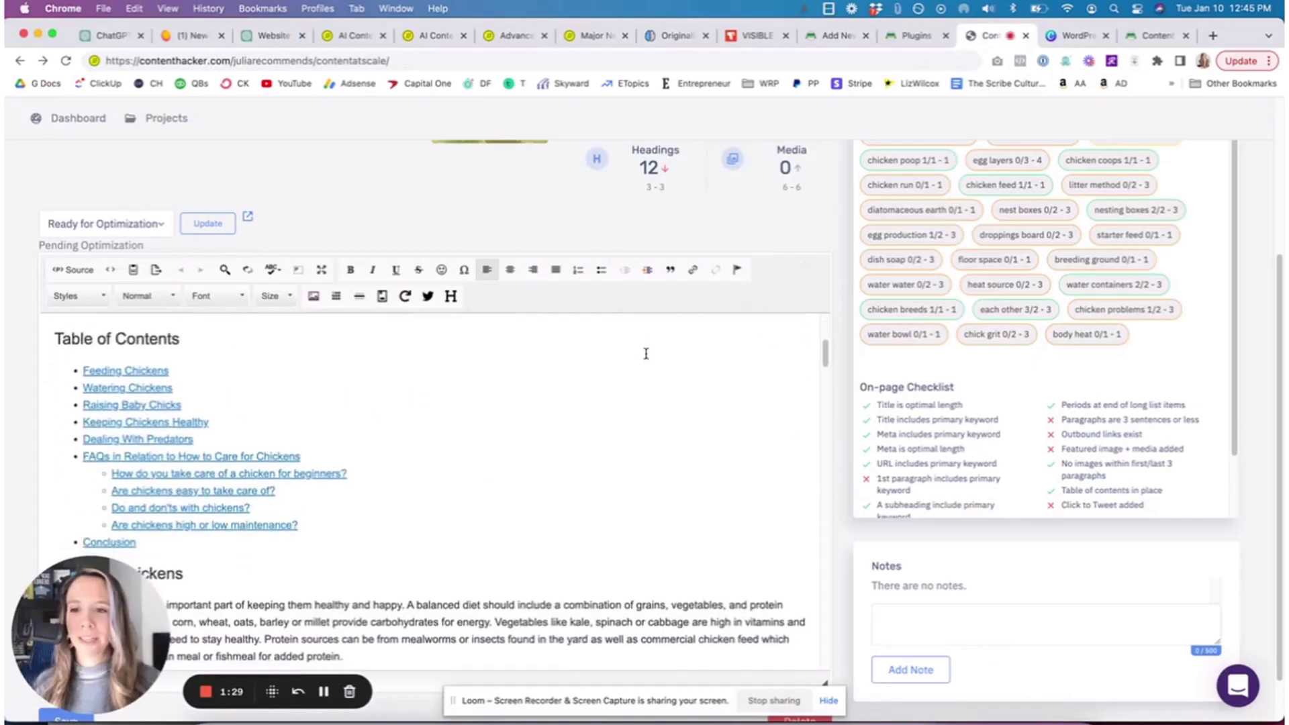
{"action": "scroll", "coordinate": [646, 354], "scroll_direction": "down", "scroll_amount": 10}
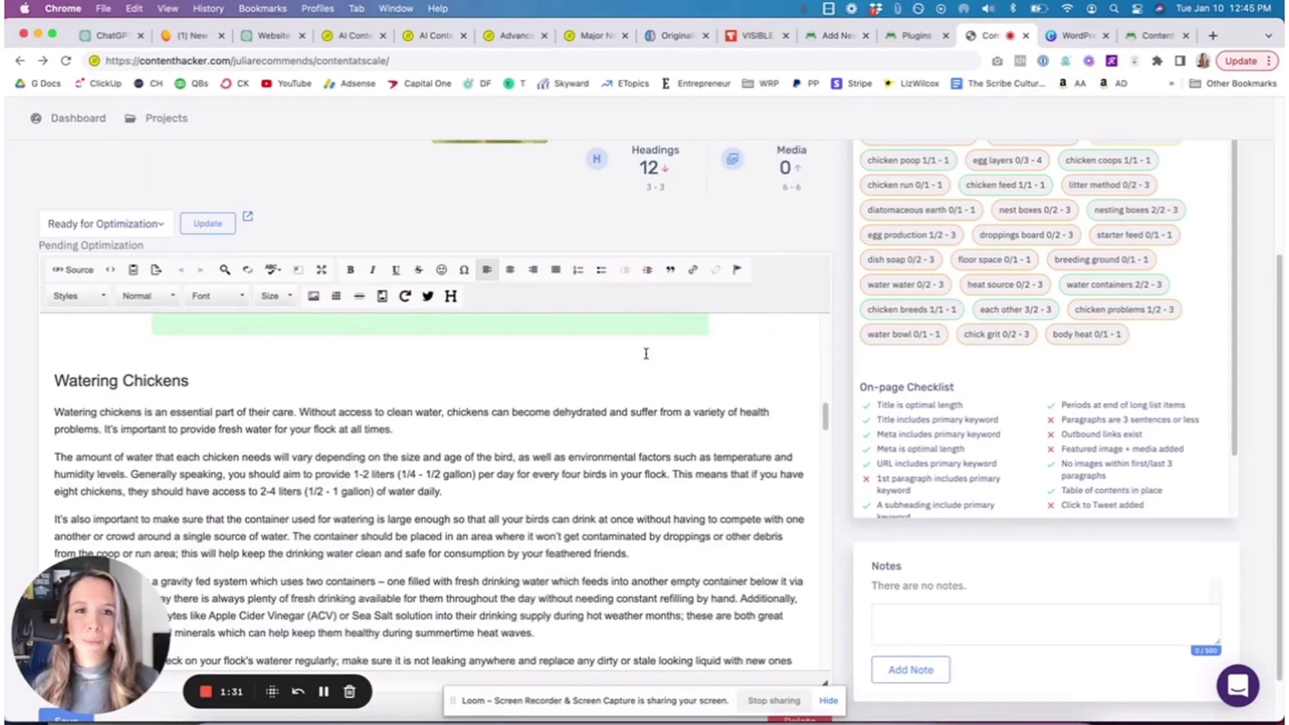
{"action": "scroll", "coordinate": [646, 354], "scroll_direction": "down", "scroll_amount": 10}
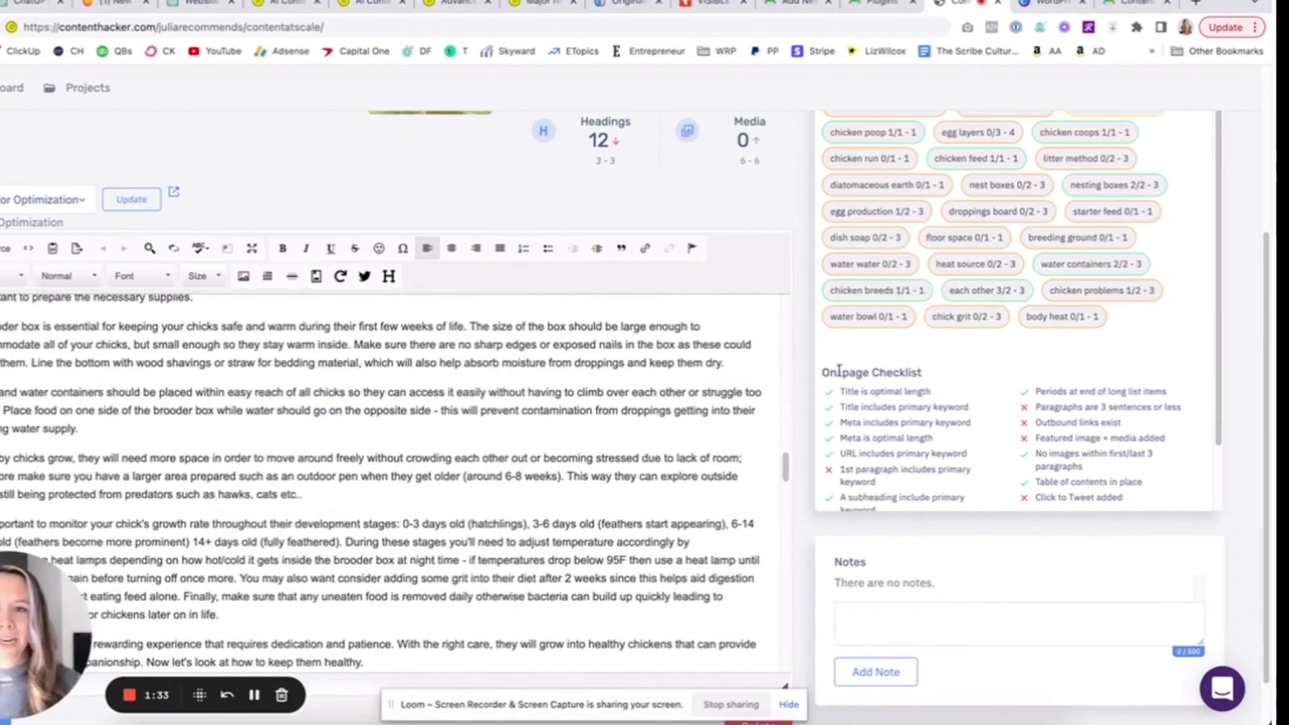
{"action": "scroll", "coordinate": [547, 321], "scroll_direction": "up", "scroll_amount": 4}
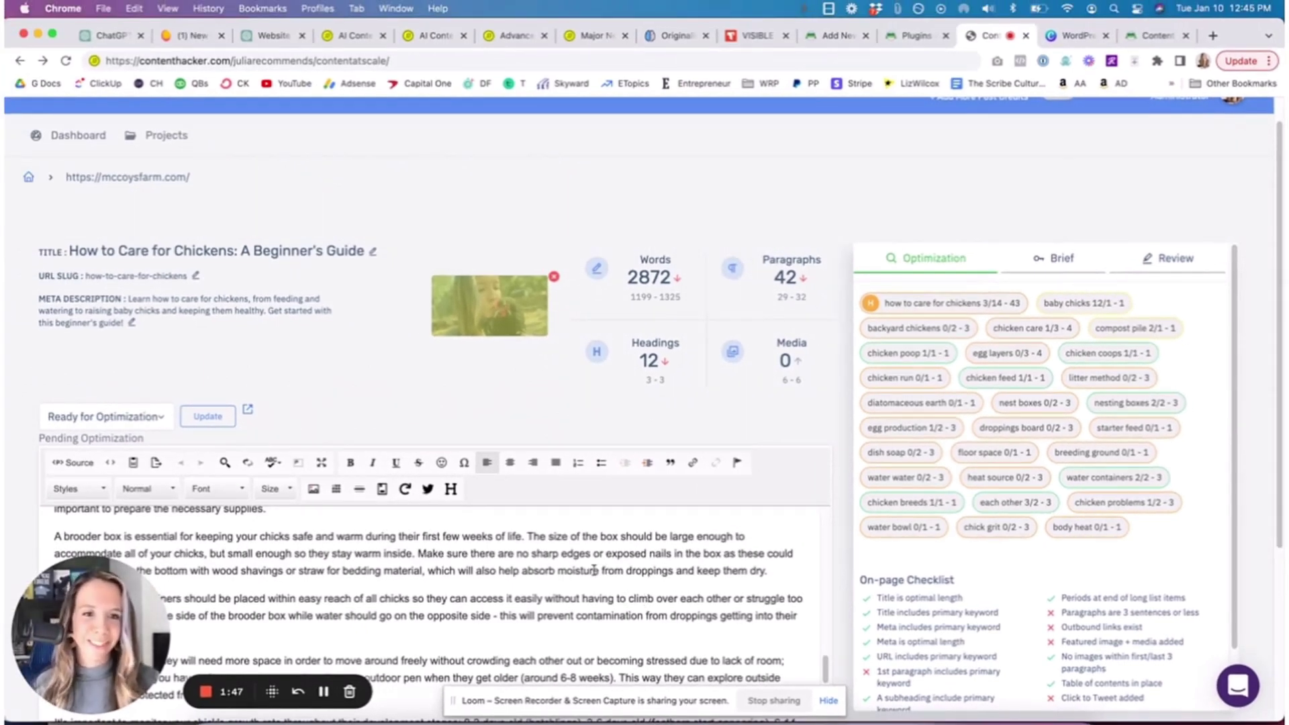
Step: Change the ending after 'dry' to ', warm', then undo that edit
{"action": "key", "text": "BackSpace"}
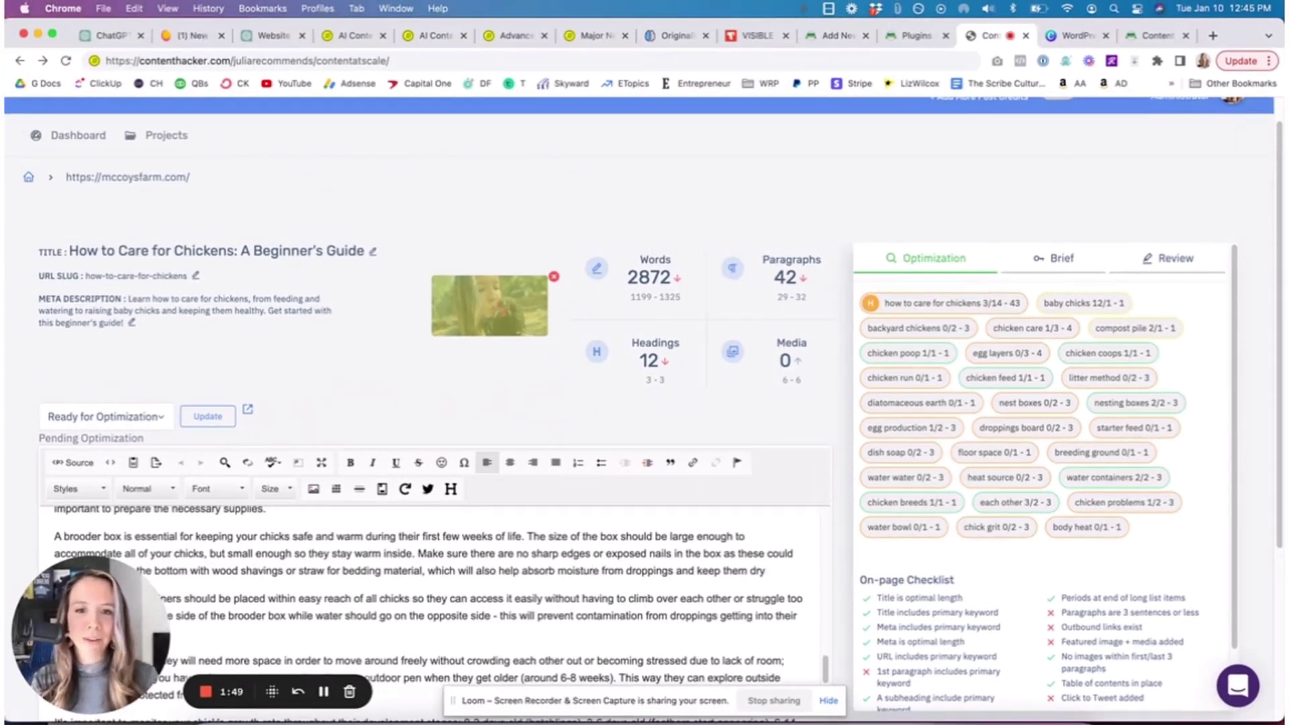
{"action": "type", "text": ", warm"}
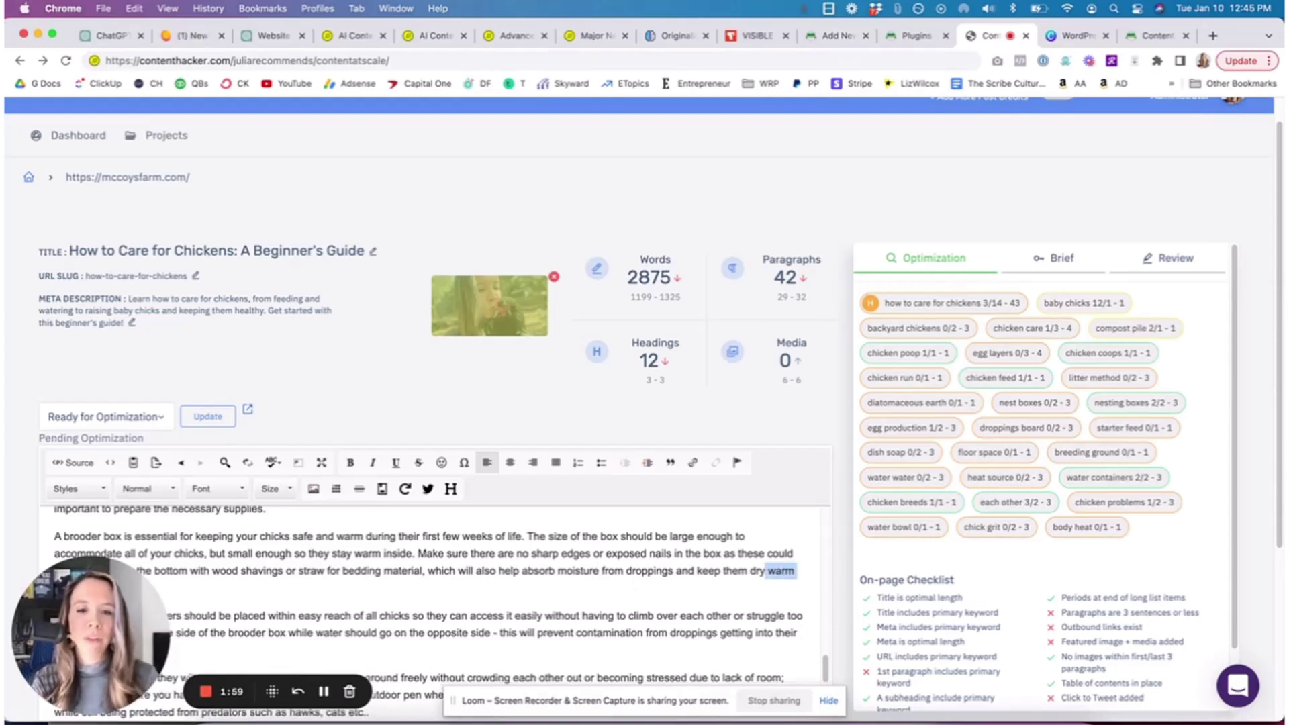
{"action": "key", "text": "super+z"}
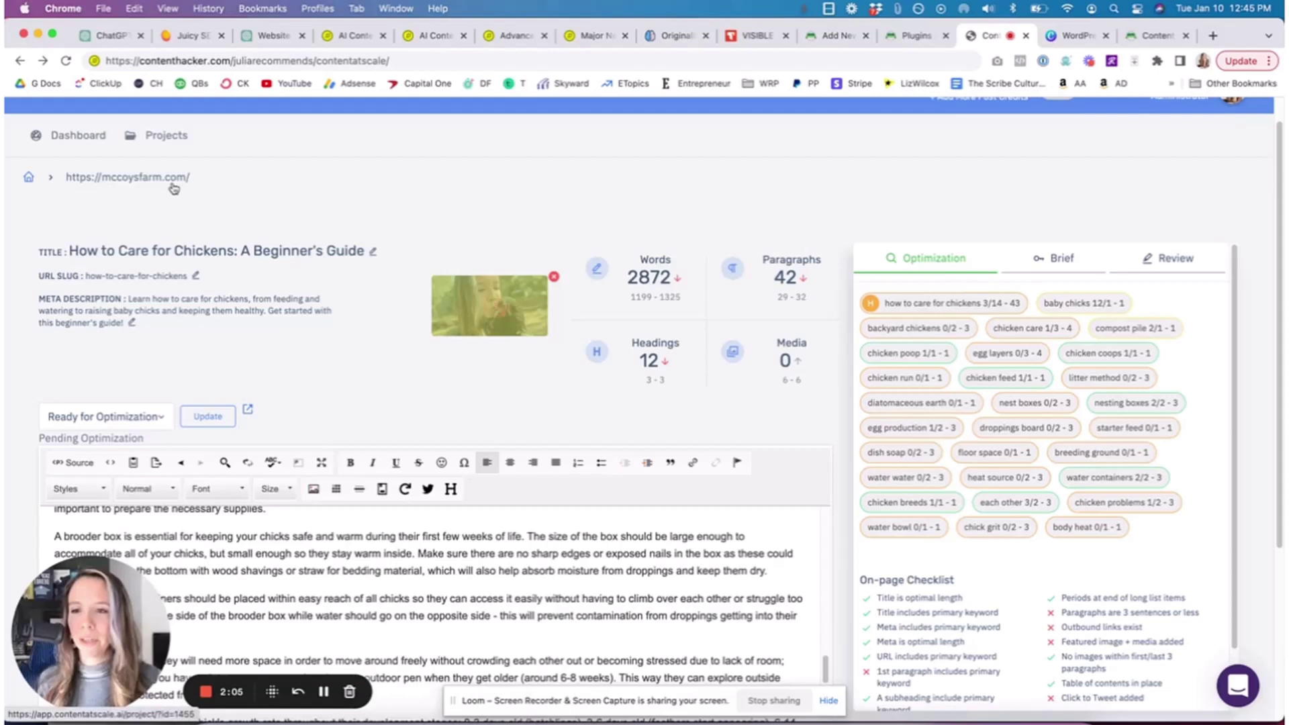
Step: Review dashboard stats: 1 post, 2,875 words, 4 Hrs saved, $230 cost savings
{"action": "left_click", "coordinate": [94, 137]}
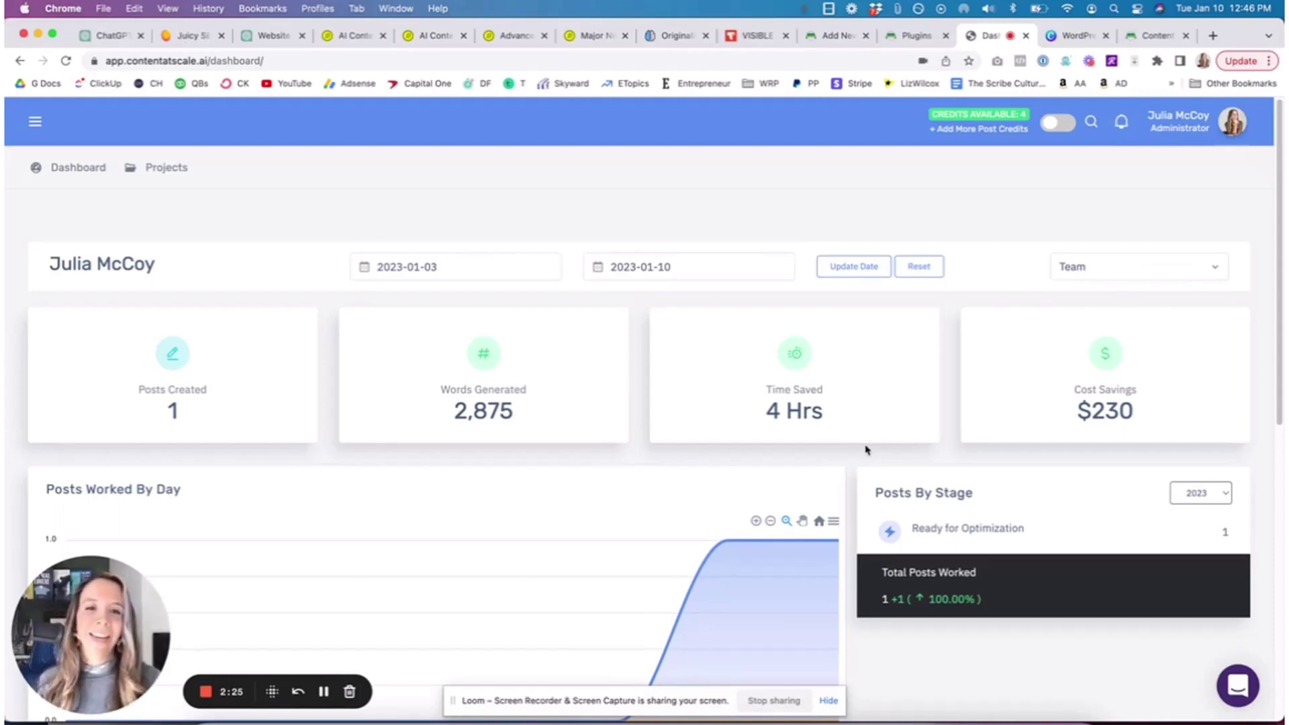
{"action": "scroll", "coordinate": [639, 224], "scroll_direction": "down", "scroll_amount": 10}
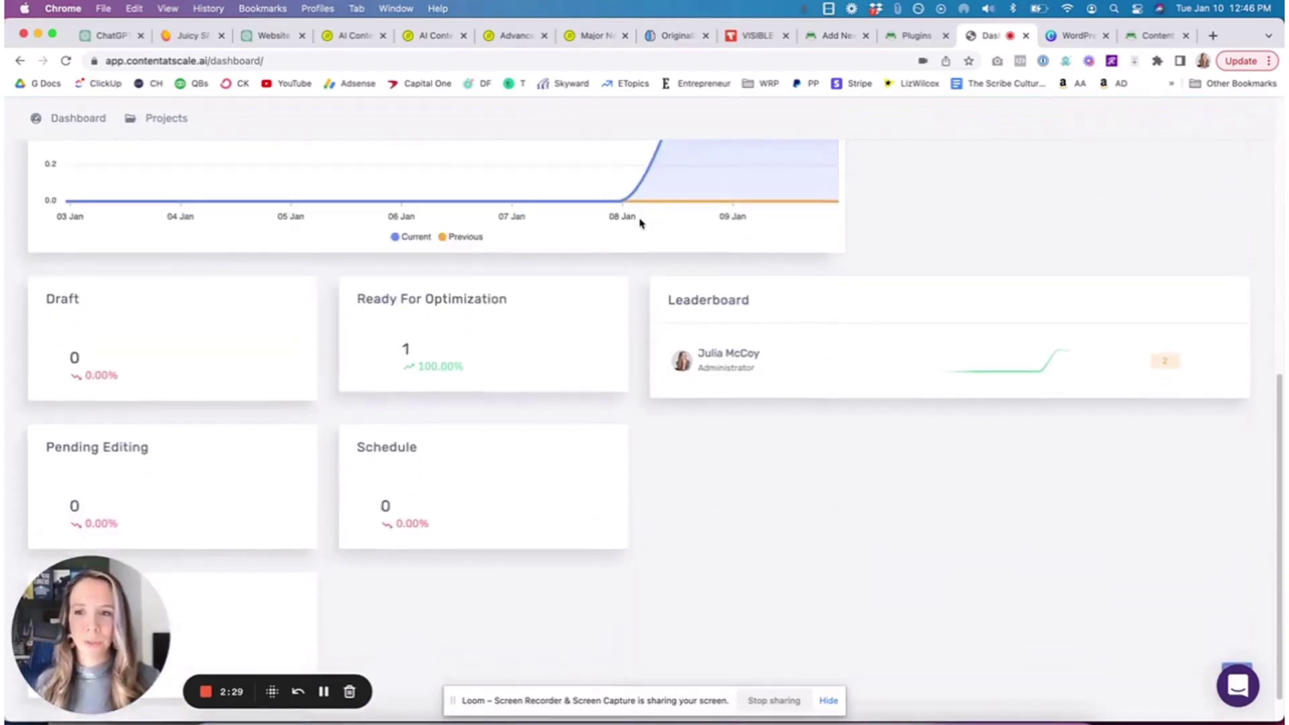
{"action": "scroll", "coordinate": [639, 224], "scroll_direction": "up", "scroll_amount": 6}
{"action": "scroll", "coordinate": [639, 224], "scroll_direction": "up", "scroll_amount": 5}
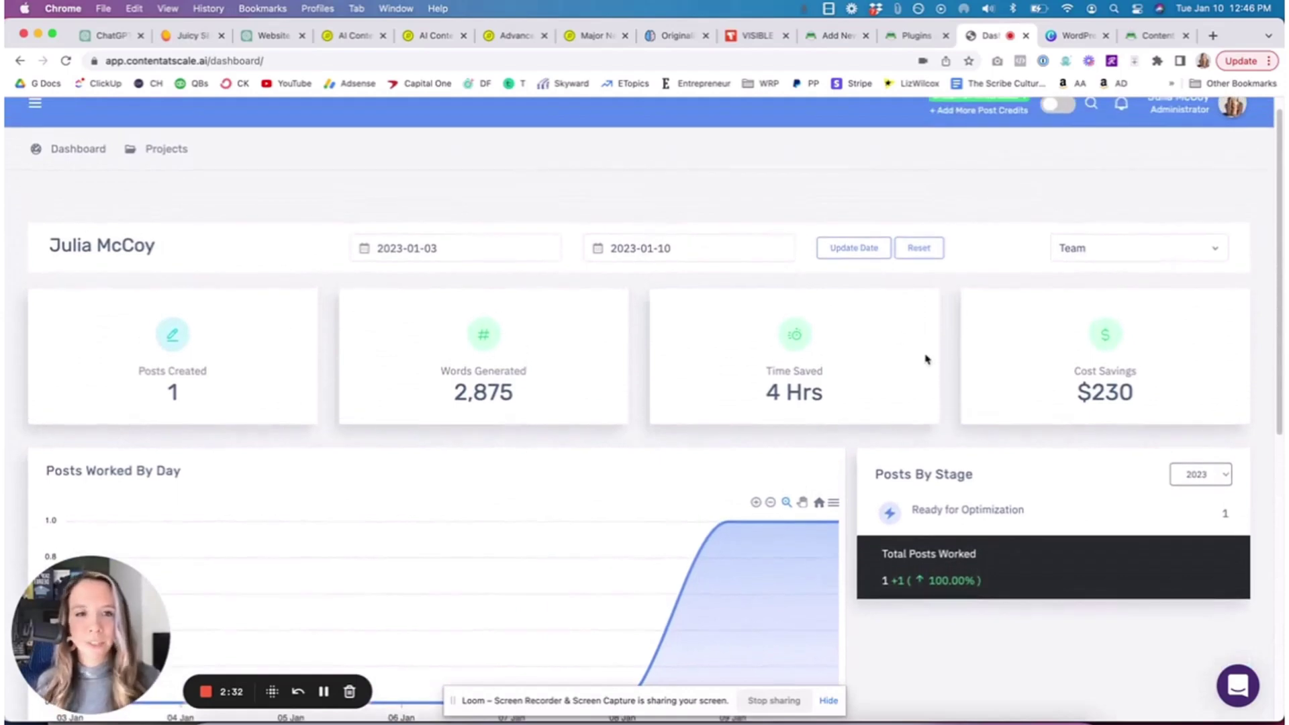
{"action": "mouse_move", "coordinate": [1145, 386]}
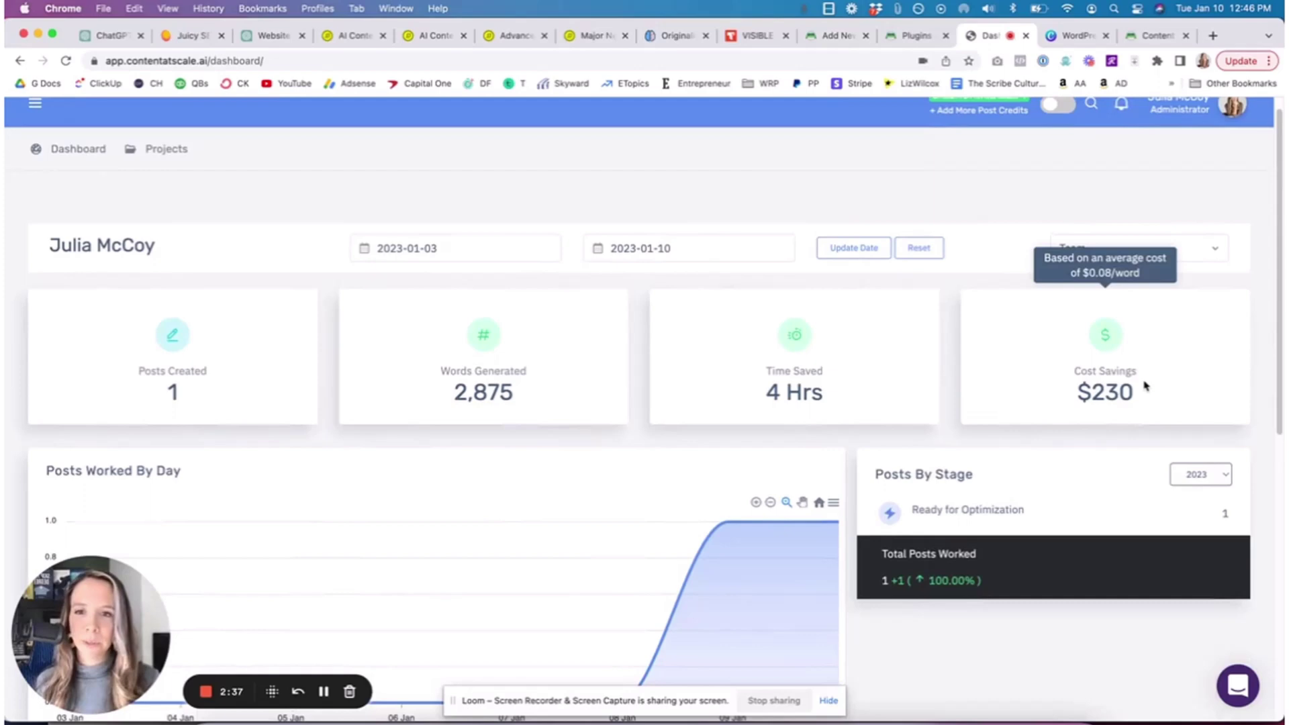
{"action": "scroll", "coordinate": [461, 393], "scroll_direction": "up", "scroll_amount": 1}
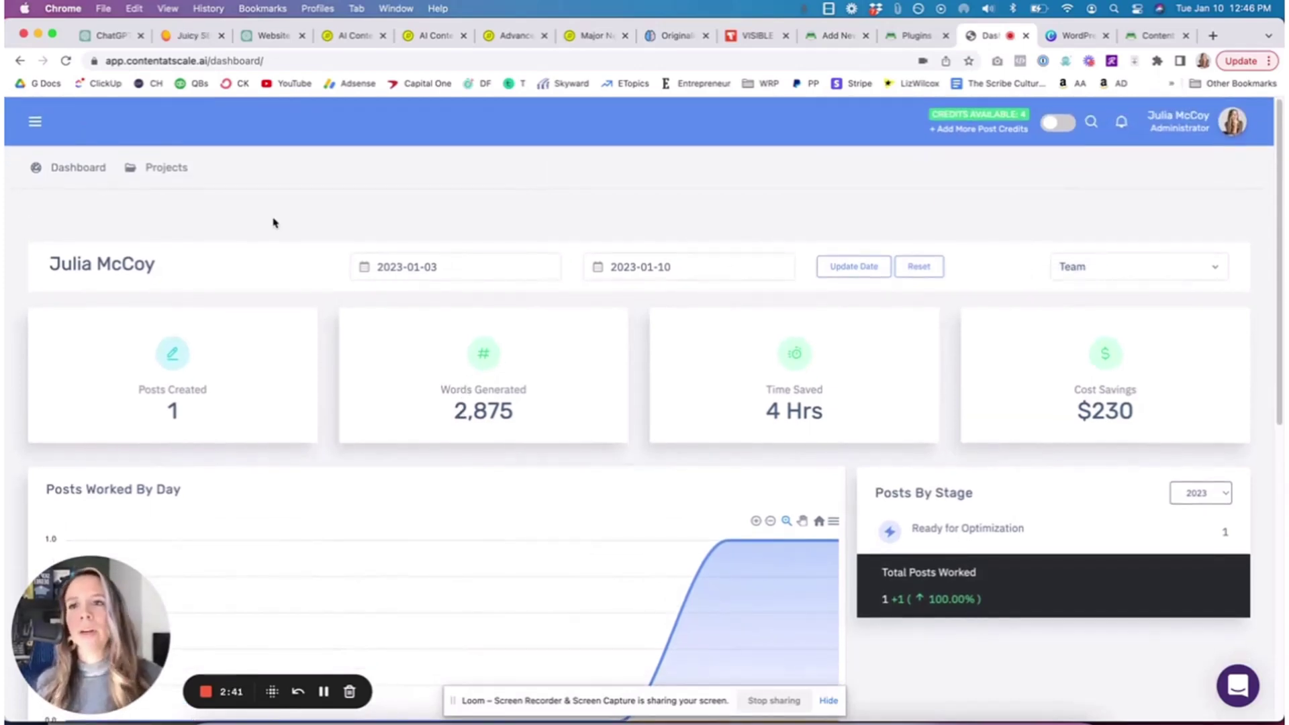
Step: Start a new project from Projects and name it 'Custom WordPress Websites'
{"action": "left_click", "coordinate": [152, 170]}
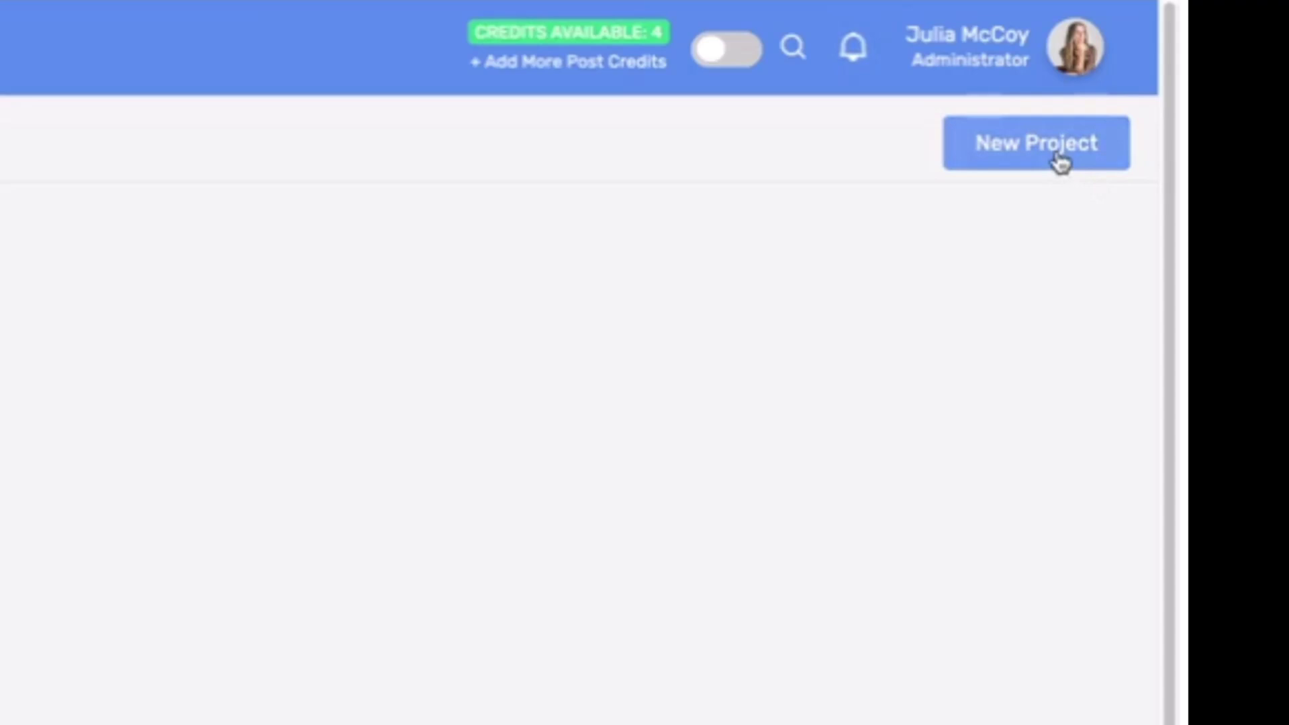
{"action": "left_click", "coordinate": [1059, 161]}
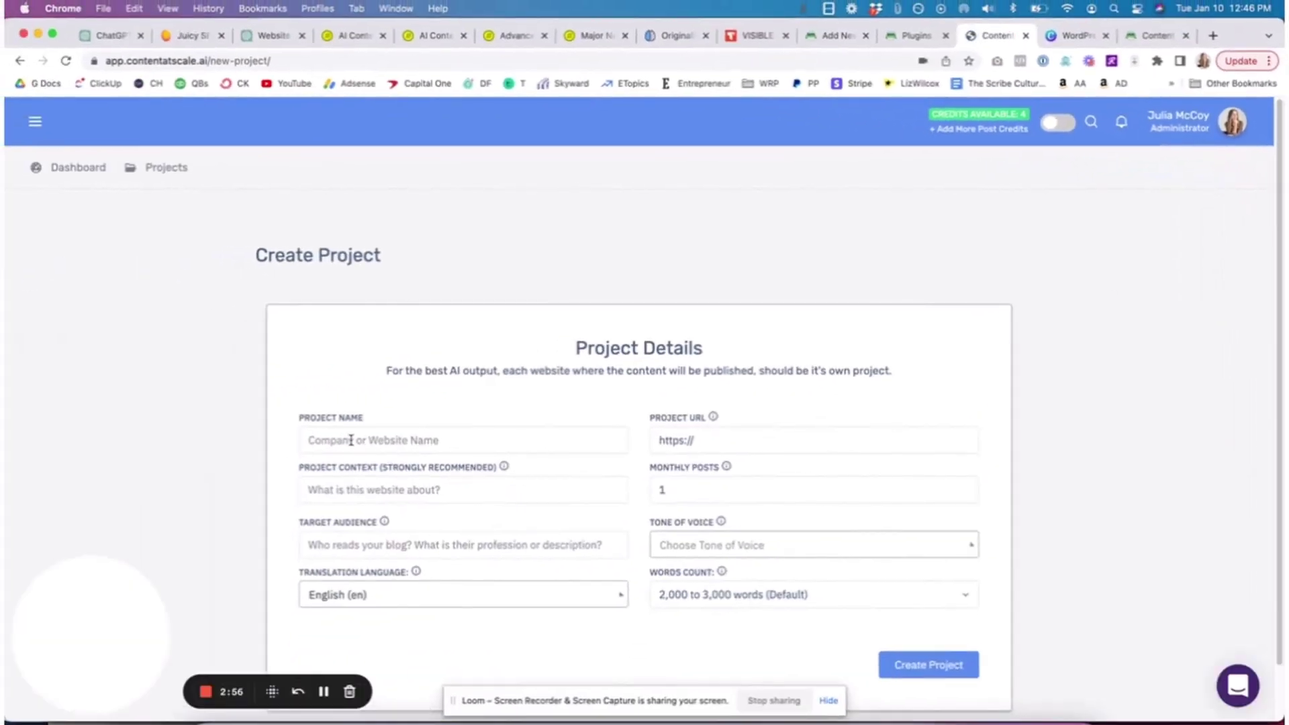
{"action": "left_click", "coordinate": [400, 444]}
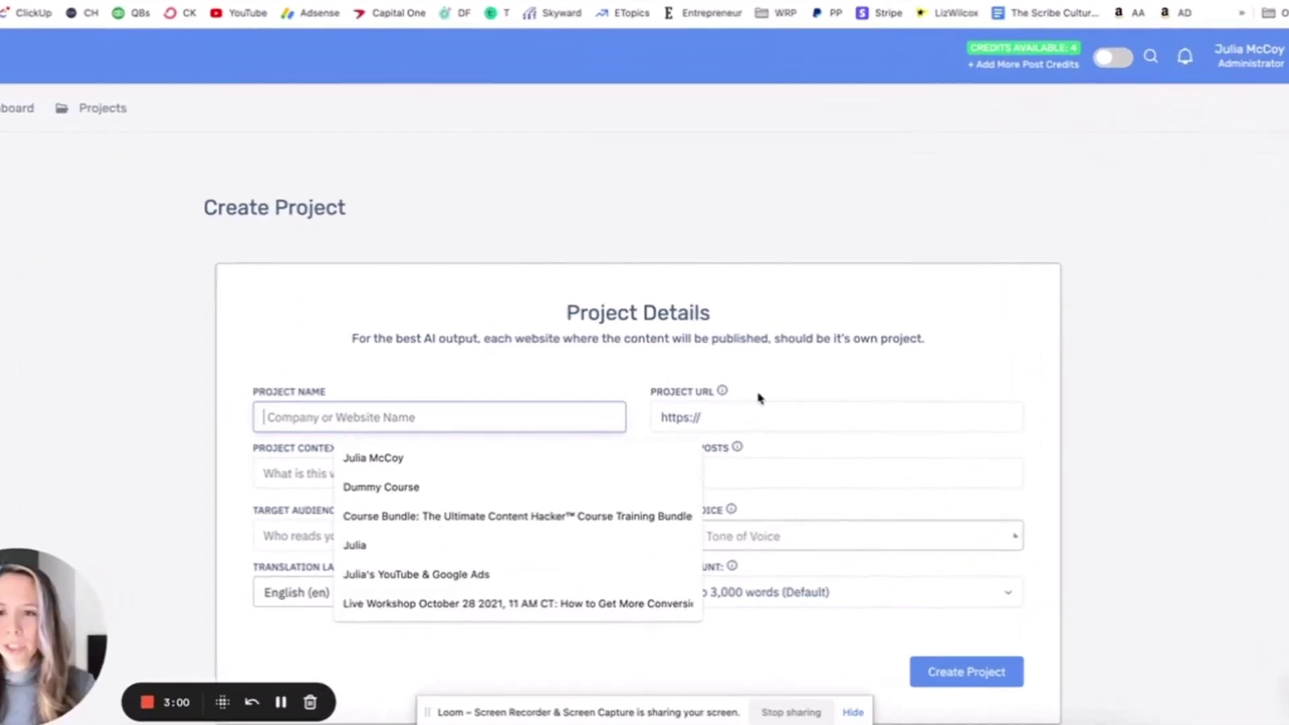
{"action": "type", "text": "J"}
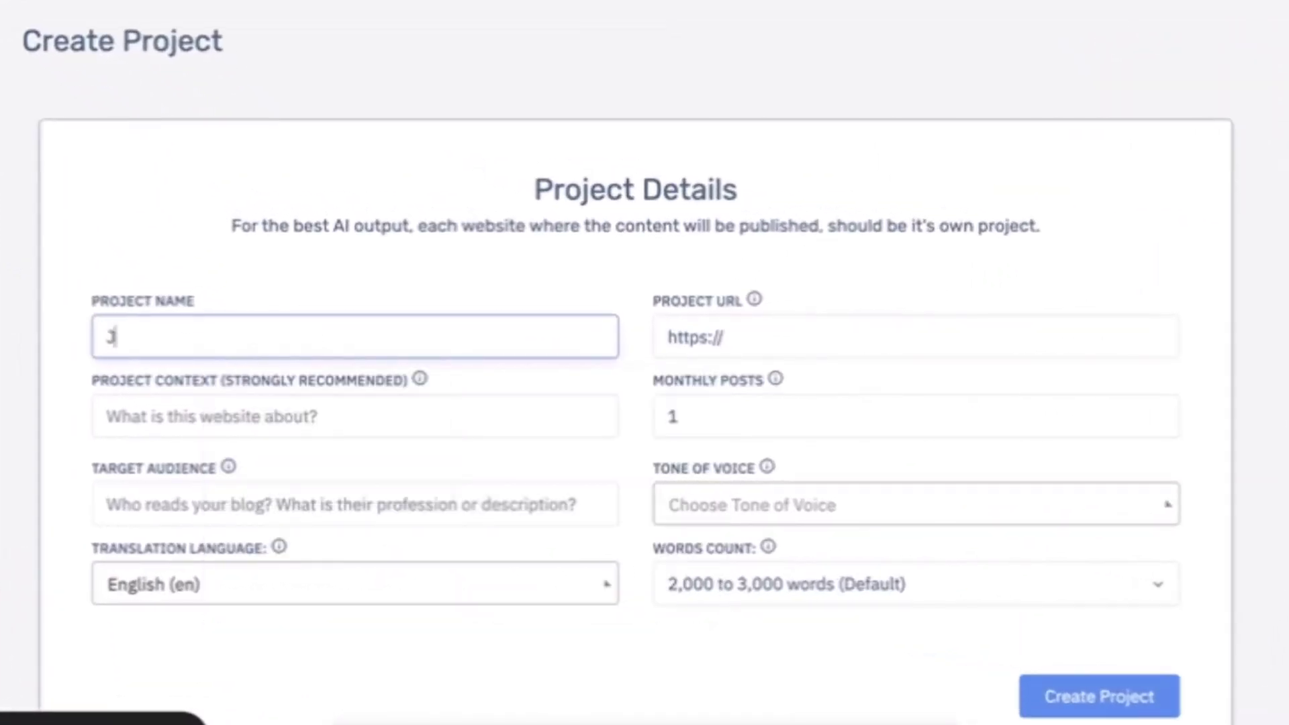
{"action": "key", "text": "BackSpace"}
{"action": "type", "text": "Cus"}
{"action": "key", "text": "BackSpace"}
{"action": "key", "text": "BackSpace"}
{"action": "type", "text": "ustom WordPress Websites"}
{"action": "key", "text": "Tab"}
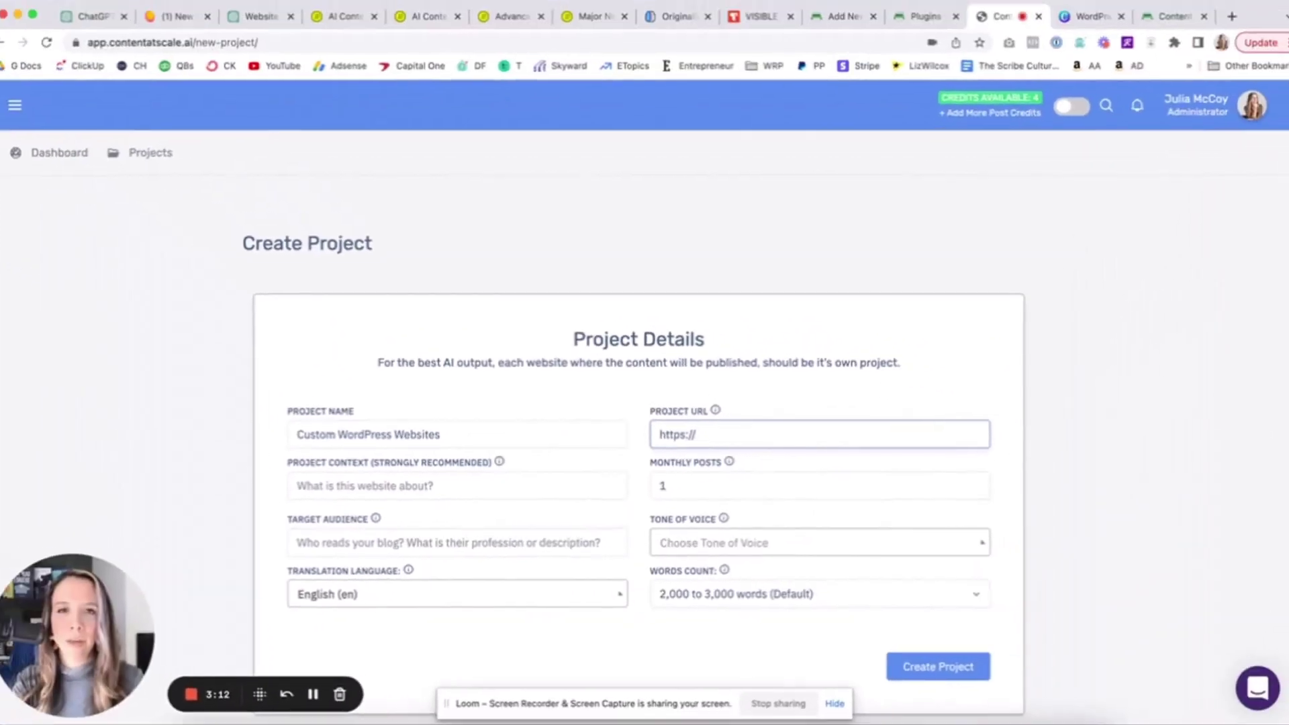
Step: Type the customwordpresswebsites.com domain into a new browser tab and select it
{"action": "key", "text": "super+t"}
{"action": "type", "text": "custom"}
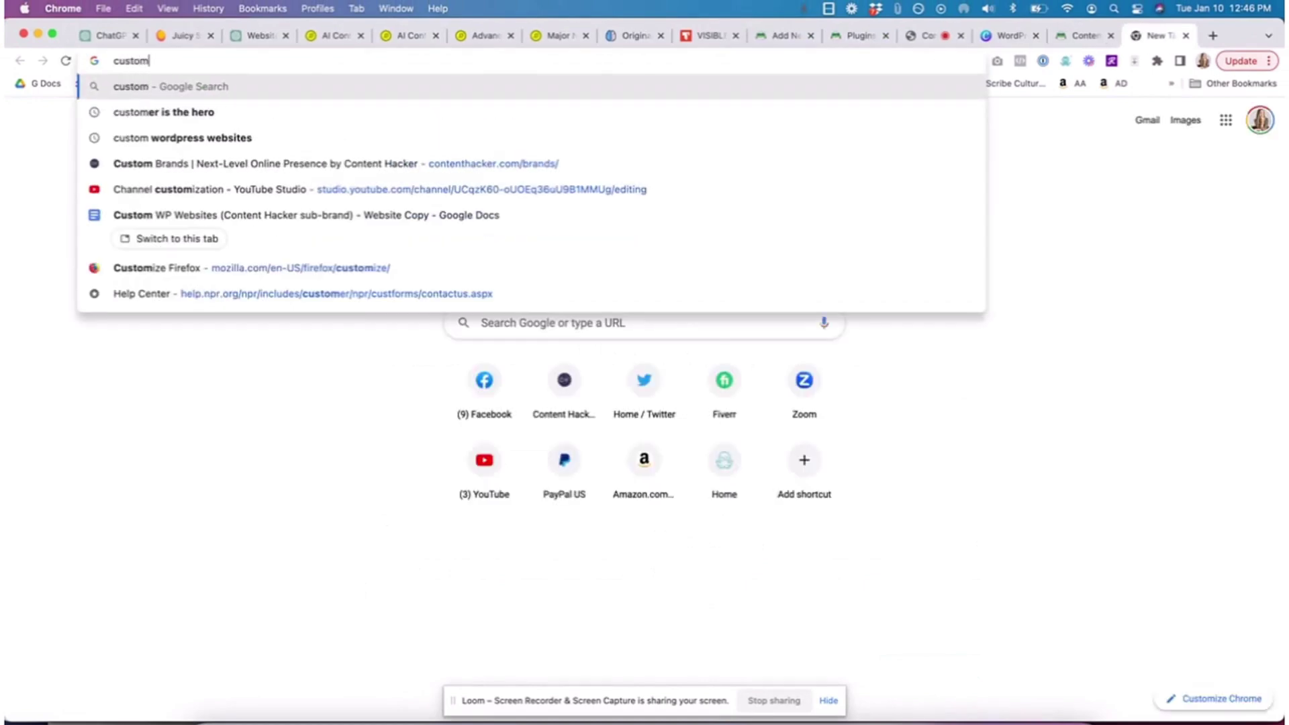
{"action": "type", "text": "wordpressw"}
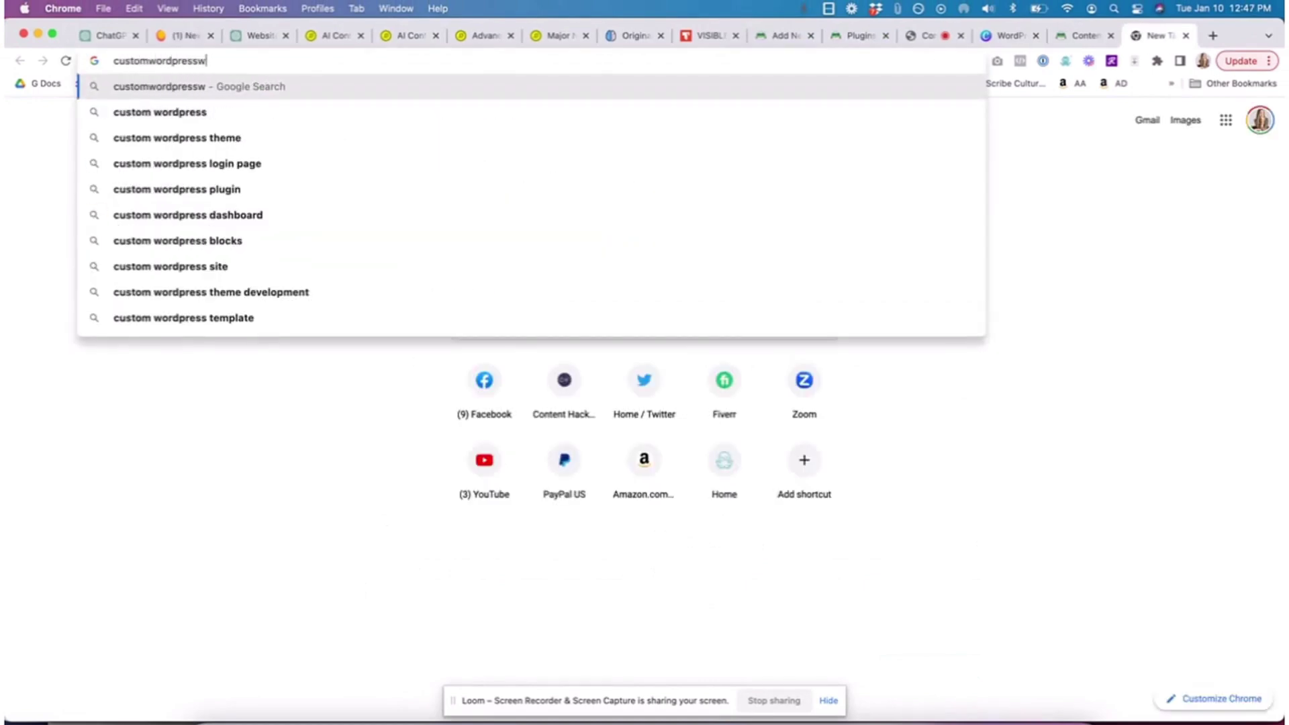
{"action": "type", "text": "ebeites.com"}
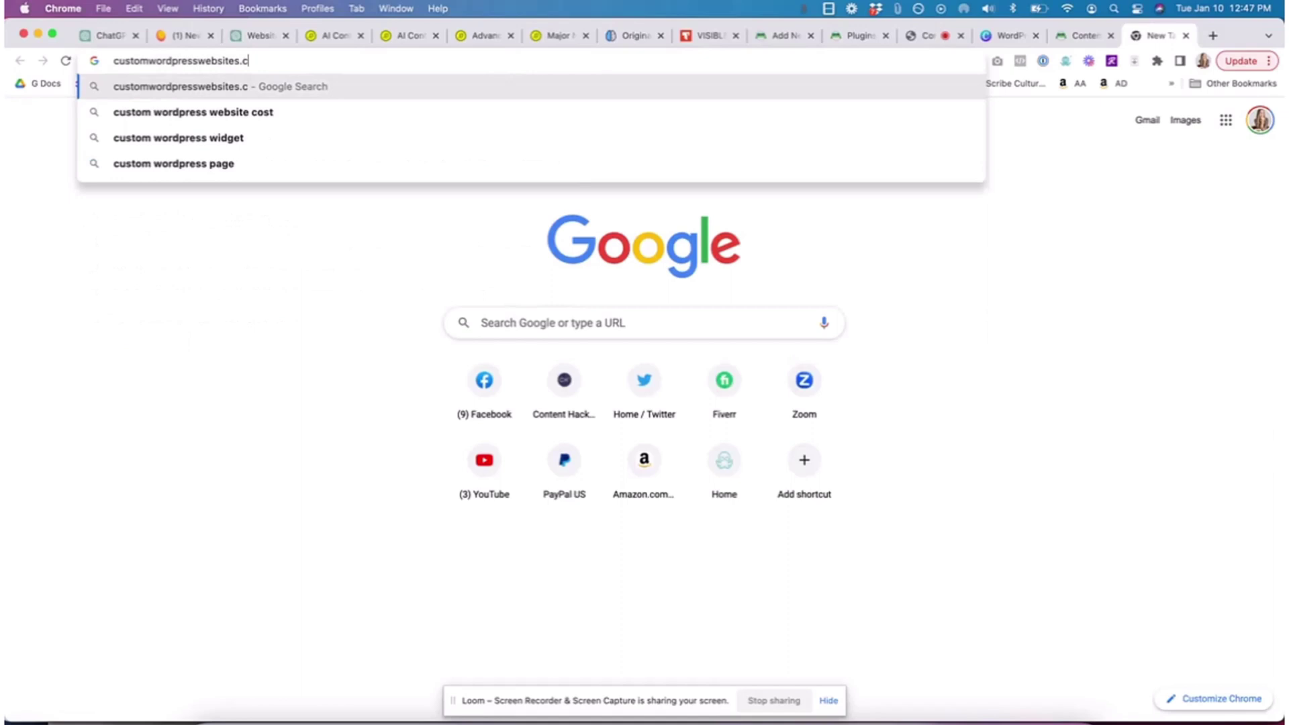
{"action": "key", "text": "super+a"}
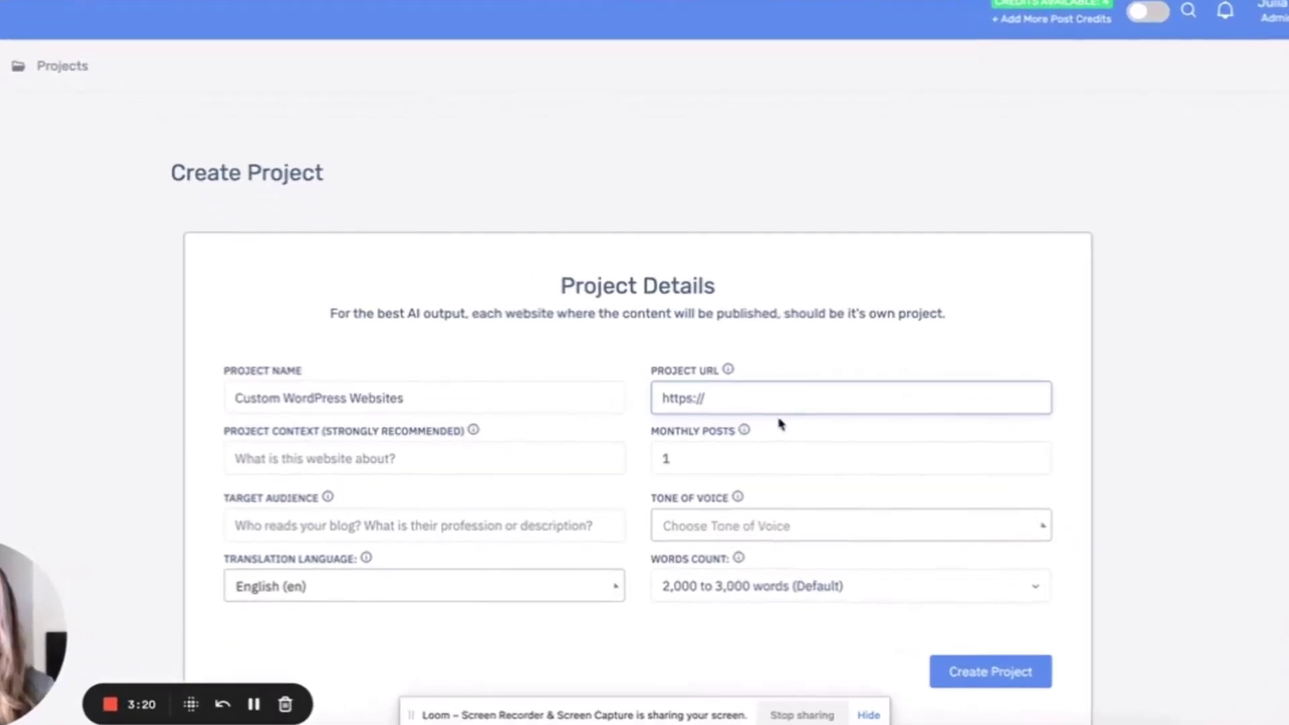
Step: Paste the project URL and describe the context as helping experts publish high-quality brands online
{"action": "type", "text": "https://customwordpresswebsites.com/"}
{"action": "type", "text": "https://customwordpresswebsites.com/"}
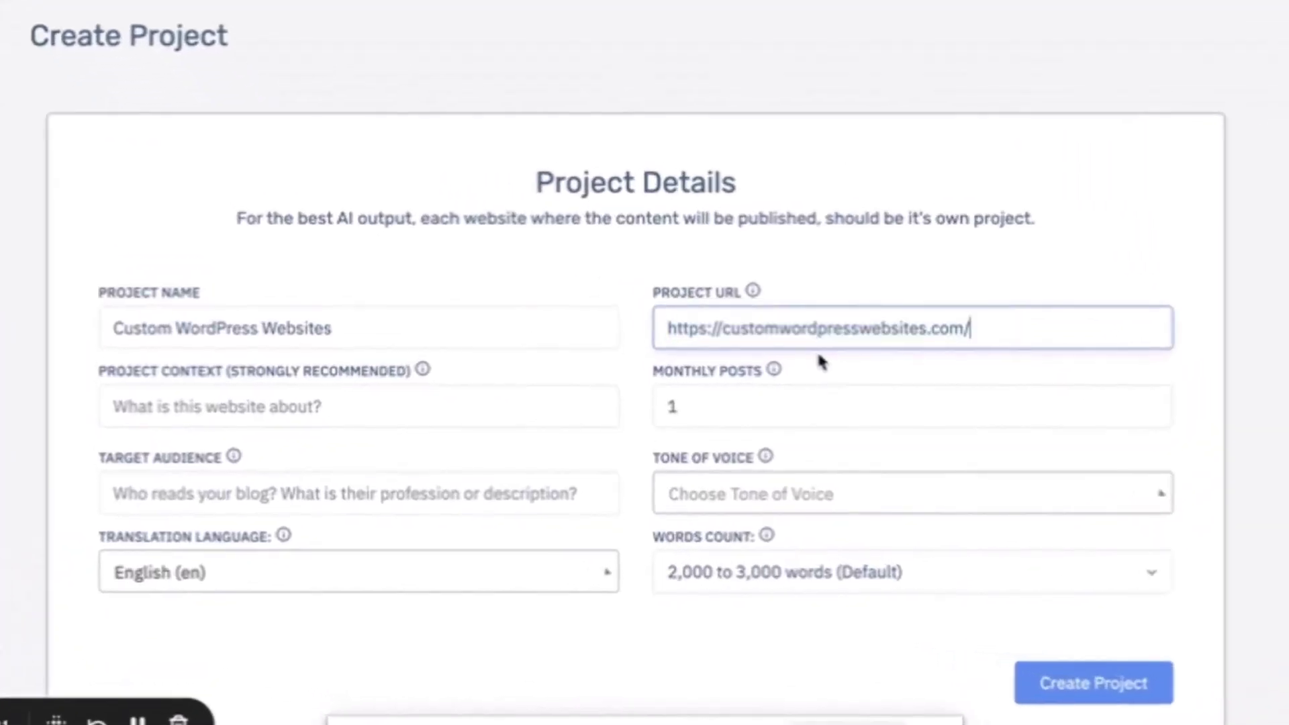
{"action": "left_click", "coordinate": [350, 405]}
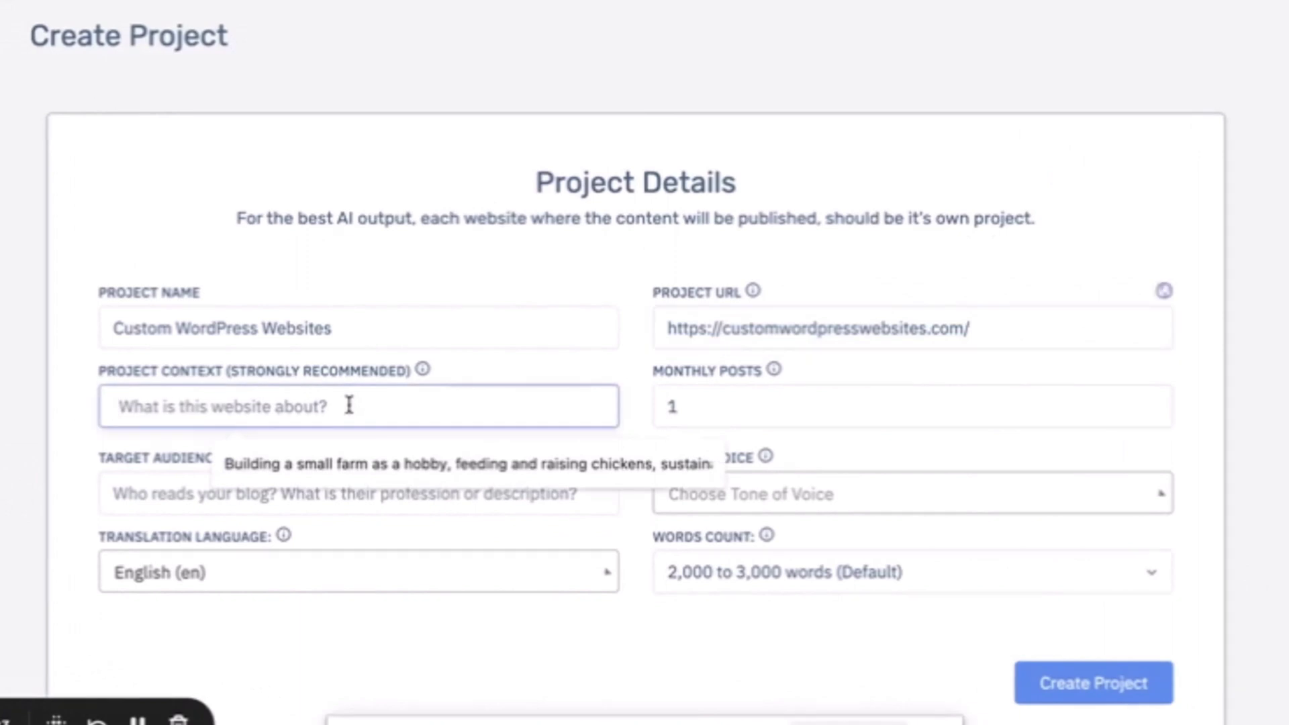
{"action": "type", "text": "Helps experts "}
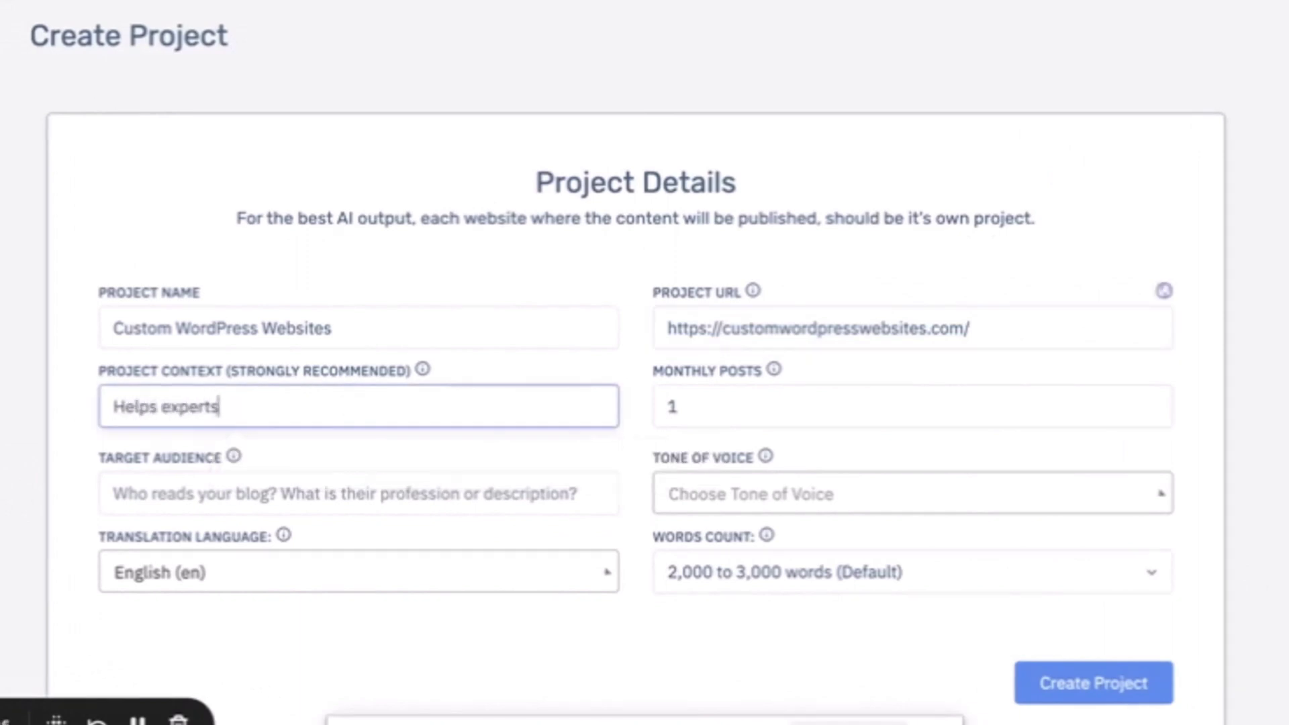
{"action": "type", "text": "publish high-quality"}
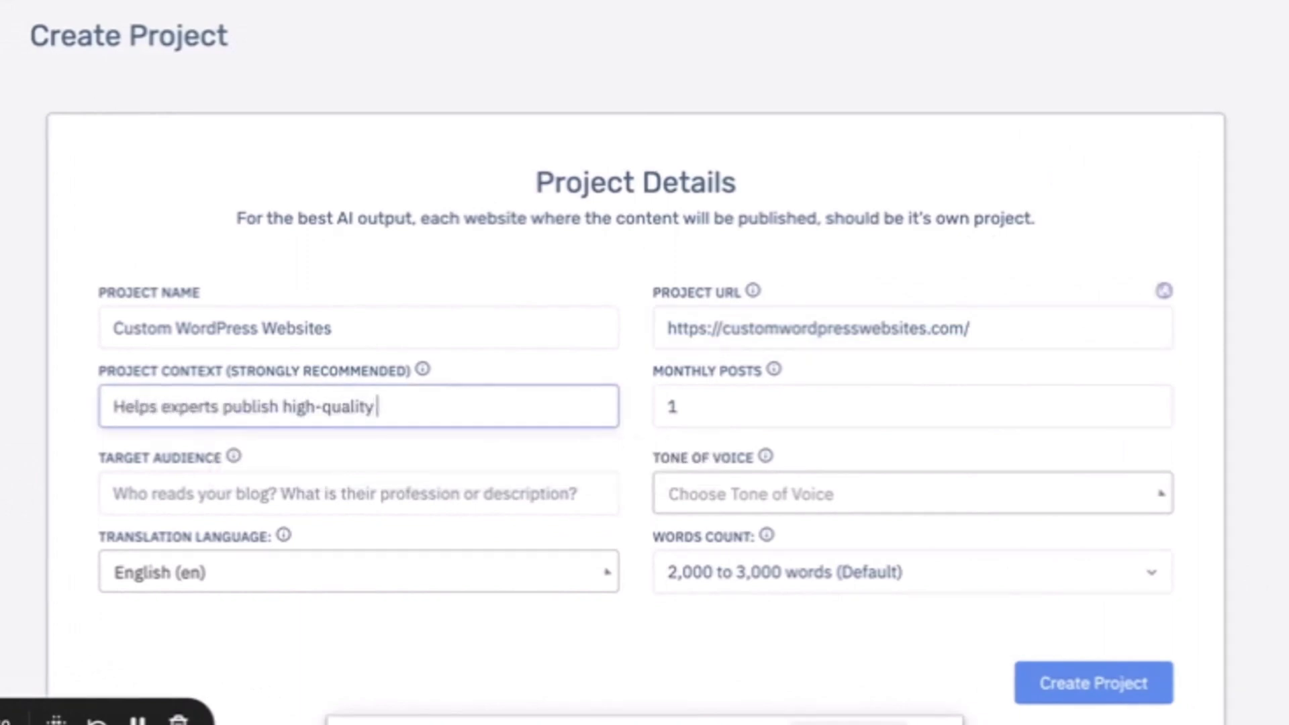
{"action": "type", "text": " brand onlin"}
{"action": "key", "text": "BackSpace"}
{"action": "key", "text": "BackSpace"}
{"action": "key", "text": "BackSpace"}
{"action": "key", "text": "BackSpace"}
{"action": "key", "text": "BackSpace"}
{"action": "key", "text": "BackSpace"}
{"action": "type", "text": "s online."}
Step: Set Monthly Posts to 3 and audience to 'Business owner, entrepreneur, industry leader'
{"action": "left_click", "coordinate": [763, 393]}
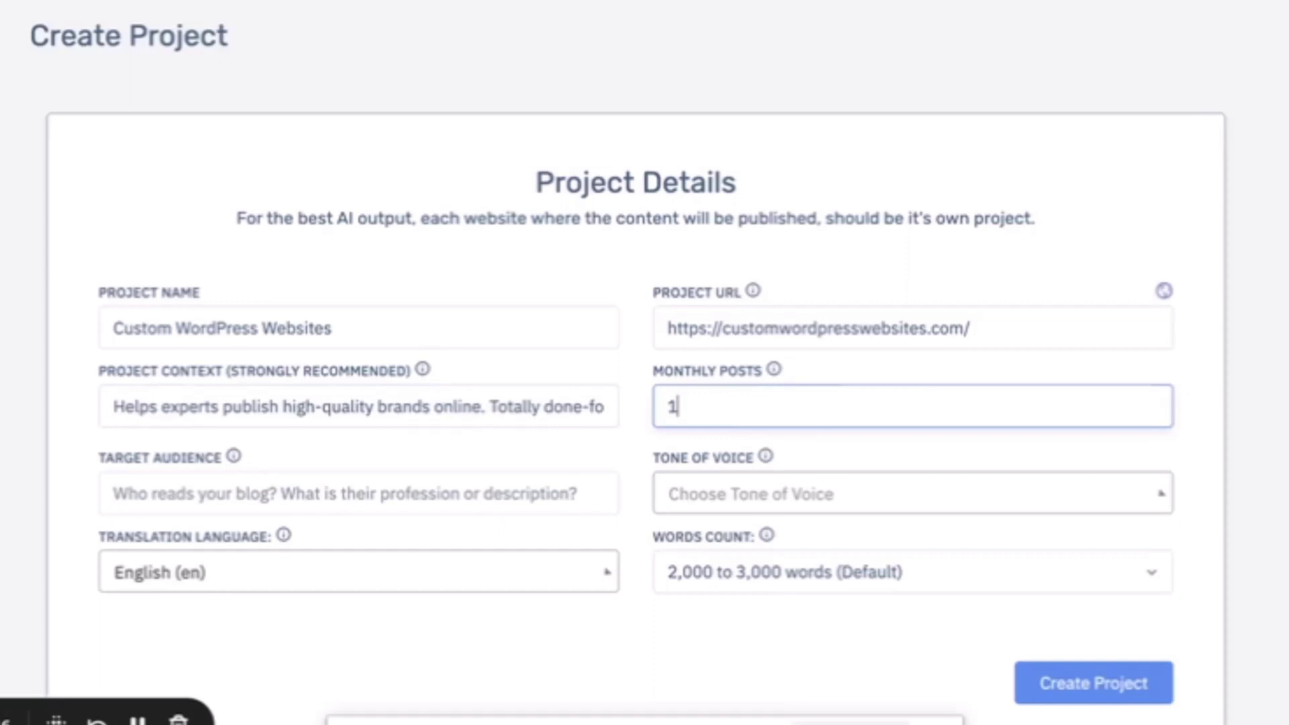
{"action": "key", "text": "BackSpace"}
{"action": "type", "text": "3"}
{"action": "left_click", "coordinate": [339, 500]}
{"action": "type", "text": "Marketi"}
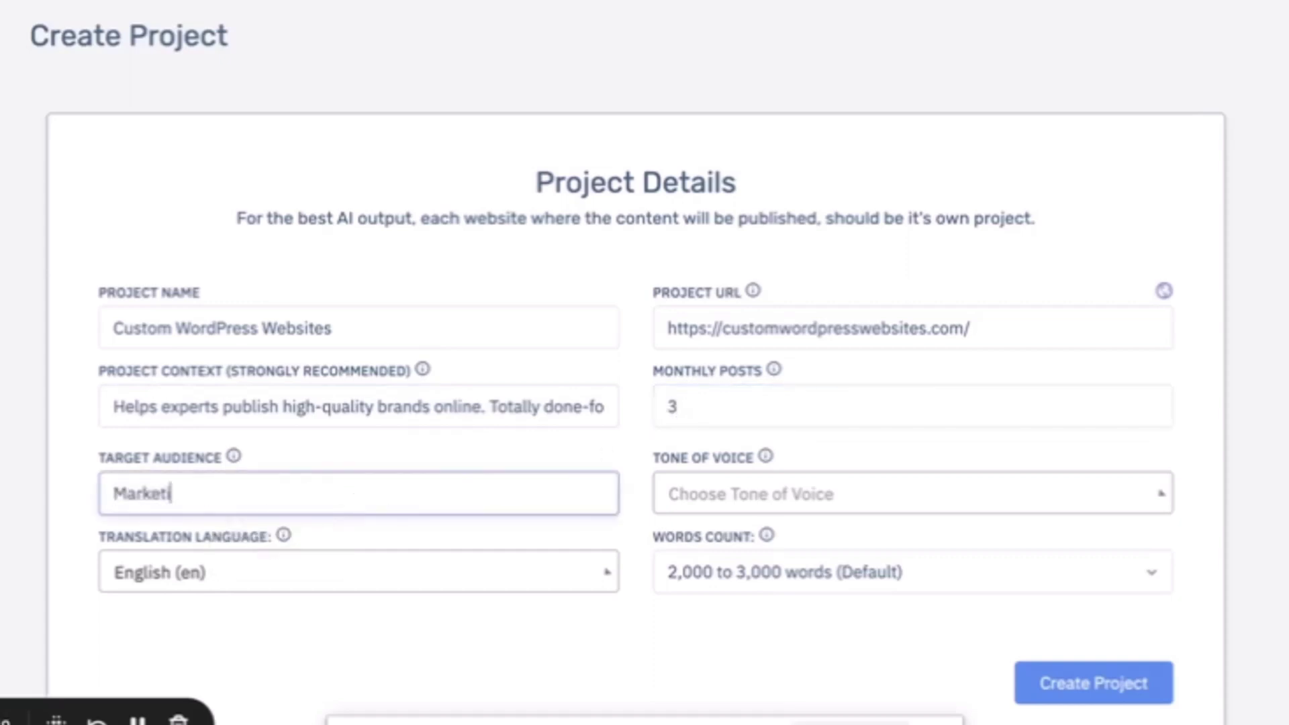
{"action": "key", "text": "BackSpace"}
{"action": "key", "text": "BackSpace"}
{"action": "key", "text": "BackSpace"}
{"action": "key", "text": "BackSpace"}
{"action": "key", "text": "BackSpace"}
{"action": "key", "text": "BackSpace"}
{"action": "type", "text": "Business owner, enterp"}
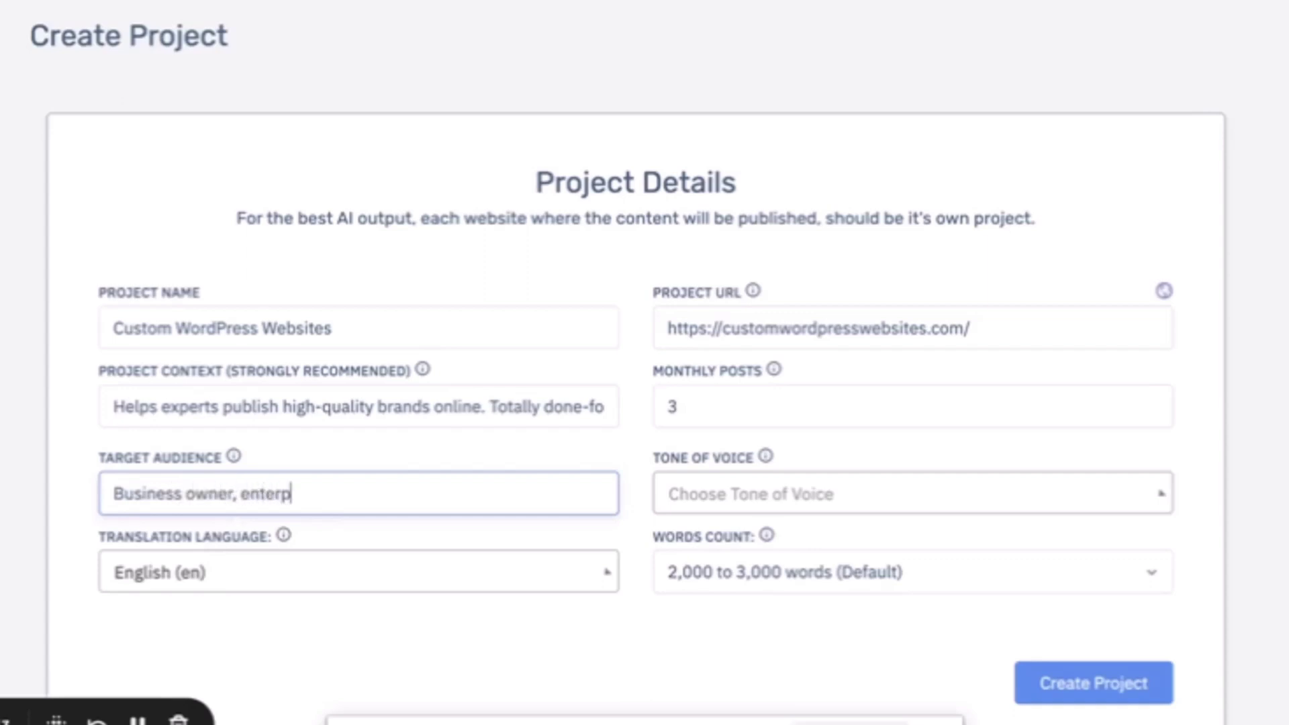
{"action": "key", "text": "BackSpace"}
{"action": "type", "text": "preneur, industry leader"}
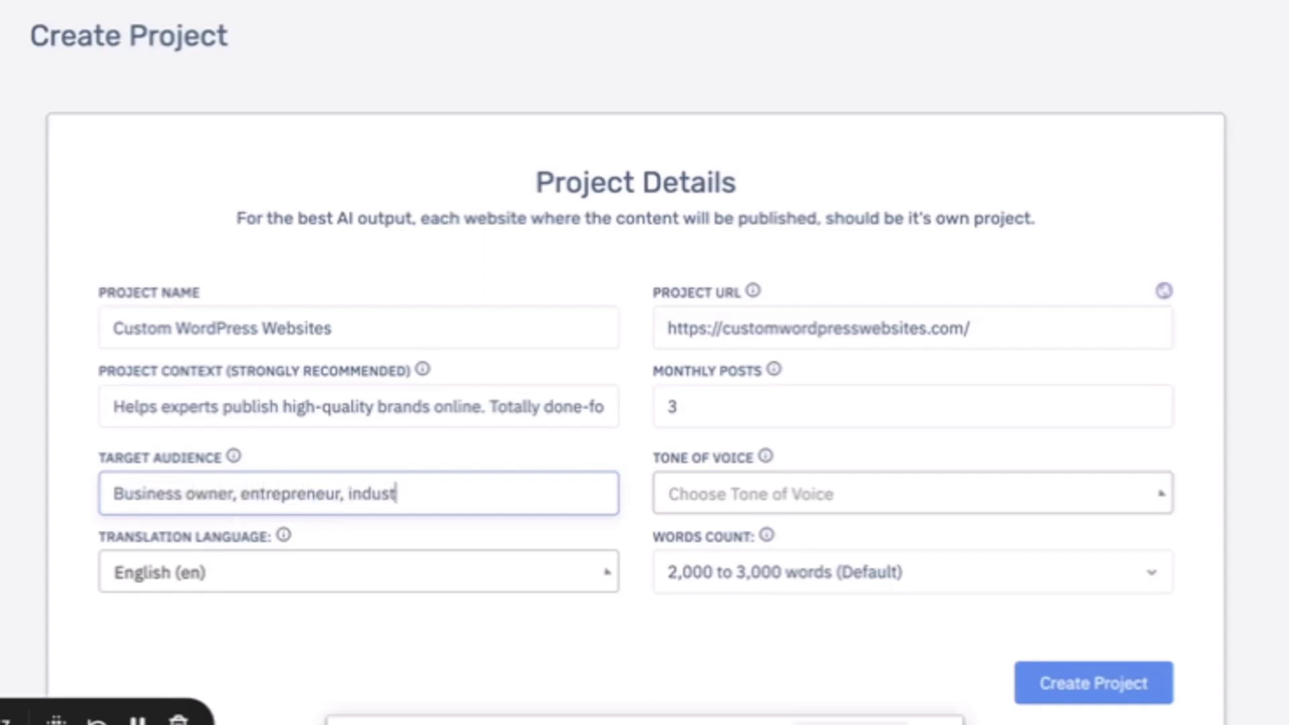
Step: Choose the Informative tone of voice and create the project
{"action": "left_click", "coordinate": [308, 403]}
{"action": "key", "text": "End"}
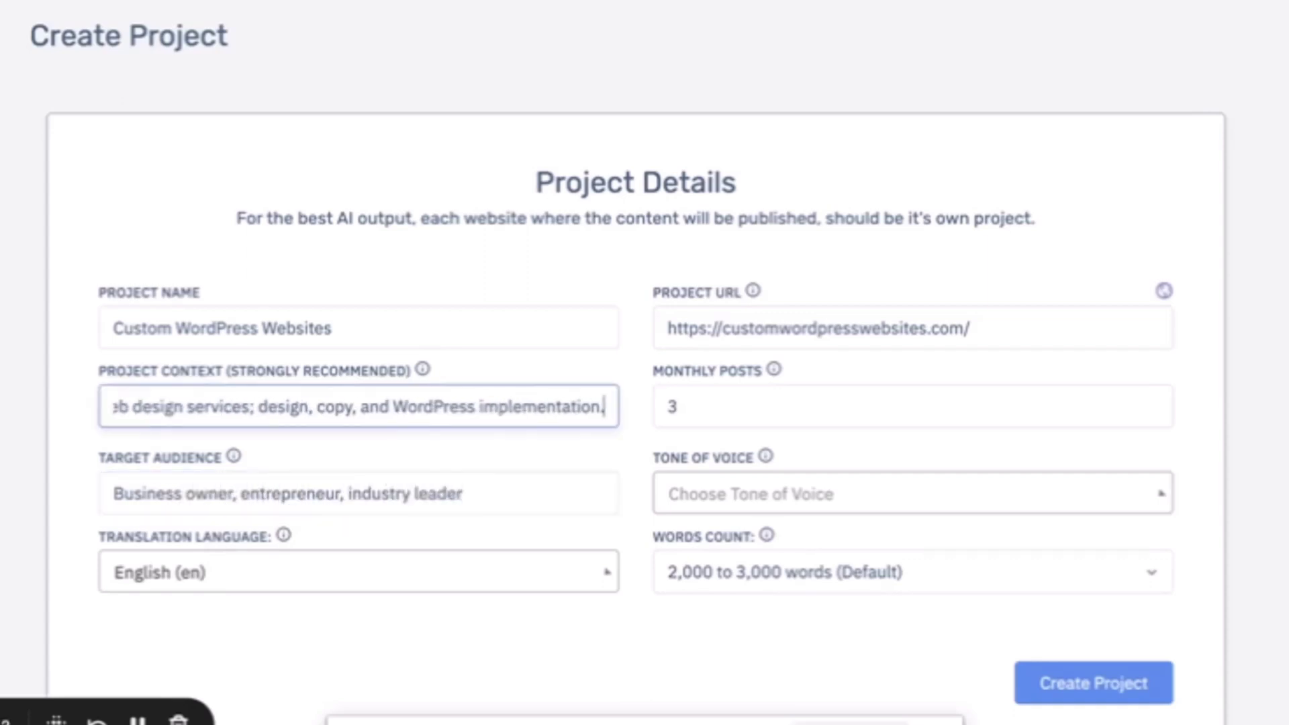
{"action": "left_click", "coordinate": [399, 633]}
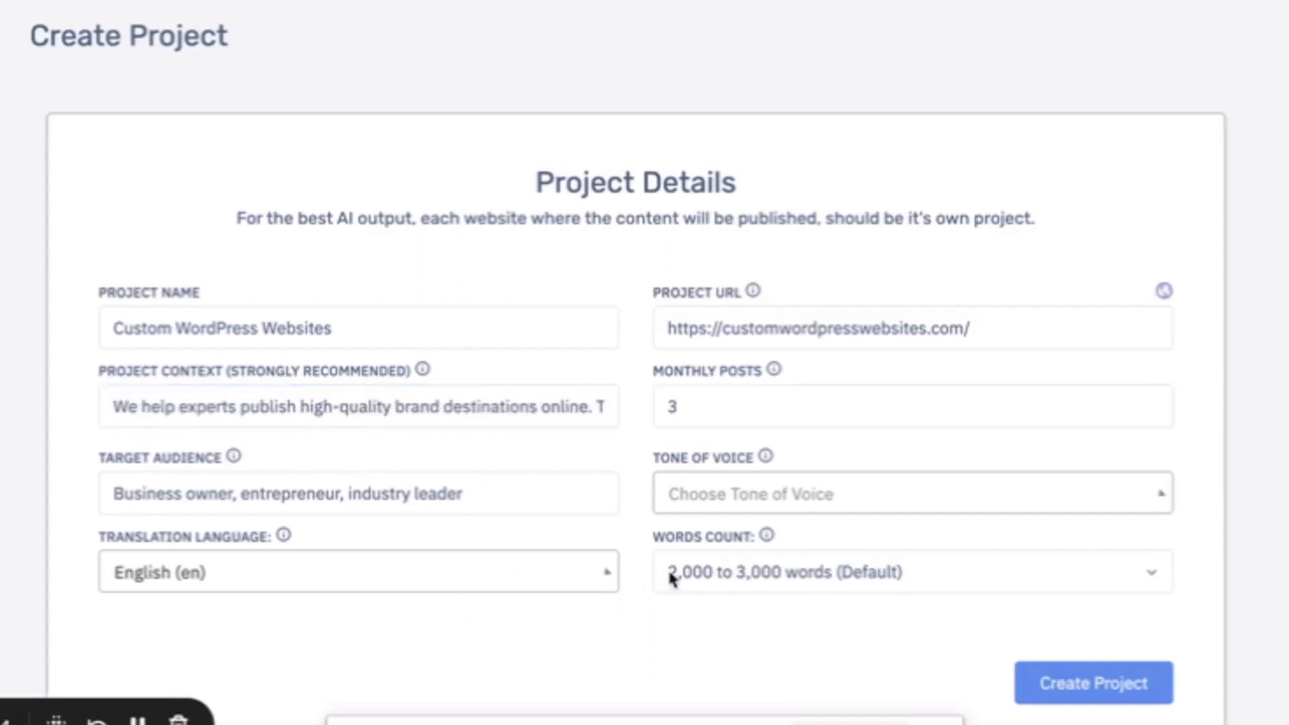
{"action": "left_click", "coordinate": [748, 511]}
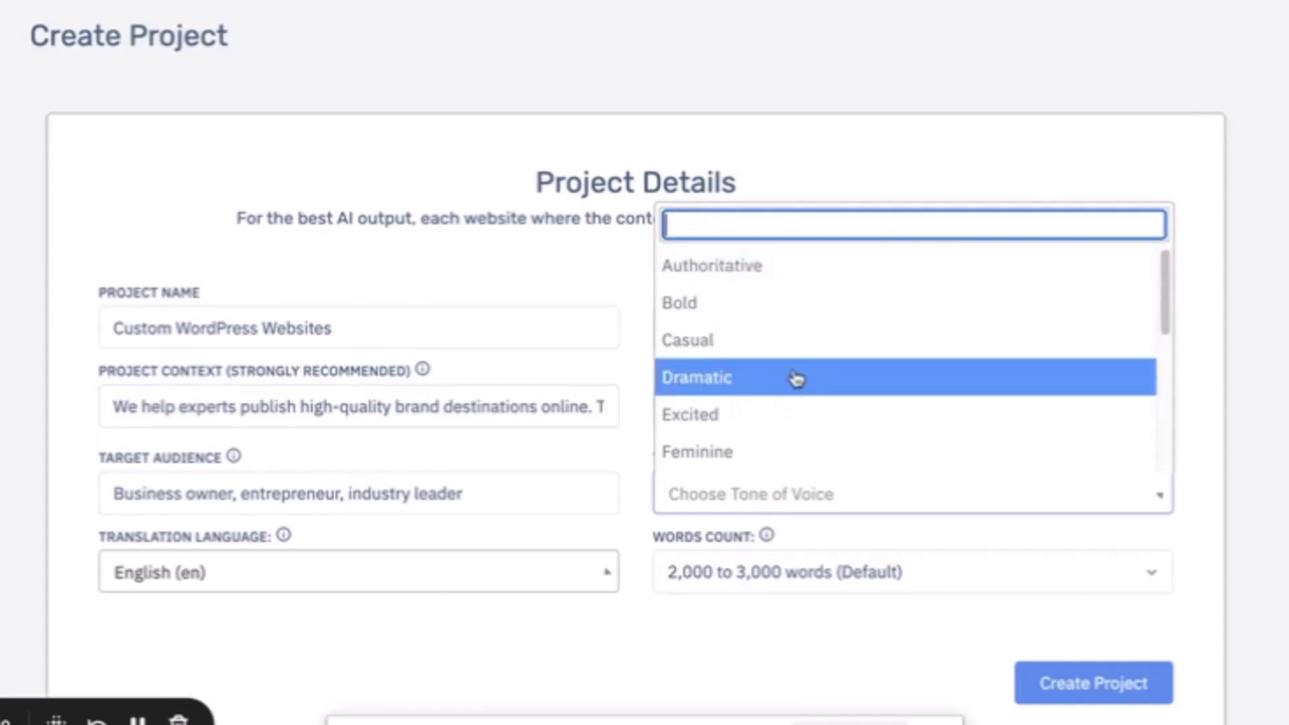
{"action": "scroll", "coordinate": [799, 341], "scroll_direction": "down", "scroll_amount": 5}
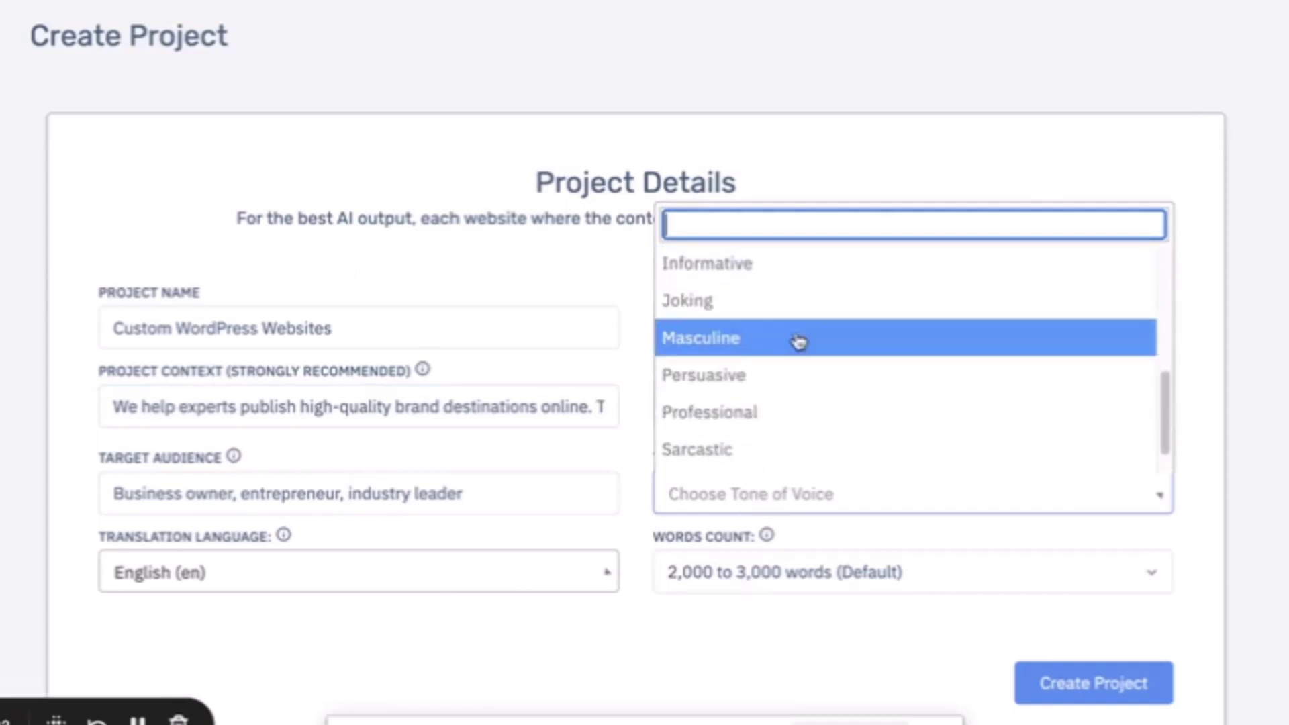
{"action": "scroll", "coordinate": [799, 343], "scroll_direction": "down", "scroll_amount": 1}
{"action": "scroll", "coordinate": [797, 341], "scroll_direction": "up", "scroll_amount": 5}
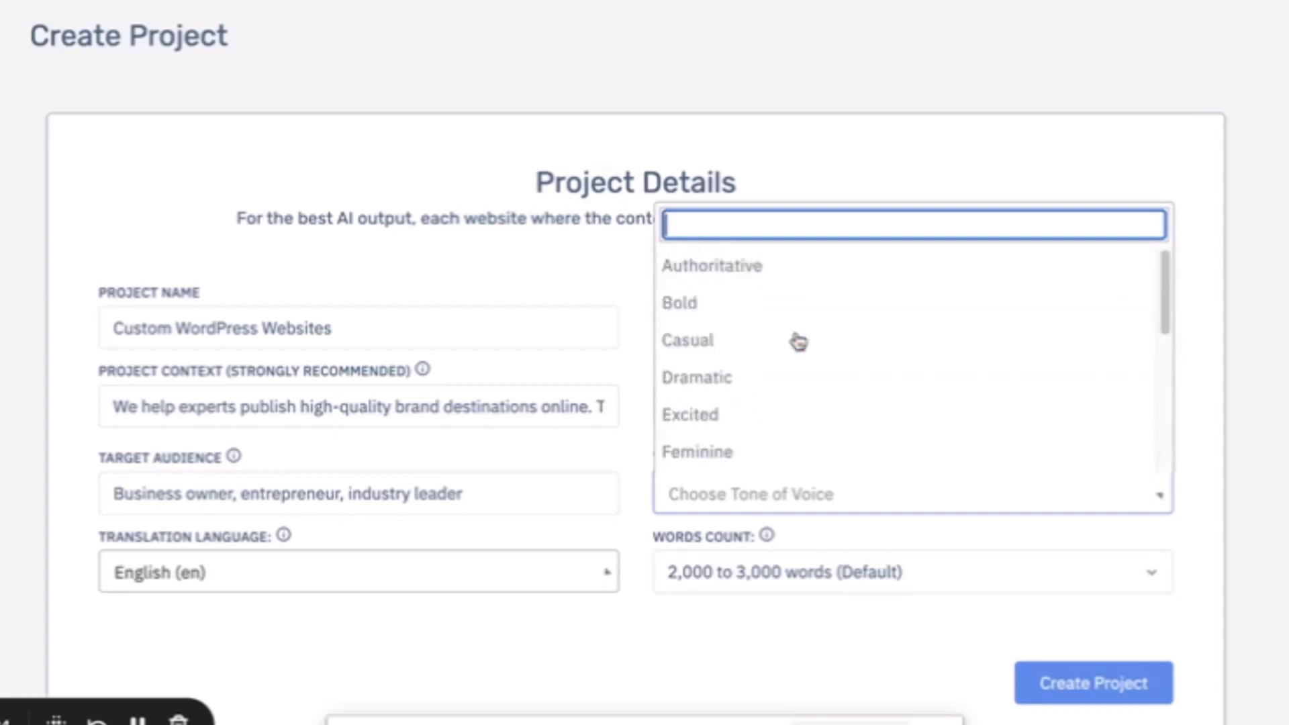
{"action": "scroll", "coordinate": [795, 349], "scroll_direction": "down", "scroll_amount": 3}
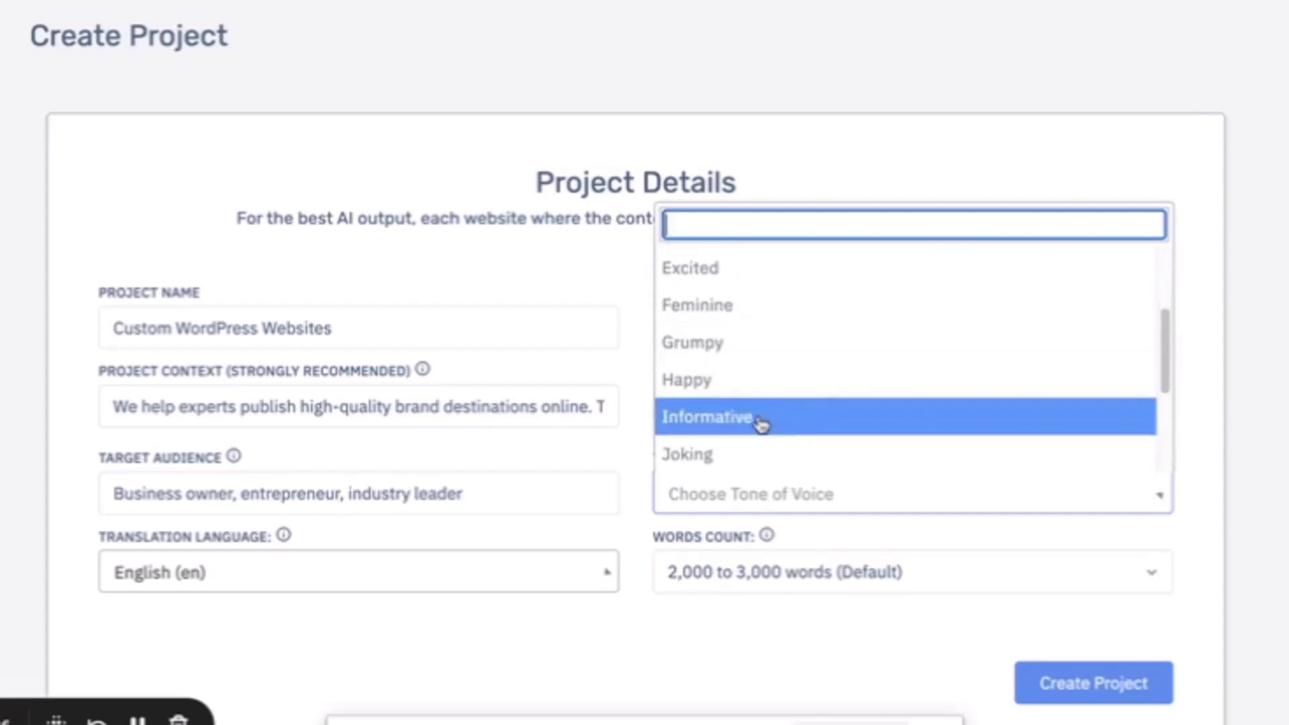
{"action": "left_click", "coordinate": [761, 416]}
{"action": "left_click", "coordinate": [1267, 466]}
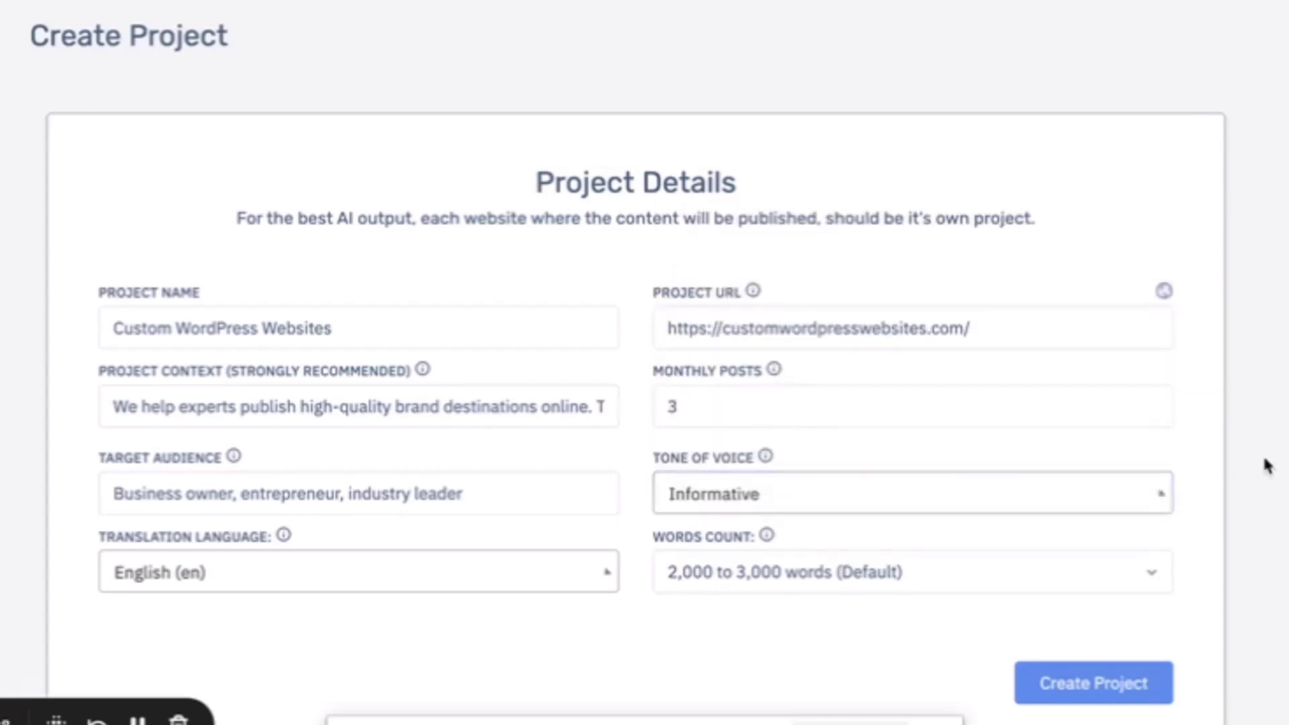
{"action": "left_click", "coordinate": [1132, 690]}
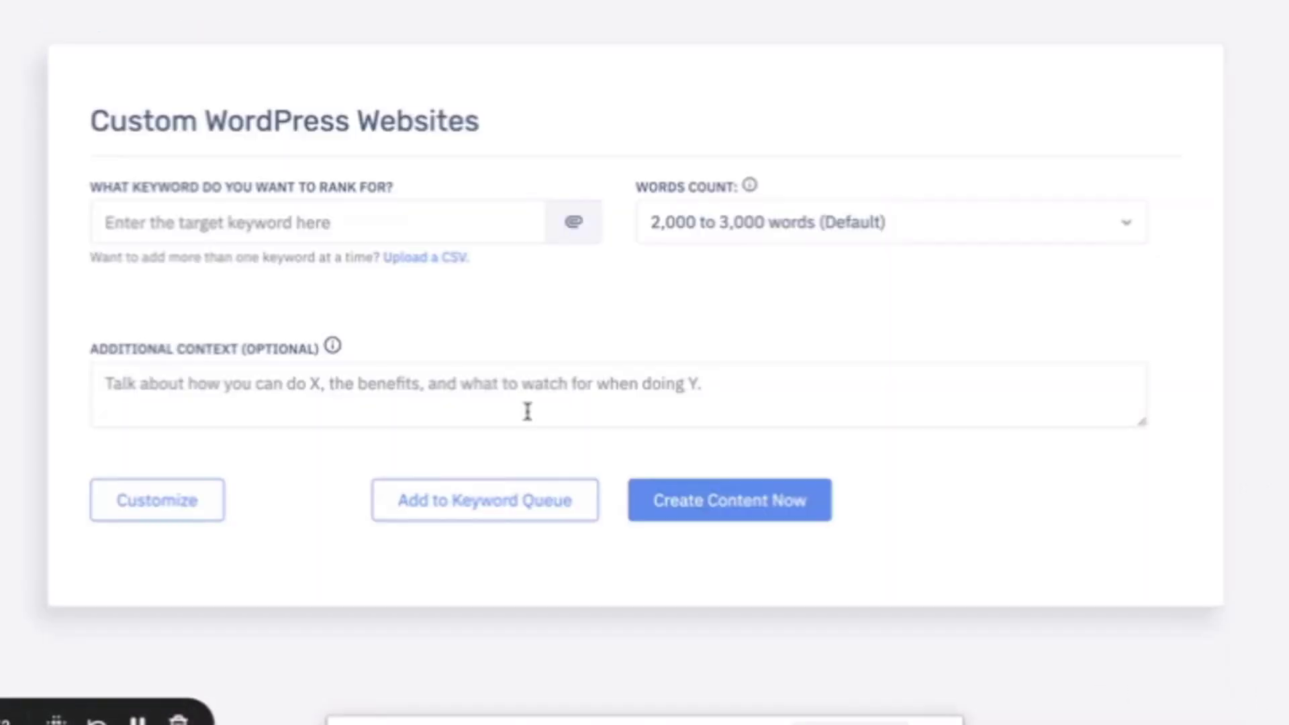
Step: Dismiss the keyword suggestions, leaving the field empty, and switch to the Mangools site
{"action": "left_click", "coordinate": [437, 219]}
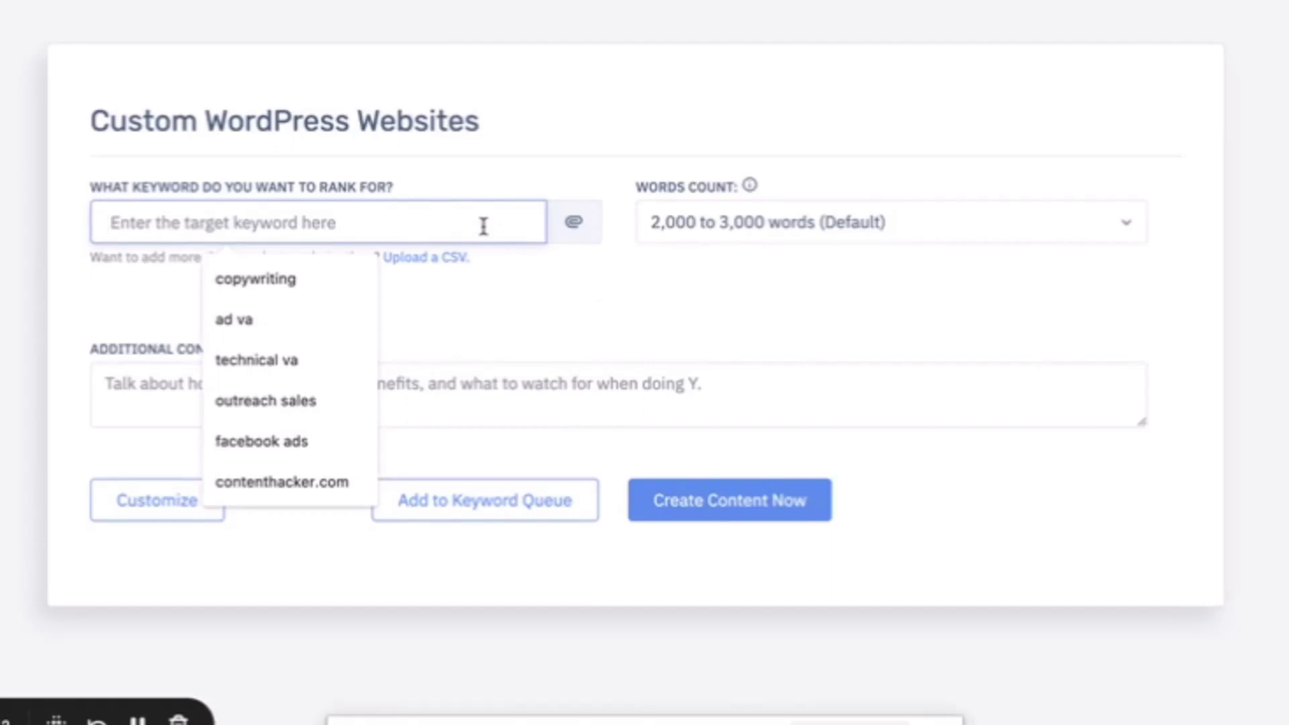
{"action": "left_click", "coordinate": [947, 292]}
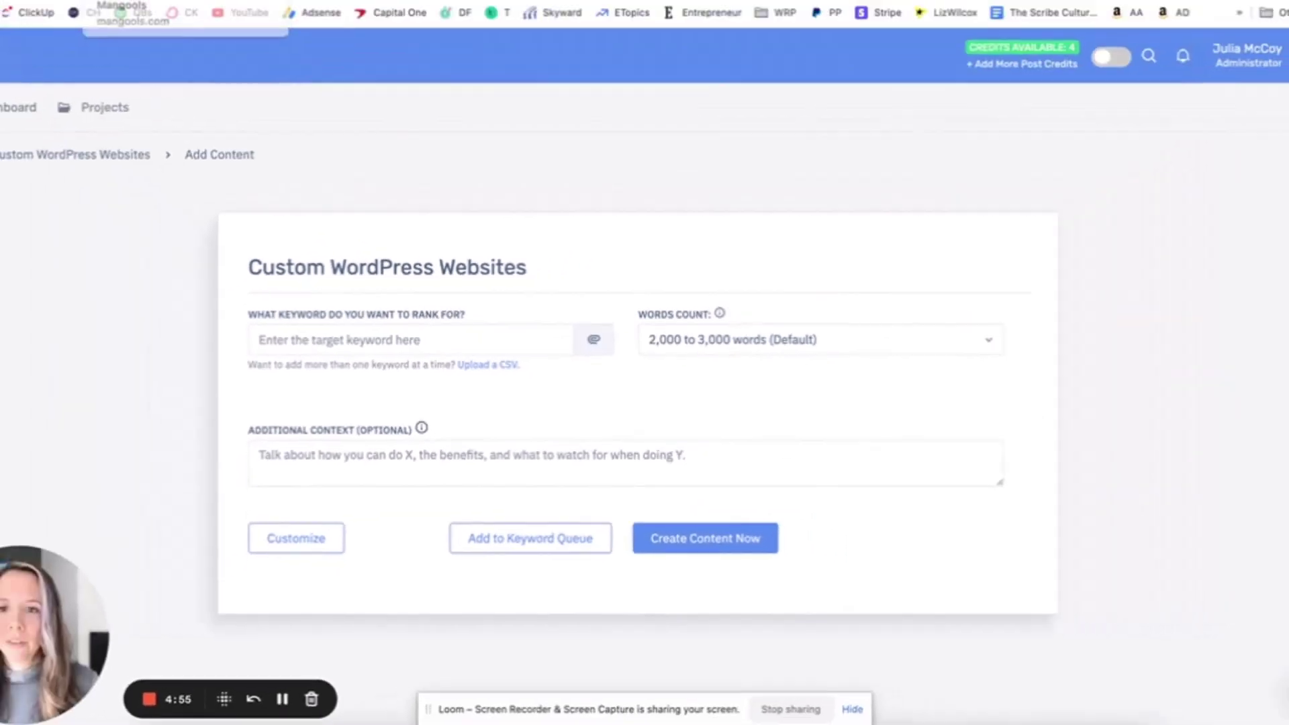
{"action": "left_click", "coordinate": [185, 35]}
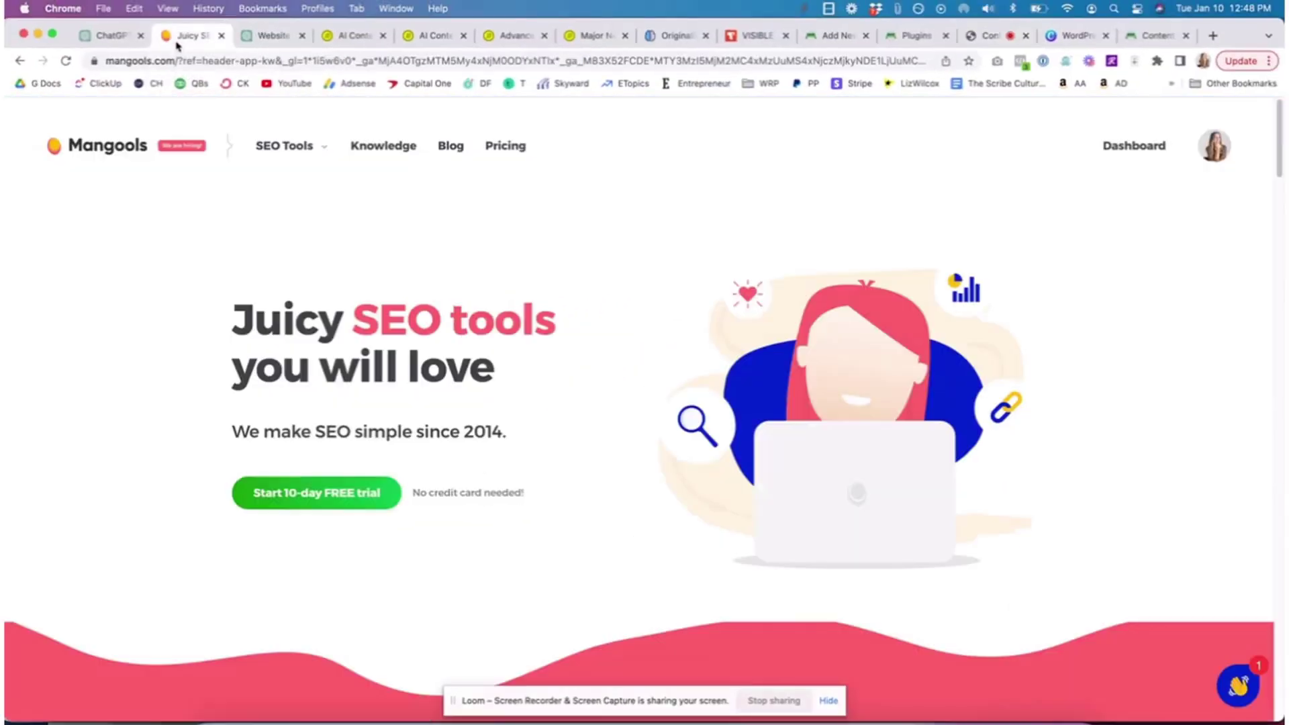
Step: Open KWFinder from the Mangools dashboard and search for 'web design'
{"action": "left_click", "coordinate": [1155, 153]}
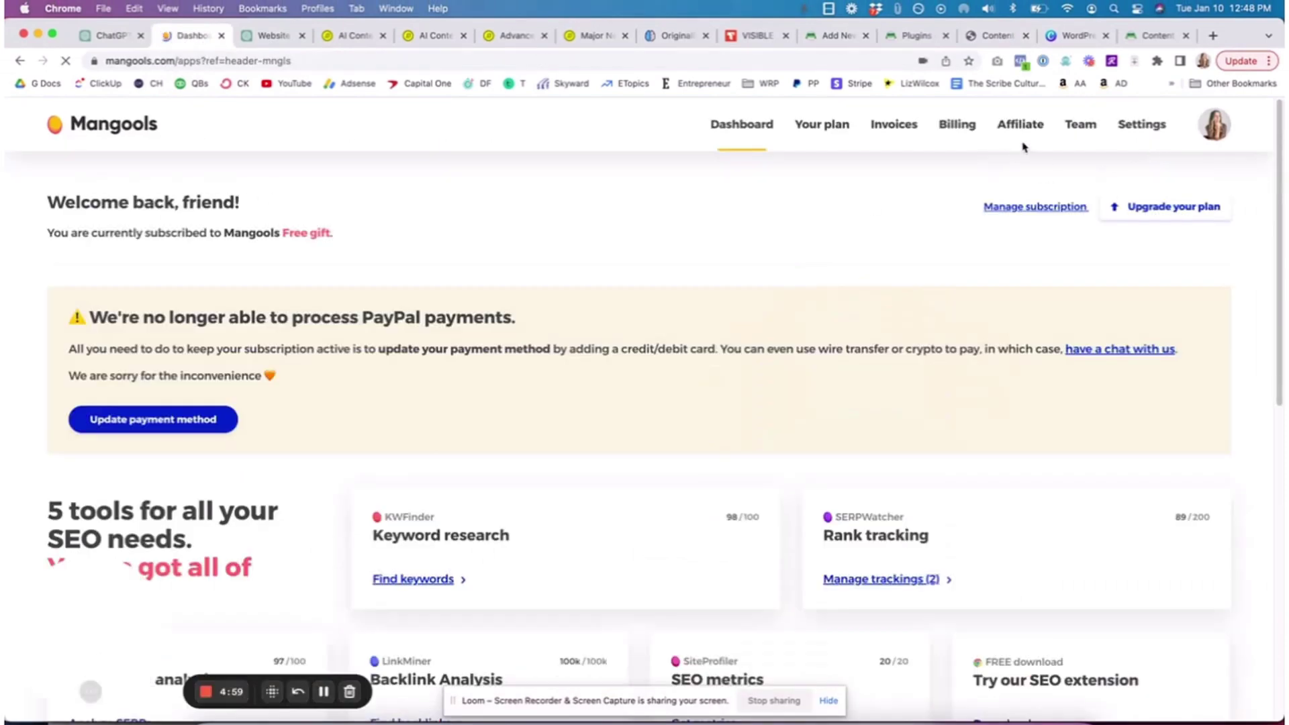
{"action": "scroll", "coordinate": [452, 493], "scroll_direction": "down", "scroll_amount": 2}
{"action": "left_click", "coordinate": [431, 514]}
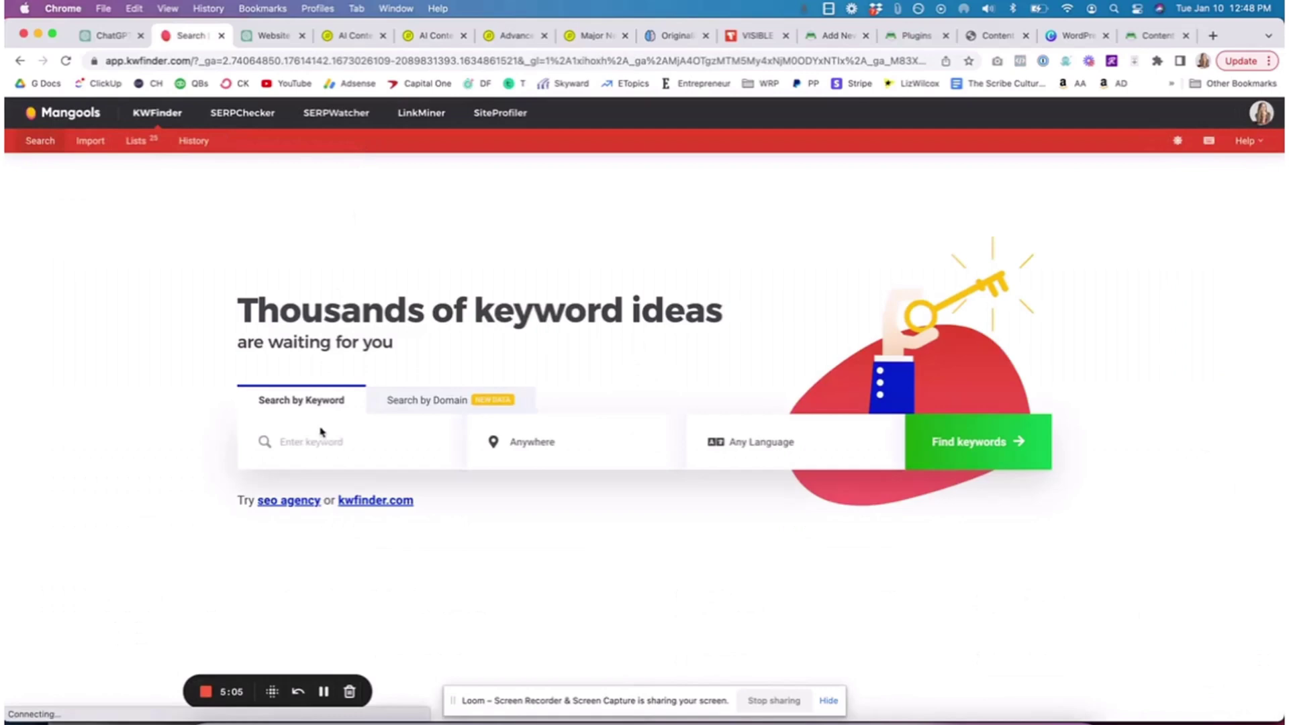
{"action": "left_click", "coordinate": [315, 441]}
{"action": "type", "text": "web design"}
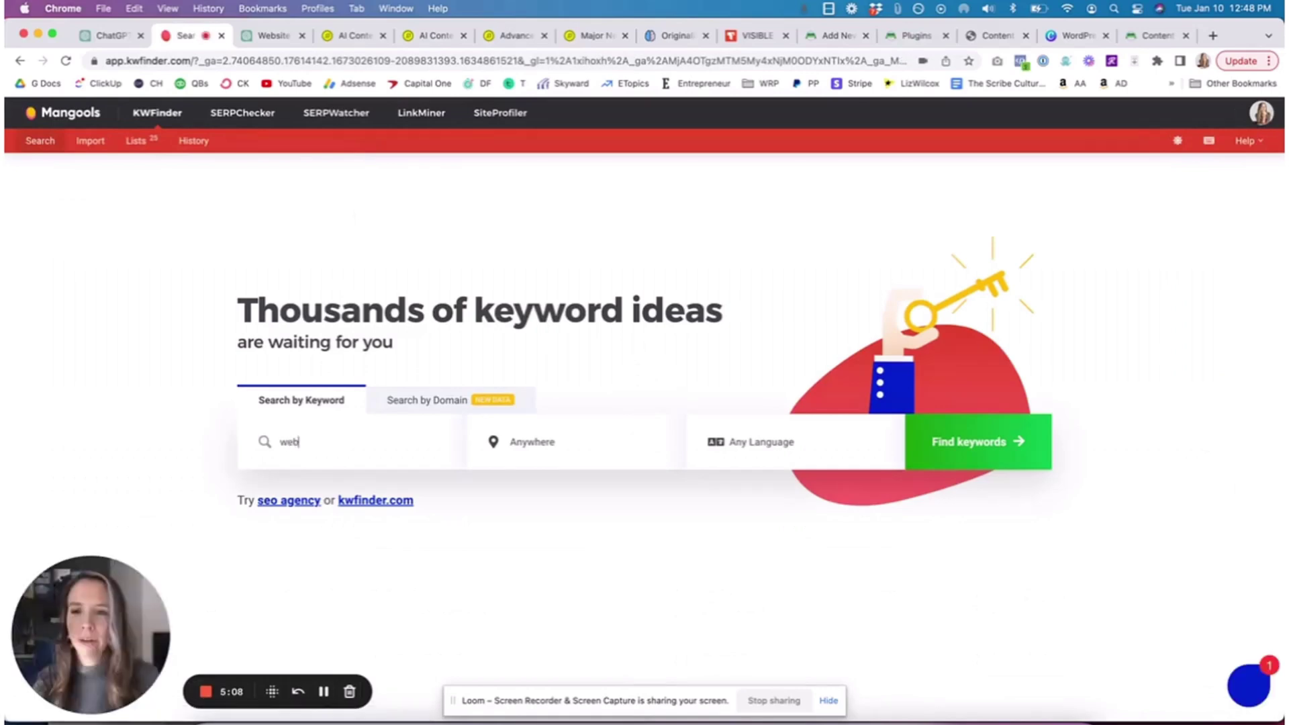
{"action": "key", "text": "Return"}
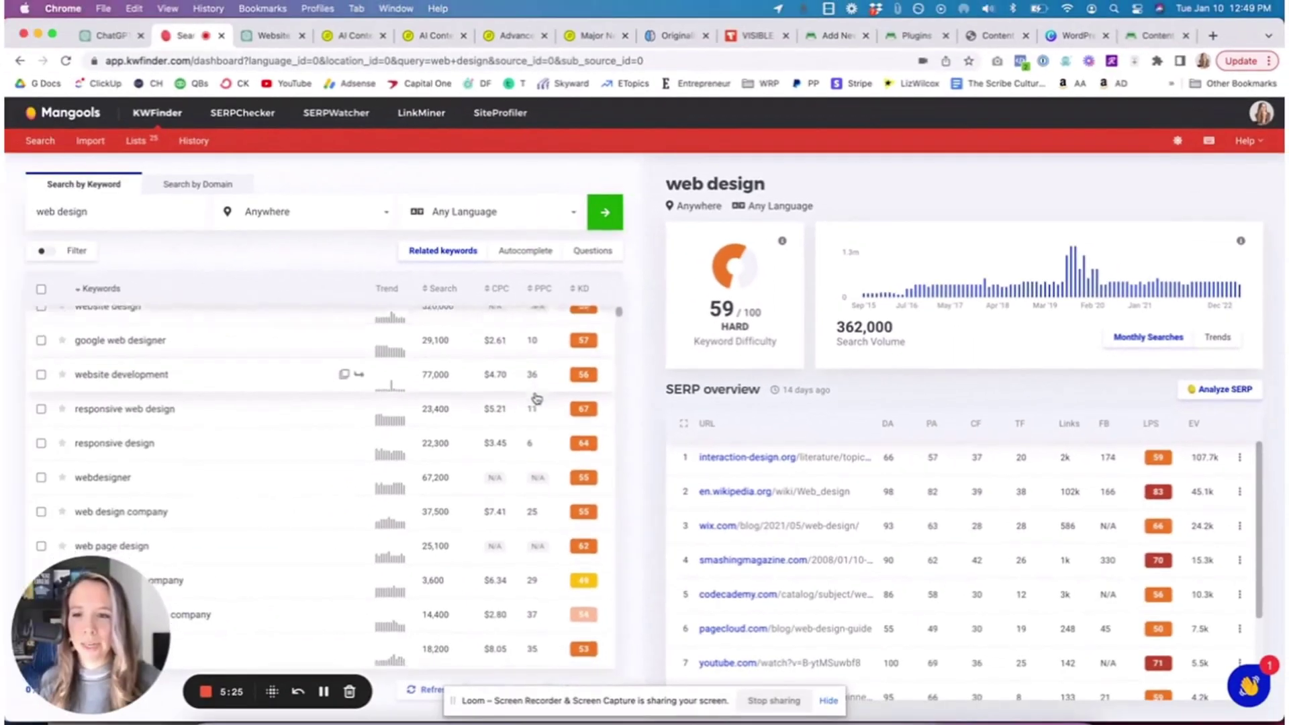
Step: Select related keyword 'website design agency' to see difficulty 46 and 5,700 searches
{"action": "scroll", "coordinate": [536, 399], "scroll_direction": "down", "scroll_amount": 2}
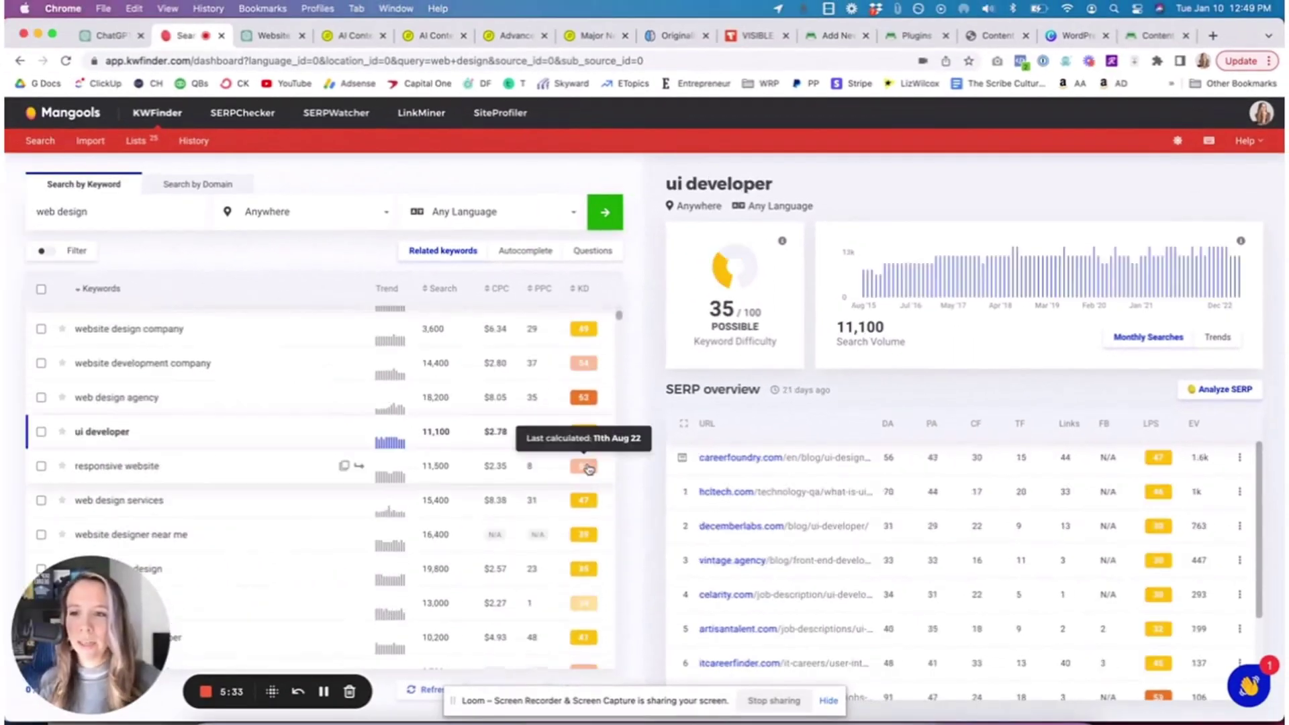
{"action": "scroll", "coordinate": [589, 468], "scroll_direction": "down", "scroll_amount": 4}
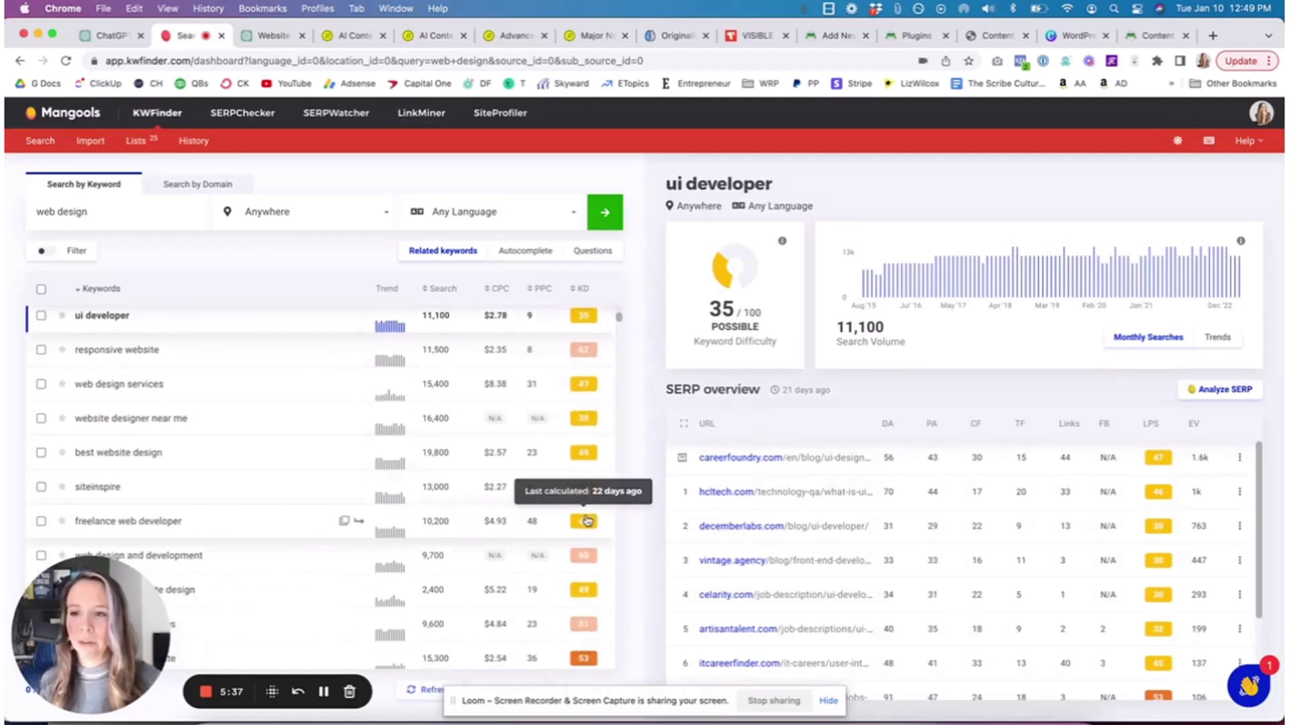
{"action": "scroll", "coordinate": [589, 513], "scroll_direction": "up", "scroll_amount": 1}
{"action": "scroll", "coordinate": [585, 521], "scroll_direction": "down", "scroll_amount": 5}
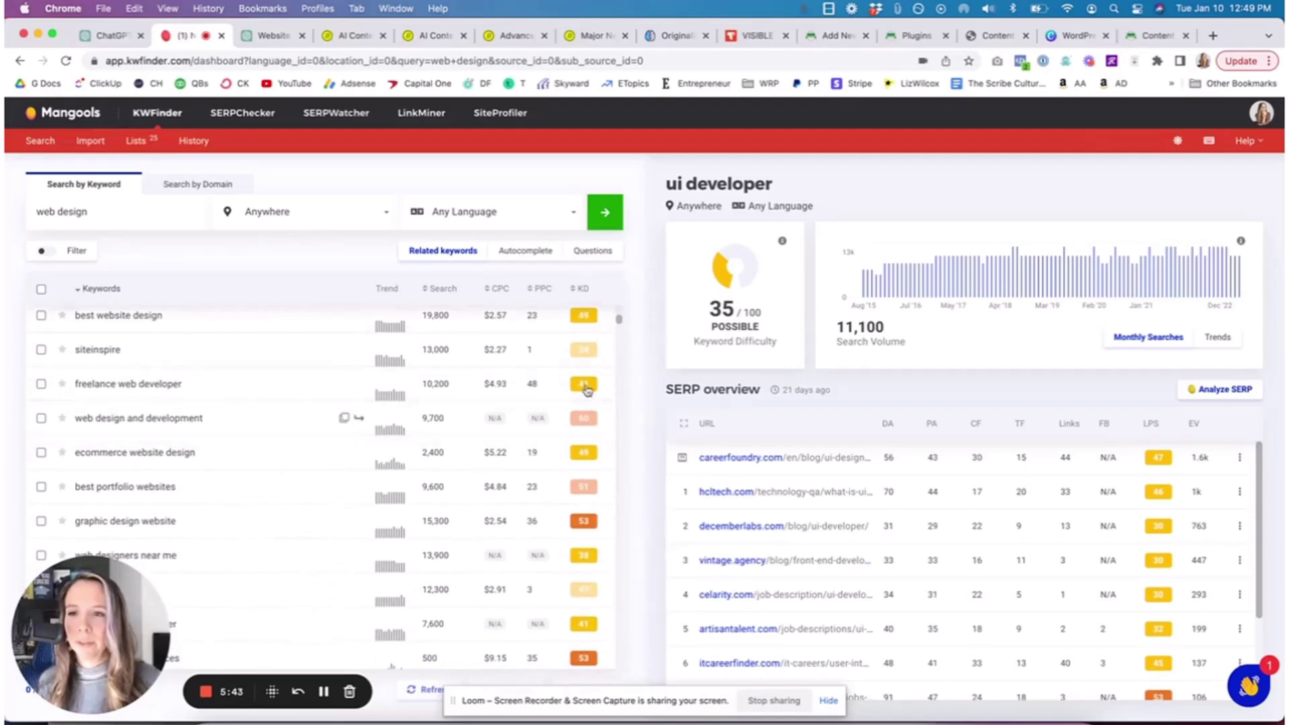
{"action": "scroll", "coordinate": [587, 412], "scroll_direction": "down", "scroll_amount": 3}
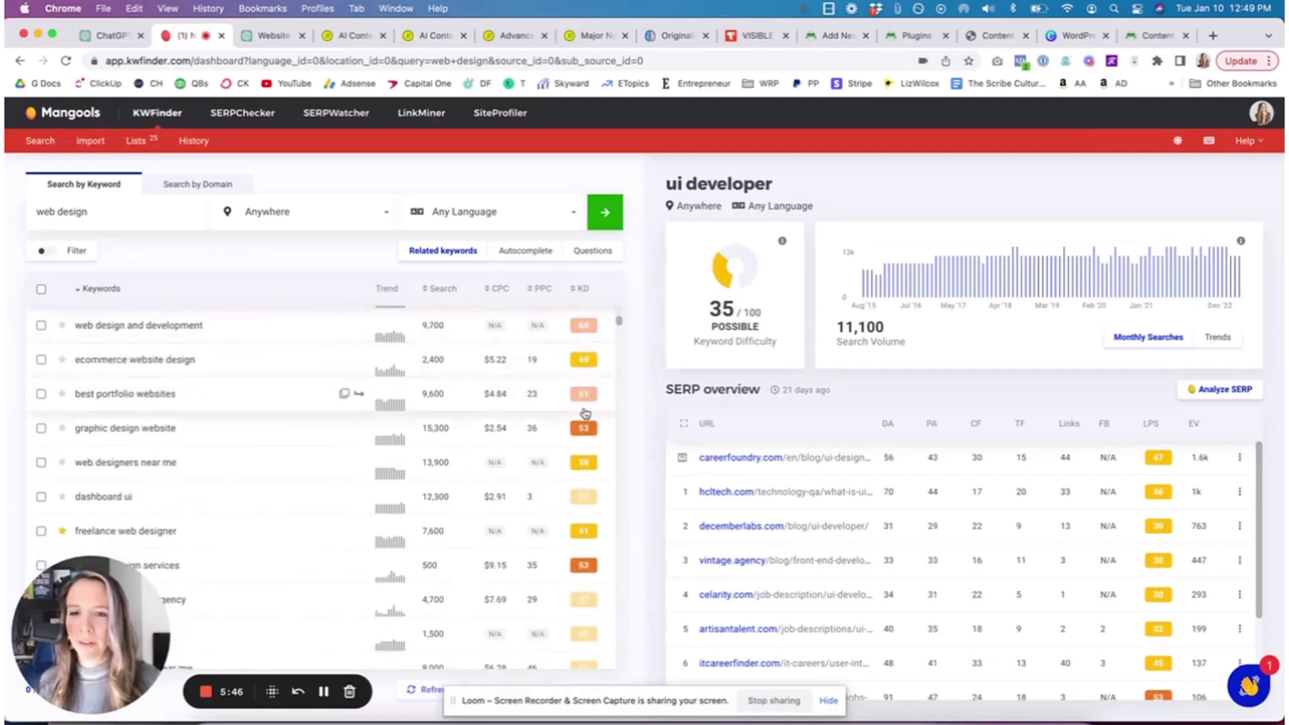
{"action": "scroll", "coordinate": [586, 413], "scroll_direction": "down", "scroll_amount": 2}
{"action": "scroll", "coordinate": [586, 413], "scroll_direction": "down", "scroll_amount": 2}
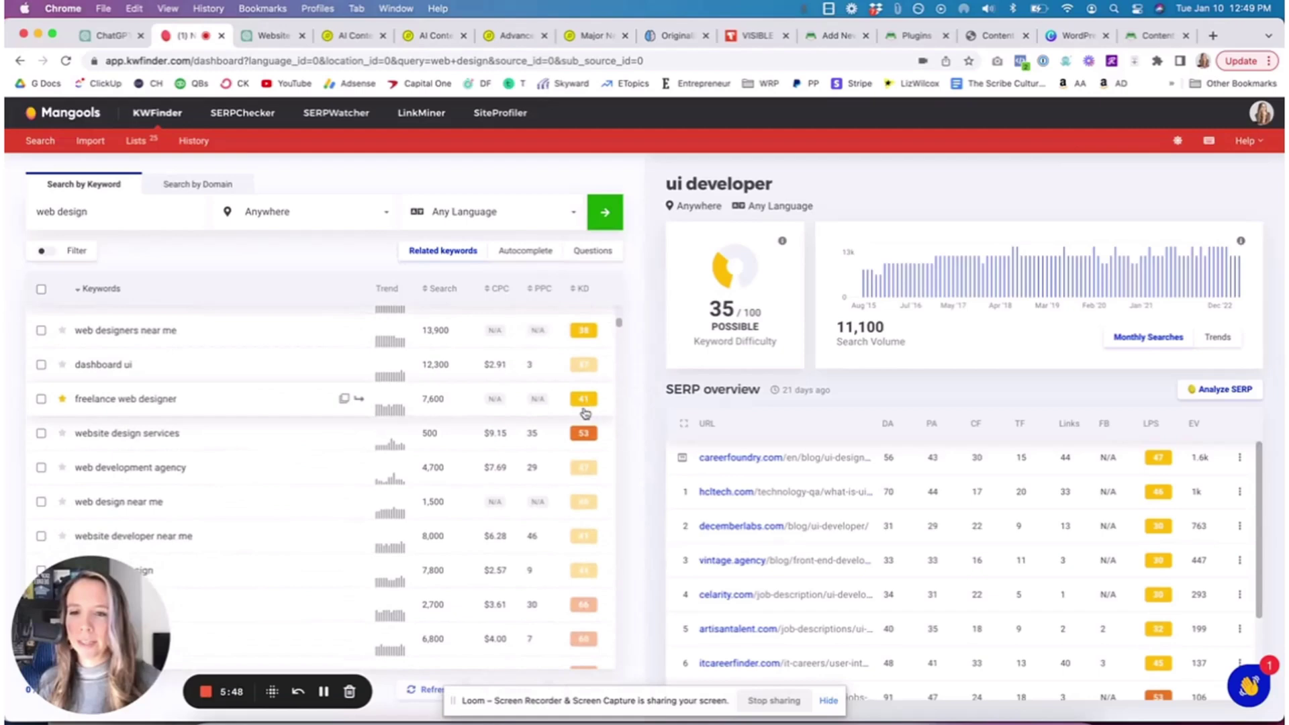
{"action": "scroll", "coordinate": [585, 413], "scroll_direction": "down", "scroll_amount": 2}
{"action": "scroll", "coordinate": [586, 413], "scroll_direction": "down", "scroll_amount": 2}
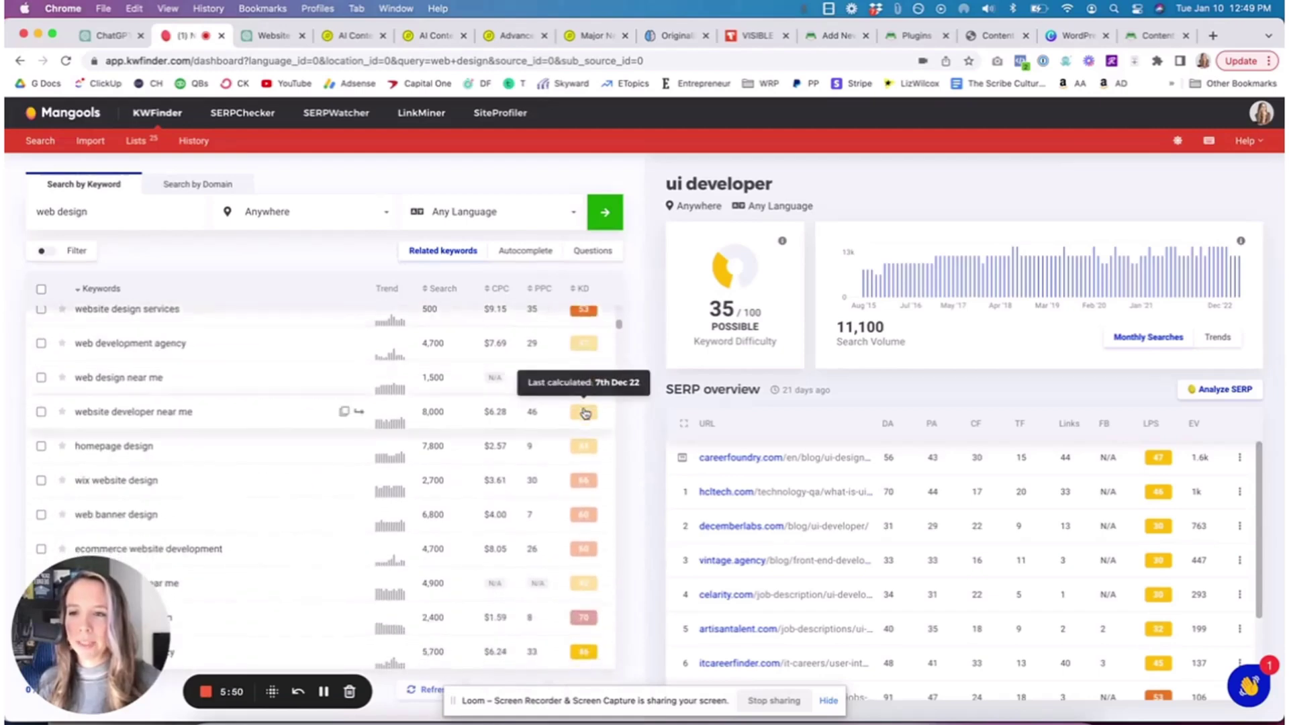
{"action": "scroll", "coordinate": [586, 413], "scroll_direction": "down", "scroll_amount": 4}
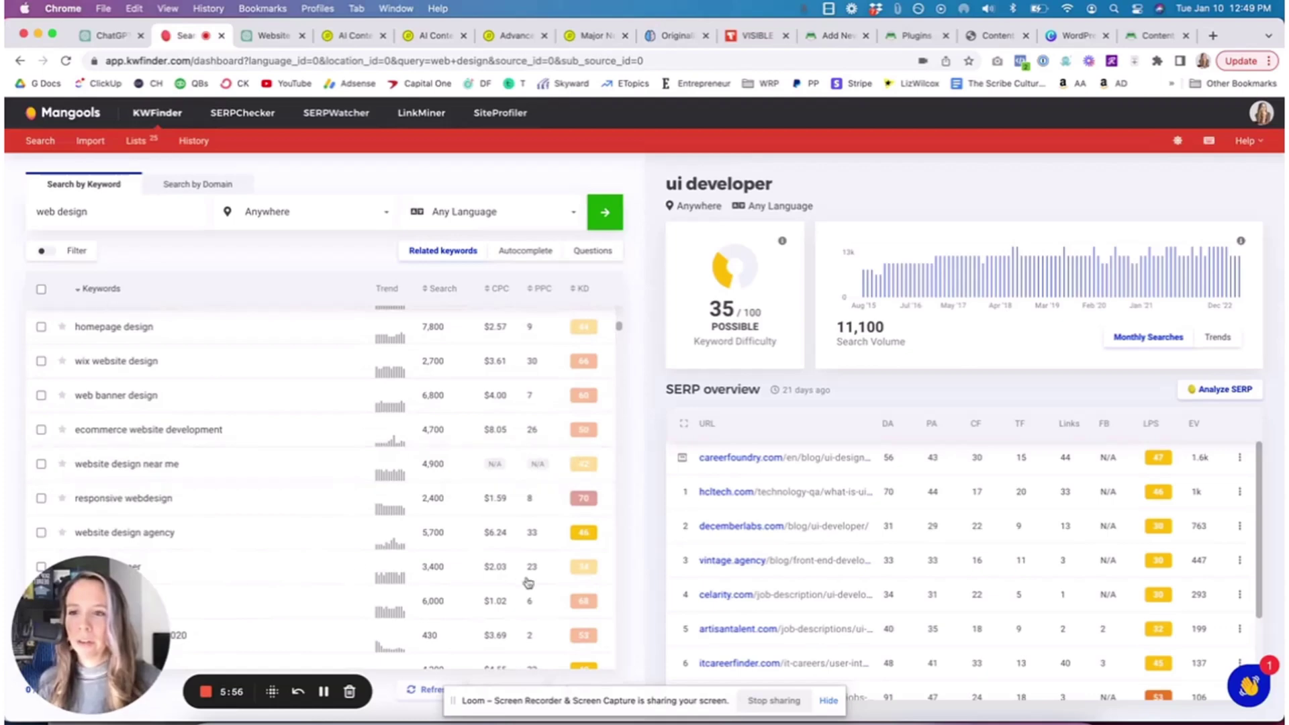
{"action": "left_click", "coordinate": [584, 534]}
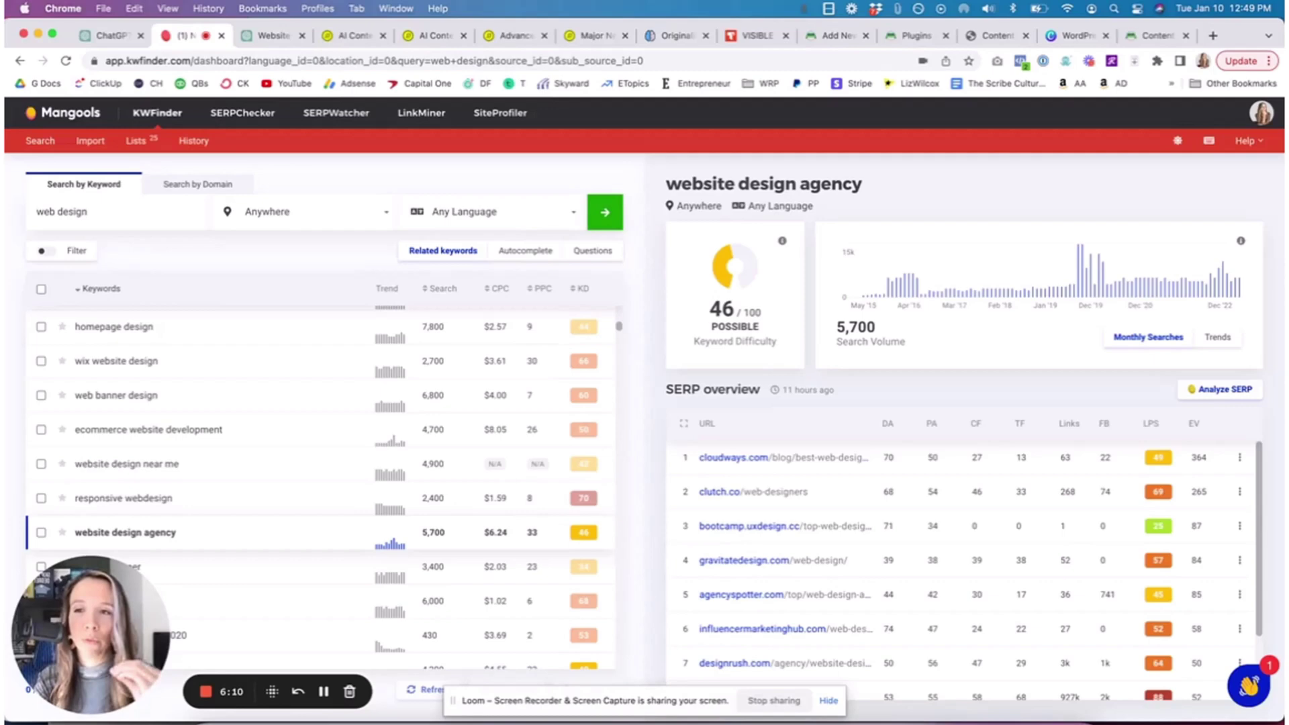
Step: Search 'ux and conversion website design' and view 'improve user experience' (difficulty 35, 840 searches)
{"action": "key", "text": "super+a"}
{"action": "type", "text": "ux"}
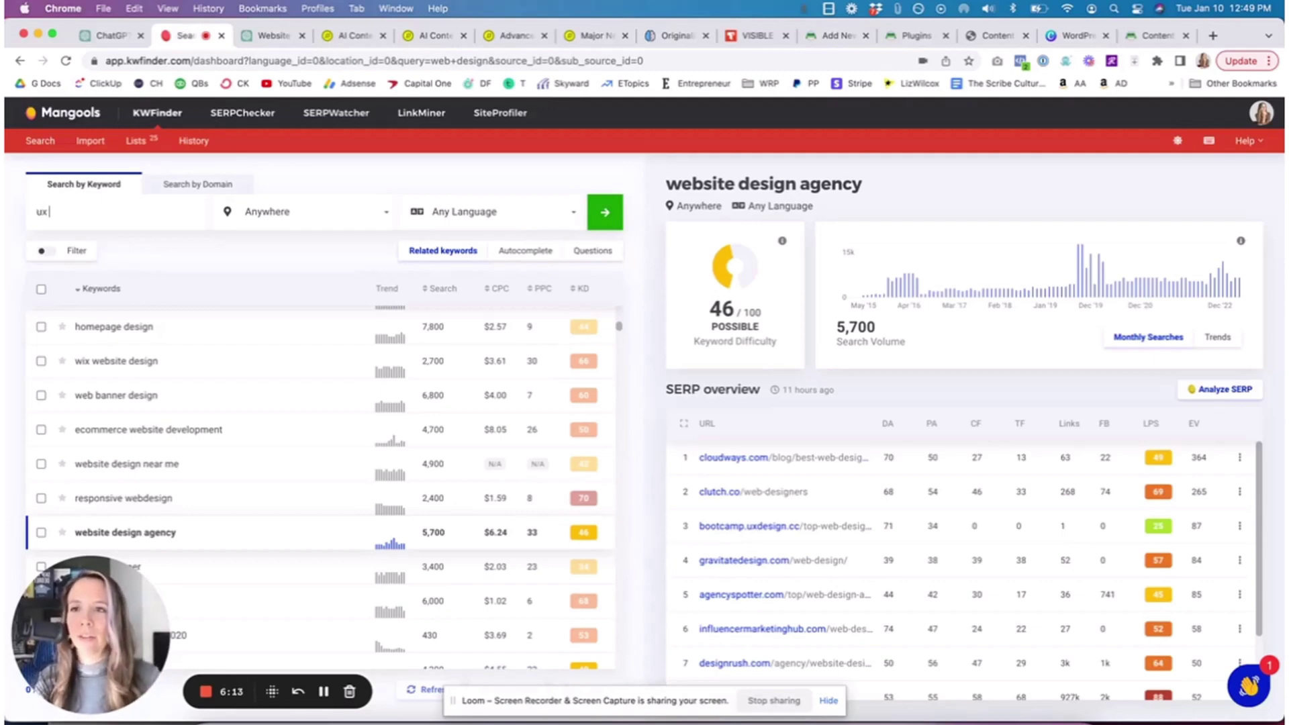
{"action": "type", "text": " and co"}
{"action": "type", "text": "nversion website design"}
{"action": "key", "text": "Return"}
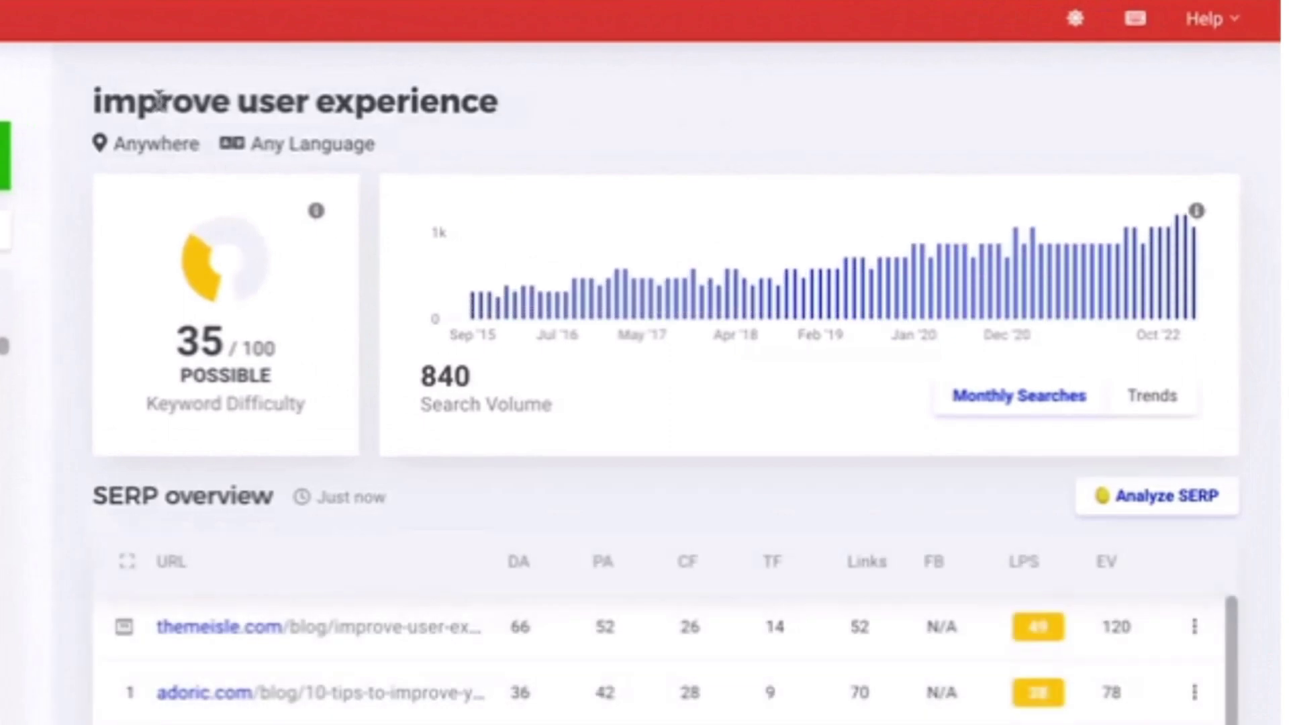
{"action": "double_click", "coordinate": [158, 100]}
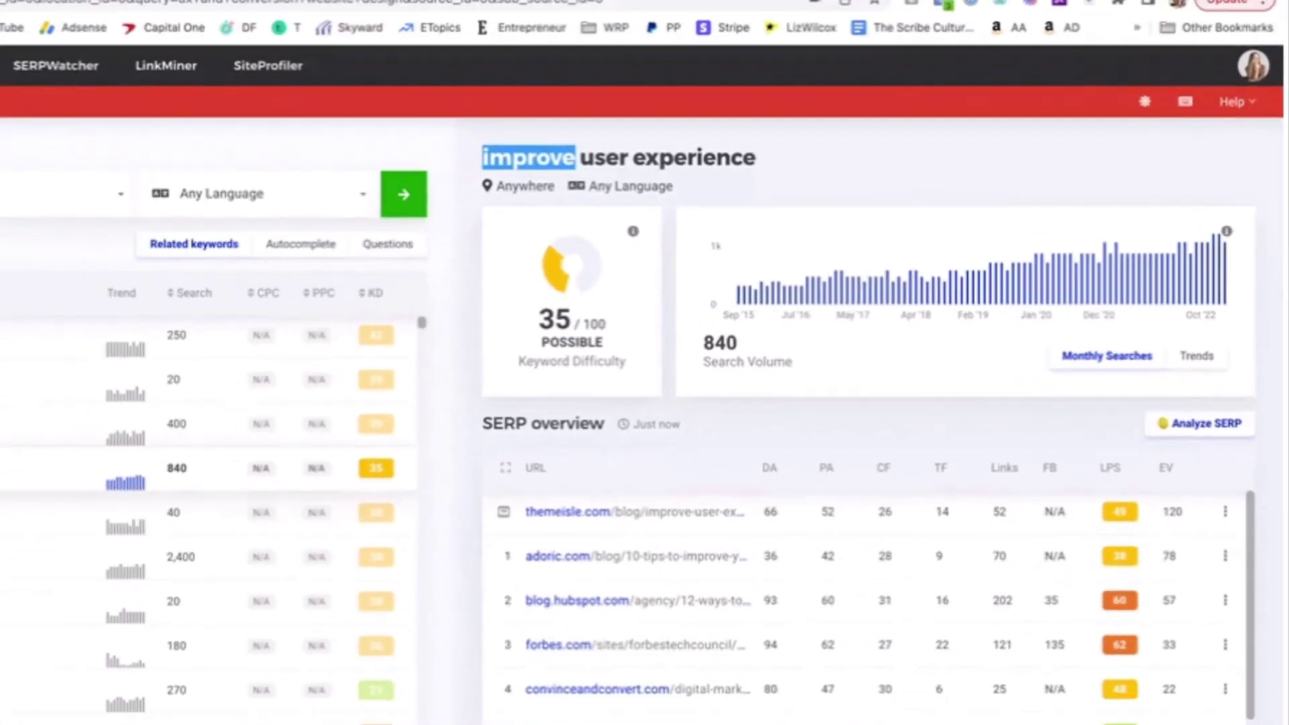
{"action": "left_click", "coordinate": [567, 512]}
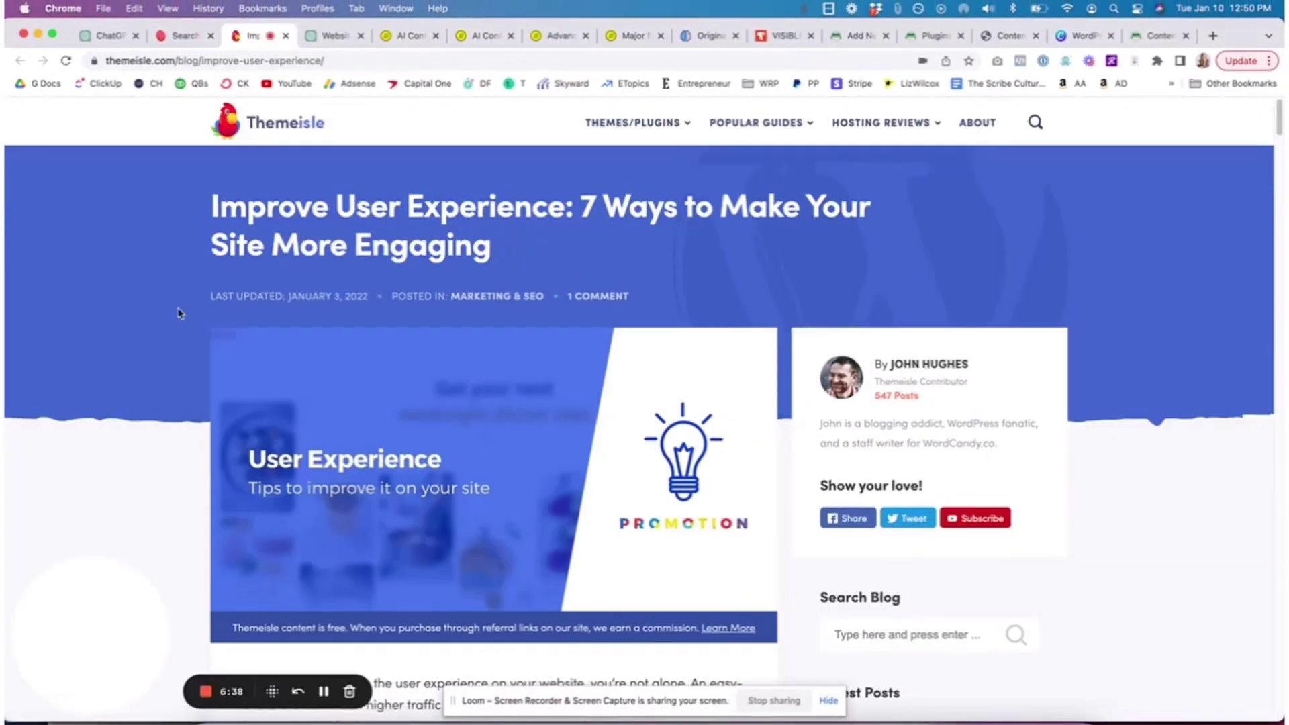
{"action": "scroll", "coordinate": [178, 313], "scroll_direction": "down", "scroll_amount": 5}
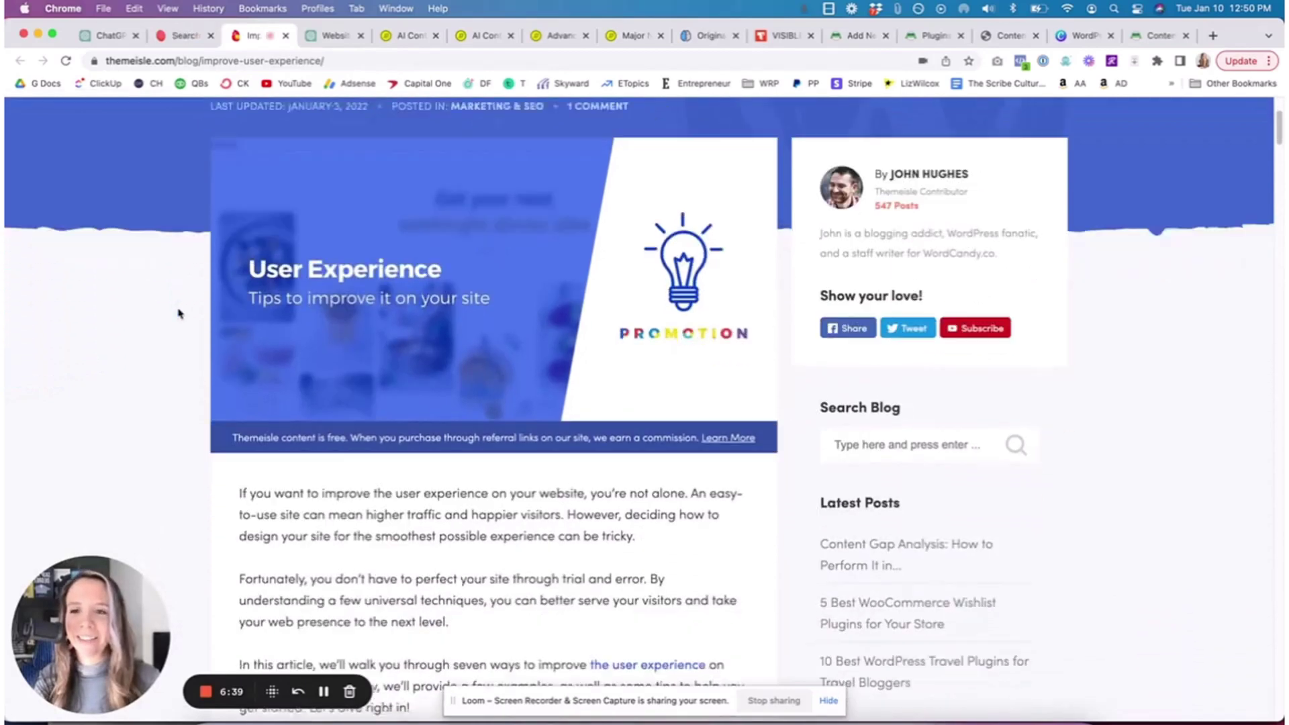
{"action": "scroll", "coordinate": [178, 312], "scroll_direction": "down", "scroll_amount": 1}
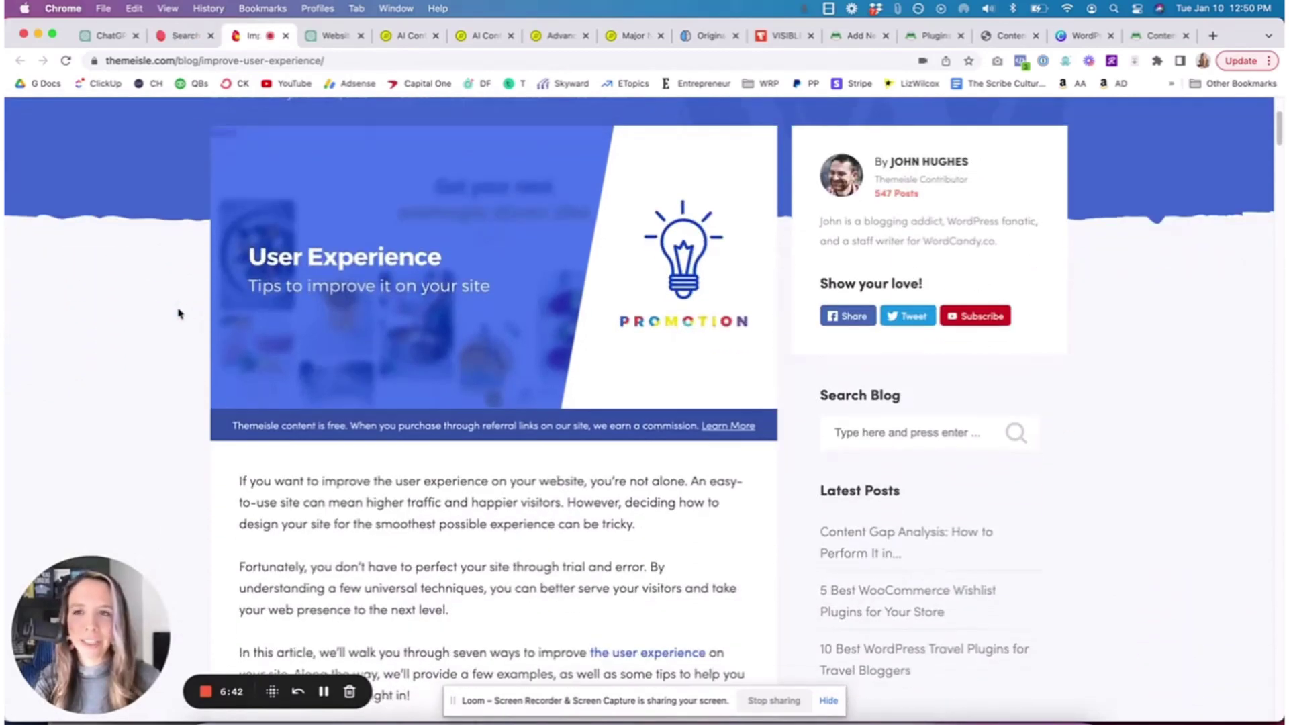
{"action": "scroll", "coordinate": [178, 313], "scroll_direction": "up", "scroll_amount": 5}
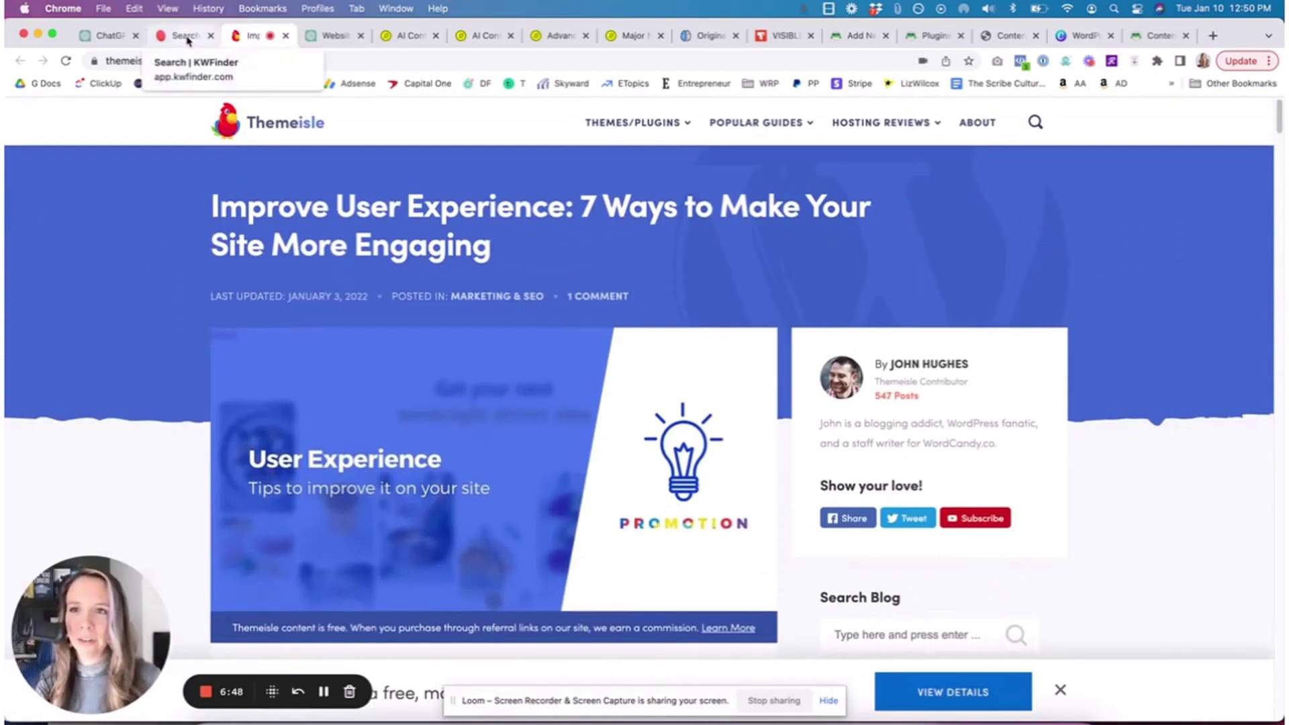
{"action": "scroll", "coordinate": [137, 337], "scroll_direction": "down", "scroll_amount": 5}
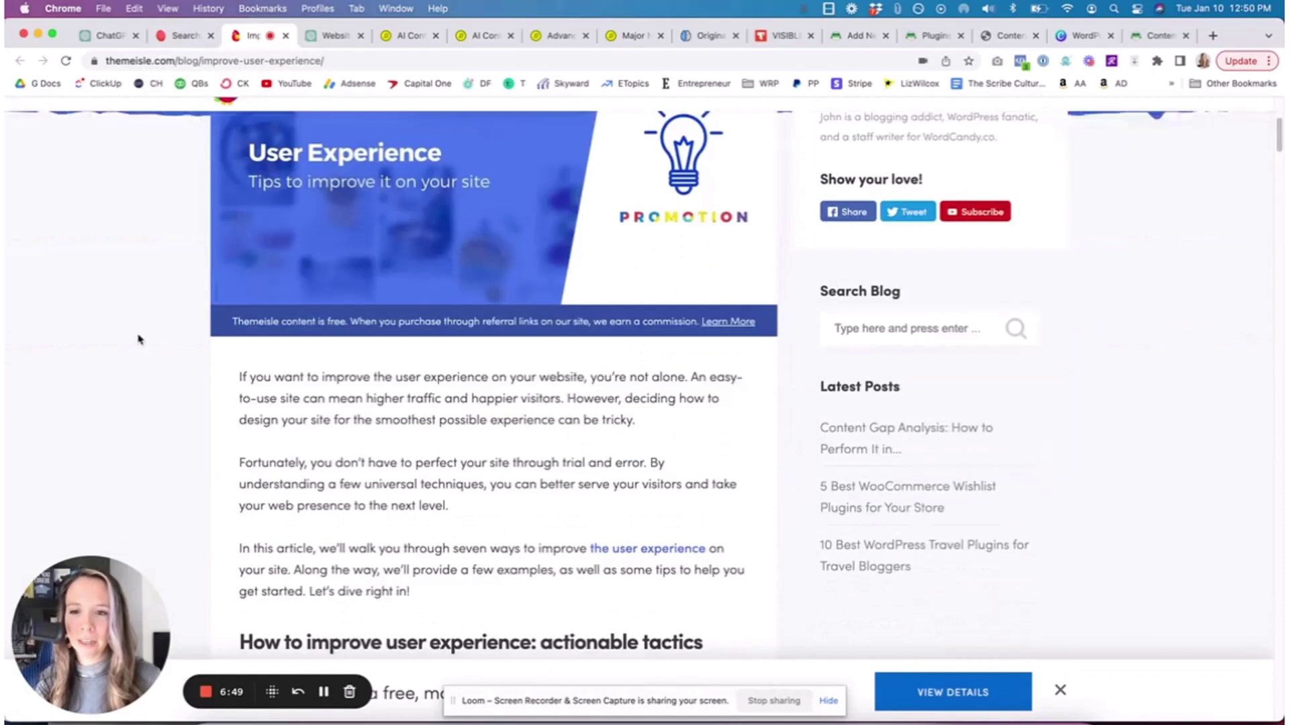
{"action": "scroll", "coordinate": [139, 339], "scroll_direction": "down", "scroll_amount": 5}
{"action": "scroll", "coordinate": [138, 337], "scroll_direction": "down", "scroll_amount": 4}
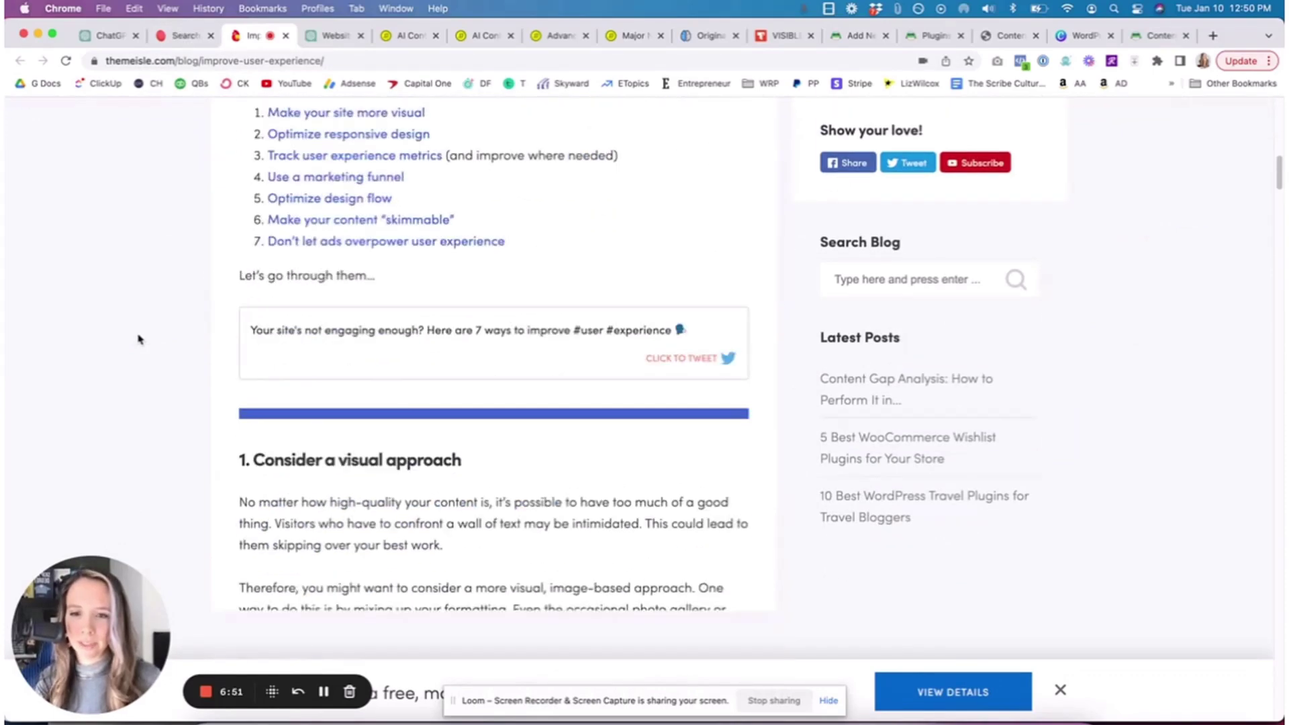
{"action": "scroll", "coordinate": [140, 329], "scroll_direction": "up", "scroll_amount": 15}
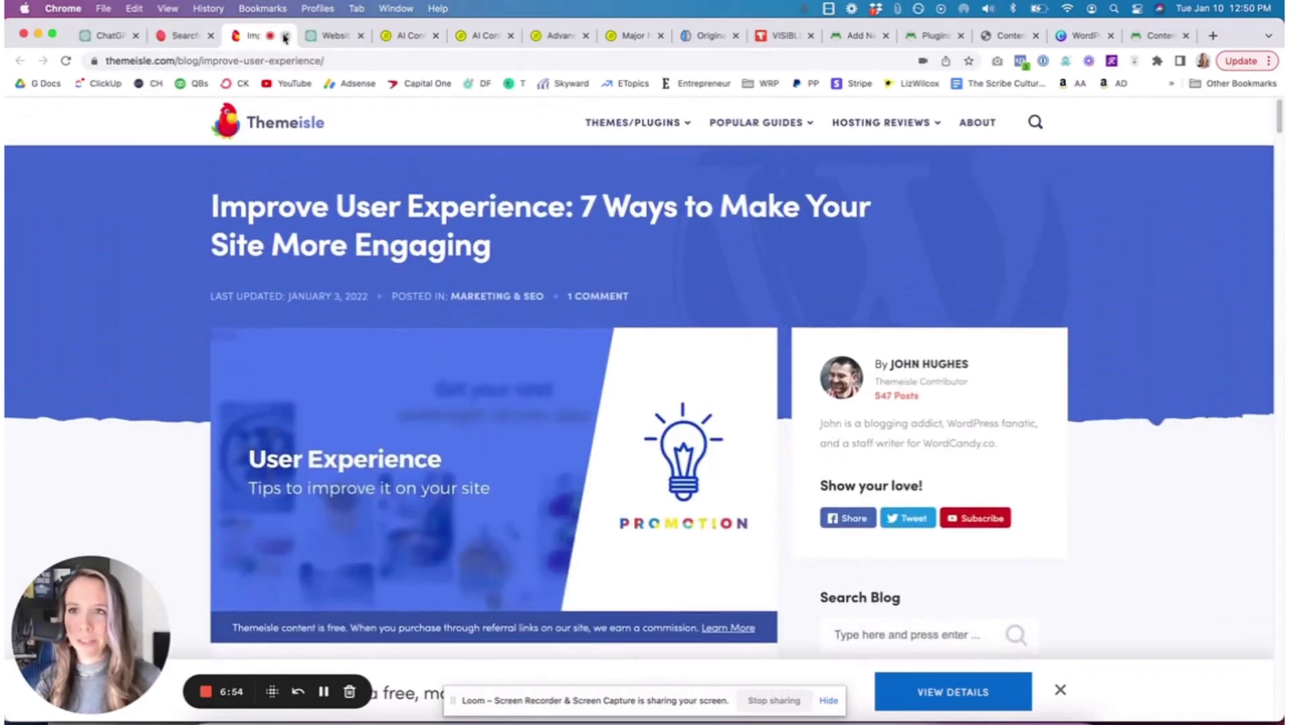
Step: Copy 'improve user experience' from KWFinder and open the top-ranking Themeisle article
{"action": "left_click", "coordinate": [285, 37]}
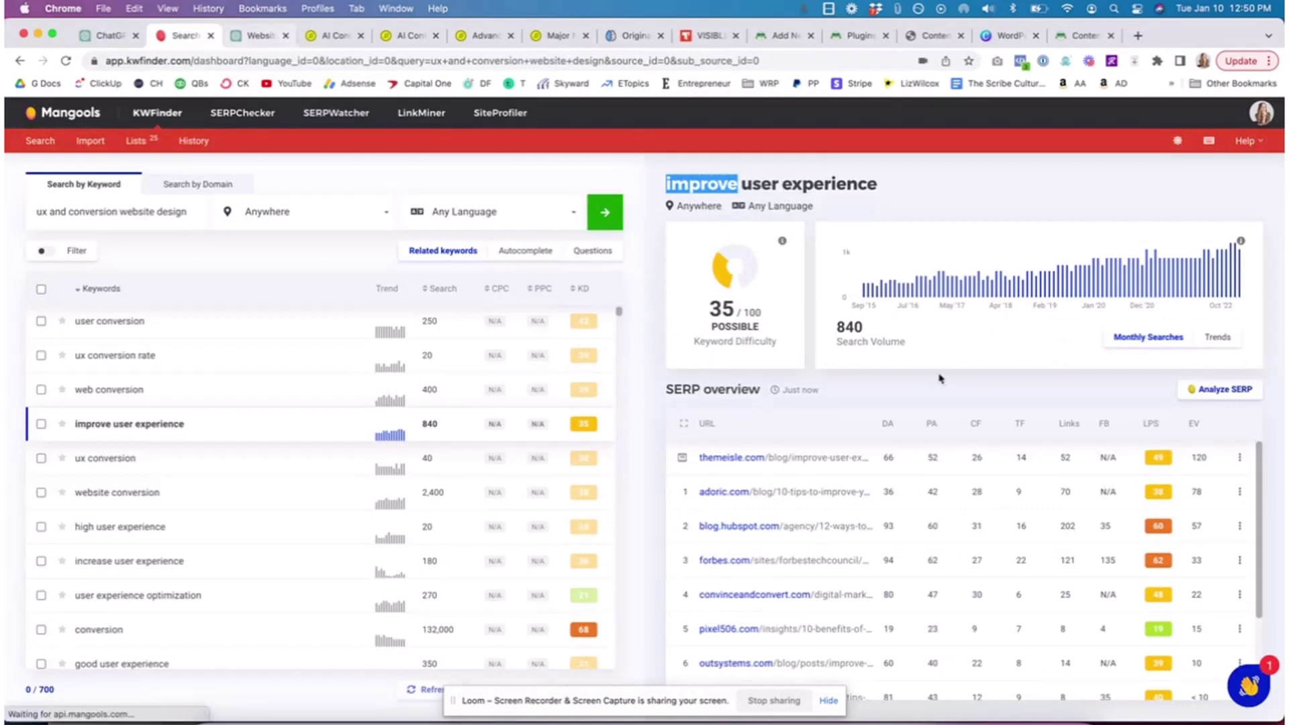
{"action": "double_click", "coordinate": [700, 183]}
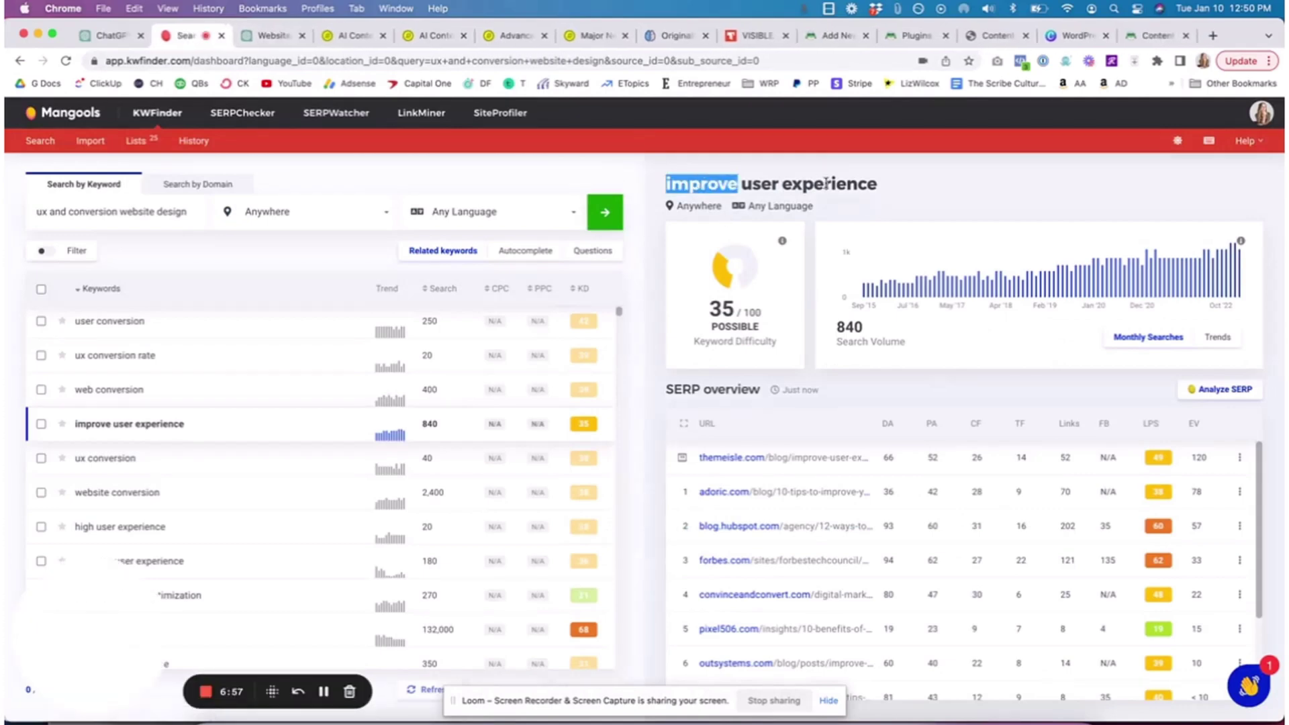
{"action": "left_click_drag", "start_coordinate": [826, 183], "coordinate": [877, 184]}
{"action": "key", "text": "super+c"}
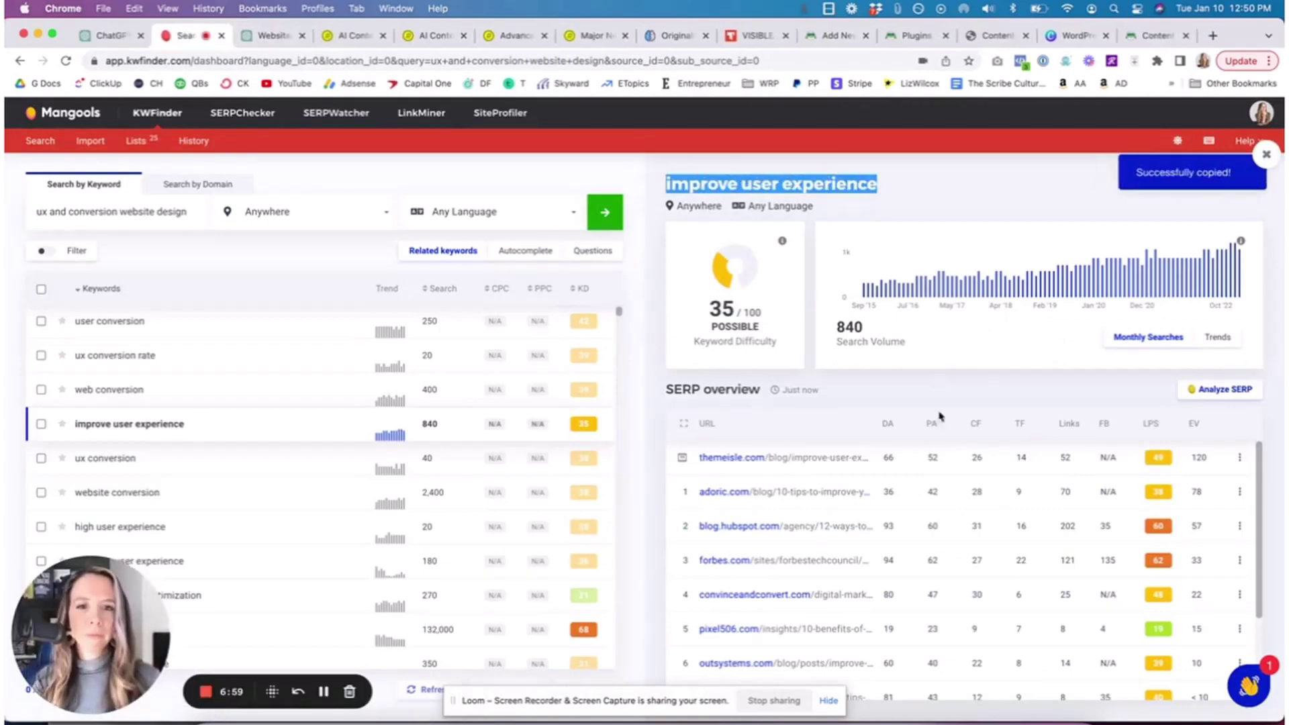
{"action": "left_click", "coordinate": [828, 459]}
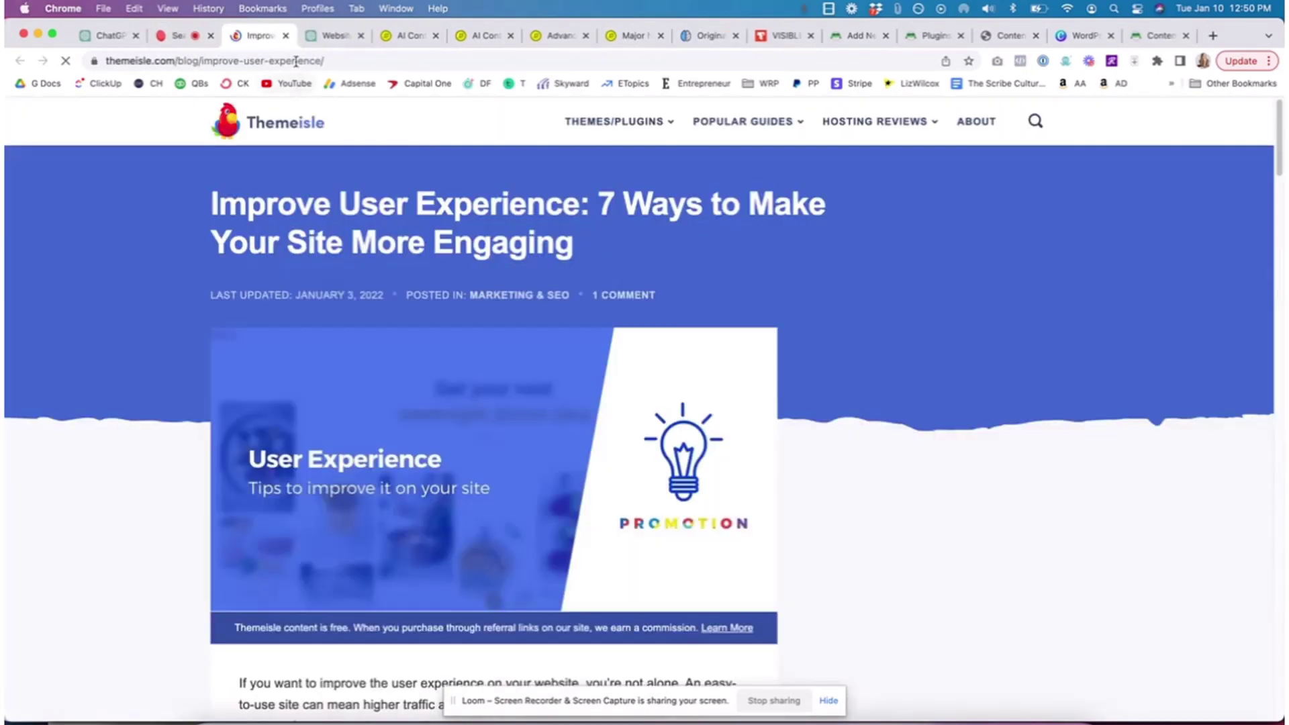
{"action": "left_click", "coordinate": [295, 61]}
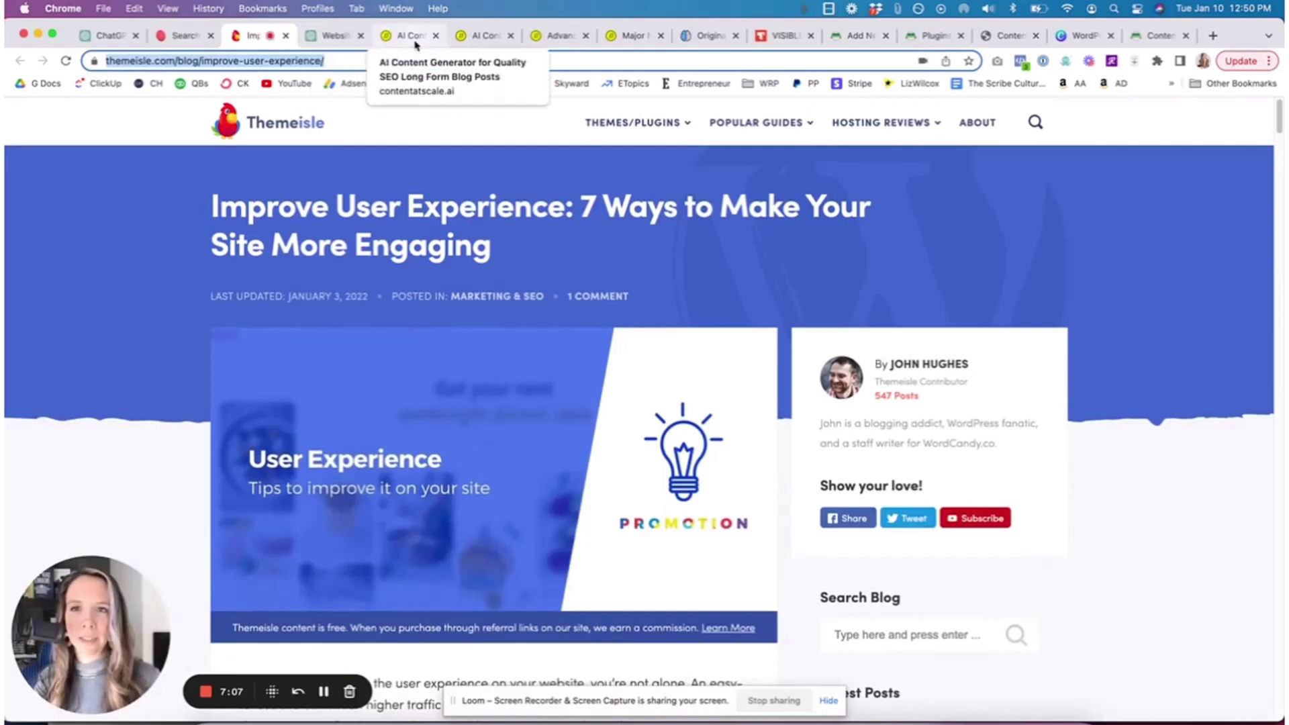
Step: Paste 'improve user experience' as the target keyword in the Content at Scale form
{"action": "left_click", "coordinate": [1005, 37]}
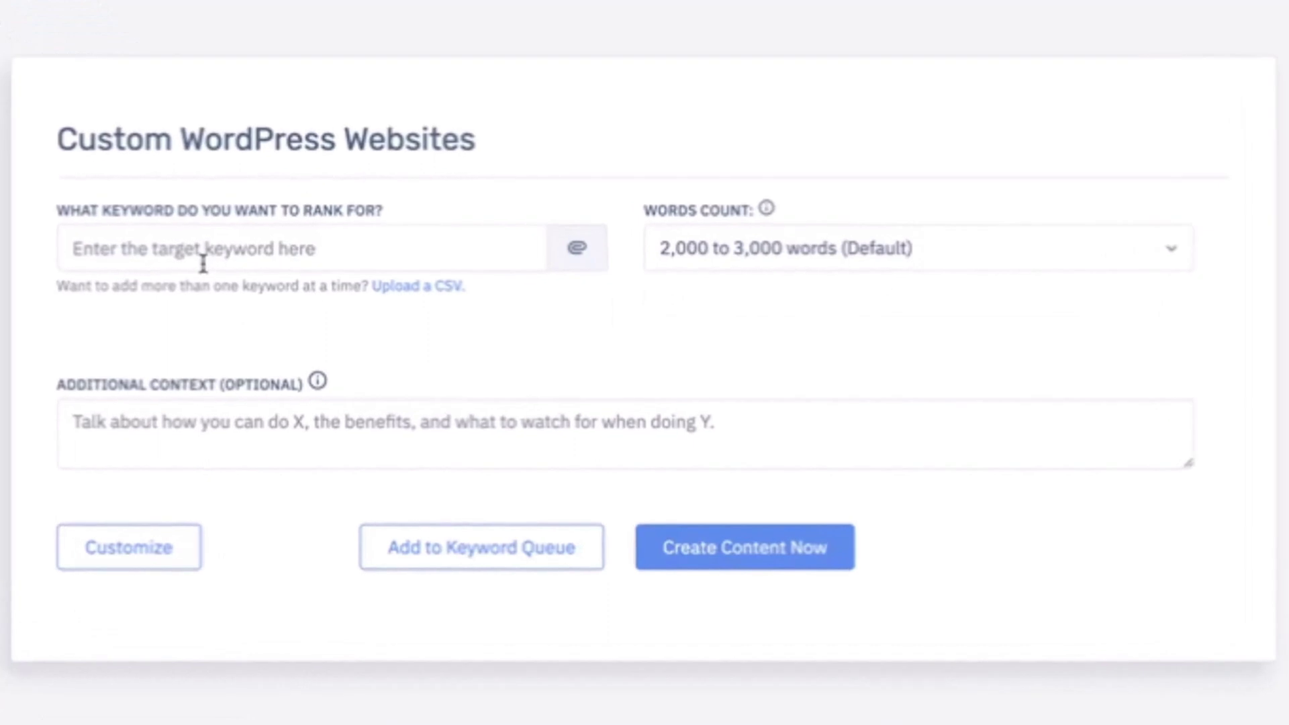
{"action": "left_click", "coordinate": [381, 383]}
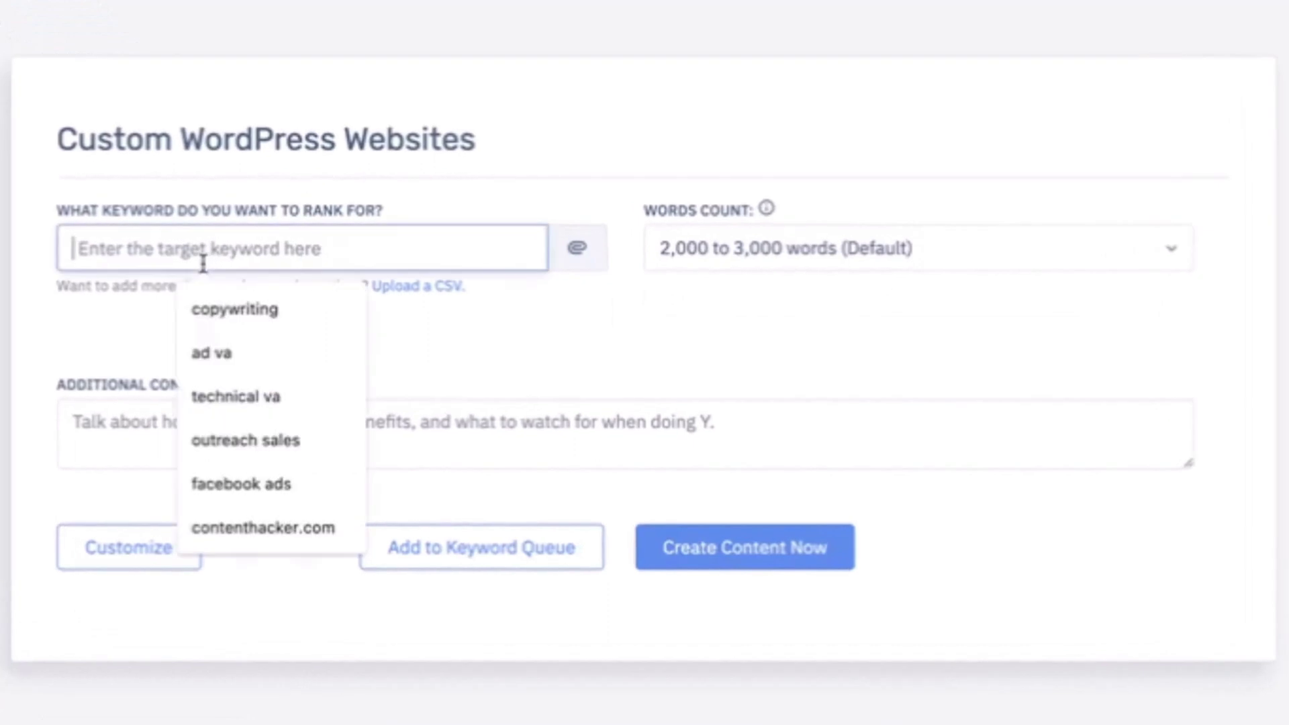
{"action": "key", "text": "ctrl+v"}
{"action": "key", "text": "Tab"}
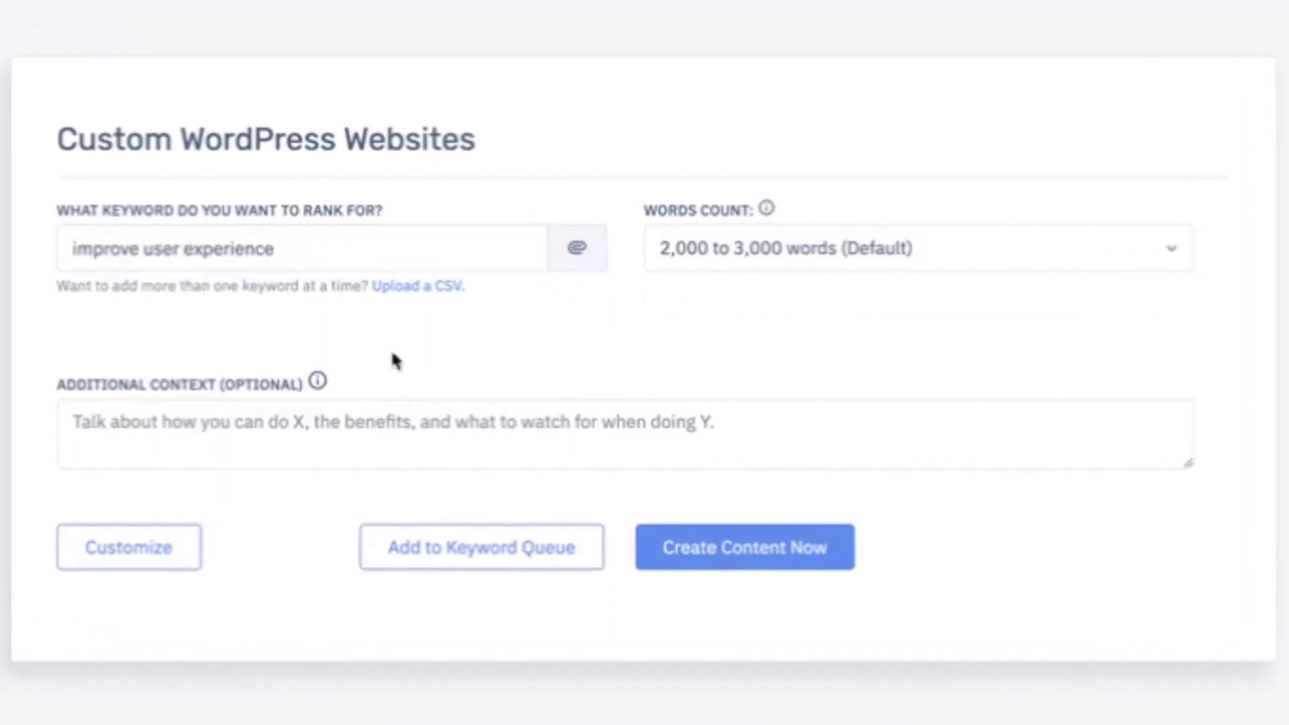
{"action": "left_click", "coordinate": [221, 441]}
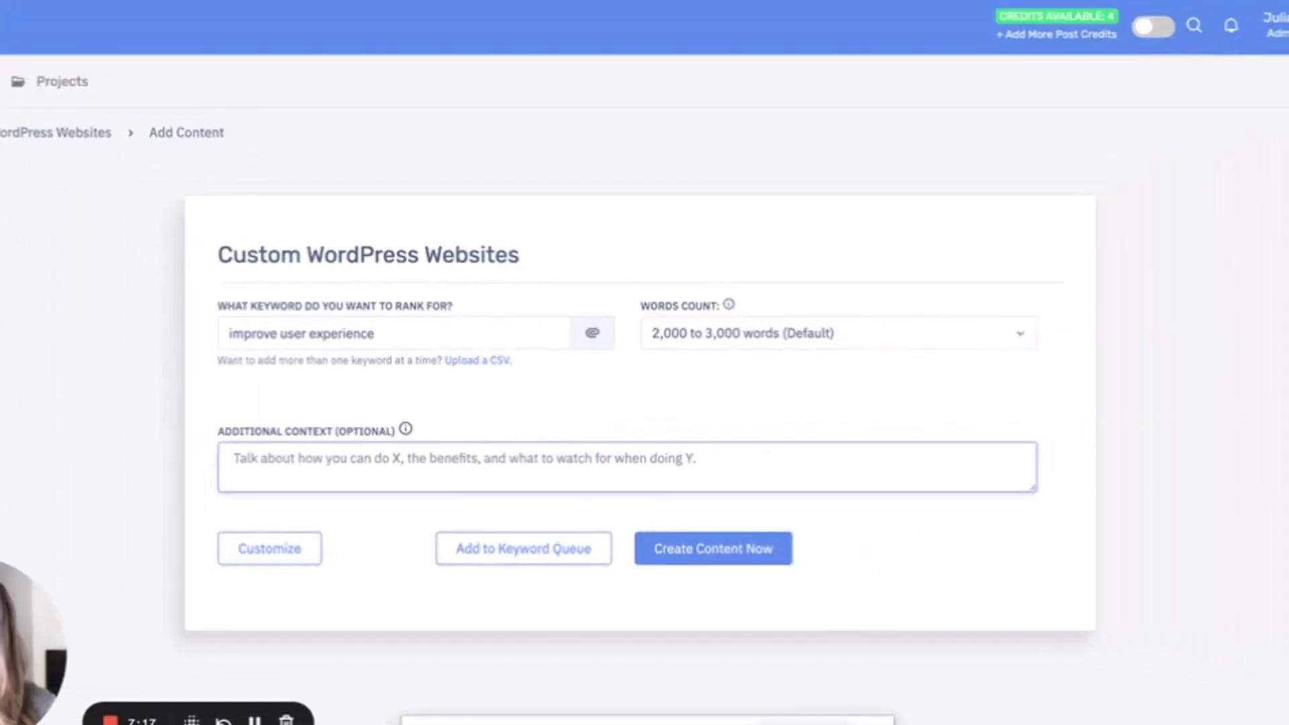
Step: Go back to the Themeisle article and scroll down to its seven tactics
{"action": "left_click", "coordinate": [255, 35]}
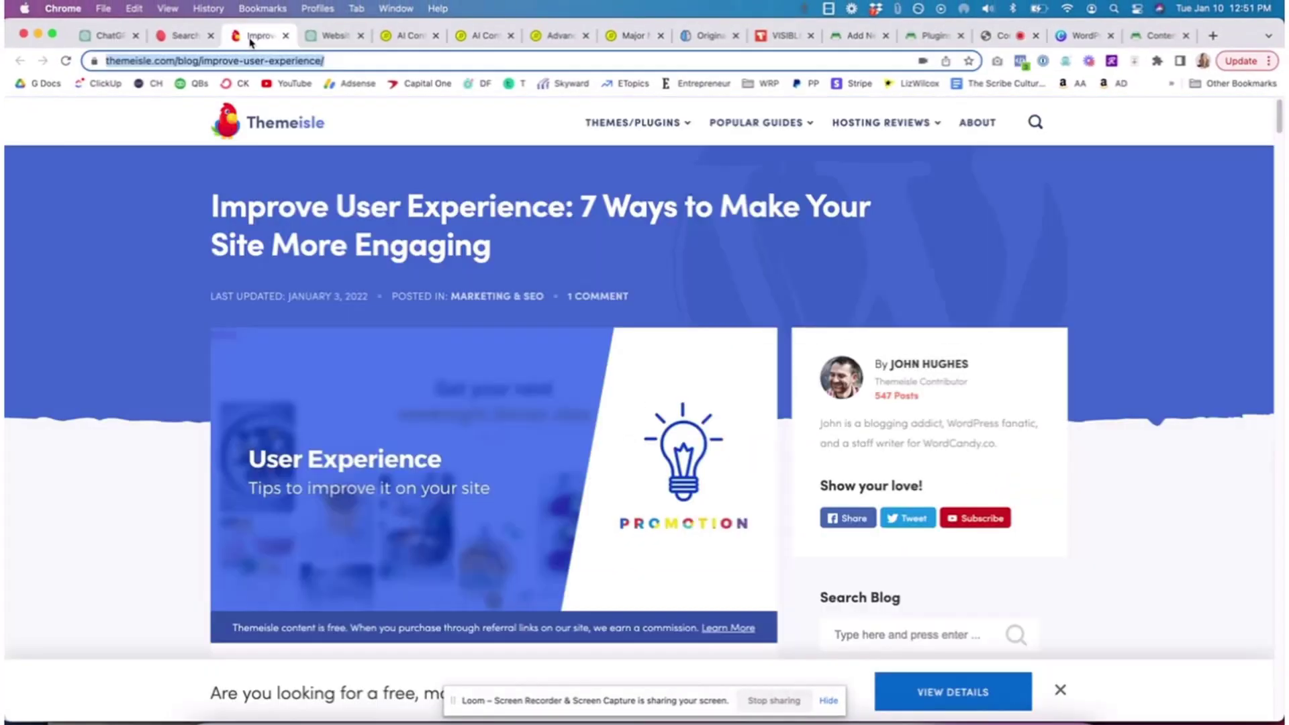
{"action": "left_click", "coordinate": [216, 278]}
{"action": "scroll", "coordinate": [217, 278], "scroll_direction": "down", "scroll_amount": 1}
{"action": "scroll", "coordinate": [217, 278], "scroll_direction": "down", "scroll_amount": 10}
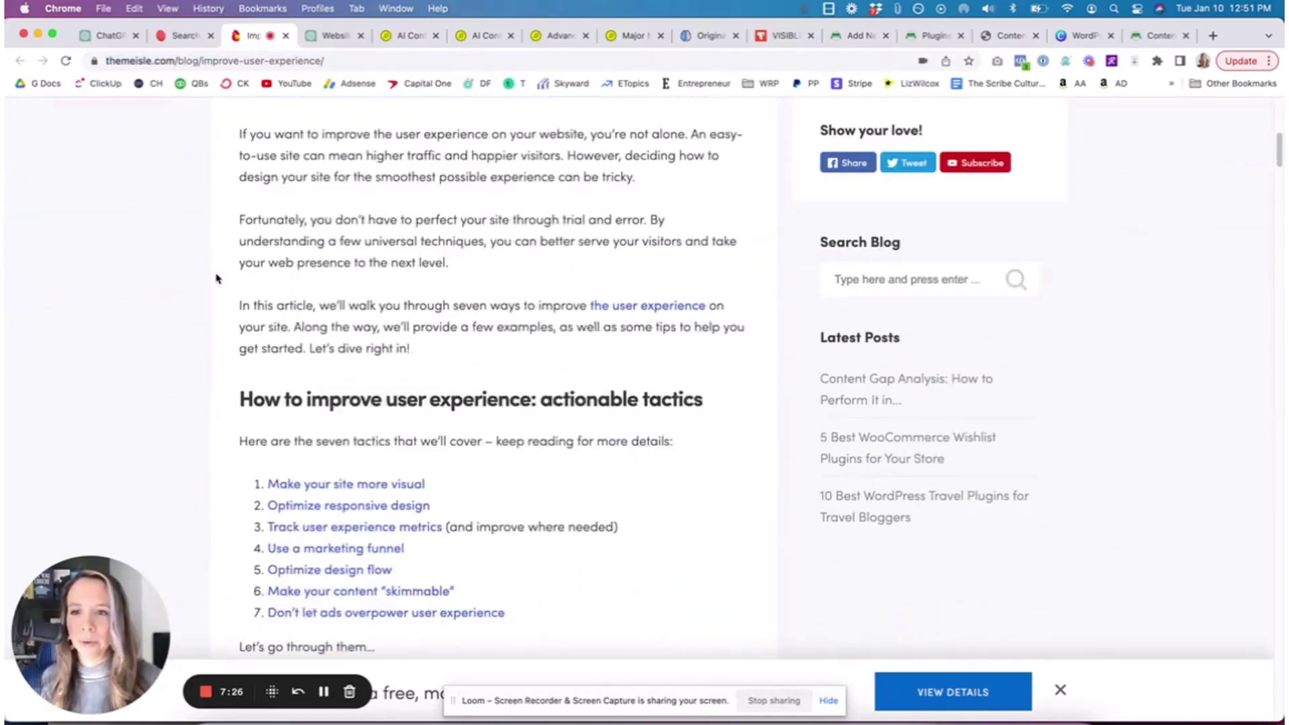
{"action": "scroll", "coordinate": [489, 330], "scroll_direction": "down", "scroll_amount": 3}
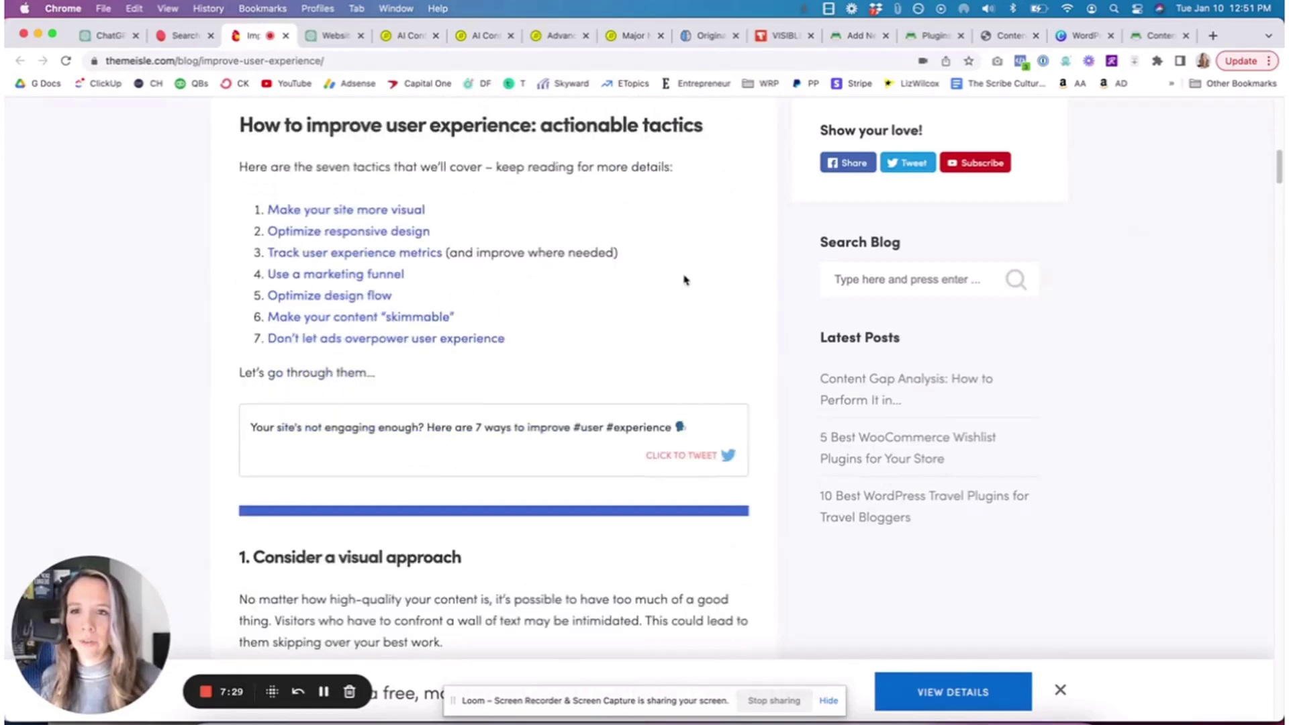
Step: Enter context: 'Describe 10 ways to make a website more engaging, increase conversions...' and sales
{"action": "left_click", "coordinate": [1005, 37]}
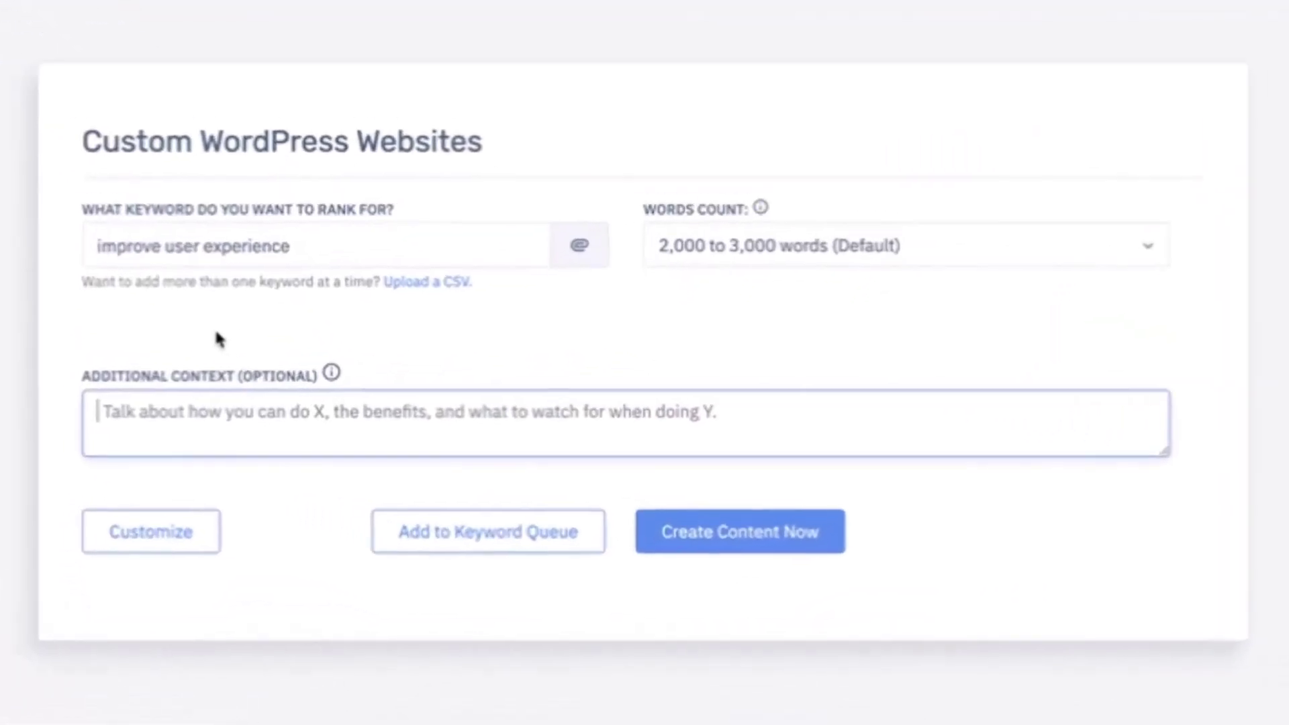
{"action": "type", "text": "Describe "}
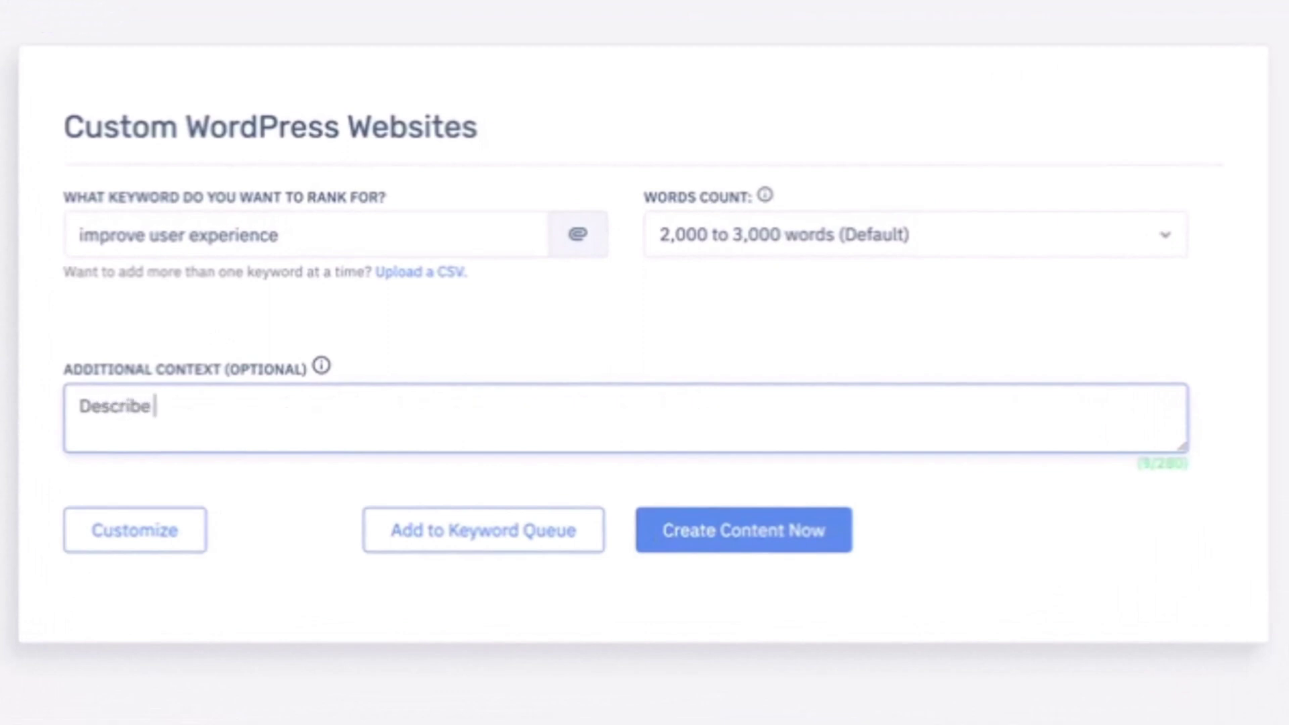
{"action": "type", "text": "10 ways to make "}
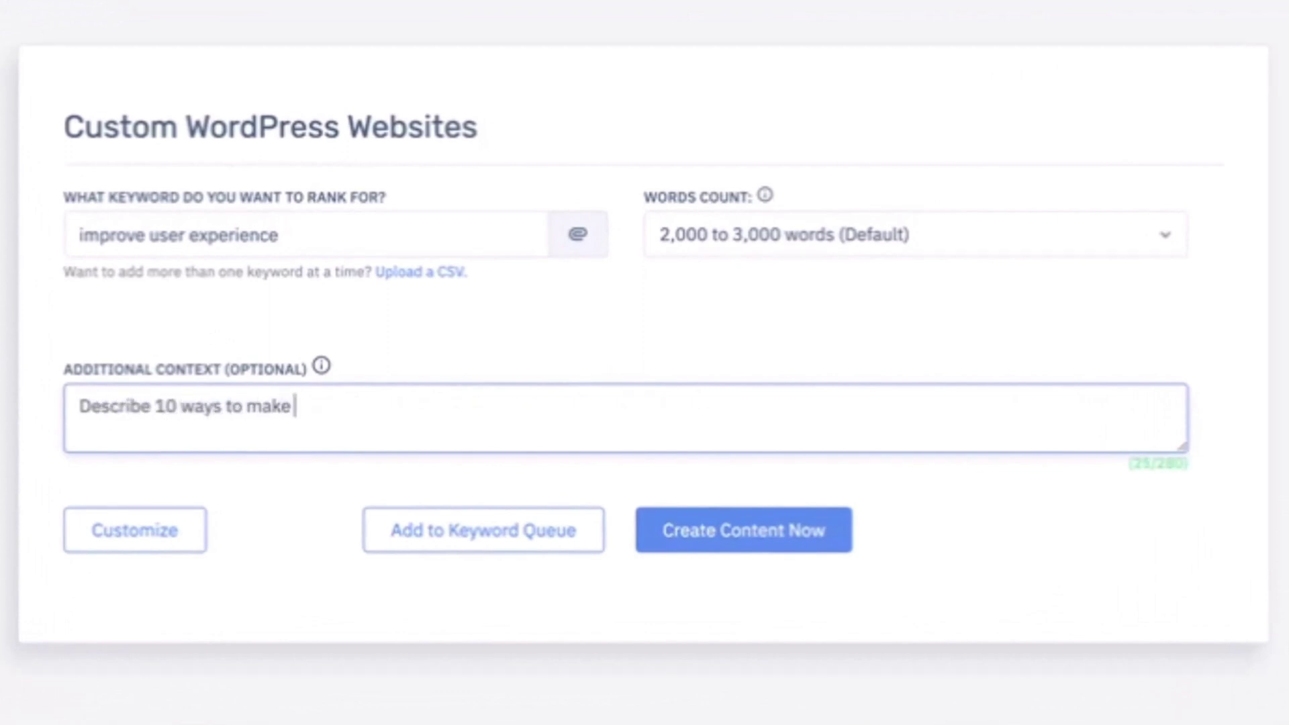
{"action": "type", "text": "a website more "}
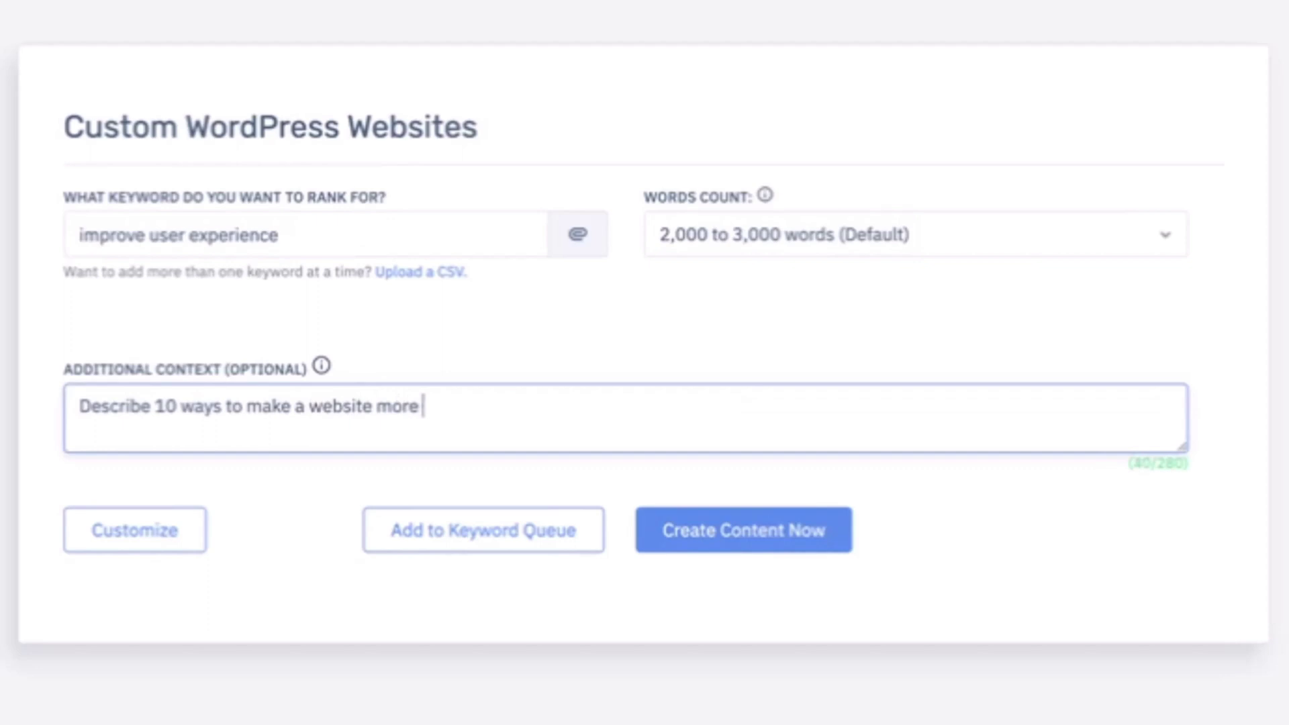
{"action": "type", "text": "engaging. increase co"}
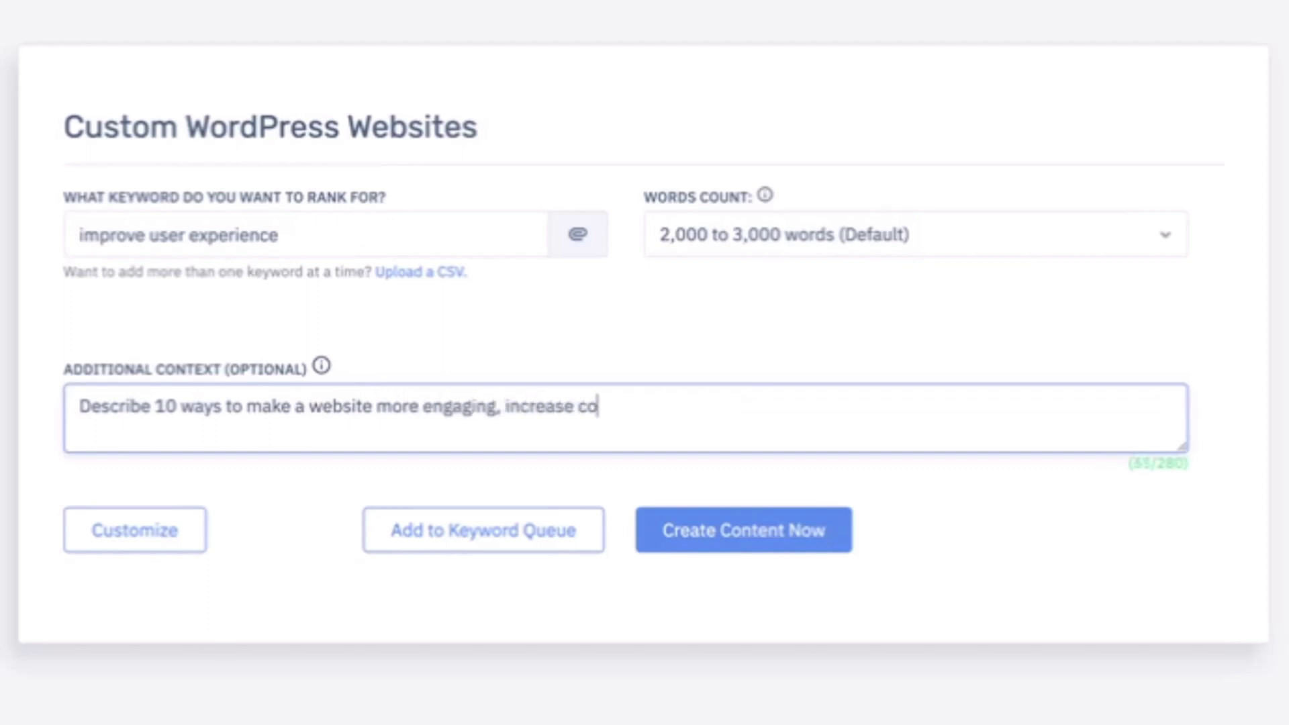
{"action": "type", "text": "nversions, and gain more sales, using UX "}
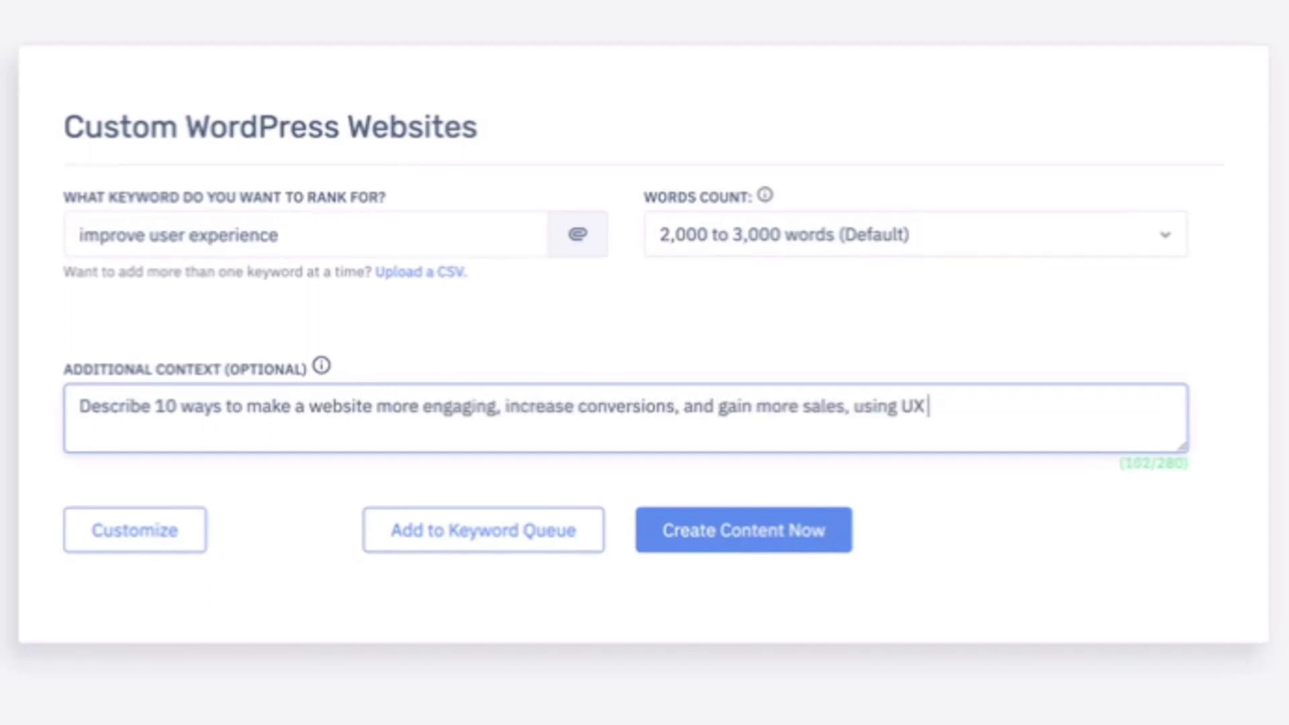
{"action": "type", "text": ", brand design, an"}
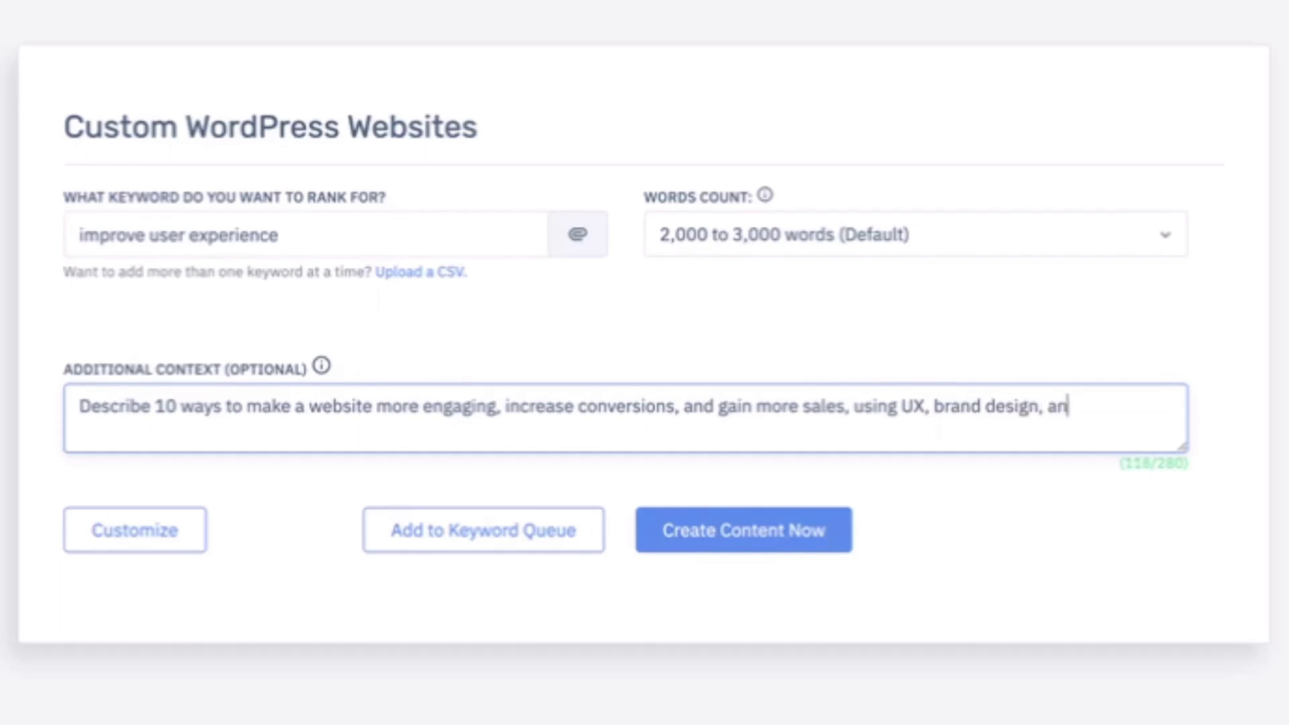
{"action": "type", "text": "d copywriting."}
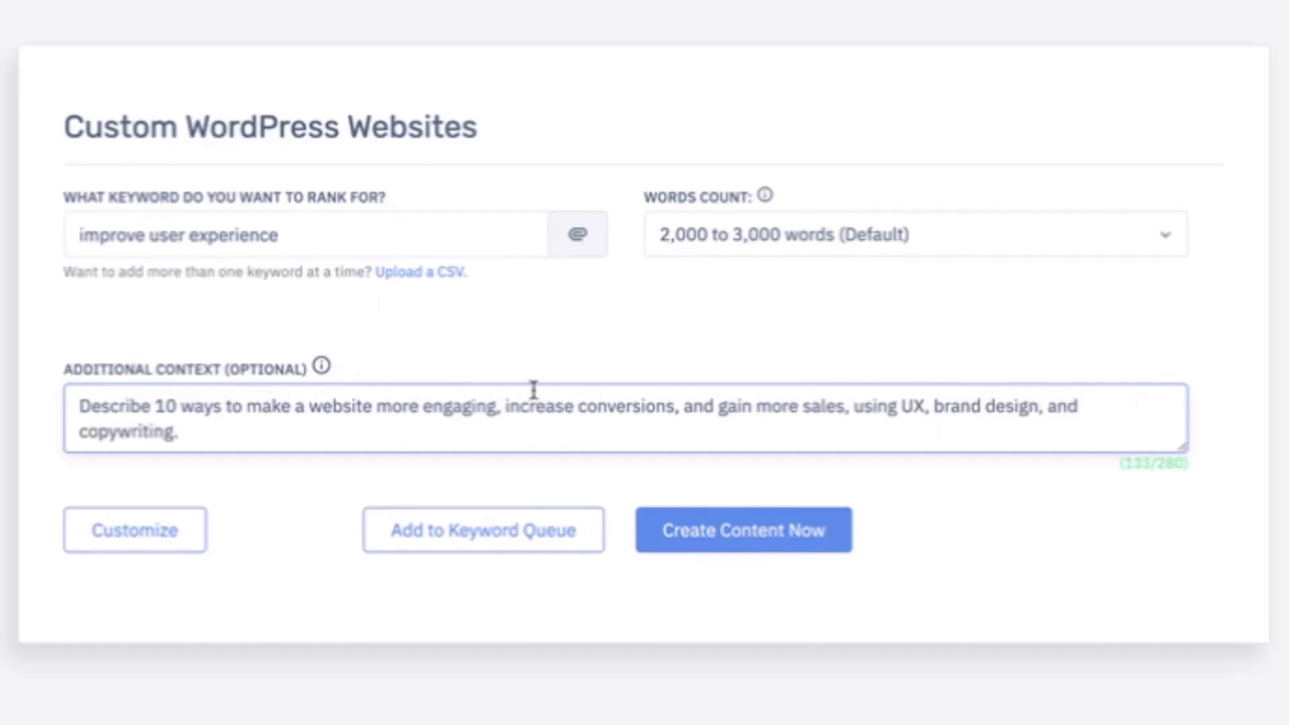
{"action": "left_click", "coordinate": [667, 406]}
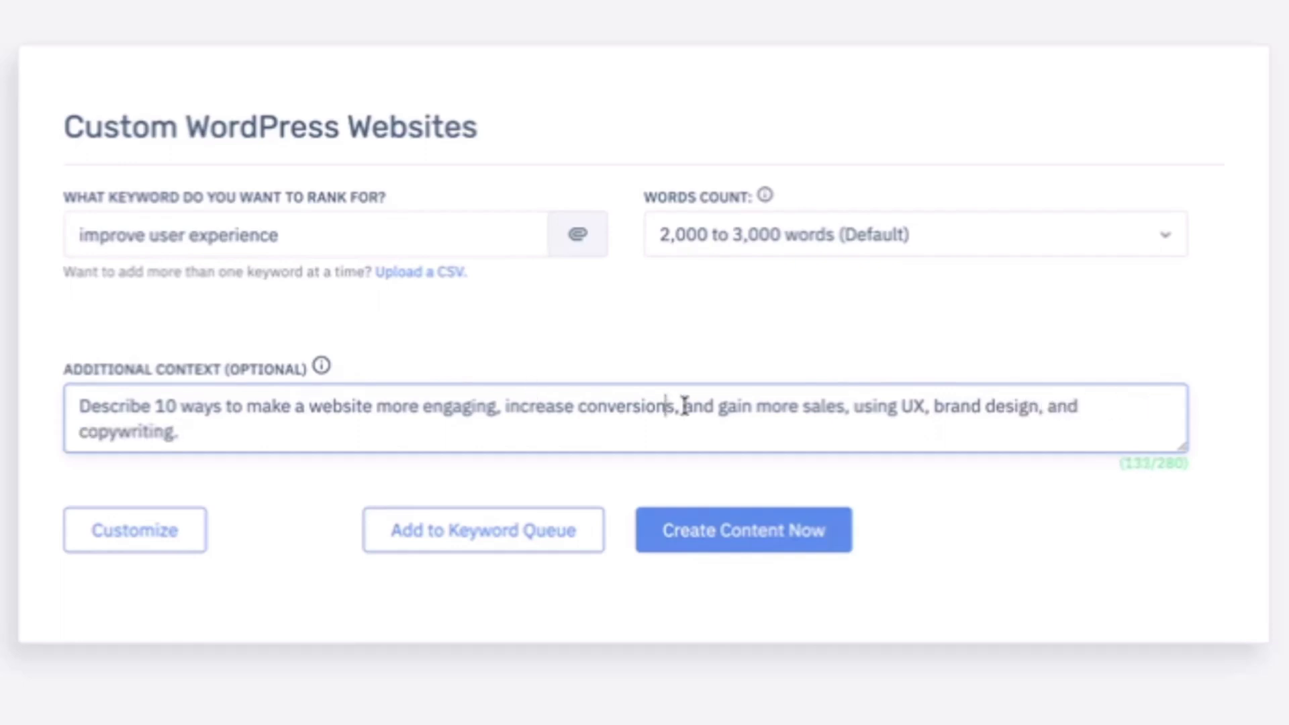
Step: Generate the article for 'improve user experience' in Custom WordPress Websites
{"action": "left_click", "coordinate": [767, 534]}
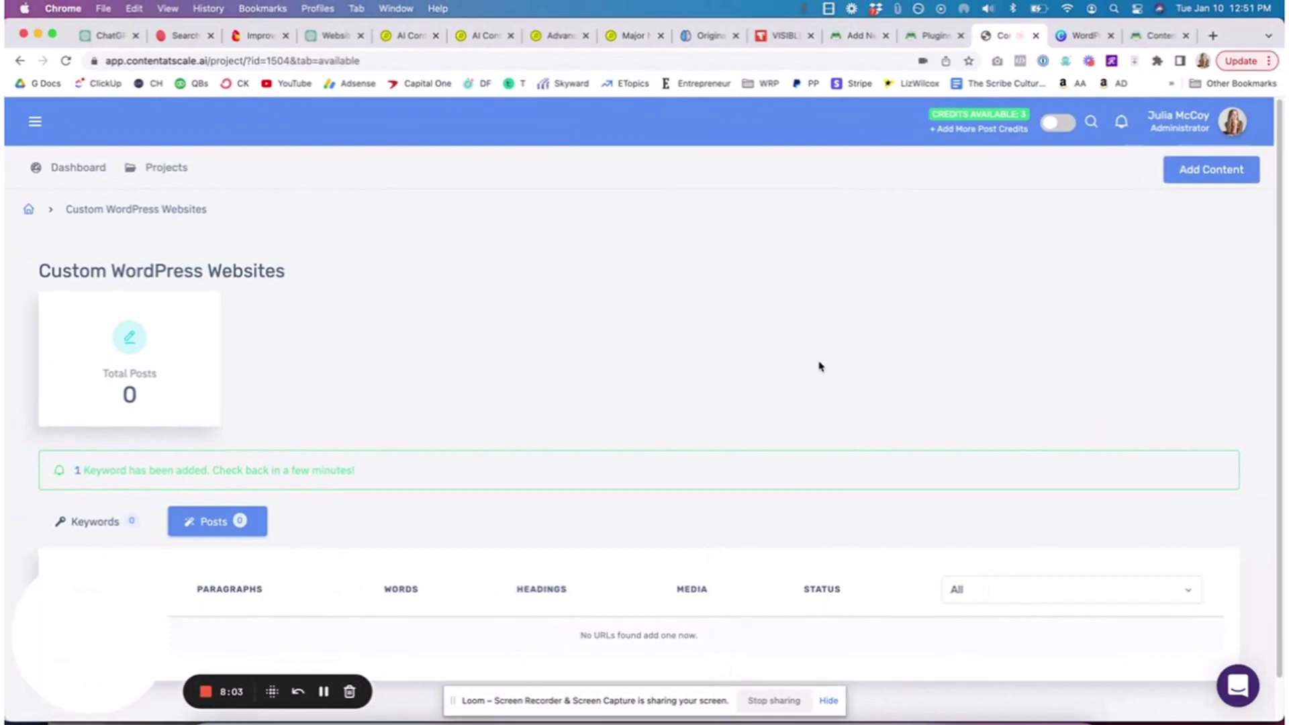
{"action": "scroll", "coordinate": [752, 396], "scroll_direction": "down", "scroll_amount": 1}
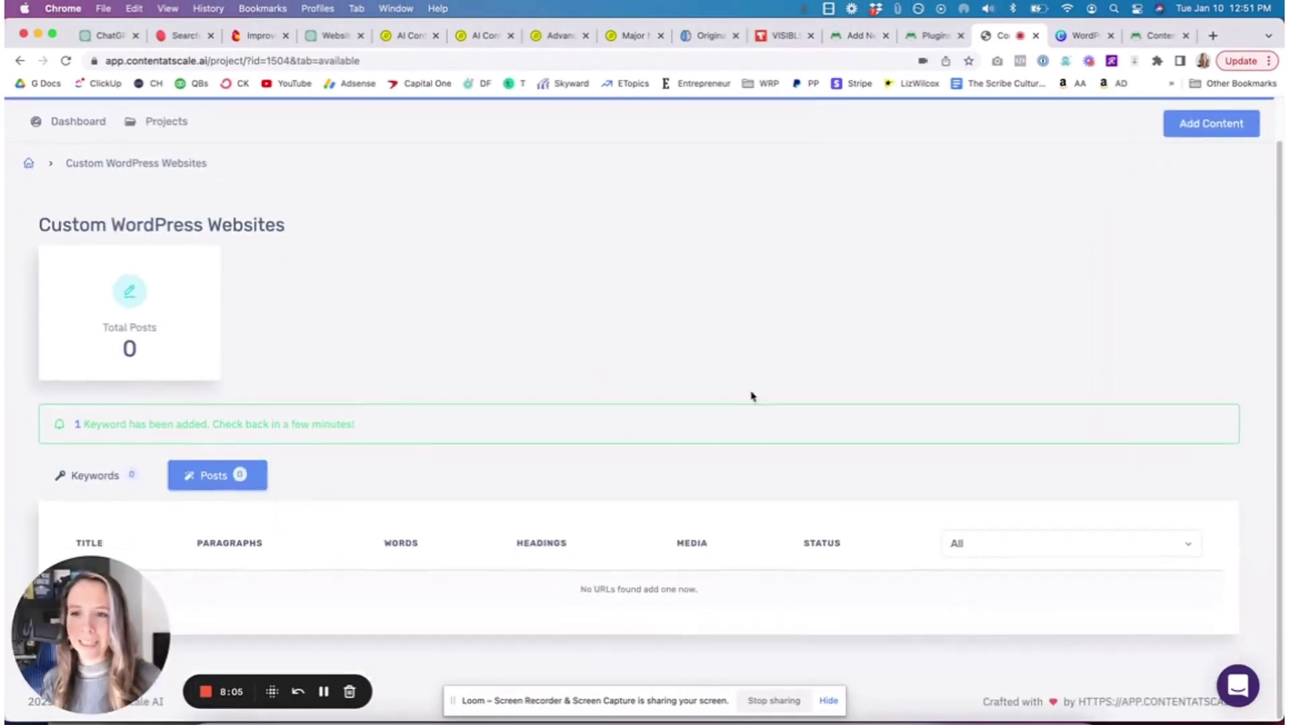
{"action": "left_click_drag", "start_coordinate": [355, 426], "coordinate": [70, 428]}
Step: Return to All Projects and open the mccoysfarm.com project
{"action": "left_click", "coordinate": [220, 408]}
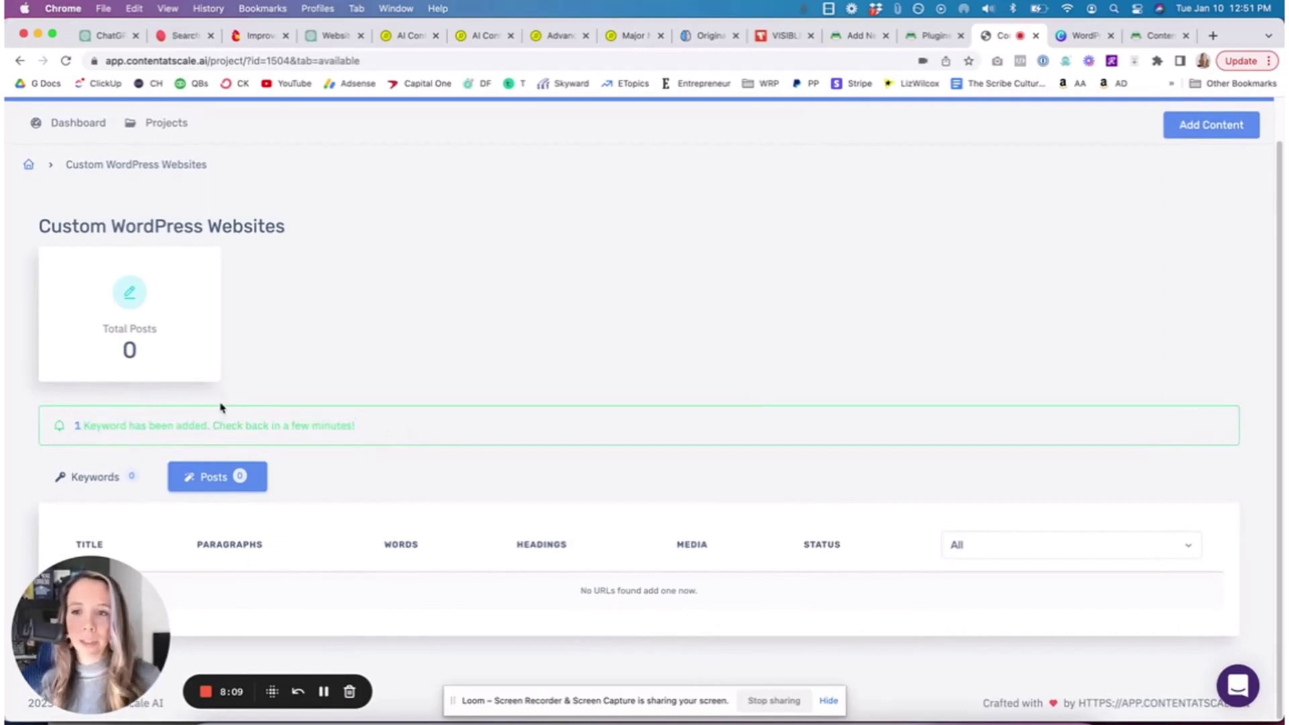
{"action": "left_click", "coordinate": [325, 692]}
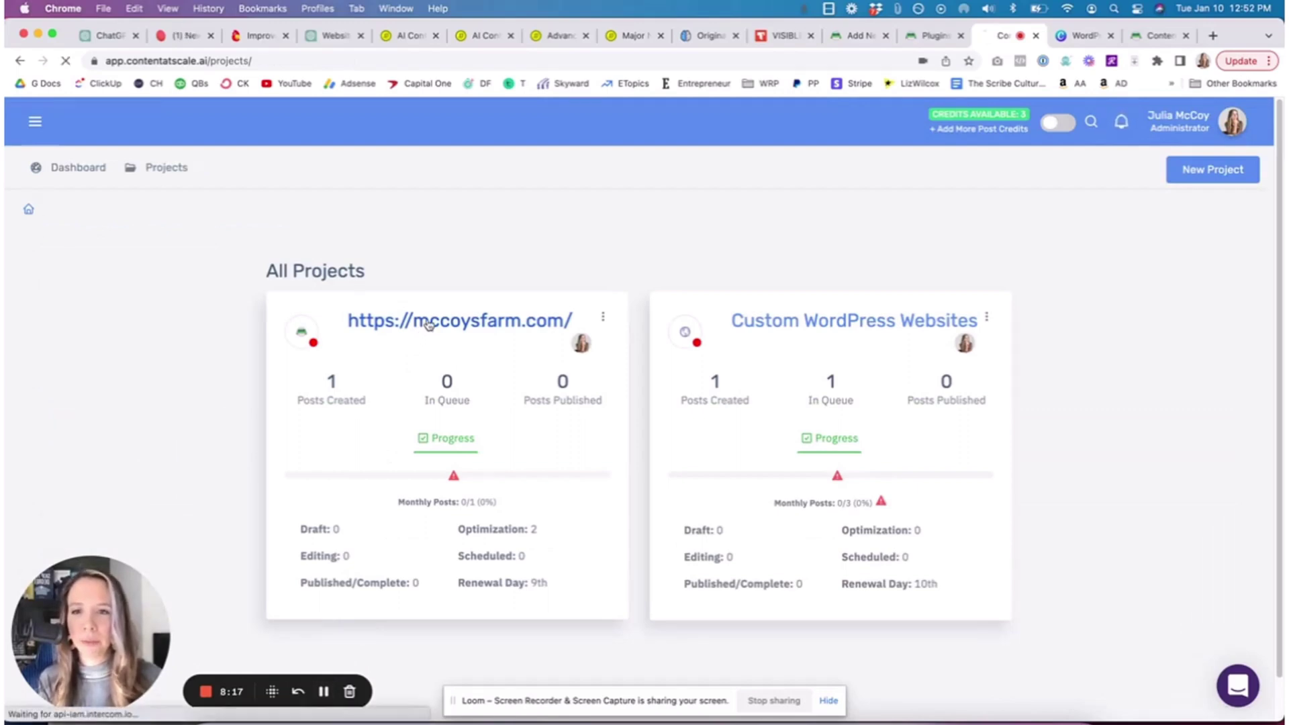
{"action": "left_click", "coordinate": [428, 323]}
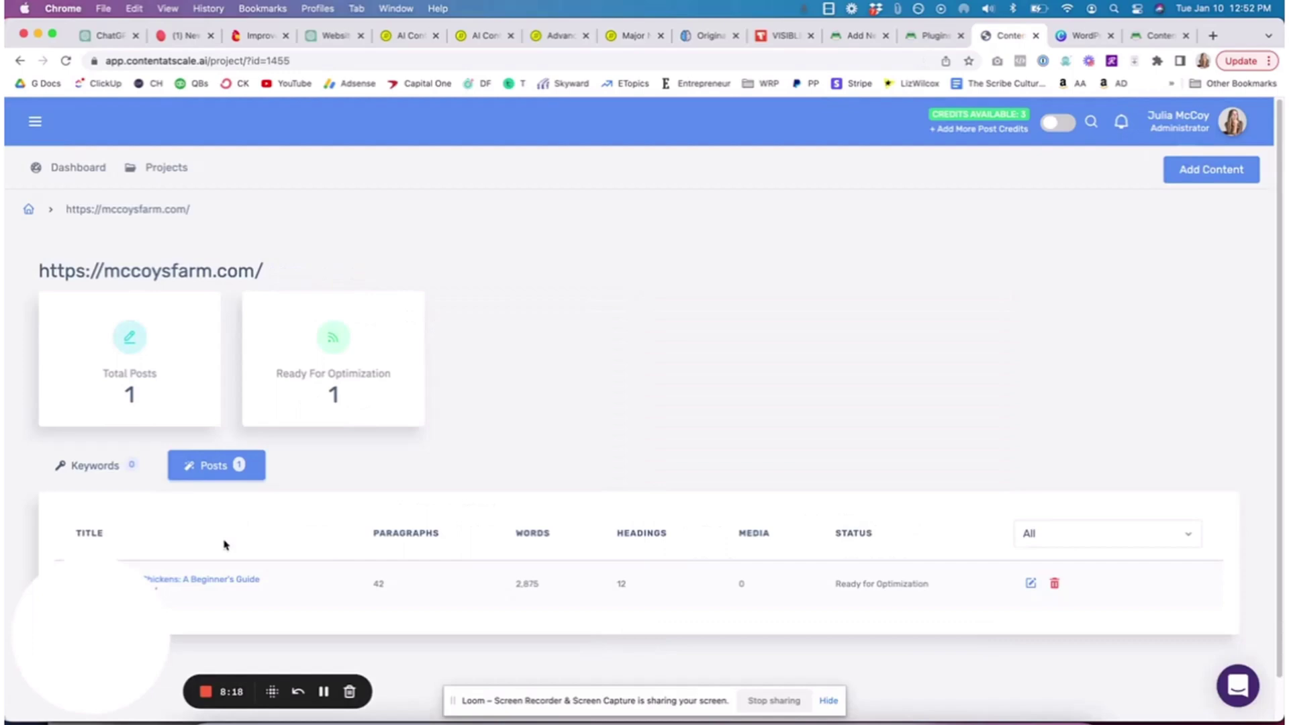
Step: Open 'How to Care for Chickens: A Beginner's Guide' in the editor and review its body
{"action": "left_click", "coordinate": [222, 584]}
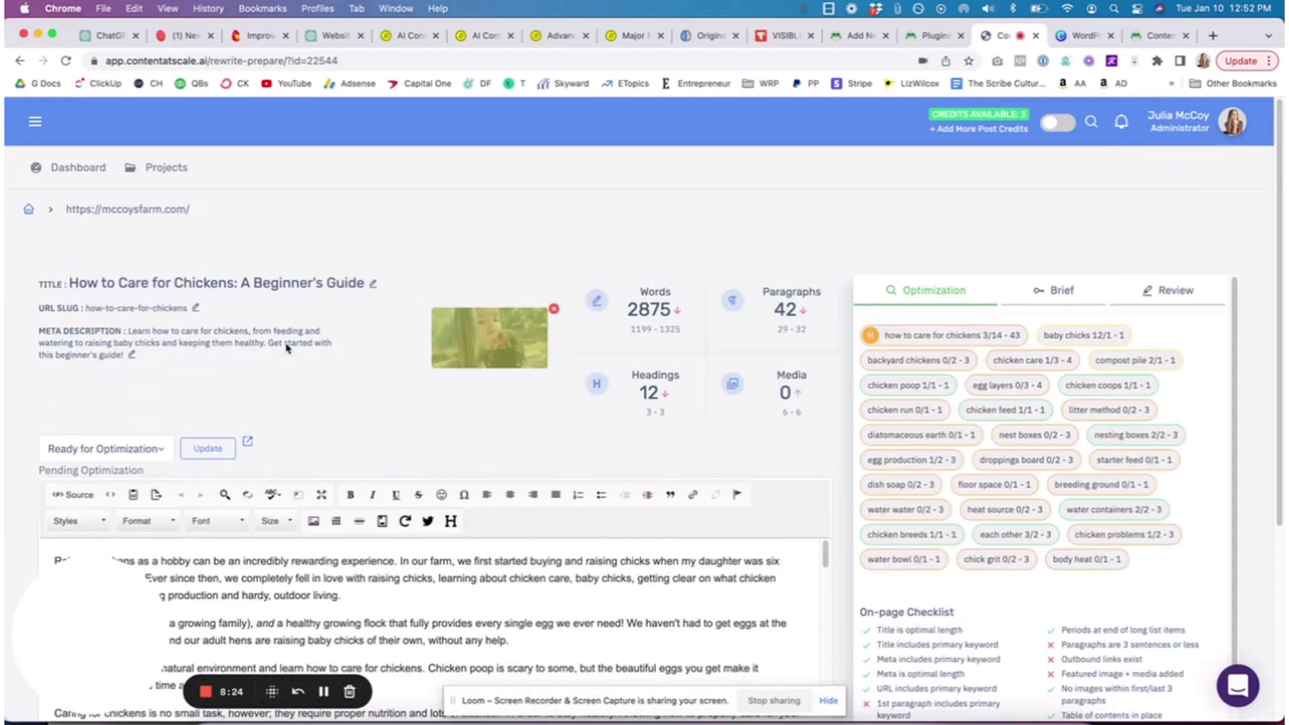
{"action": "scroll", "coordinate": [302, 349], "scroll_direction": "down", "scroll_amount": 3}
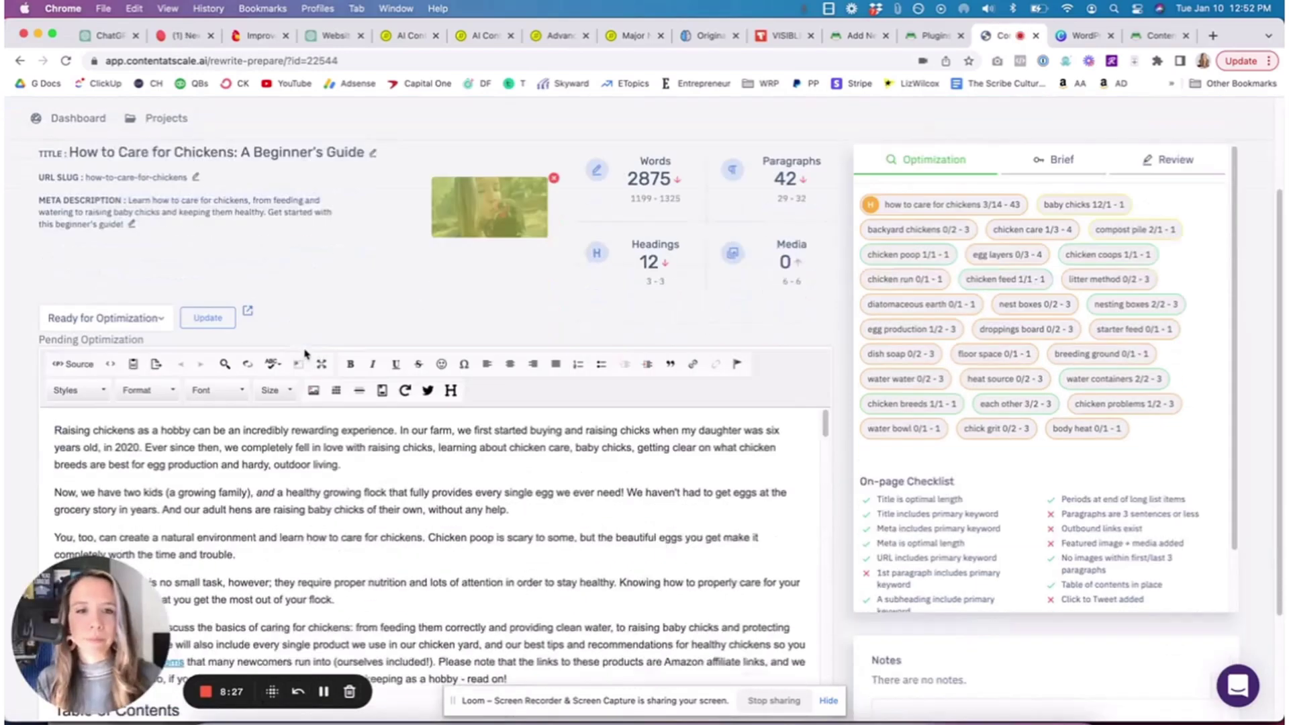
{"action": "left_click", "coordinate": [480, 435]}
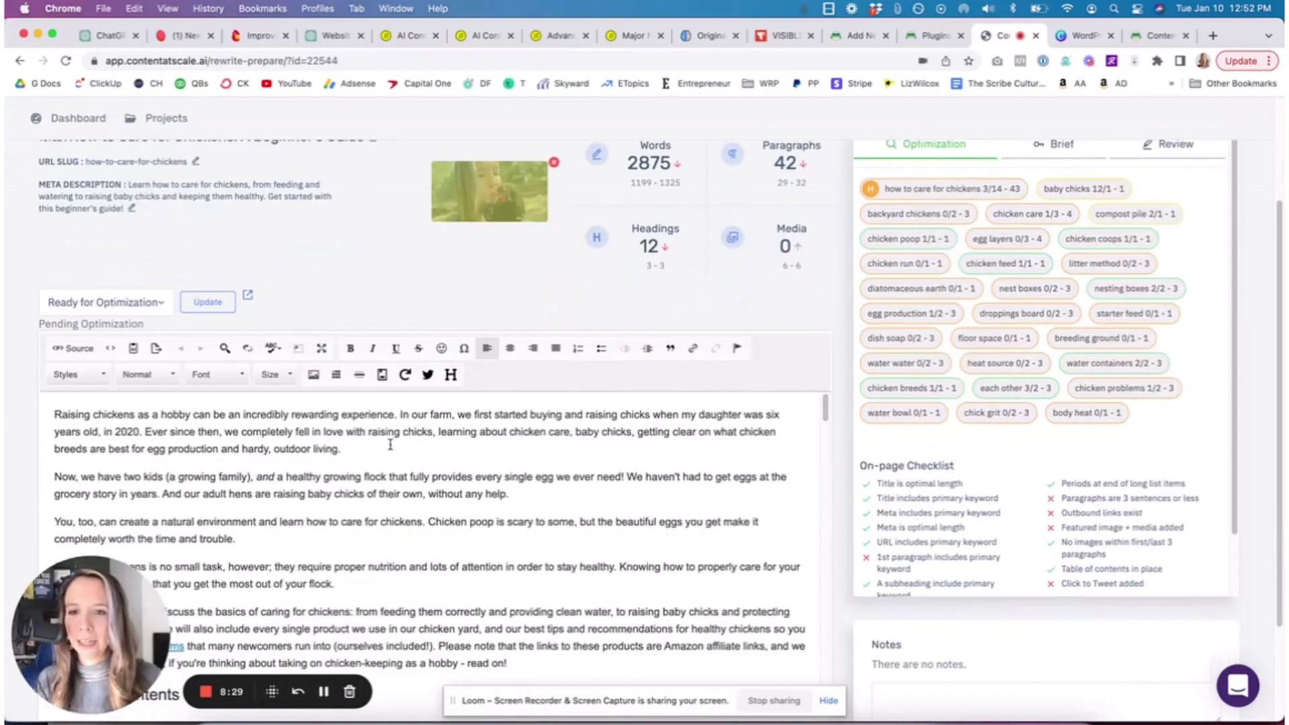
{"action": "scroll", "coordinate": [361, 443], "scroll_direction": "up", "scroll_amount": 3}
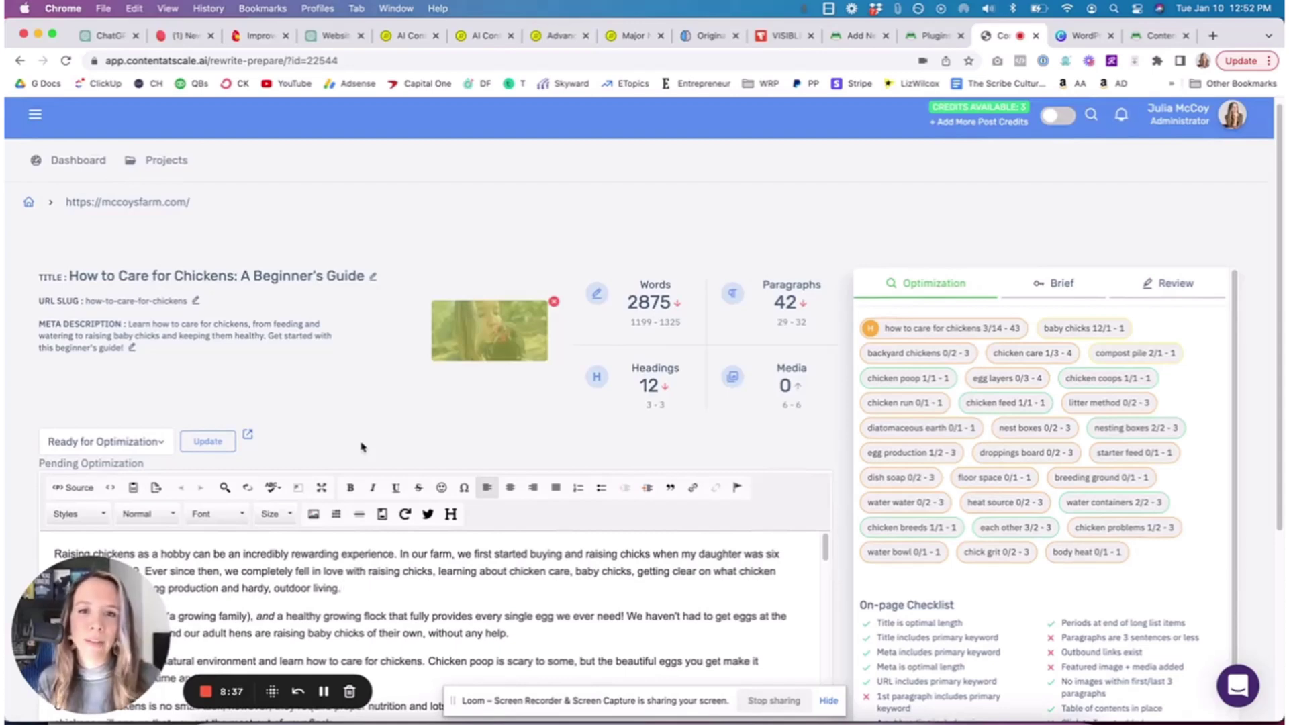
{"action": "scroll", "coordinate": [361, 446], "scroll_direction": "down", "scroll_amount": 5}
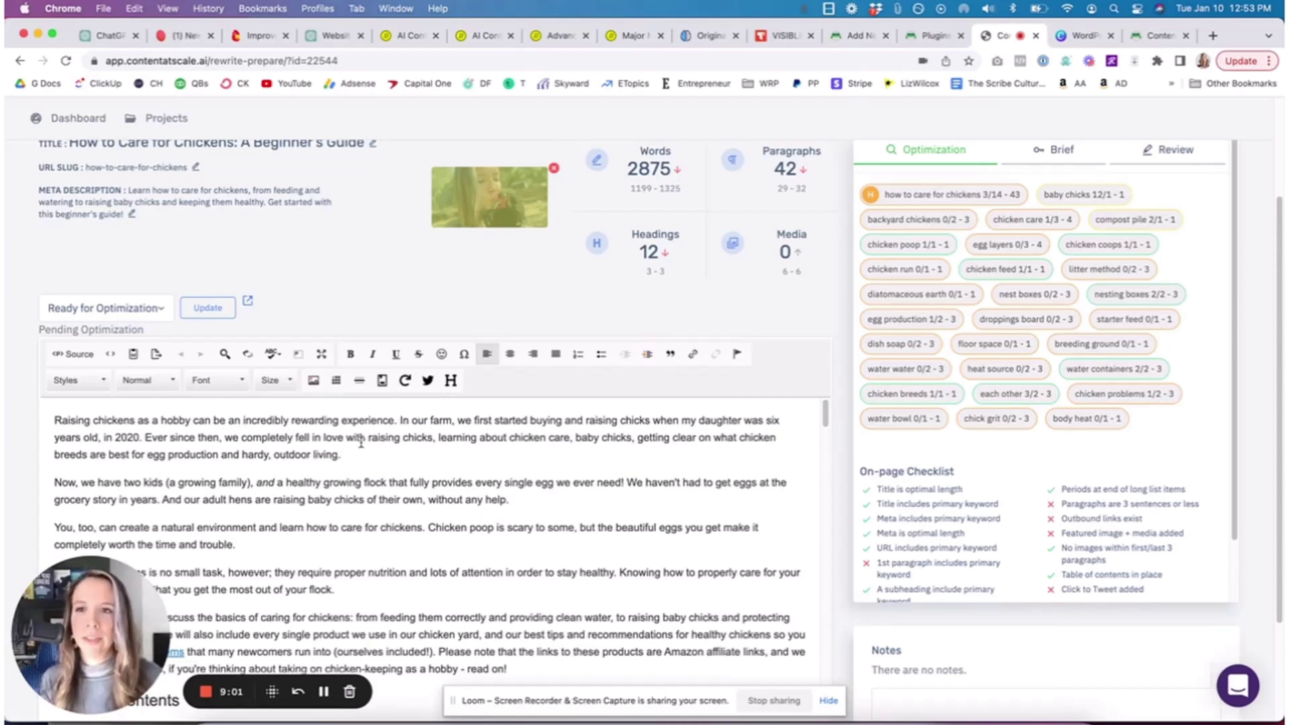
{"action": "scroll", "coordinate": [360, 443], "scroll_direction": "up", "scroll_amount": 1}
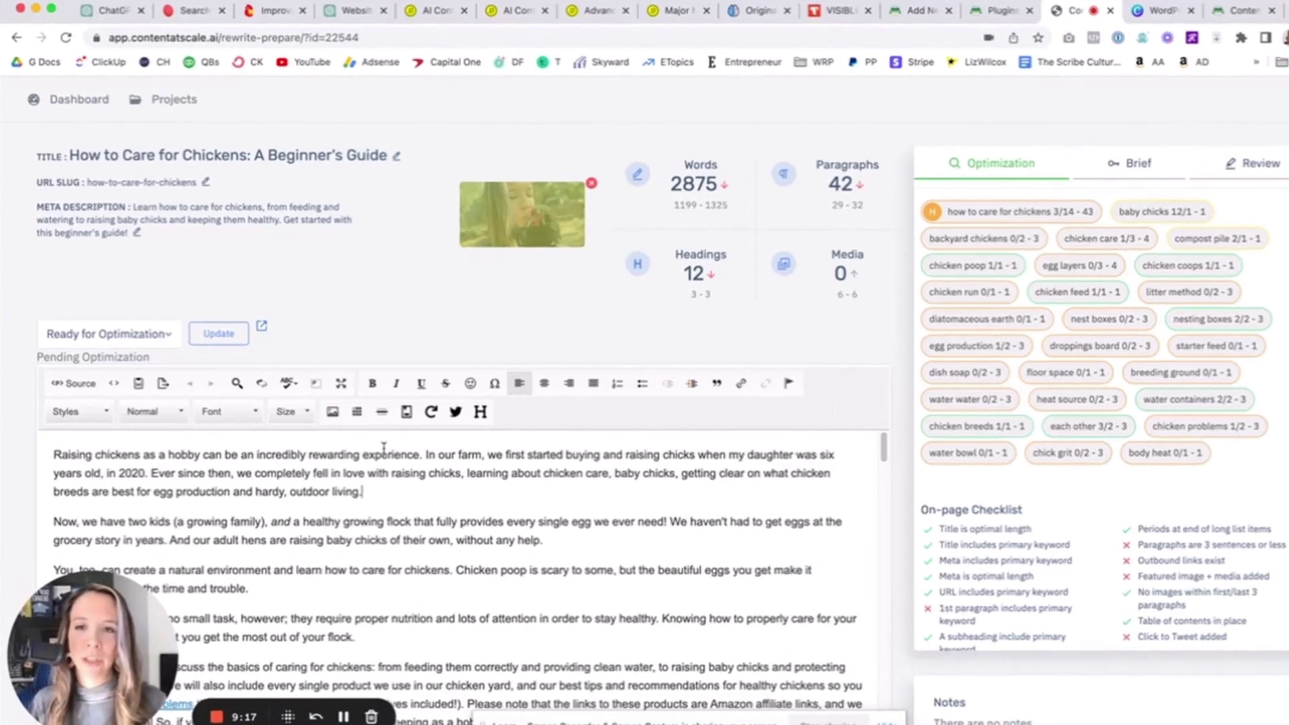
{"action": "scroll", "coordinate": [537, 517], "scroll_direction": "down", "scroll_amount": 5}
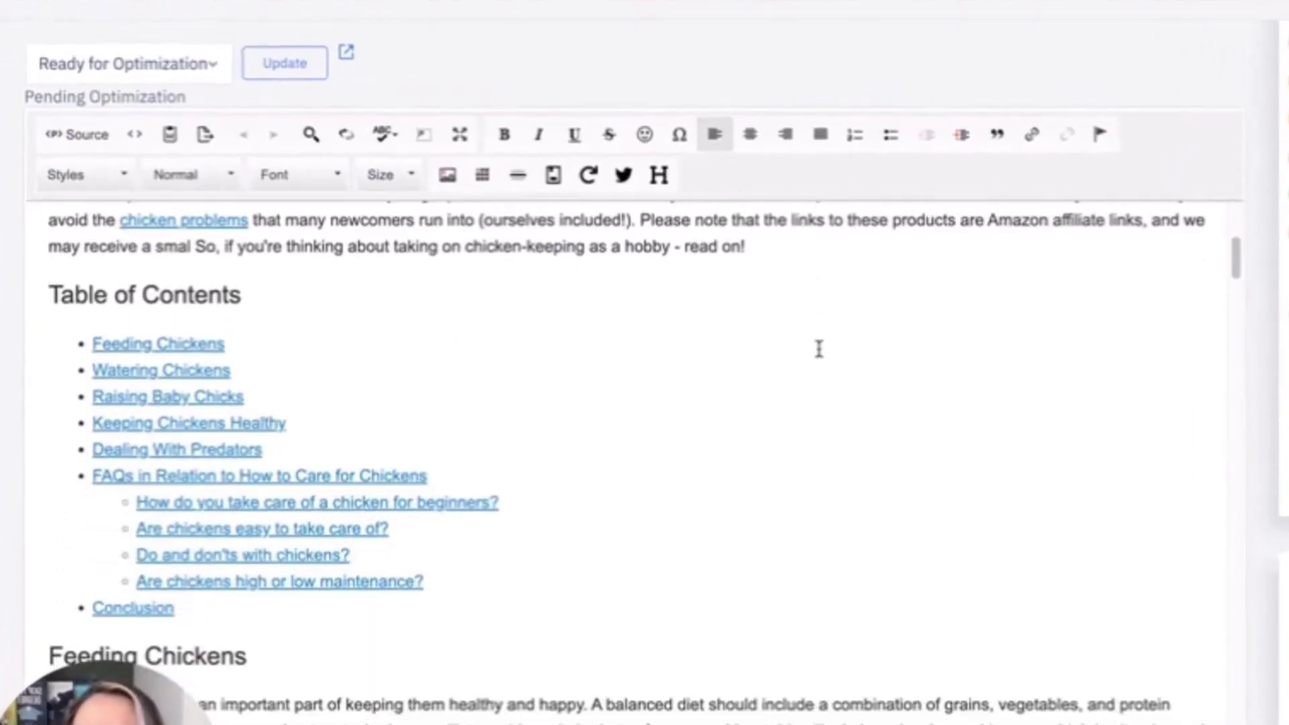
{"action": "left_click_drag", "start_coordinate": [49, 296], "coordinate": [325, 642]}
{"action": "left_click", "coordinate": [751, 517]}
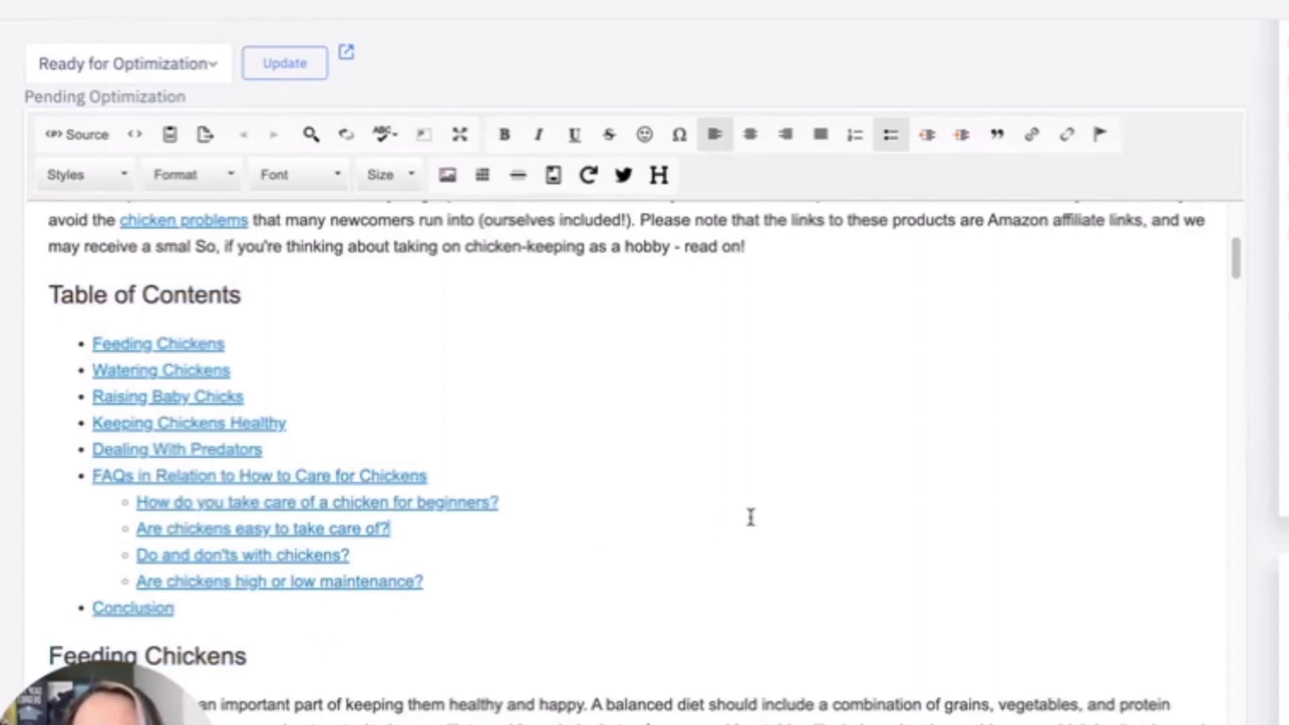
{"action": "scroll", "coordinate": [751, 517], "scroll_direction": "up", "scroll_amount": 6}
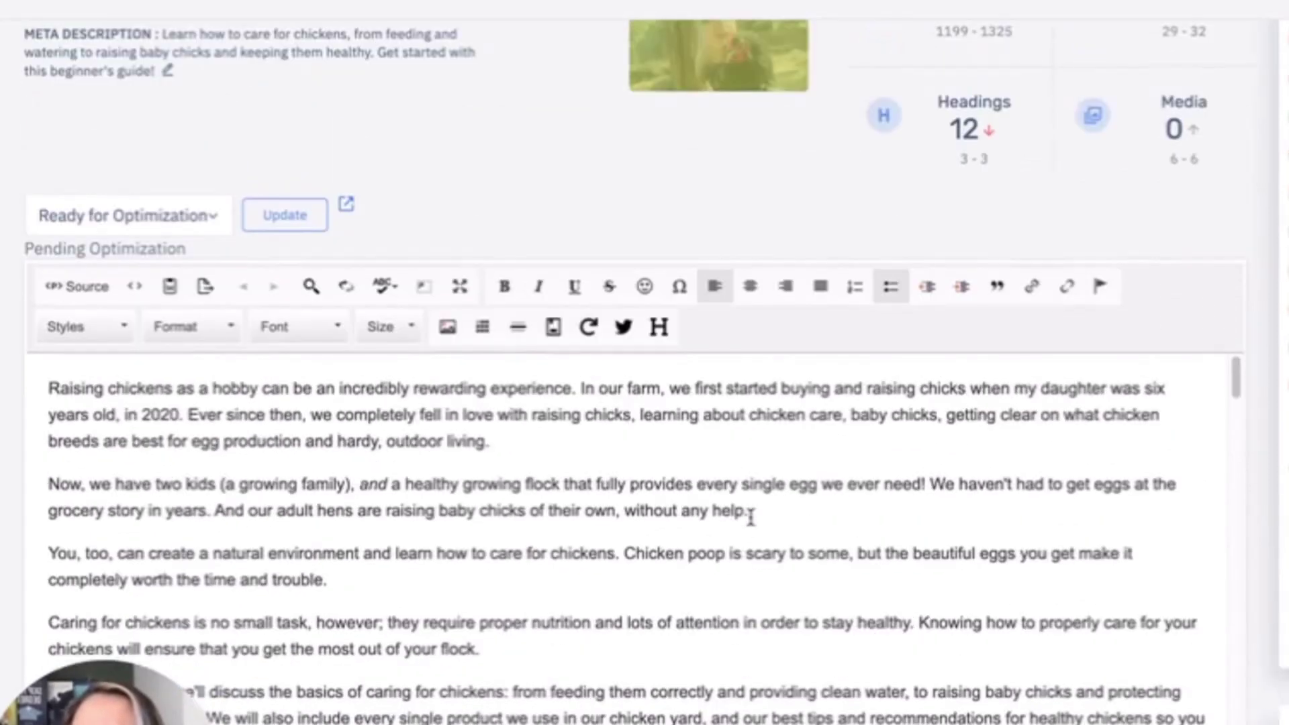
{"action": "scroll", "coordinate": [751, 517], "scroll_direction": "up", "scroll_amount": 1}
{"action": "scroll", "coordinate": [425, 210], "scroll_direction": "down", "scroll_amount": 3}
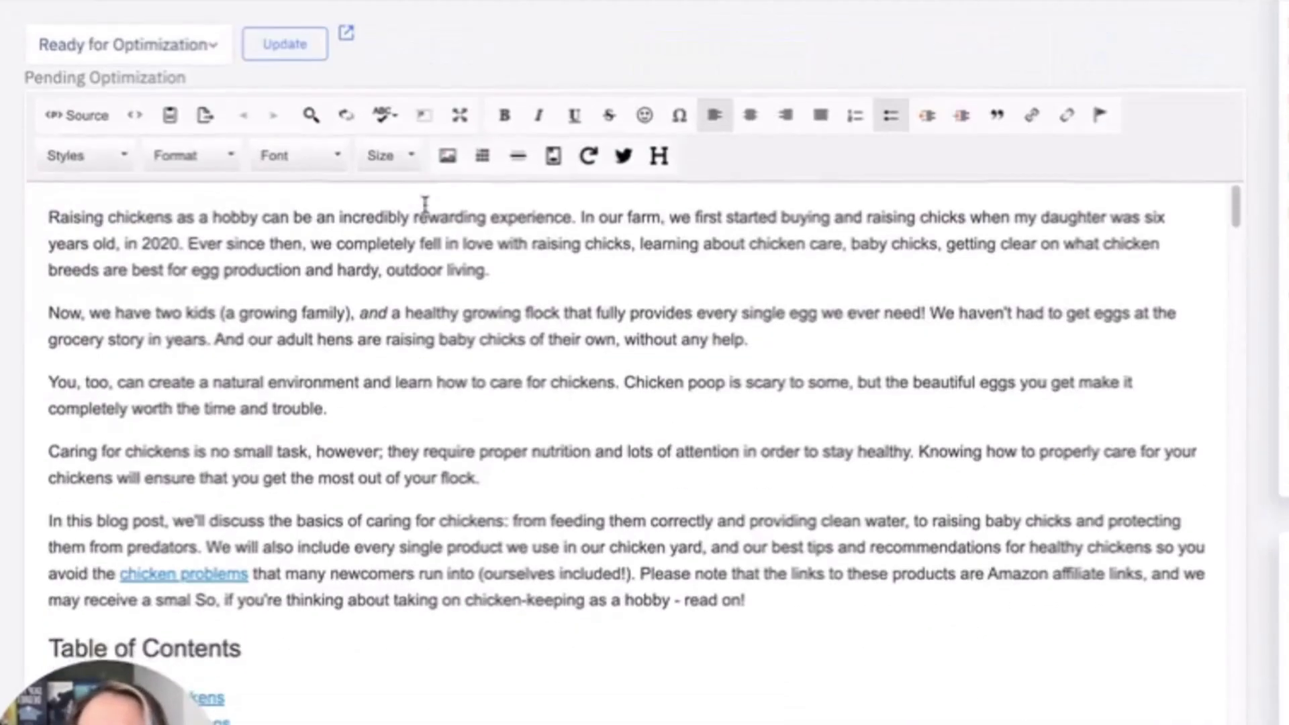
{"action": "scroll", "coordinate": [425, 202], "scroll_direction": "down", "scroll_amount": 5}
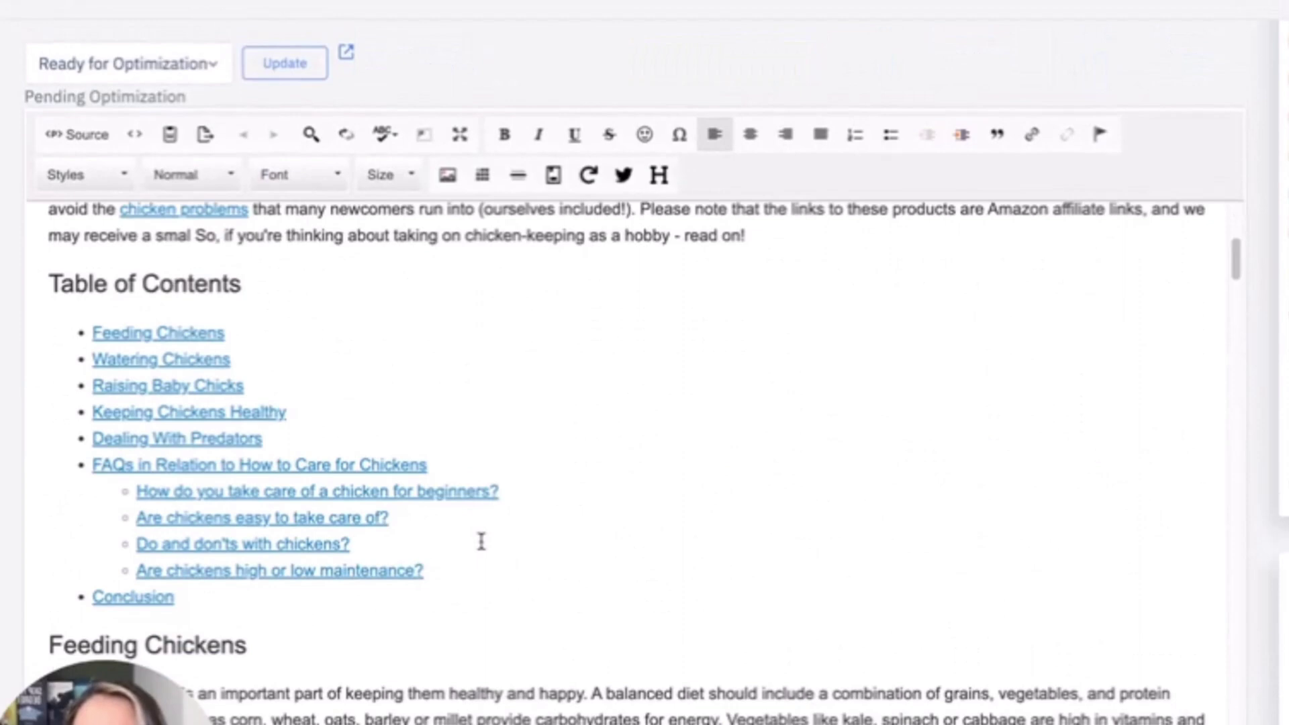
{"action": "left_click", "coordinate": [444, 555]}
{"action": "scroll", "coordinate": [444, 555], "scroll_direction": "down", "scroll_amount": 6}
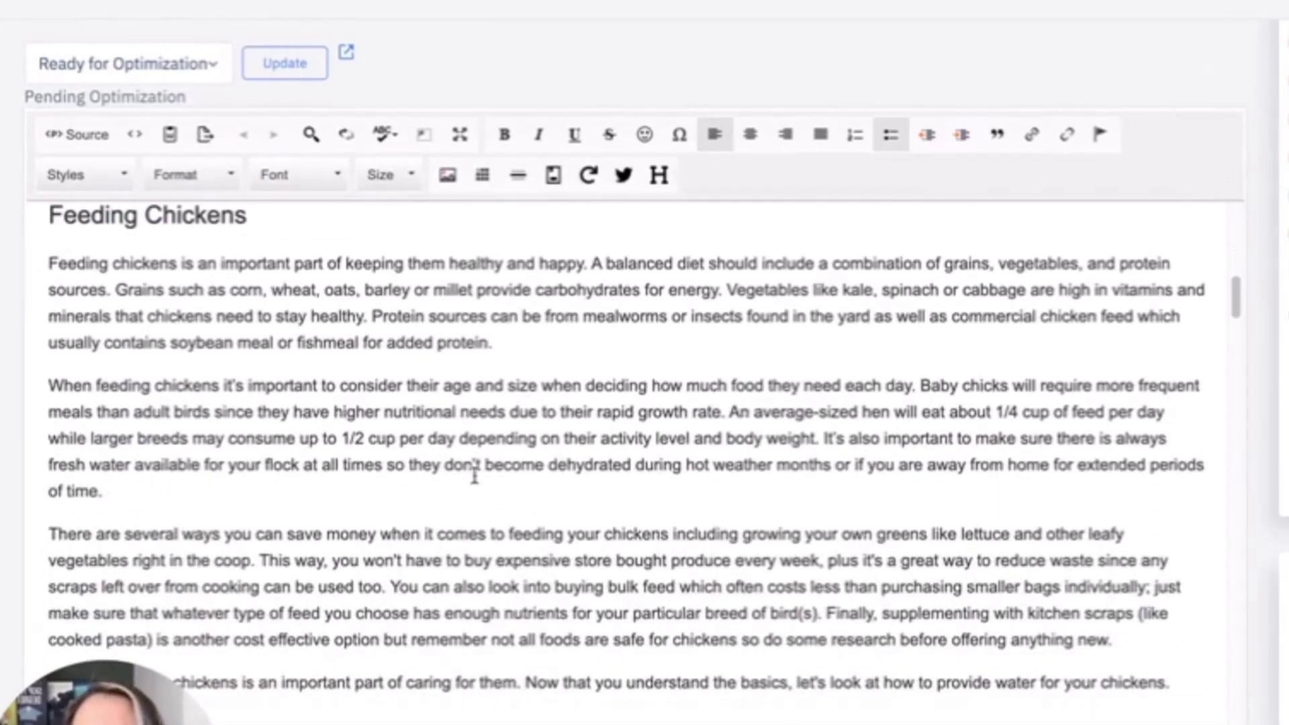
{"action": "left_click", "coordinate": [474, 477]}
{"action": "scroll", "coordinate": [474, 477], "scroll_direction": "down", "scroll_amount": 10}
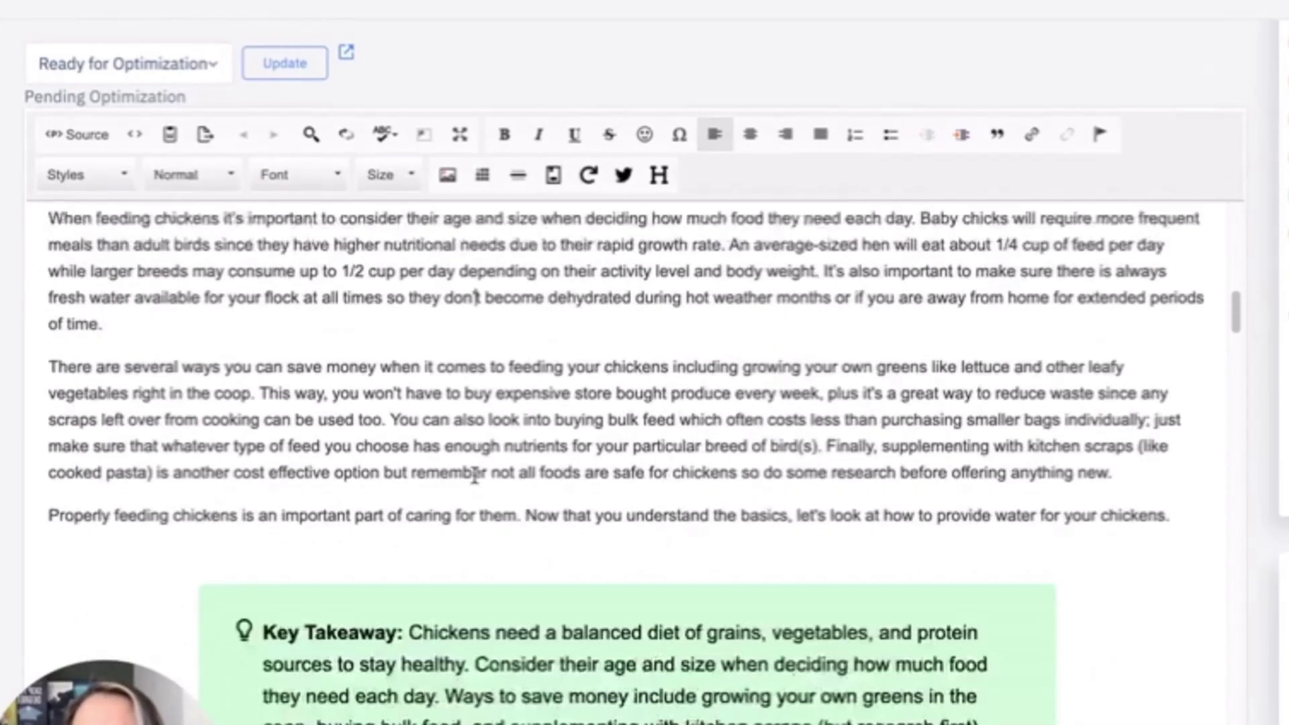
{"action": "scroll", "coordinate": [474, 477], "scroll_direction": "up", "scroll_amount": 3}
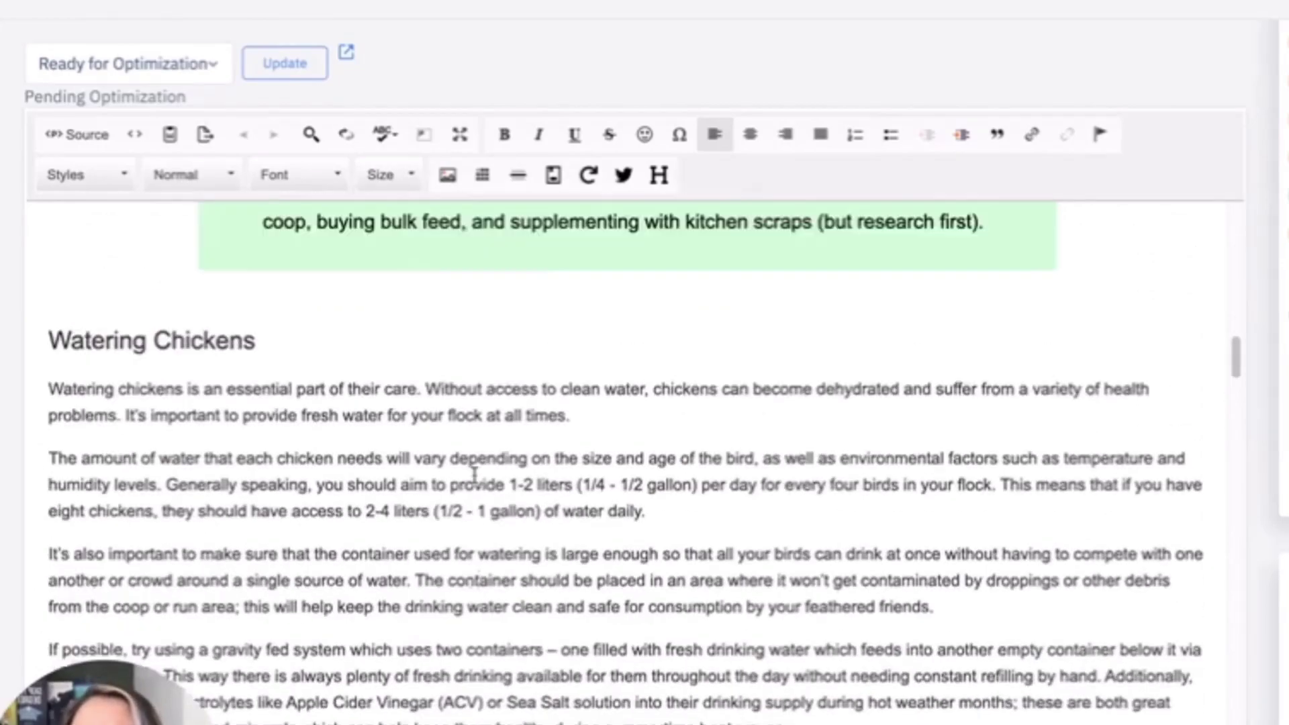
{"action": "scroll", "coordinate": [530, 371], "scroll_direction": "down", "scroll_amount": 15}
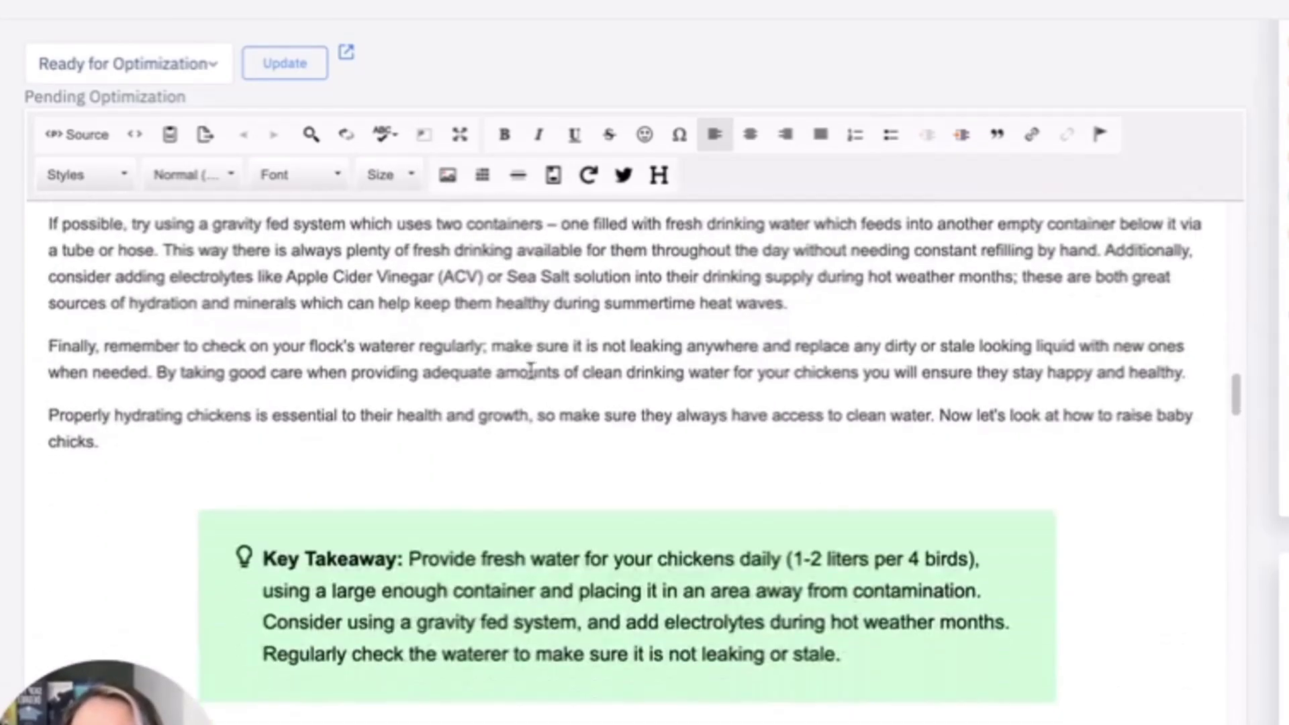
{"action": "scroll", "coordinate": [531, 371], "scroll_direction": "down", "scroll_amount": 12}
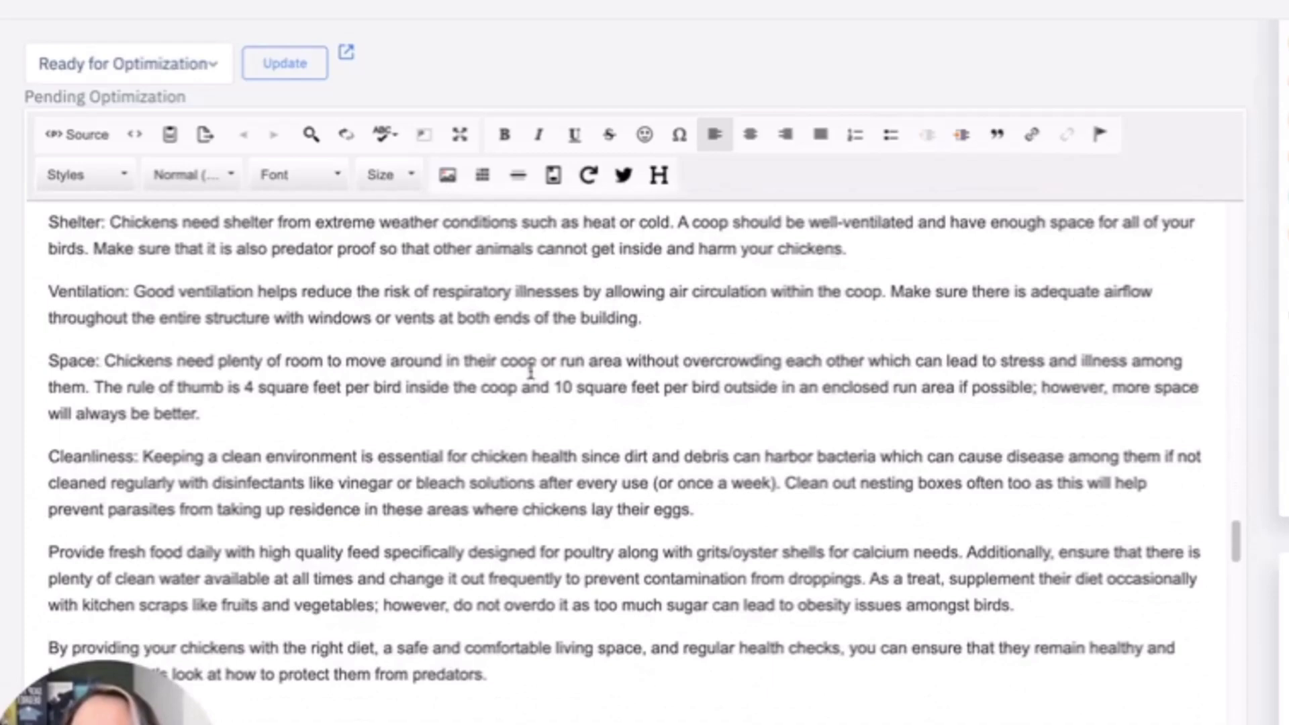
{"action": "scroll", "coordinate": [530, 371], "scroll_direction": "down", "scroll_amount": 12}
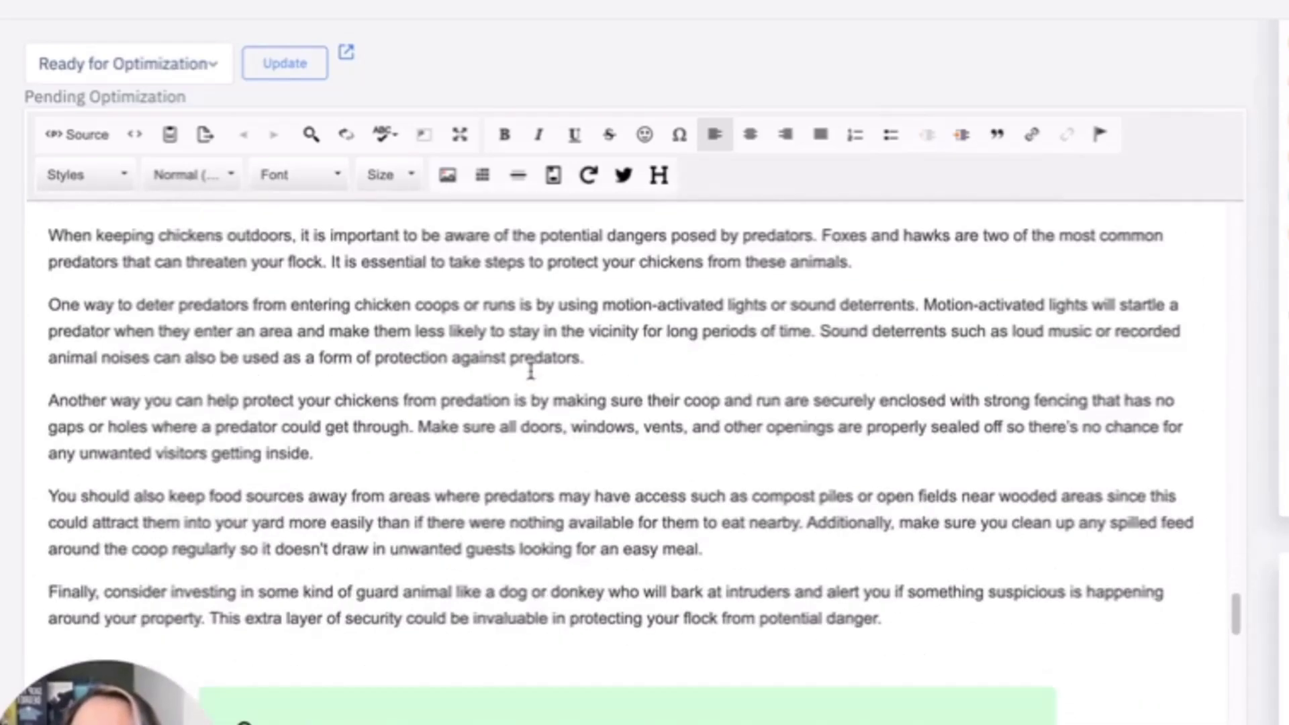
{"action": "scroll", "coordinate": [531, 371], "scroll_direction": "down", "scroll_amount": 6}
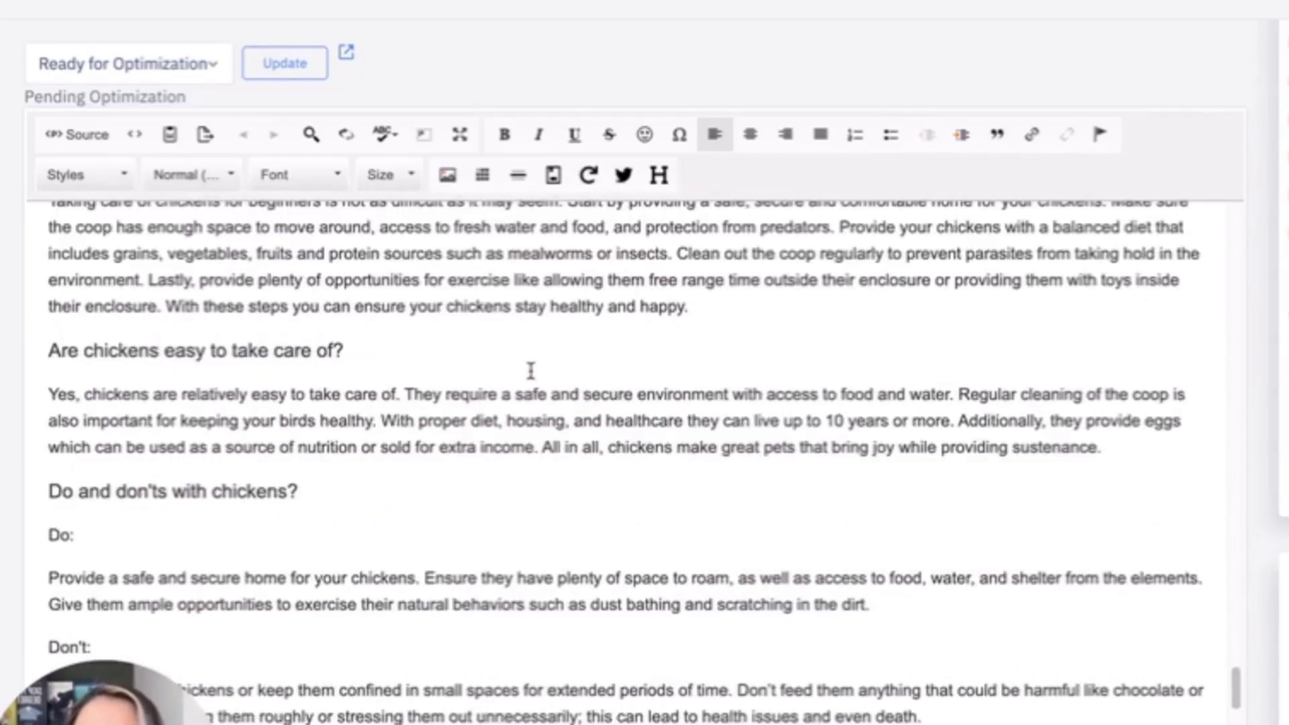
{"action": "scroll", "coordinate": [530, 371], "scroll_direction": "down", "scroll_amount": 5}
{"action": "scroll", "coordinate": [531, 370], "scroll_direction": "down", "scroll_amount": 4}
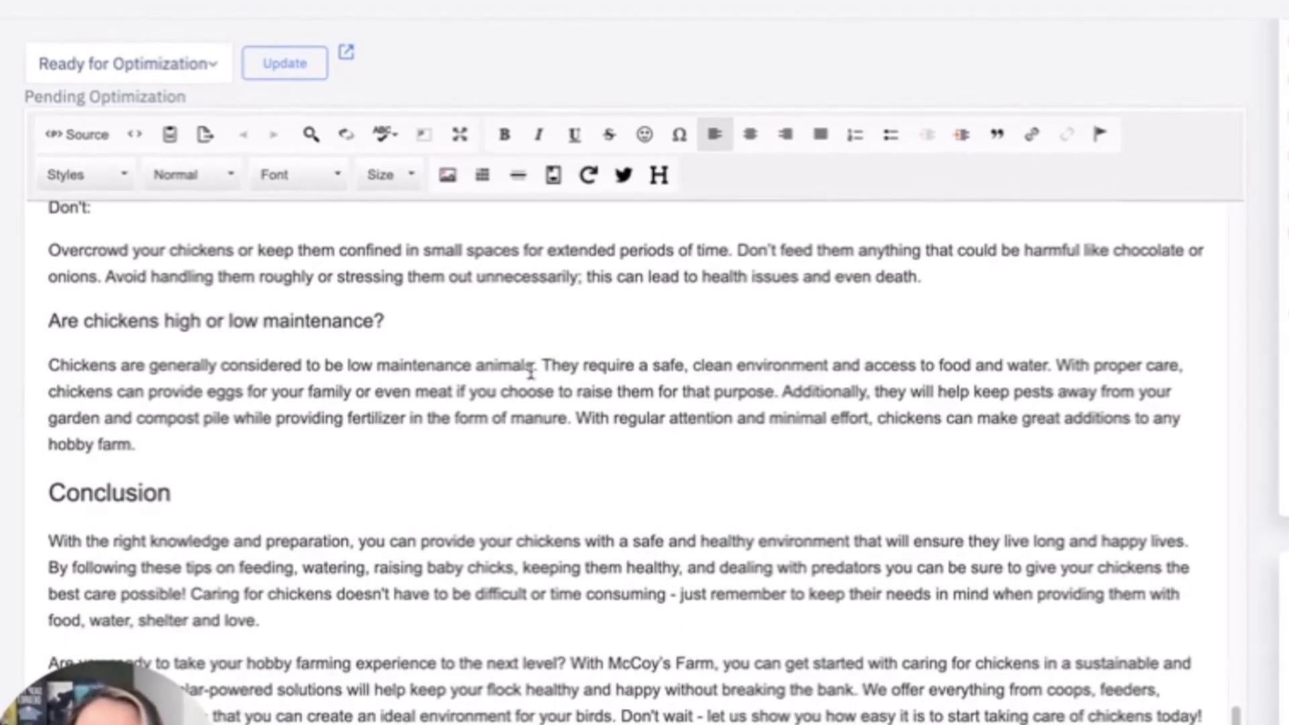
{"action": "scroll", "coordinate": [733, 466], "scroll_direction": "up", "scroll_amount": 20}
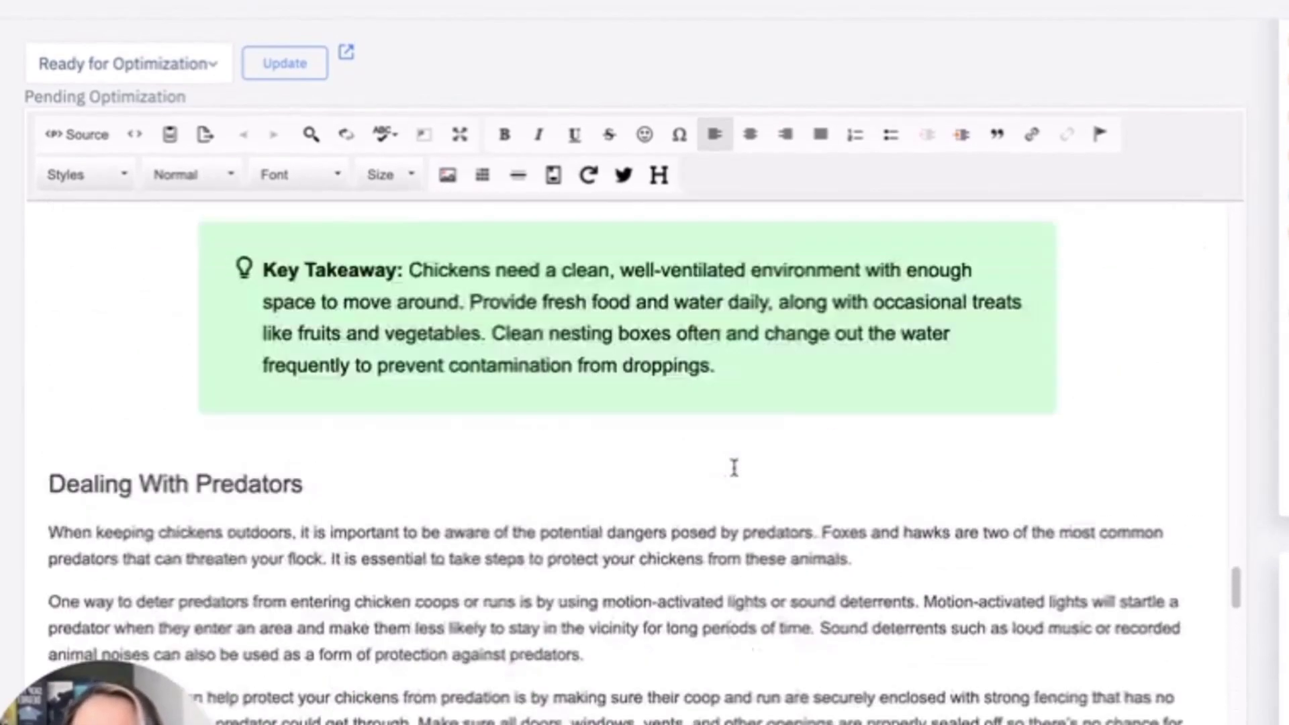
{"action": "scroll", "coordinate": [734, 466], "scroll_direction": "up", "scroll_amount": 15}
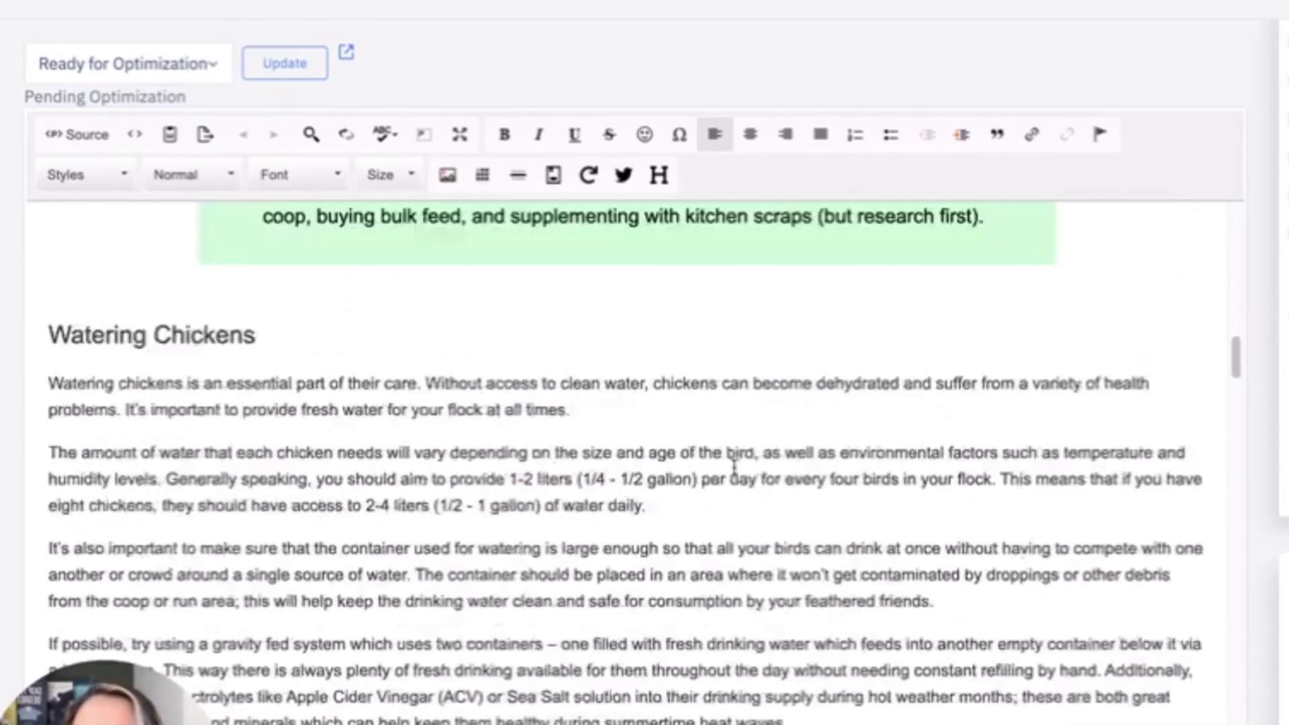
{"action": "scroll", "coordinate": [734, 466], "scroll_direction": "up", "scroll_amount": 20}
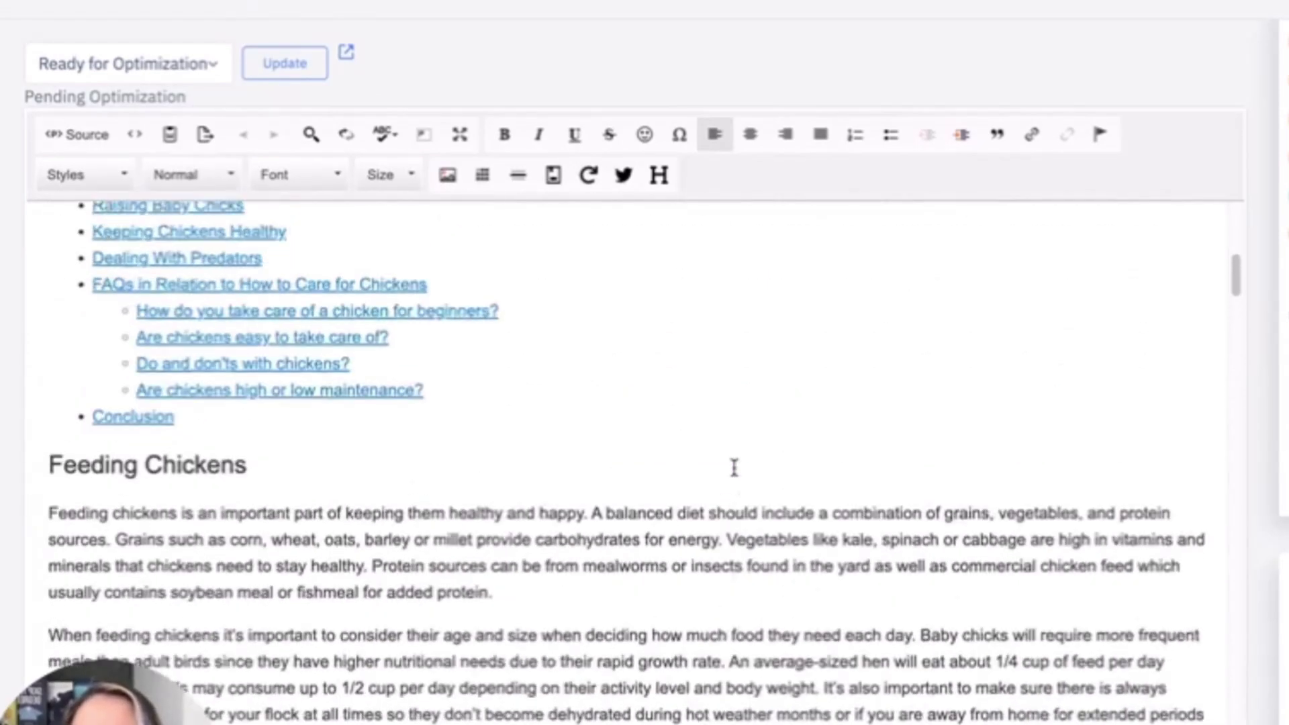
{"action": "scroll", "coordinate": [734, 466], "scroll_direction": "up", "scroll_amount": 10}
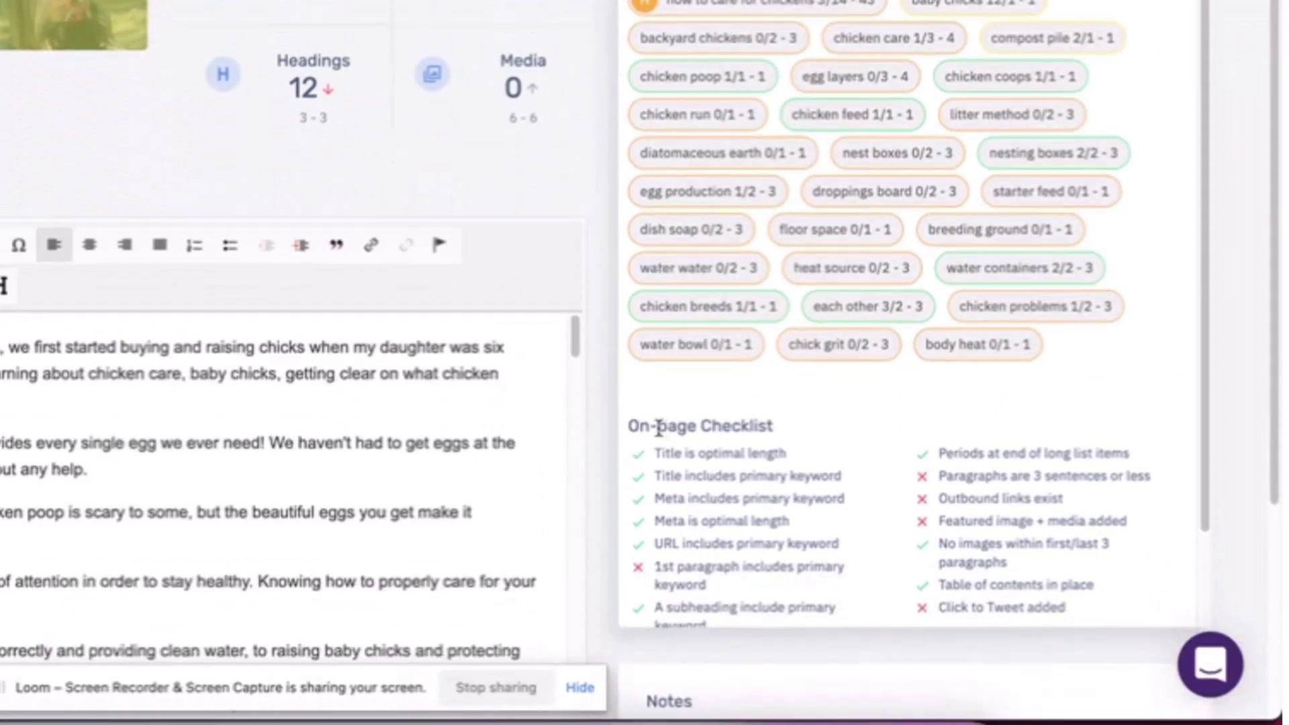
{"action": "scroll", "coordinate": [776, 476], "scroll_direction": "down", "scroll_amount": 2}
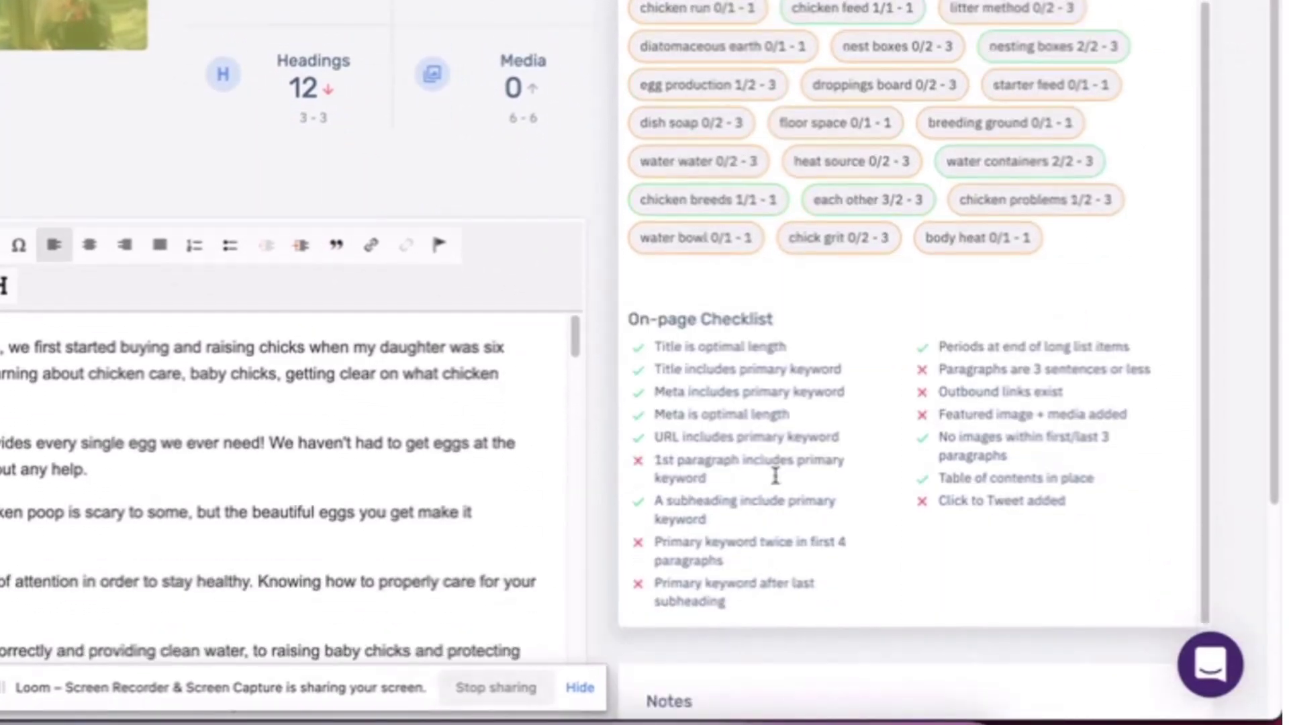
{"action": "scroll", "coordinate": [776, 476], "scroll_direction": "up", "scroll_amount": 3}
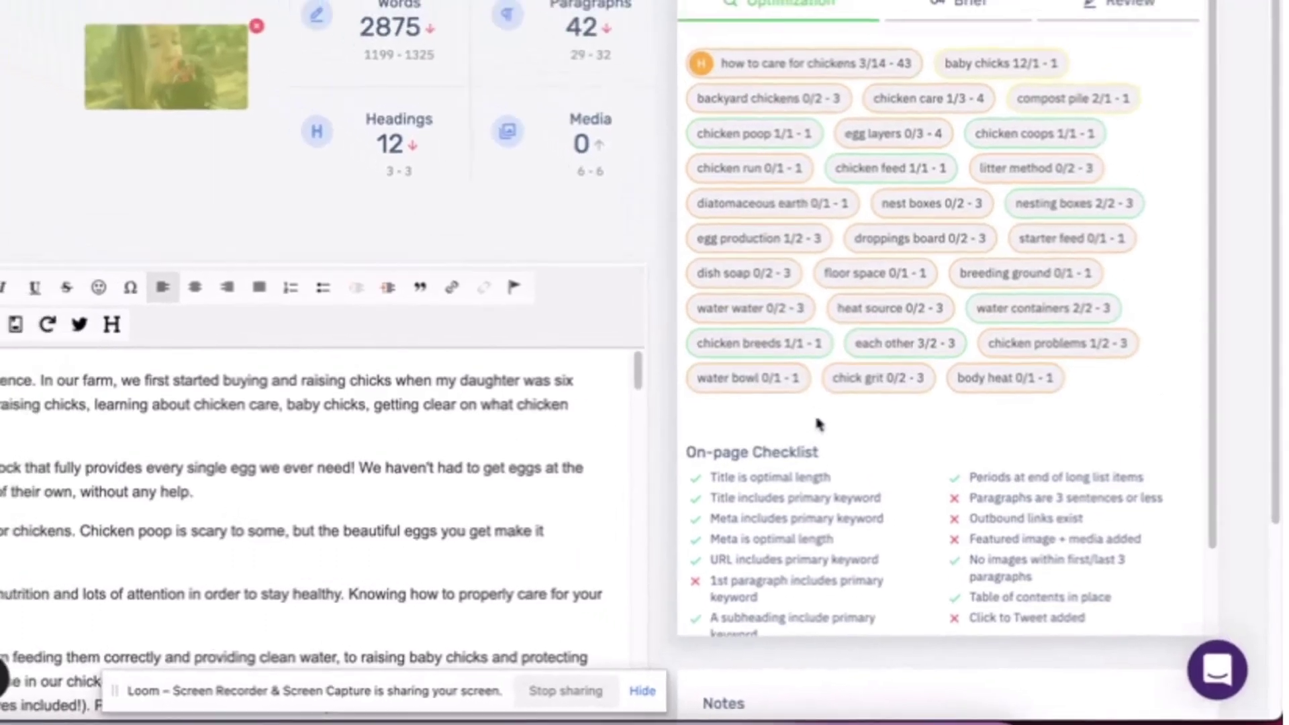
Step: Show the chicken post's content brief and scroll to its Table of Contents
{"action": "left_click", "coordinate": [954, 6]}
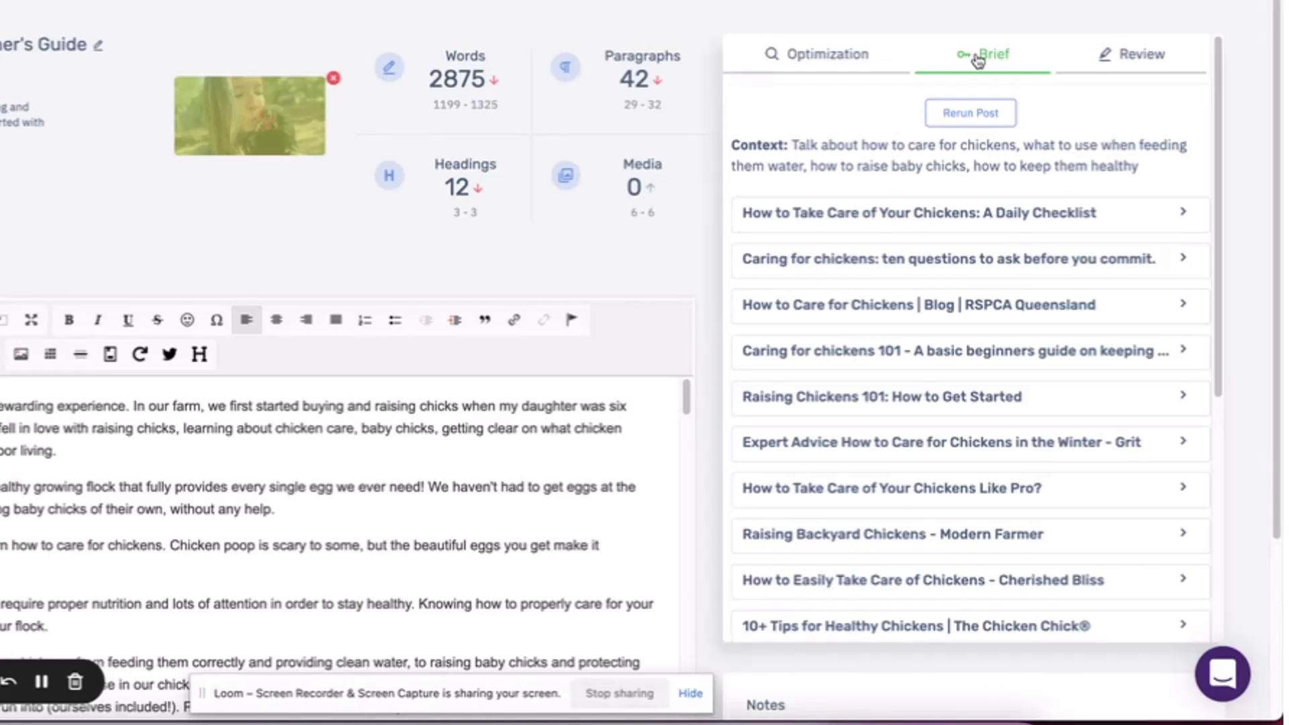
{"action": "scroll", "coordinate": [984, 233], "scroll_direction": "down", "scroll_amount": 3}
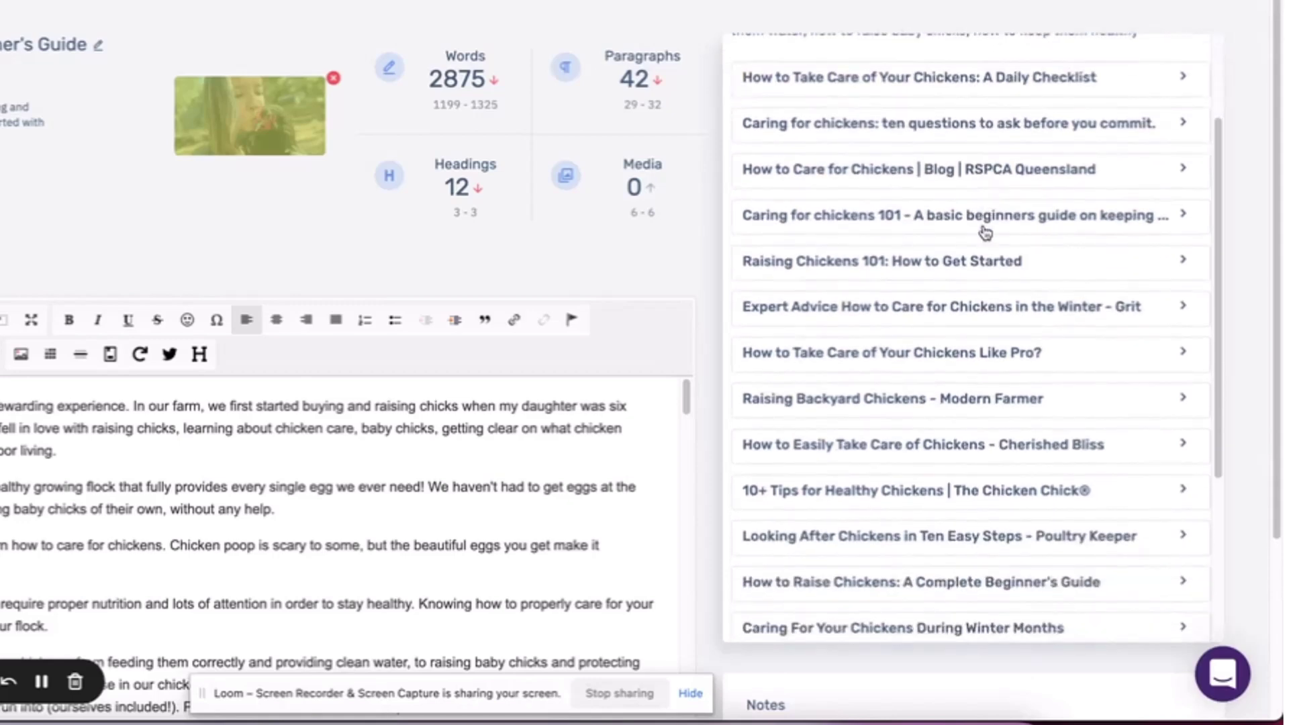
{"action": "scroll", "coordinate": [984, 233], "scroll_direction": "down", "scroll_amount": 3}
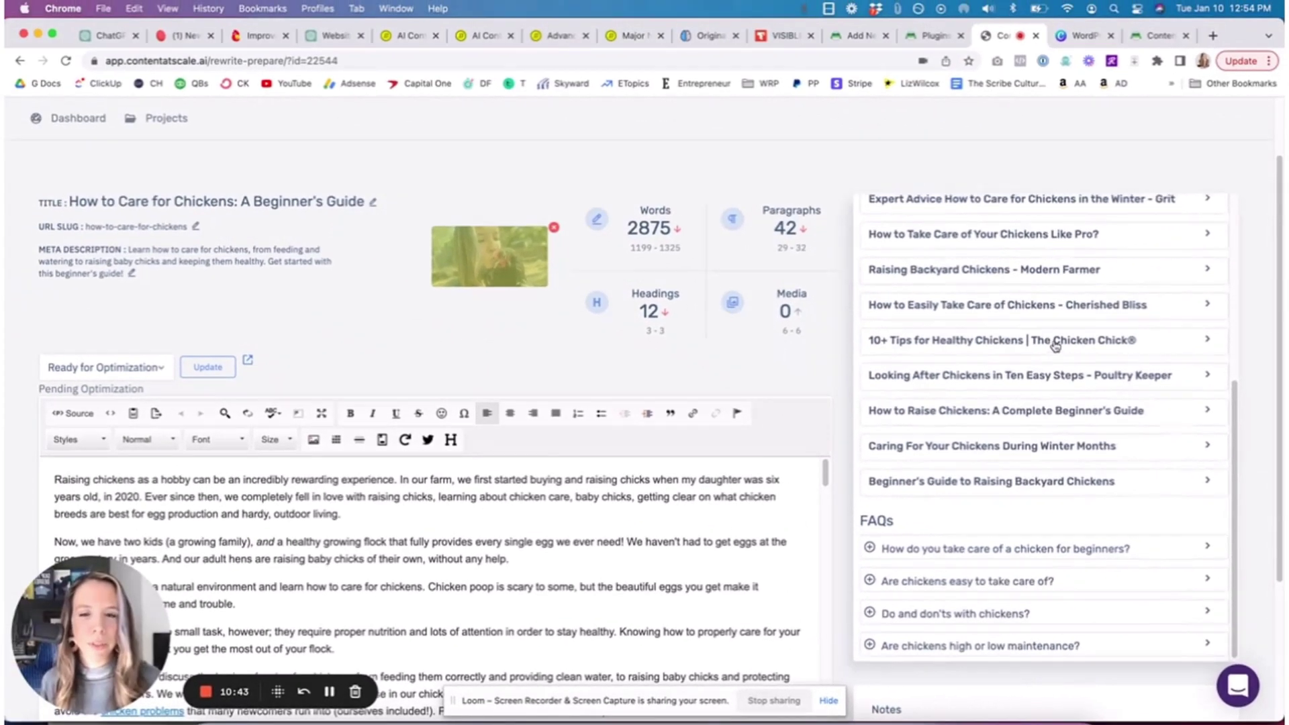
{"action": "scroll", "coordinate": [1056, 346], "scroll_direction": "up", "scroll_amount": 5}
{"action": "scroll", "coordinate": [524, 547], "scroll_direction": "down", "scroll_amount": 5}
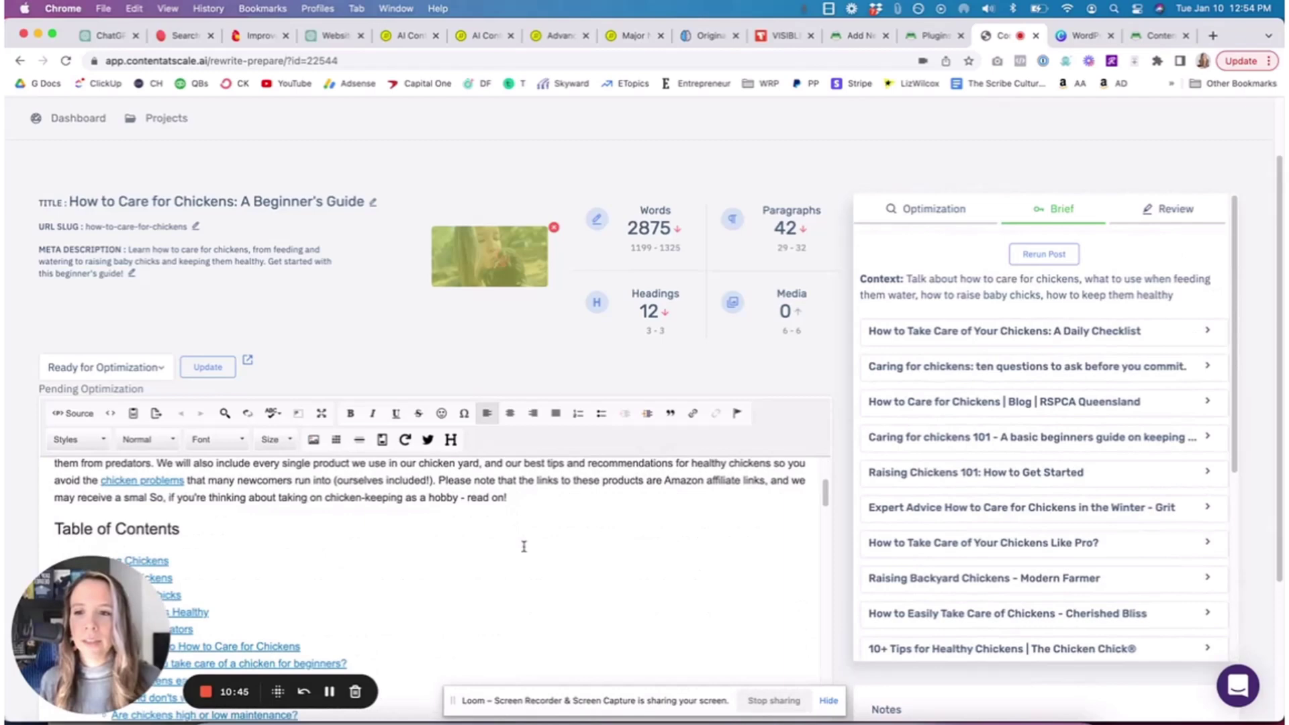
{"action": "left_click", "coordinate": [173, 558]}
{"action": "scroll", "coordinate": [394, 558], "scroll_direction": "down", "scroll_amount": 1}
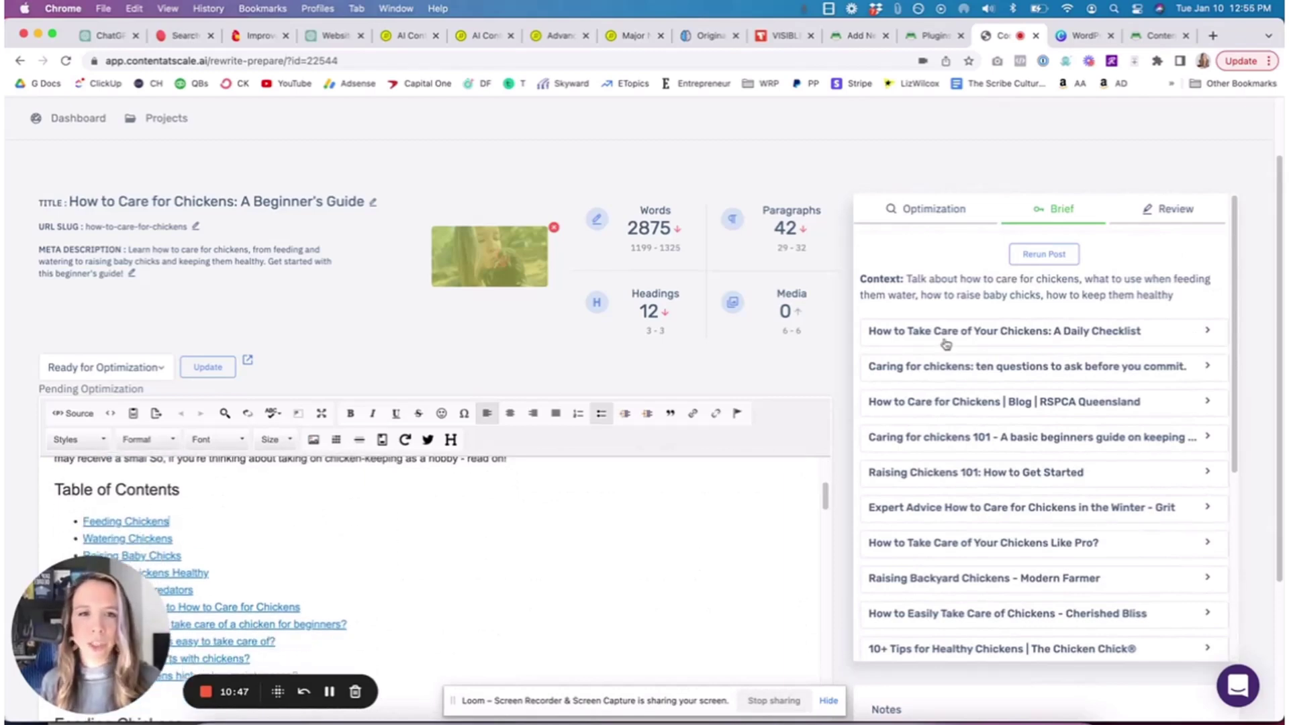
Step: Open Rerun Post options, try an empty custom heading, then close without rerunning
{"action": "left_click", "coordinate": [1046, 255]}
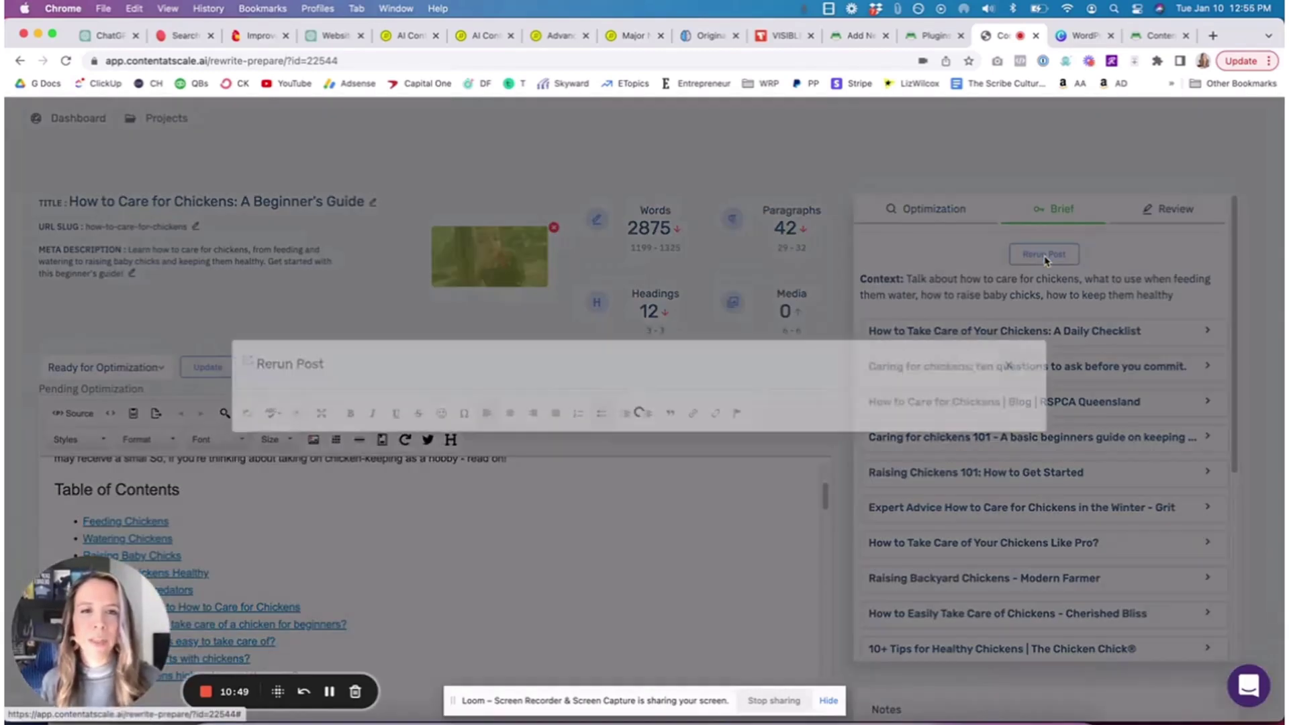
{"action": "left_click", "coordinate": [284, 342]}
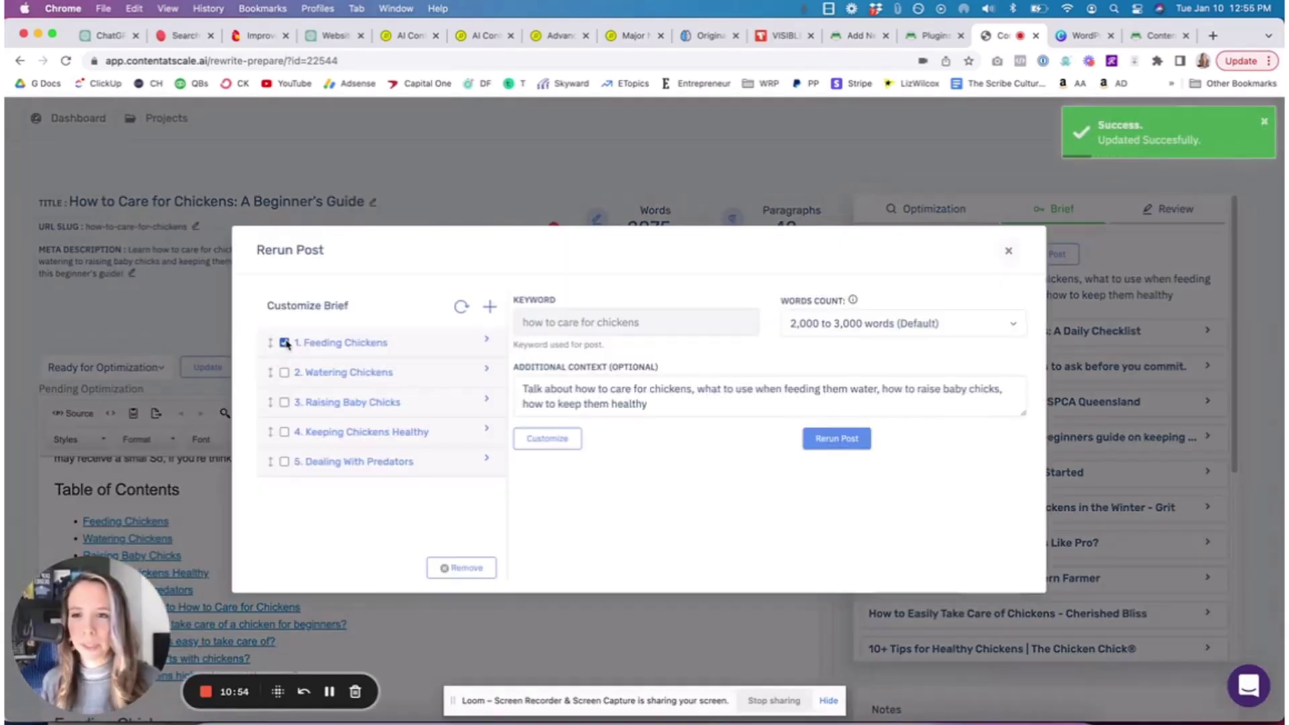
{"action": "left_click", "coordinate": [490, 308]}
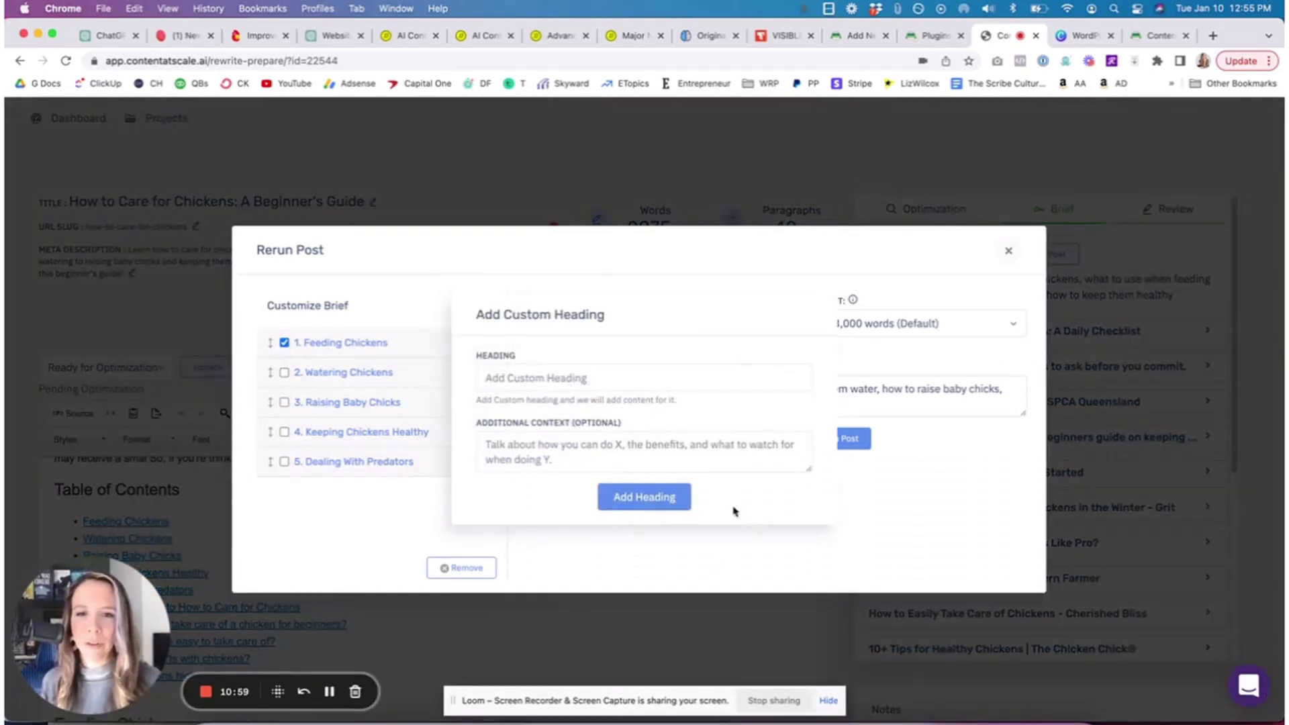
{"action": "left_click", "coordinate": [644, 497]}
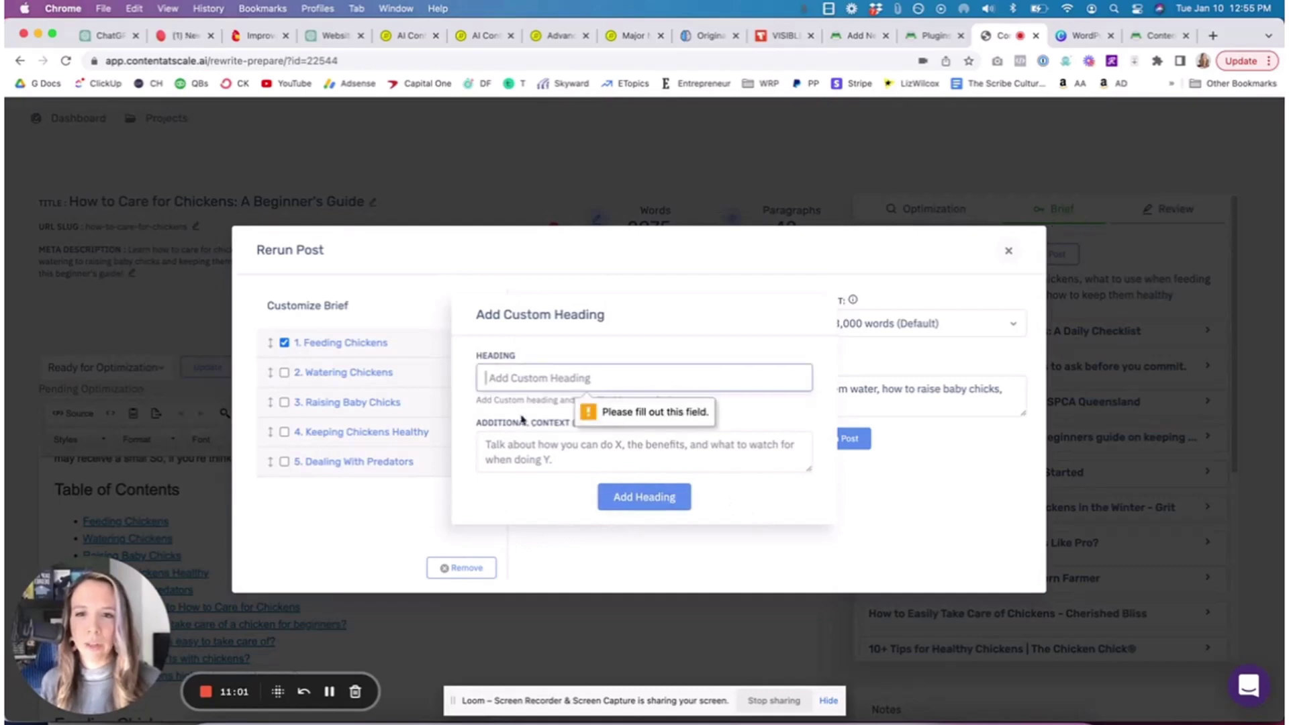
{"action": "left_click", "coordinate": [462, 289]}
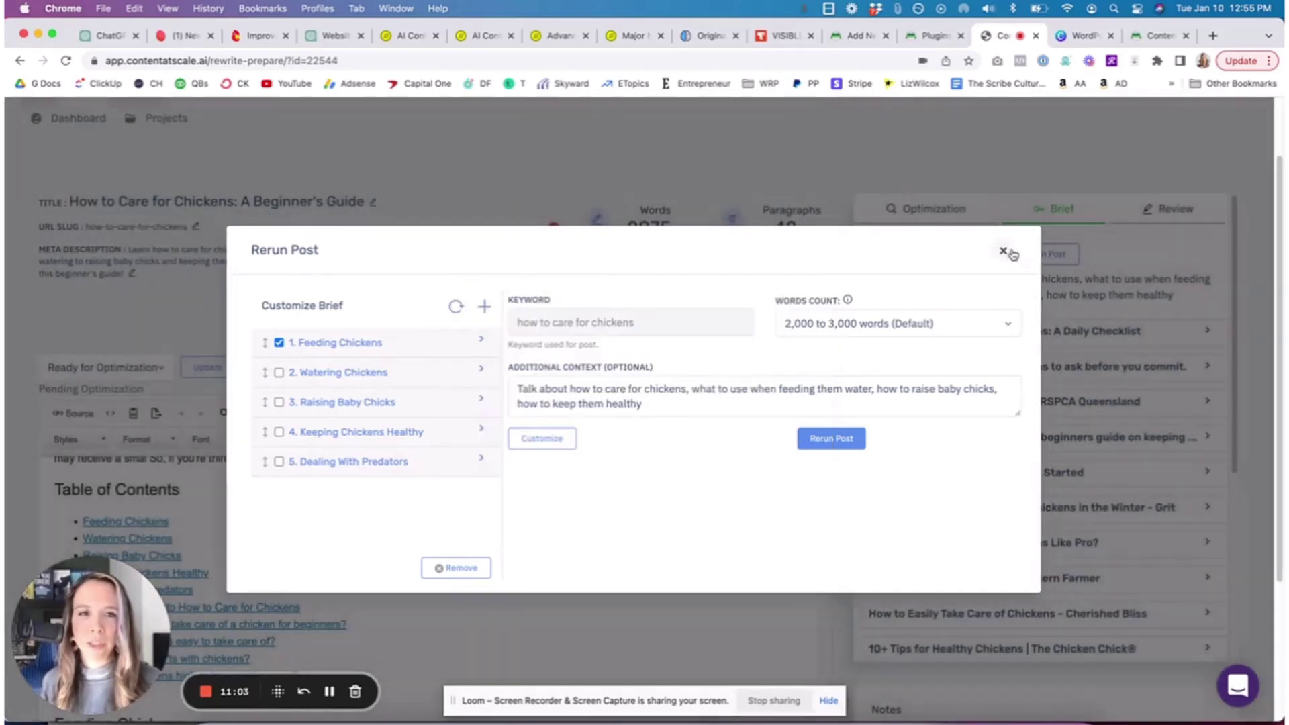
{"action": "left_click", "coordinate": [1004, 251]}
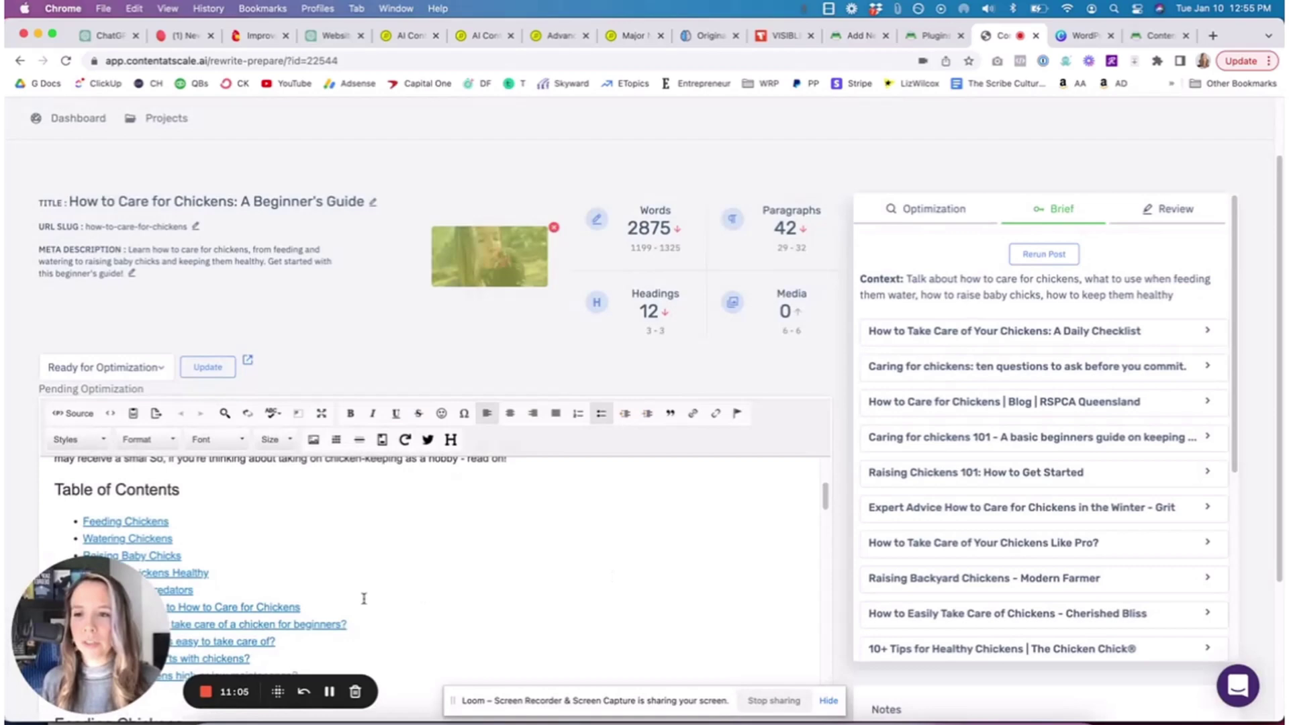
Step: Scroll the editor and bring up the Review panel's plagiarism scan options
{"action": "scroll", "coordinate": [364, 598], "scroll_direction": "down", "scroll_amount": 3}
{"action": "scroll", "coordinate": [267, 323], "scroll_direction": "down", "scroll_amount": 3}
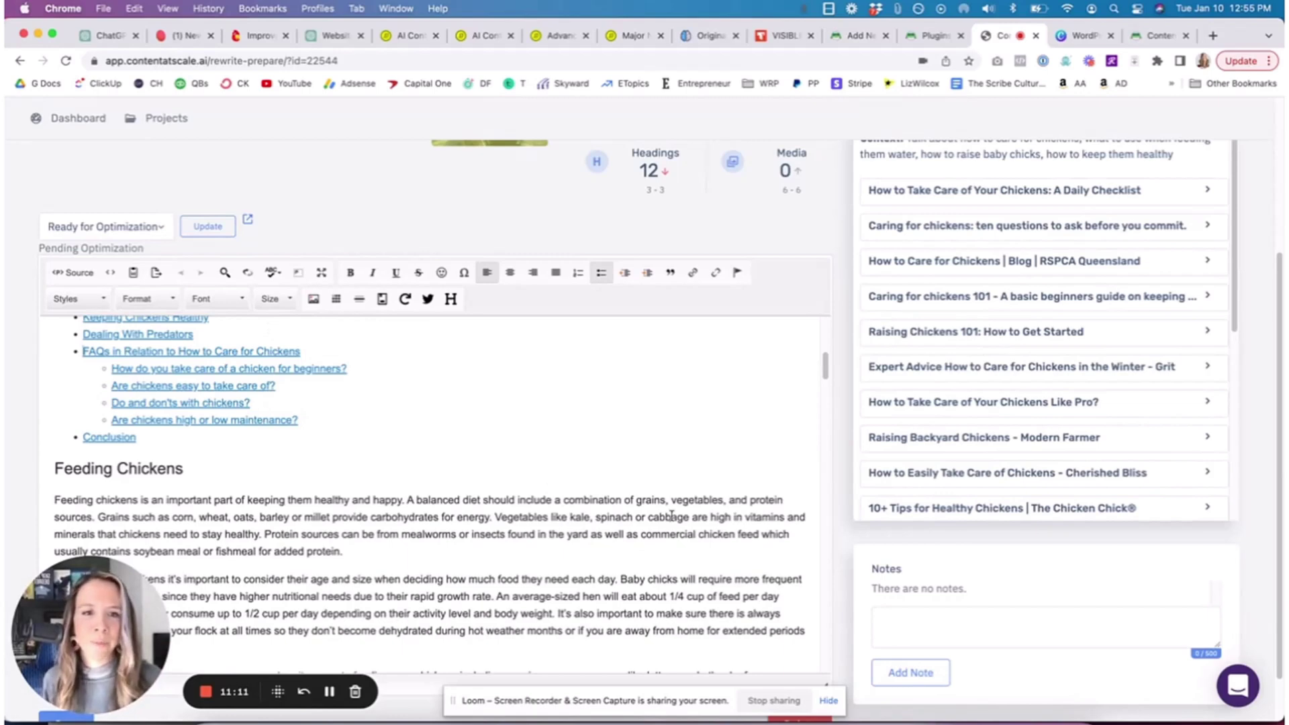
{"action": "scroll", "coordinate": [1185, 294], "scroll_direction": "up", "scroll_amount": 5}
{"action": "left_click", "coordinate": [1162, 293]}
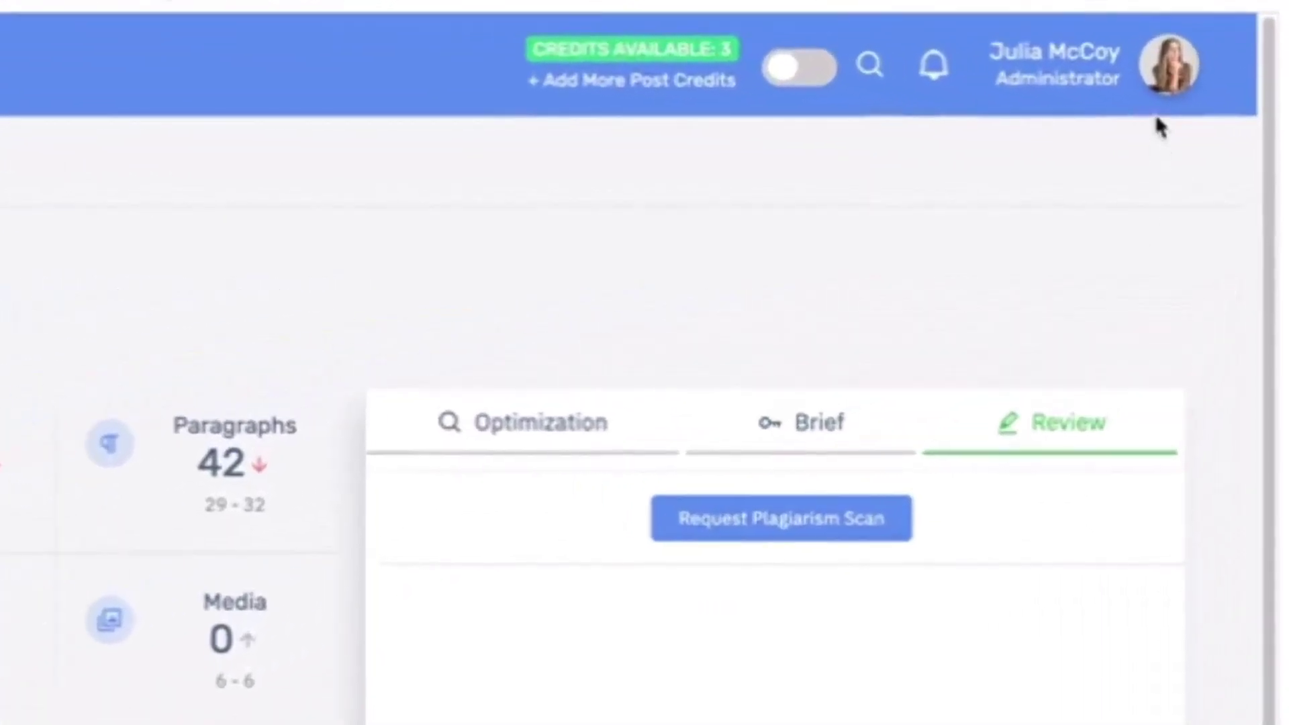
Step: Download the WP plugin from the account menu
{"action": "left_click", "coordinate": [1232, 133]}
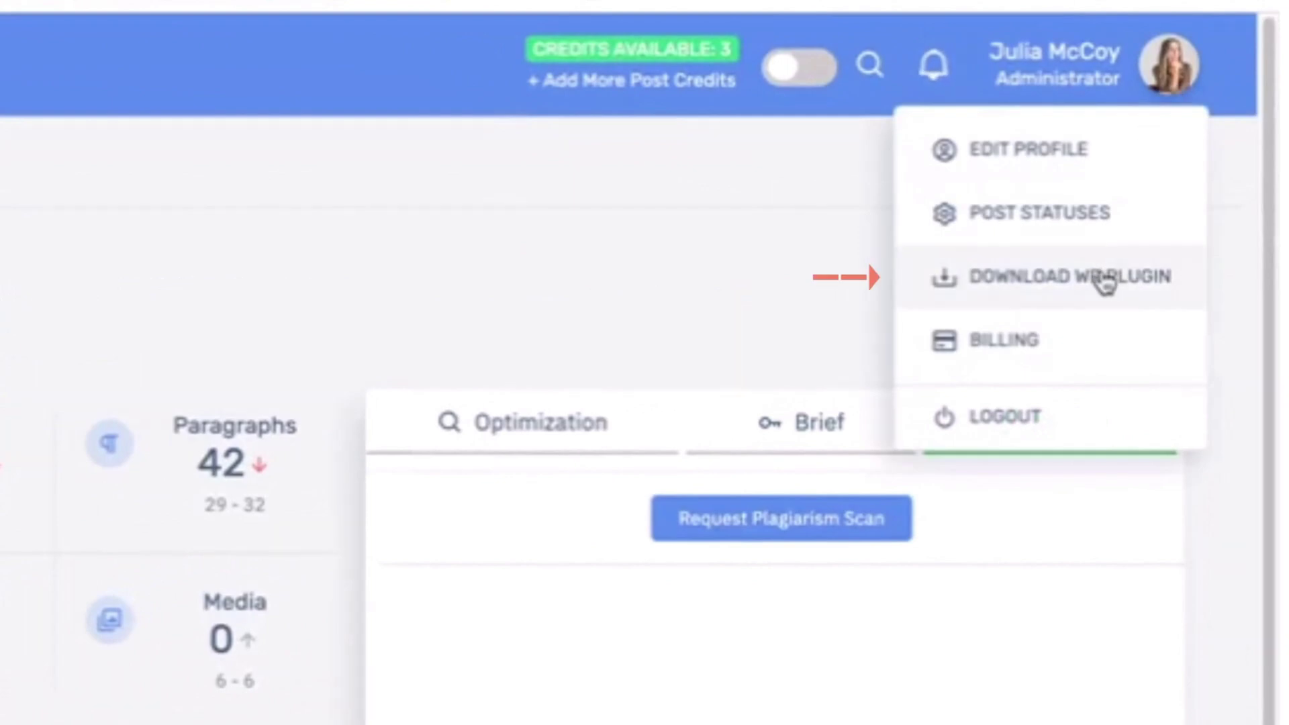
{"action": "left_click", "coordinate": [1104, 281]}
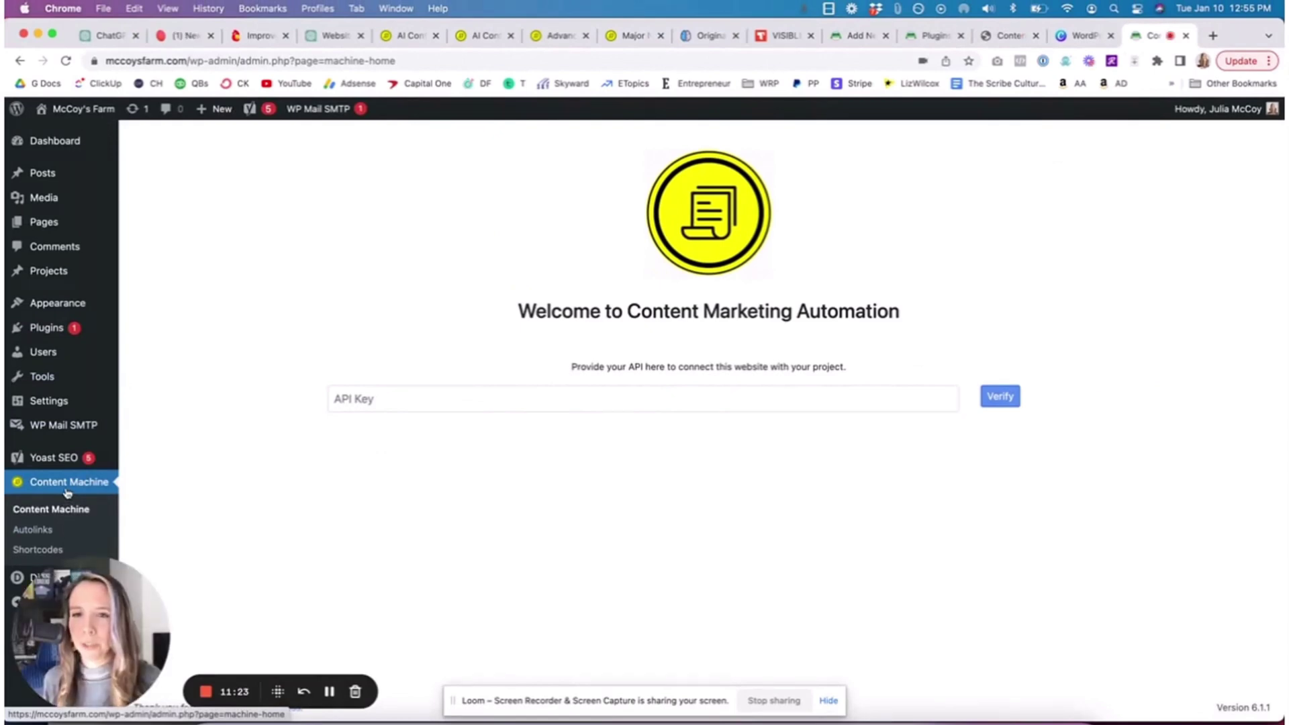
Step: Leave the Content Machine API Key field empty and return to the Content at Scale tab
{"action": "left_click", "coordinate": [417, 400]}
{"action": "left_click", "coordinate": [1030, 299]}
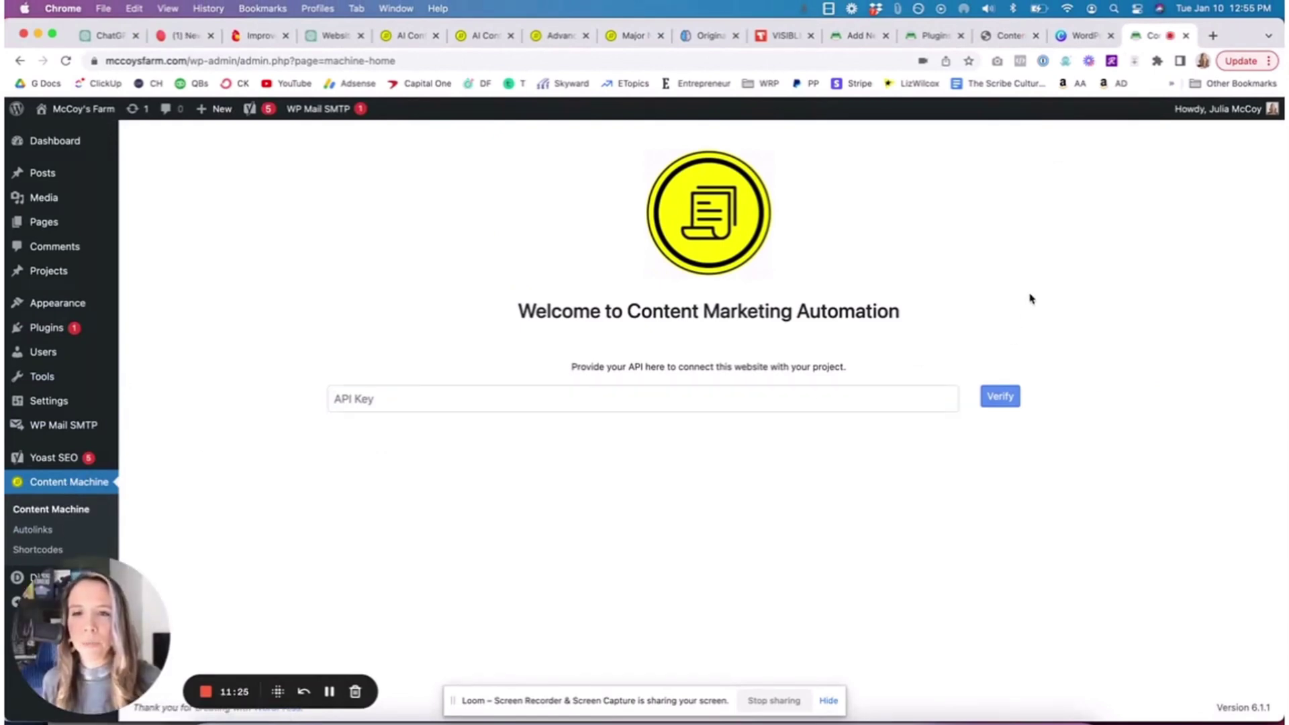
{"action": "left_click", "coordinate": [933, 36]}
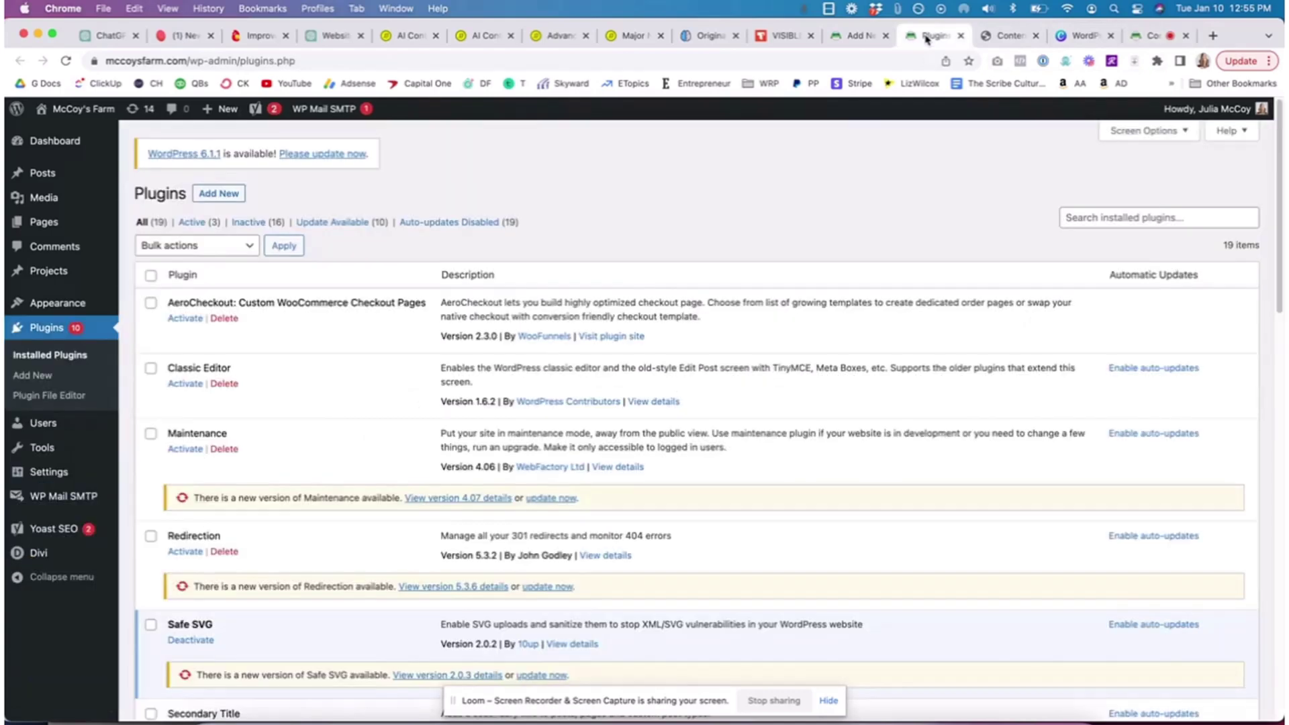
{"action": "left_click", "coordinate": [863, 35]}
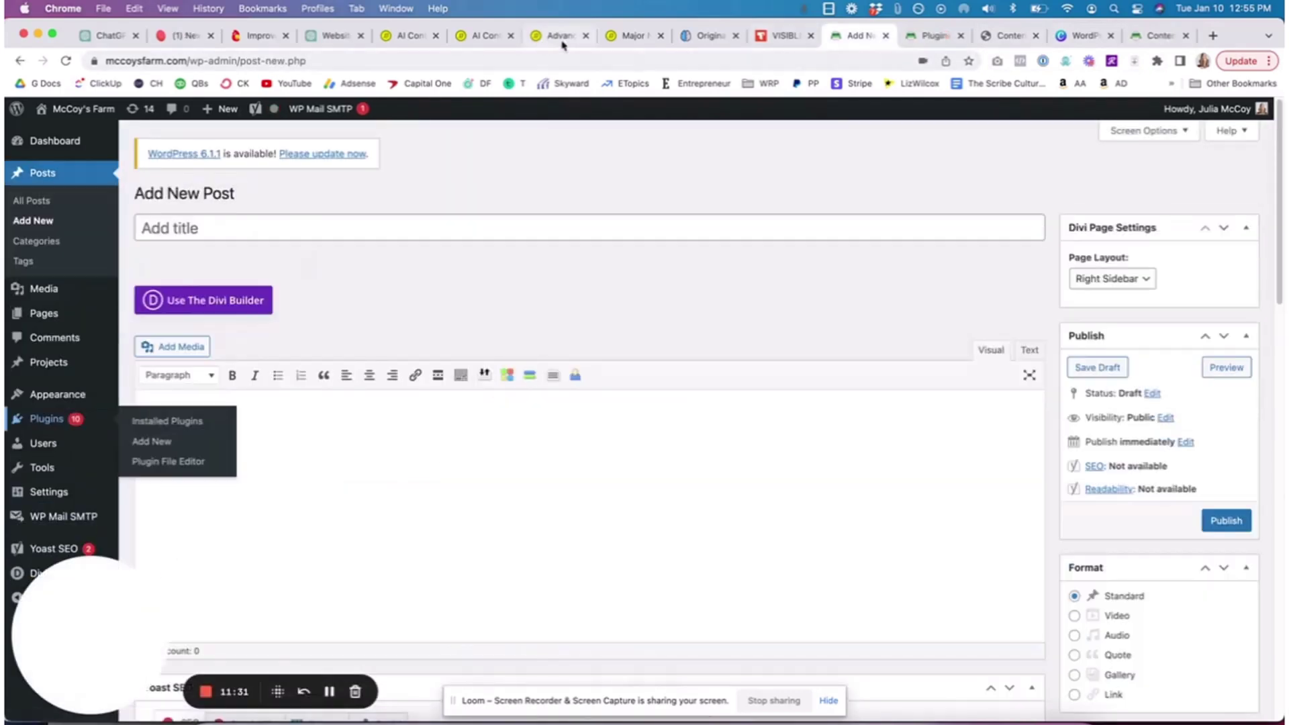
{"action": "left_click", "coordinate": [623, 43]}
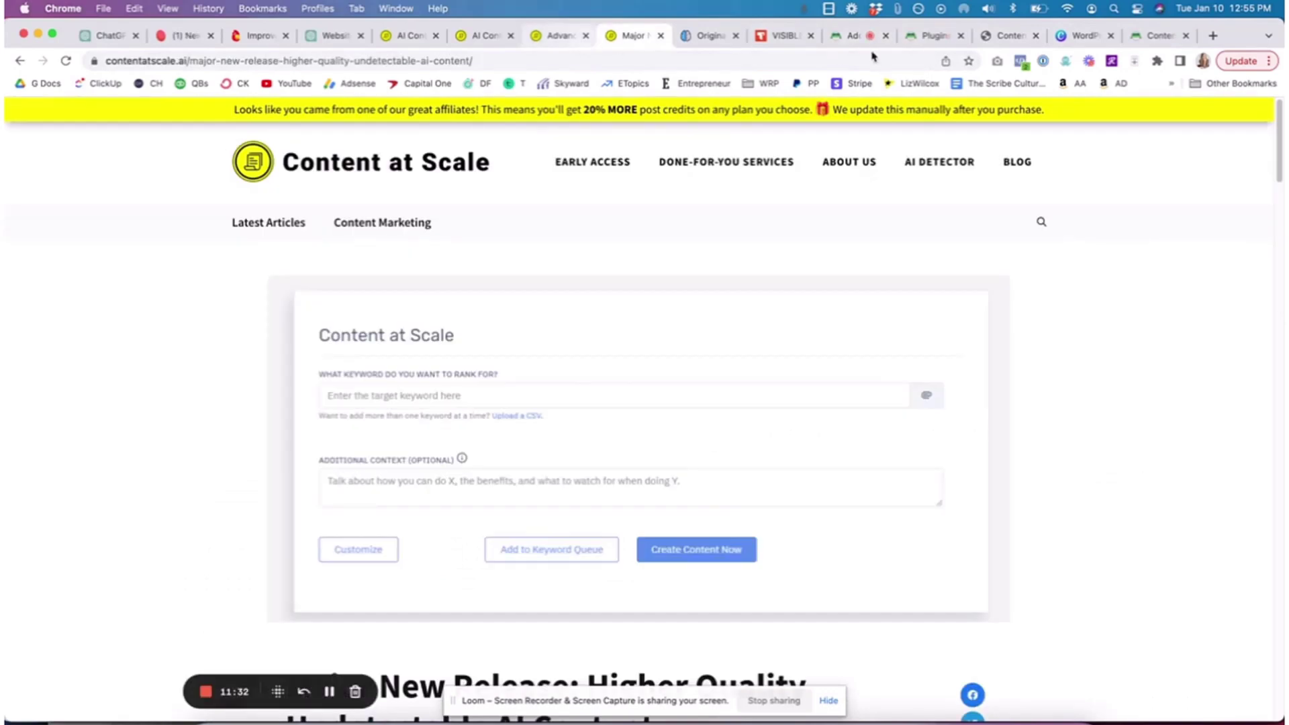
{"action": "left_click", "coordinate": [1004, 35]}
Step: Copy the mccoysfarm.com project's API key from its Connect WP window, then close it
{"action": "left_click", "coordinate": [145, 168]}
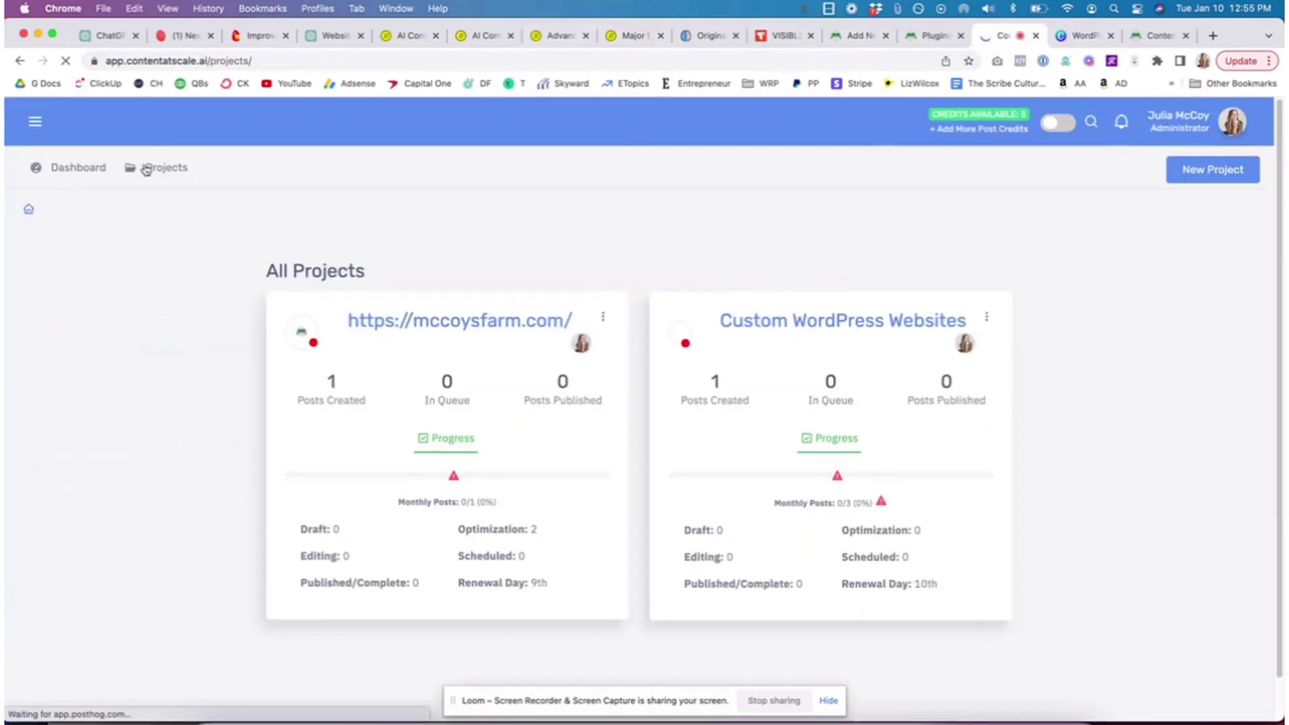
{"action": "left_click", "coordinate": [606, 323]}
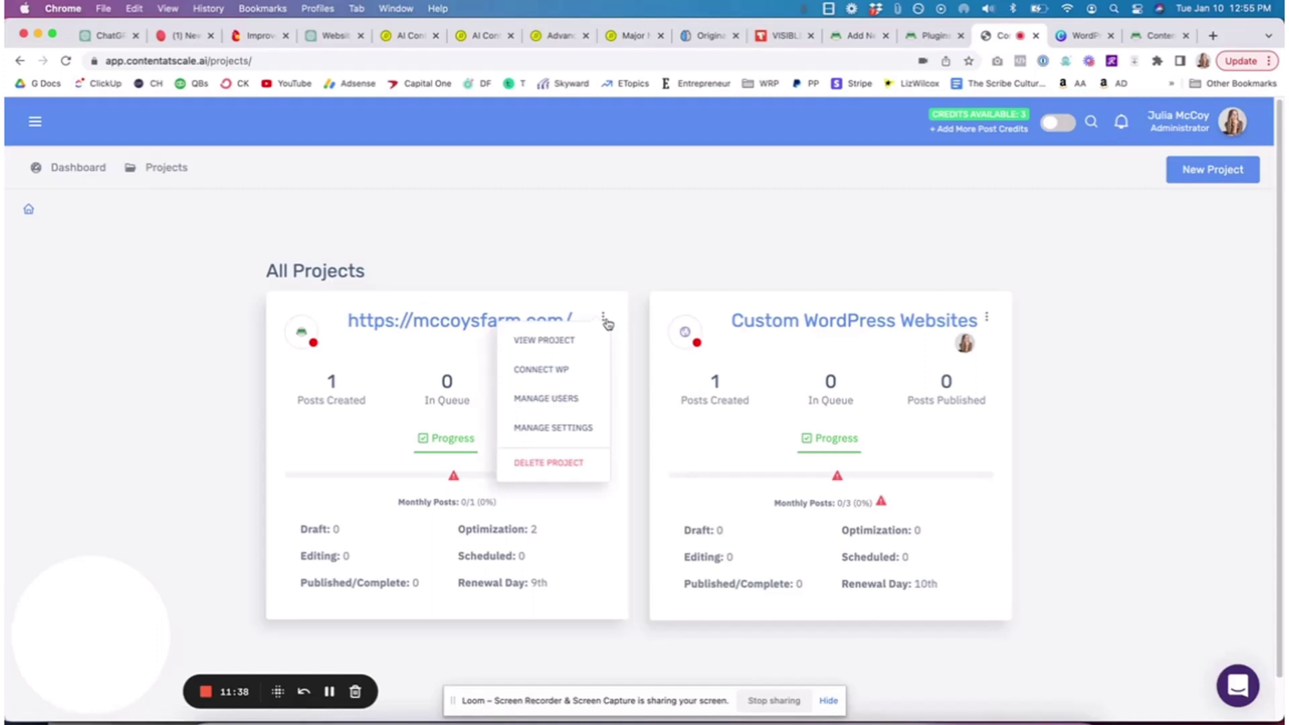
{"action": "left_click", "coordinate": [590, 369]}
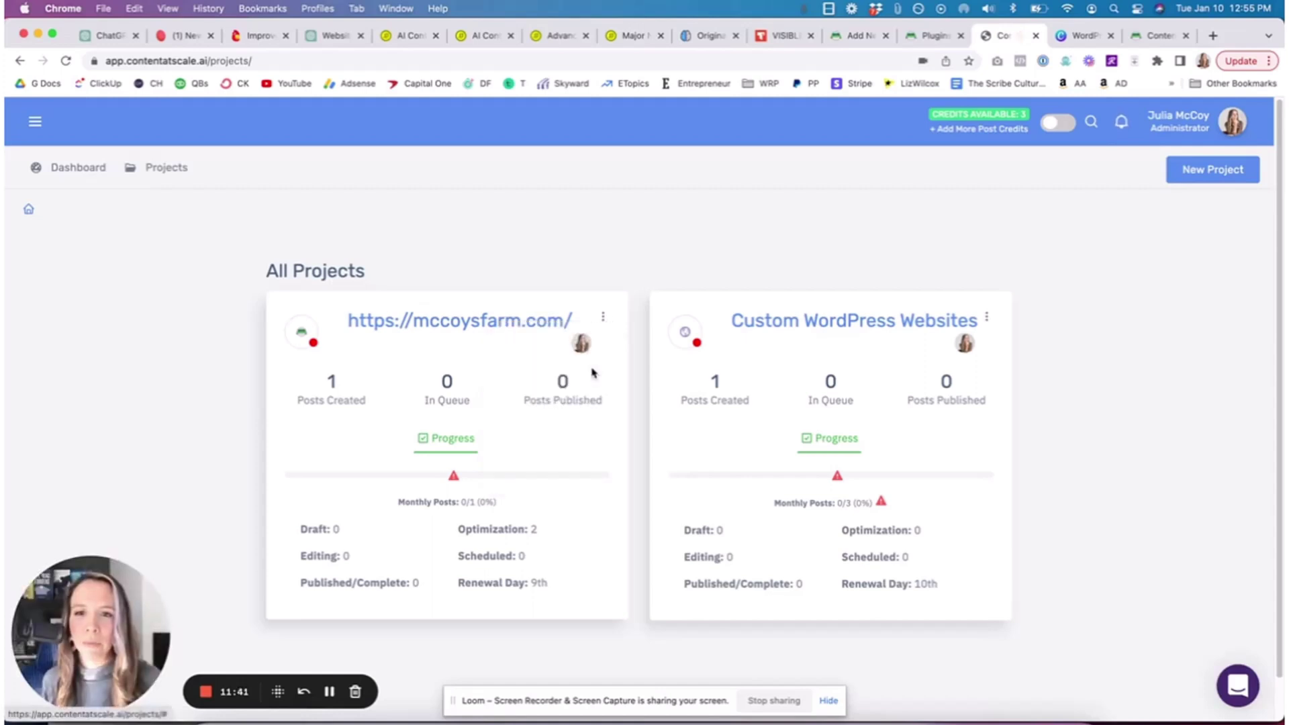
{"action": "left_click", "coordinate": [839, 369]}
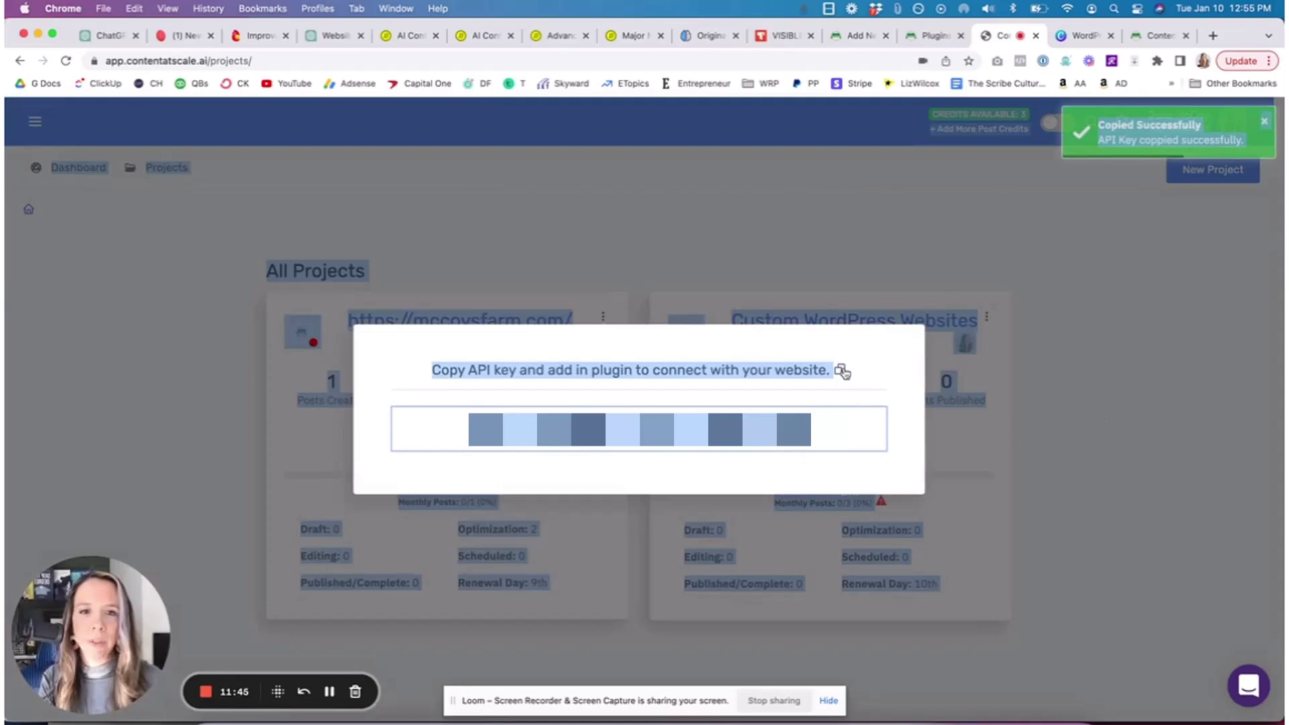
{"action": "left_click", "coordinate": [840, 369]}
{"action": "left_click", "coordinate": [1236, 368]}
Step: Verify the API key in WordPress's Content Machine plugin so it reports Connected, then visit contentatscale.ai
{"action": "left_click", "coordinate": [1147, 37]}
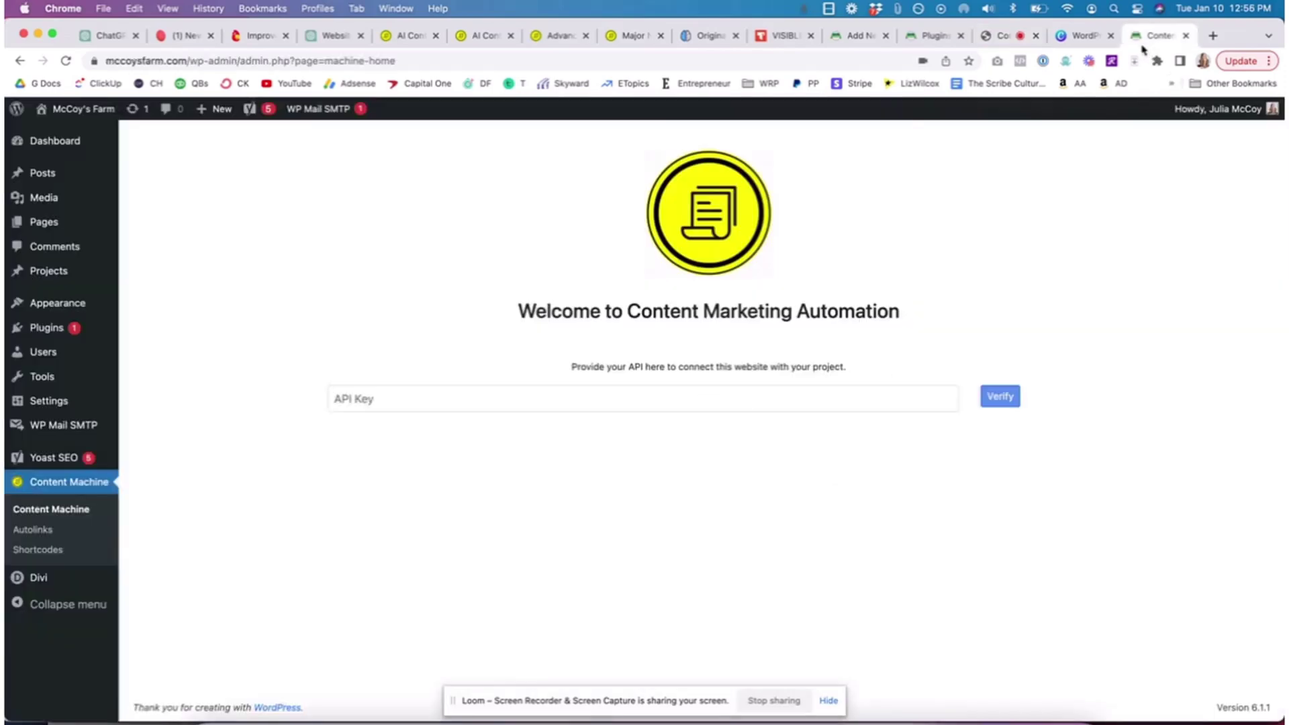
{"action": "left_click", "coordinate": [1000, 396]}
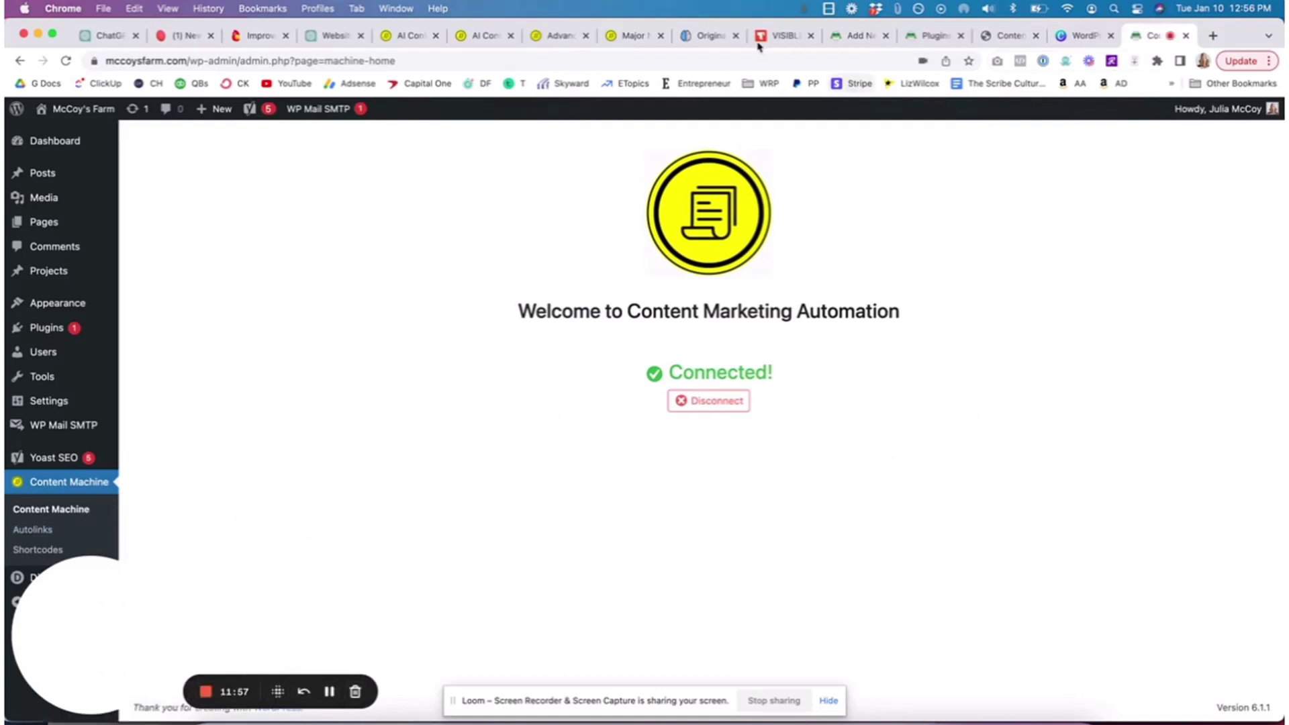
{"action": "left_click", "coordinate": [397, 41]}
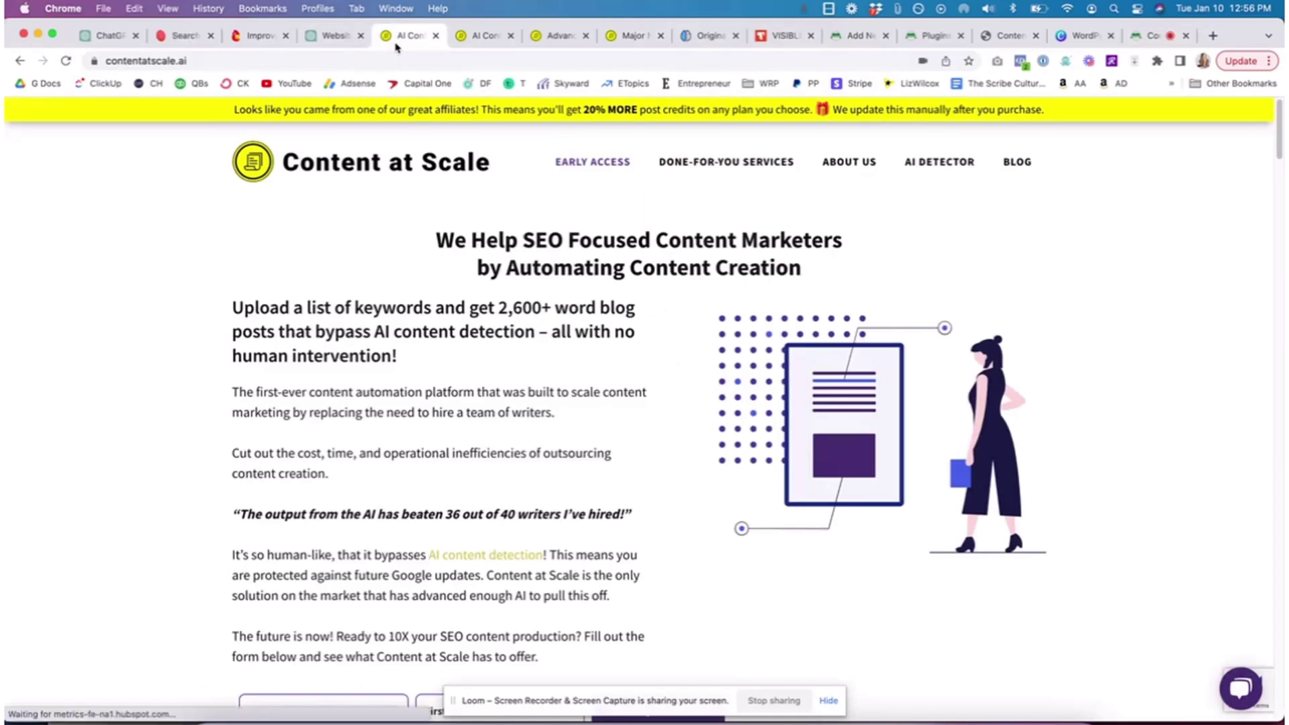
Step: Browse the mccoysfarm.com and Custom WordPress Websites projects, then go back to All Projects
{"action": "left_click", "coordinate": [987, 41]}
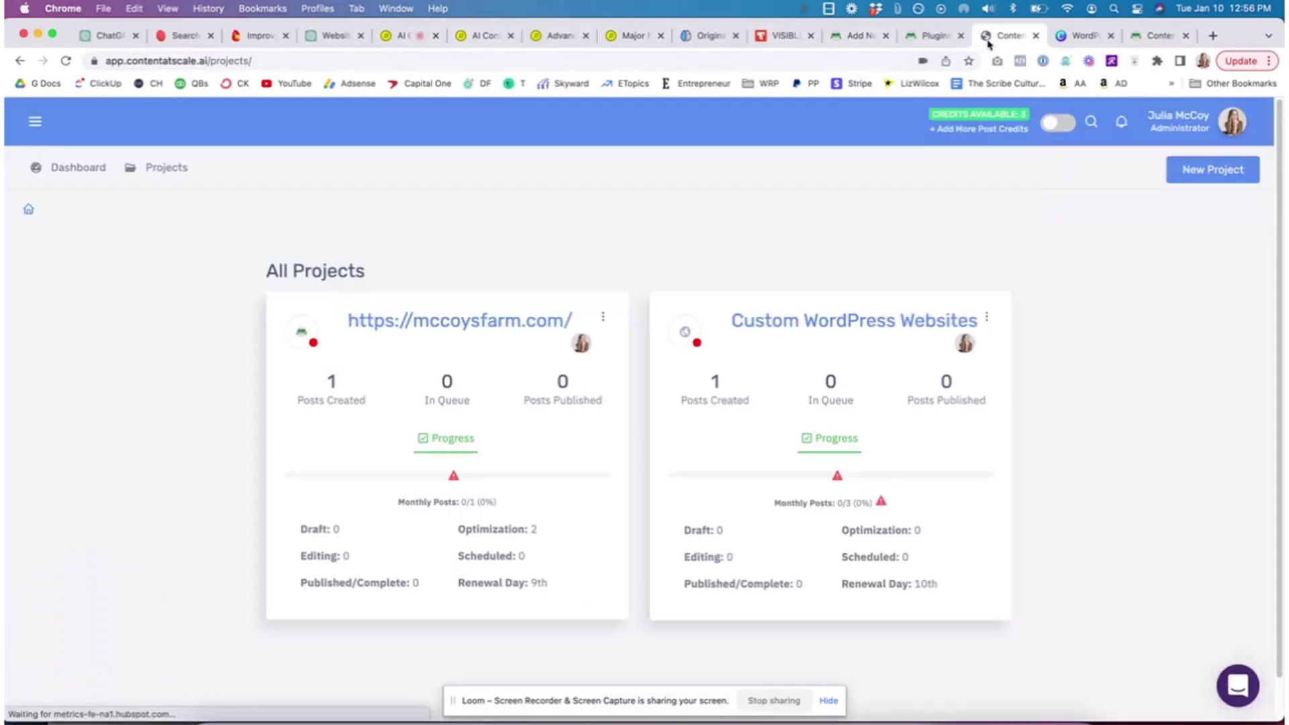
{"action": "left_click", "coordinate": [396, 335]}
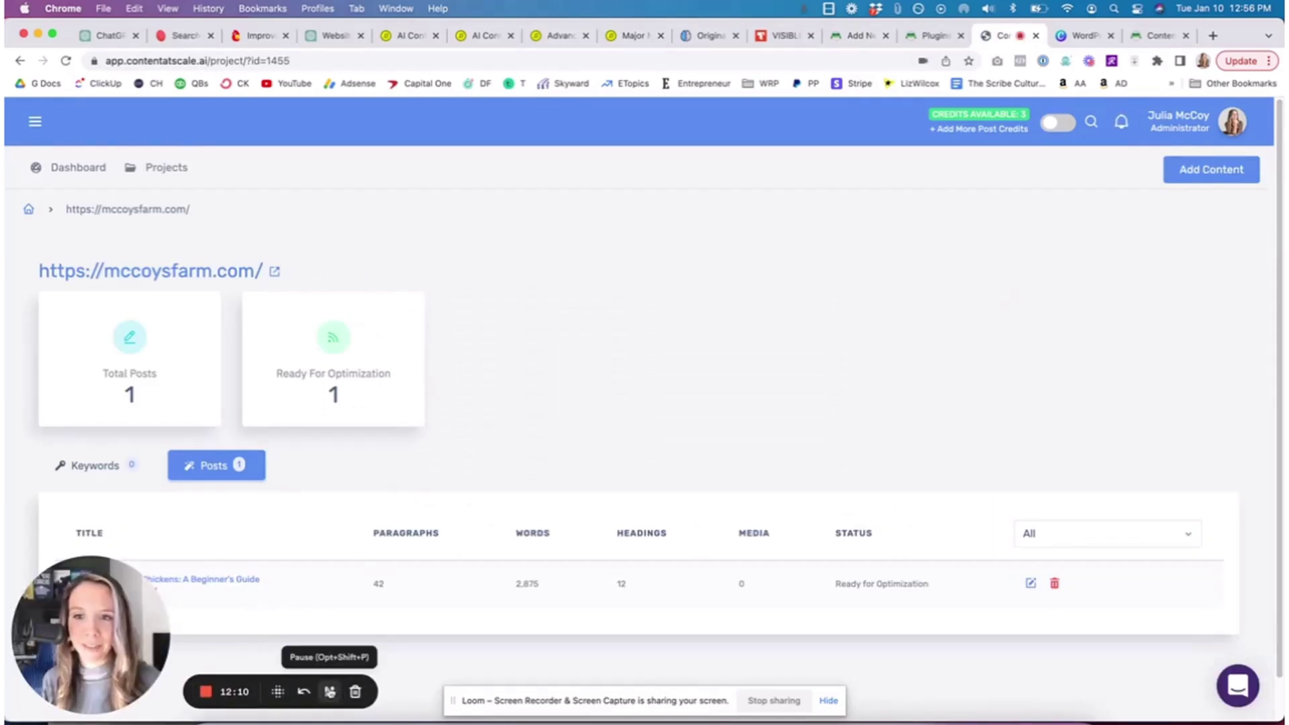
{"action": "left_click", "coordinate": [329, 692]}
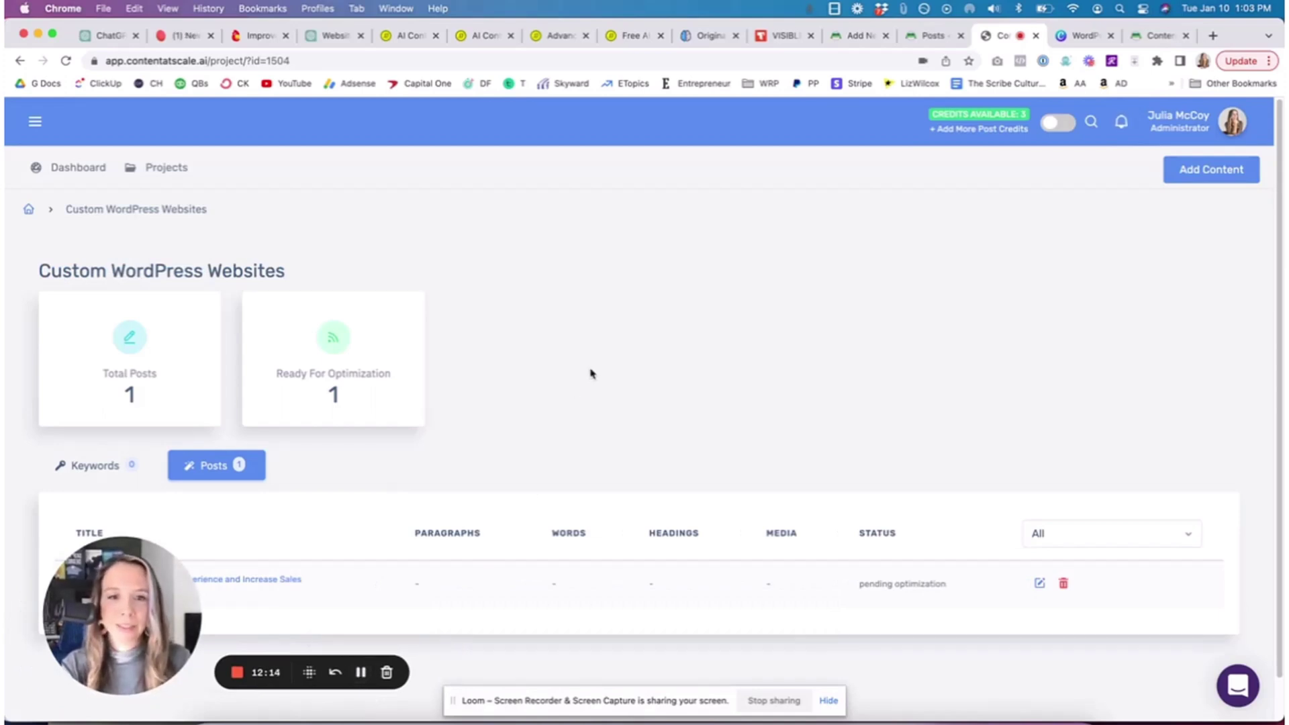
{"action": "scroll", "coordinate": [691, 366], "scroll_direction": "down", "scroll_amount": 2}
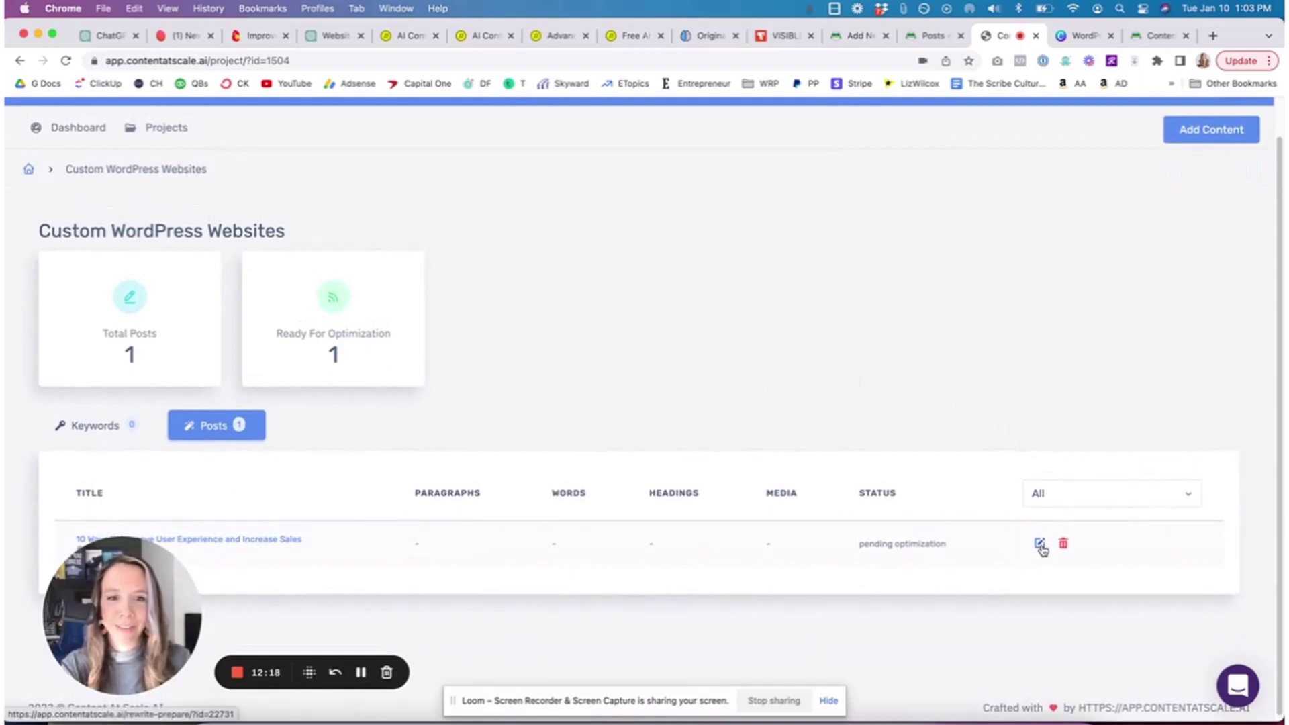
{"action": "left_click", "coordinate": [171, 129]}
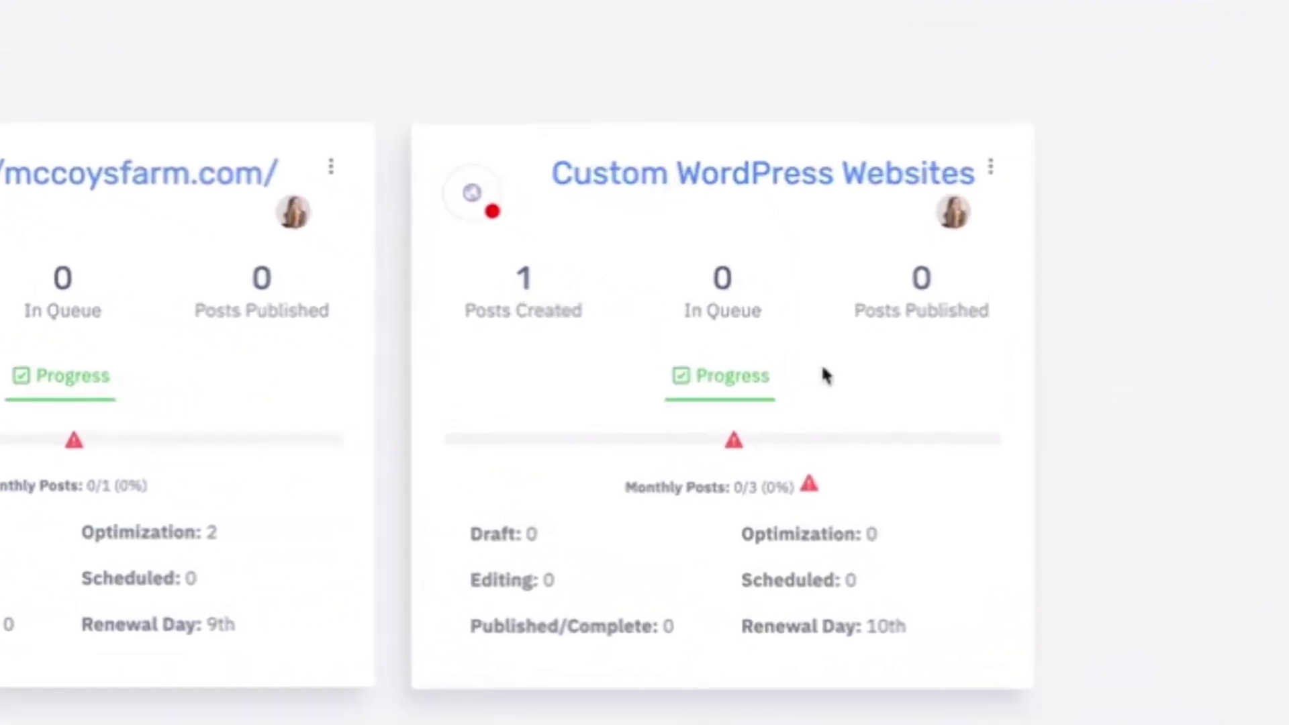
Step: Open the Custom WordPress Websites project settings and review the post intro call-to-action field
{"action": "left_click", "coordinate": [991, 169]}
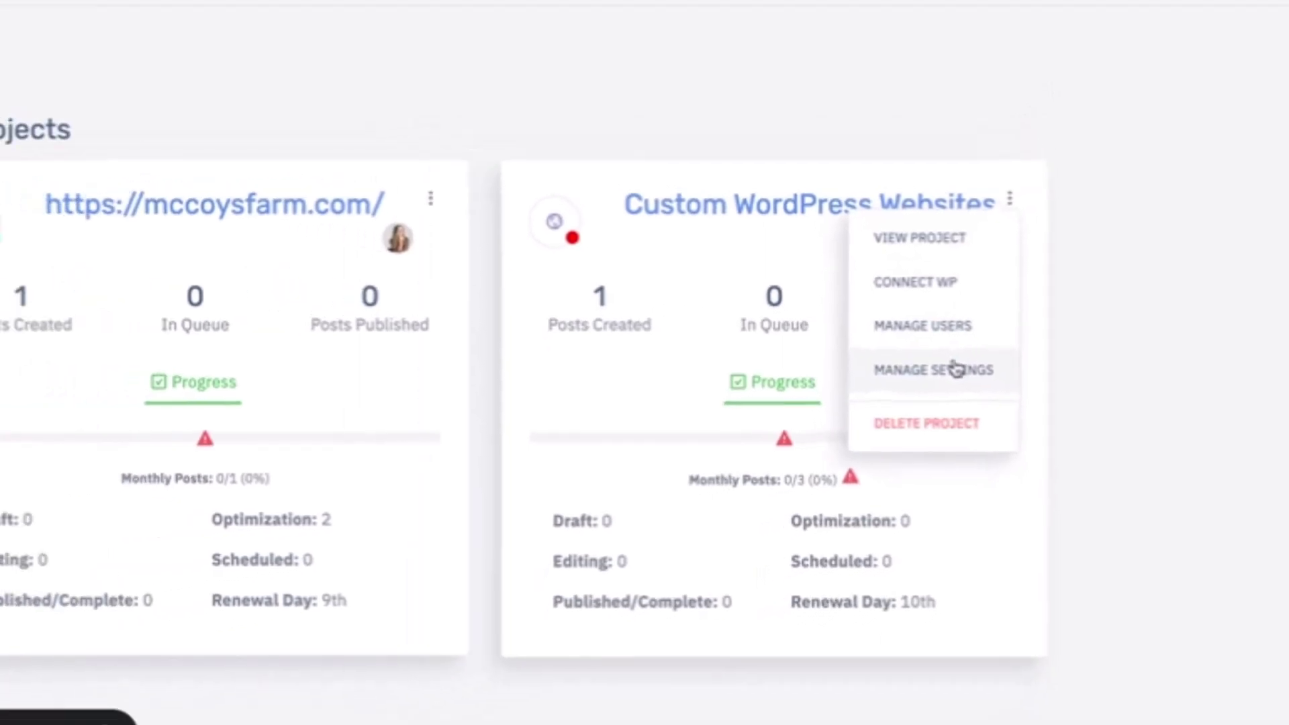
{"action": "left_click", "coordinate": [956, 369]}
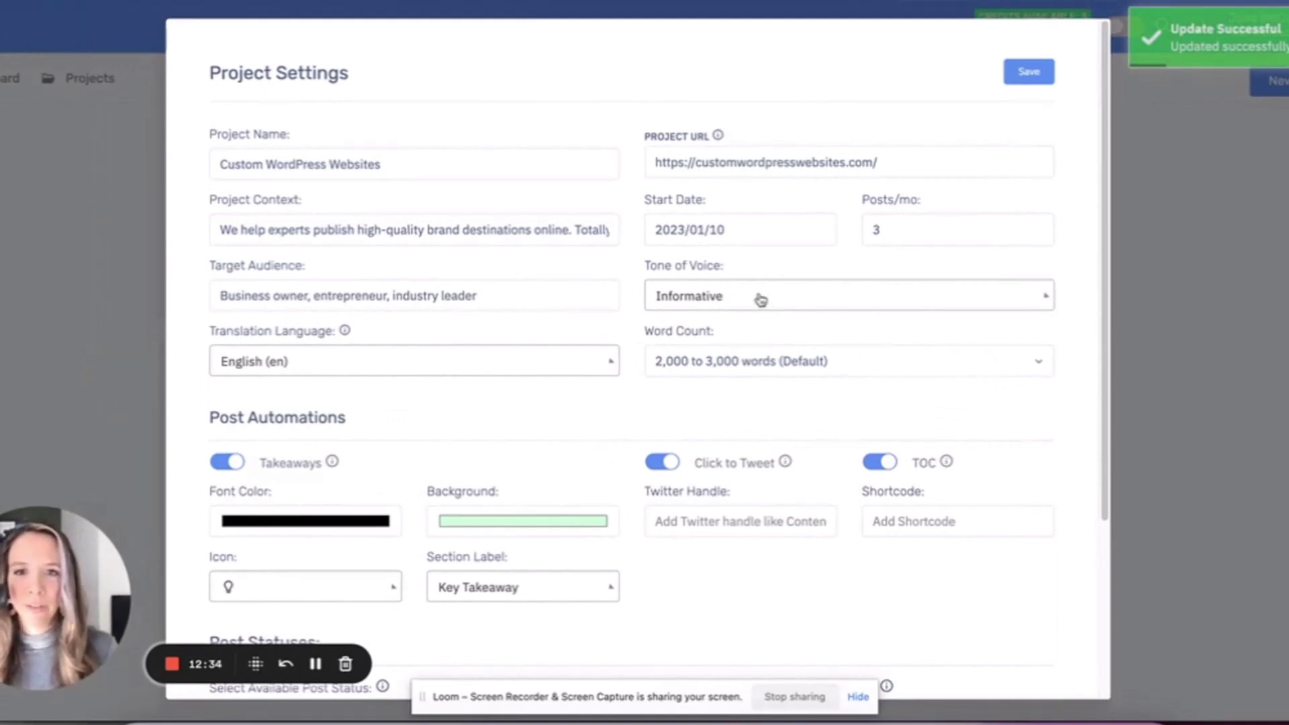
{"action": "scroll", "coordinate": [660, 373], "scroll_direction": "down", "scroll_amount": 2}
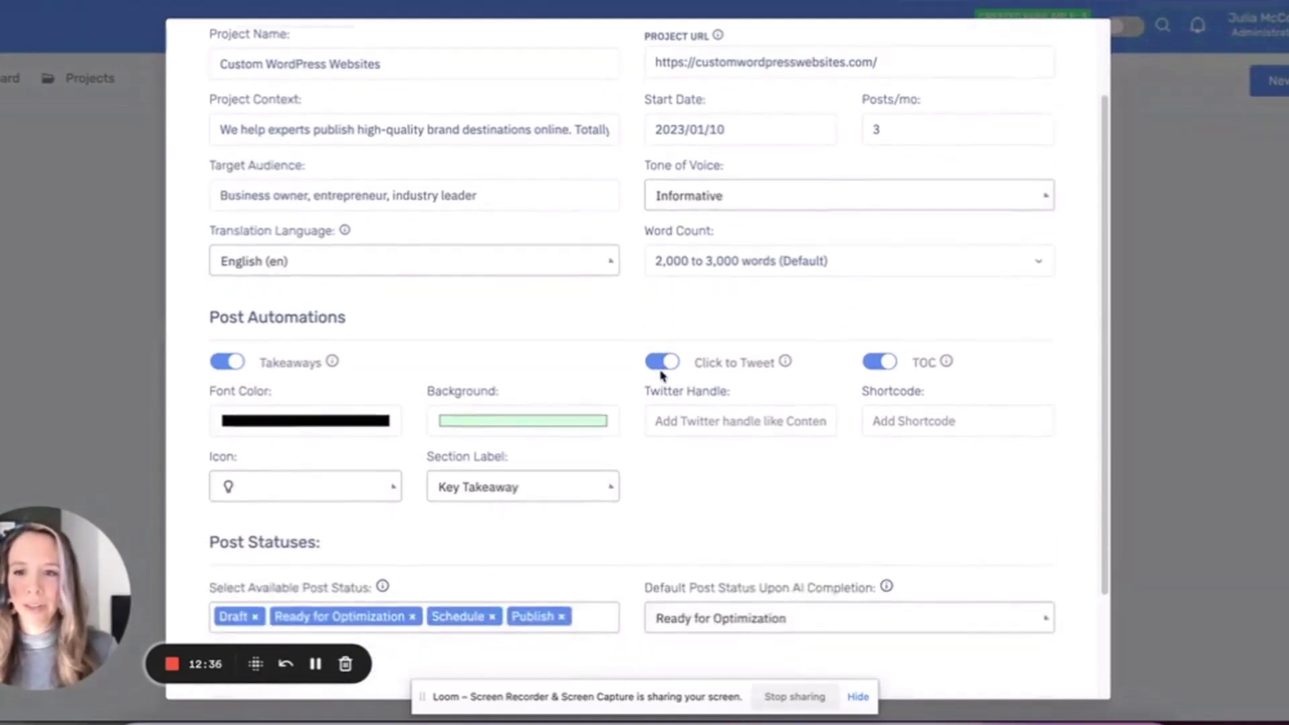
{"action": "scroll", "coordinate": [662, 375], "scroll_direction": "down", "scroll_amount": 3}
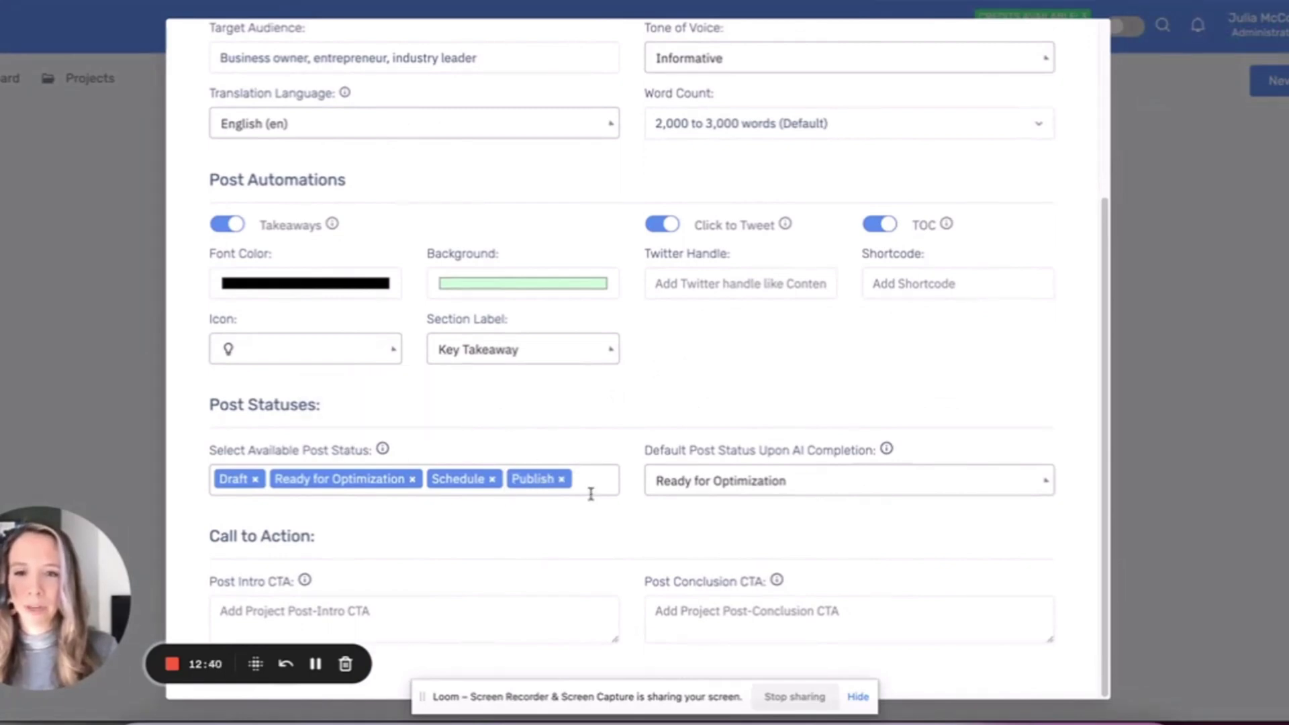
{"action": "left_click", "coordinate": [509, 609]}
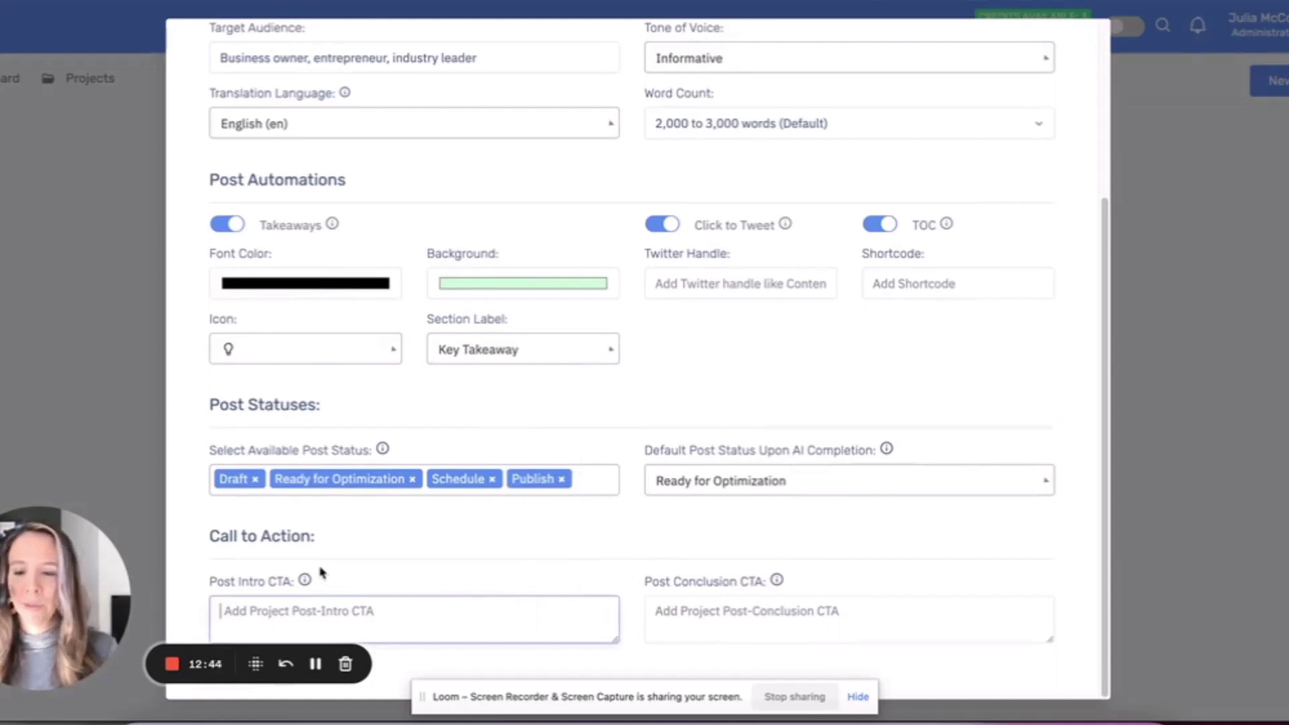
{"action": "scroll", "coordinate": [917, 616], "scroll_direction": "up", "scroll_amount": 5}
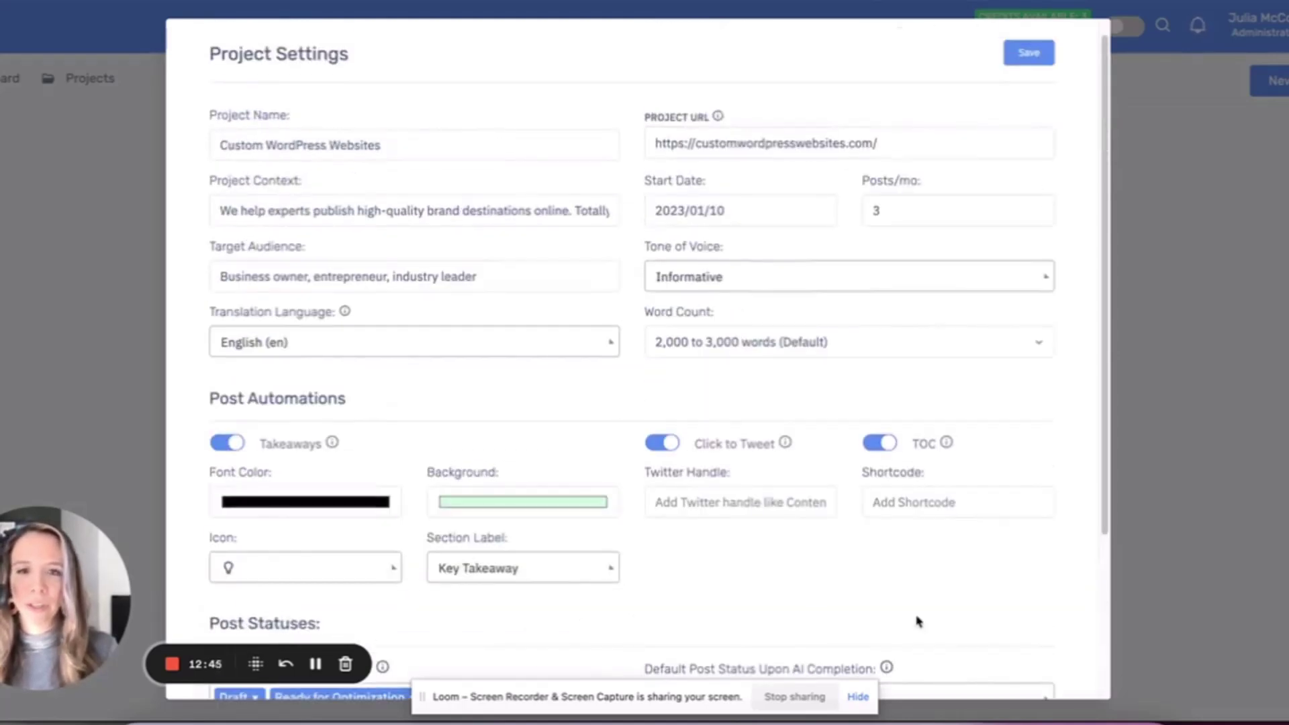
Step: Switch off Click to Tweet, save the settings, and close the modal
{"action": "left_click", "coordinate": [662, 443]}
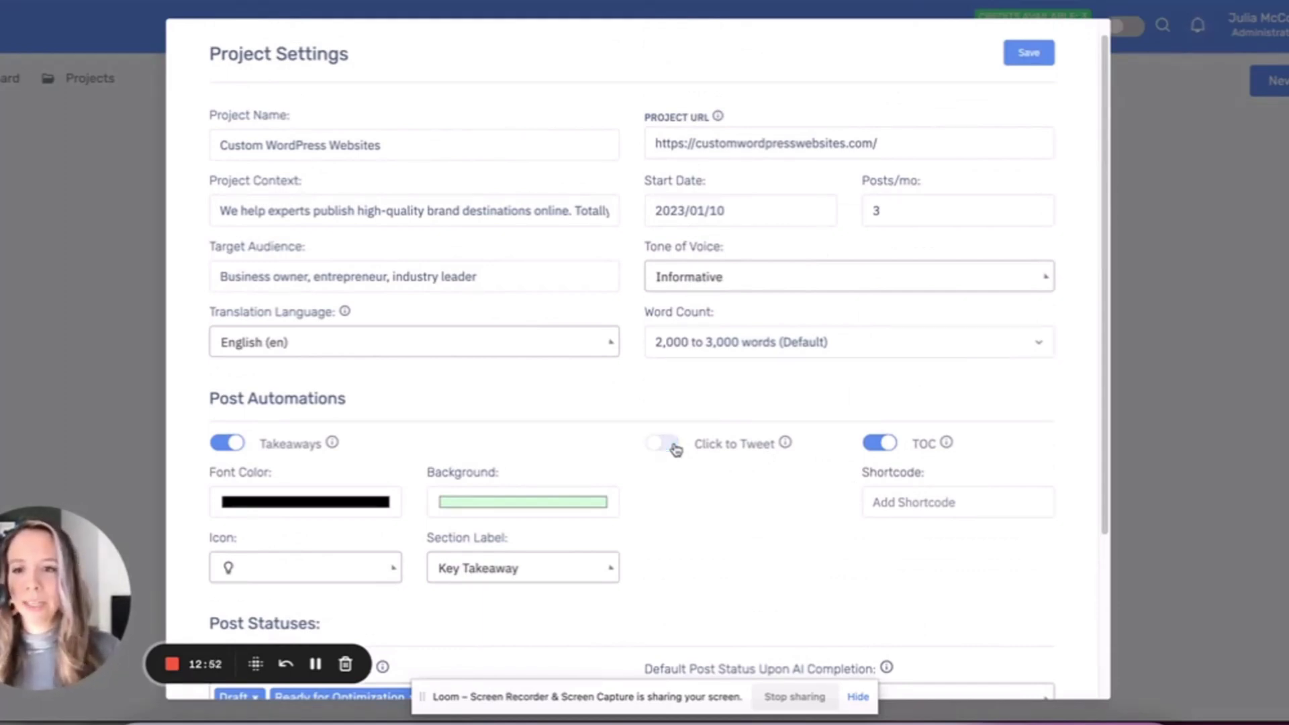
{"action": "left_click", "coordinate": [1040, 58]}
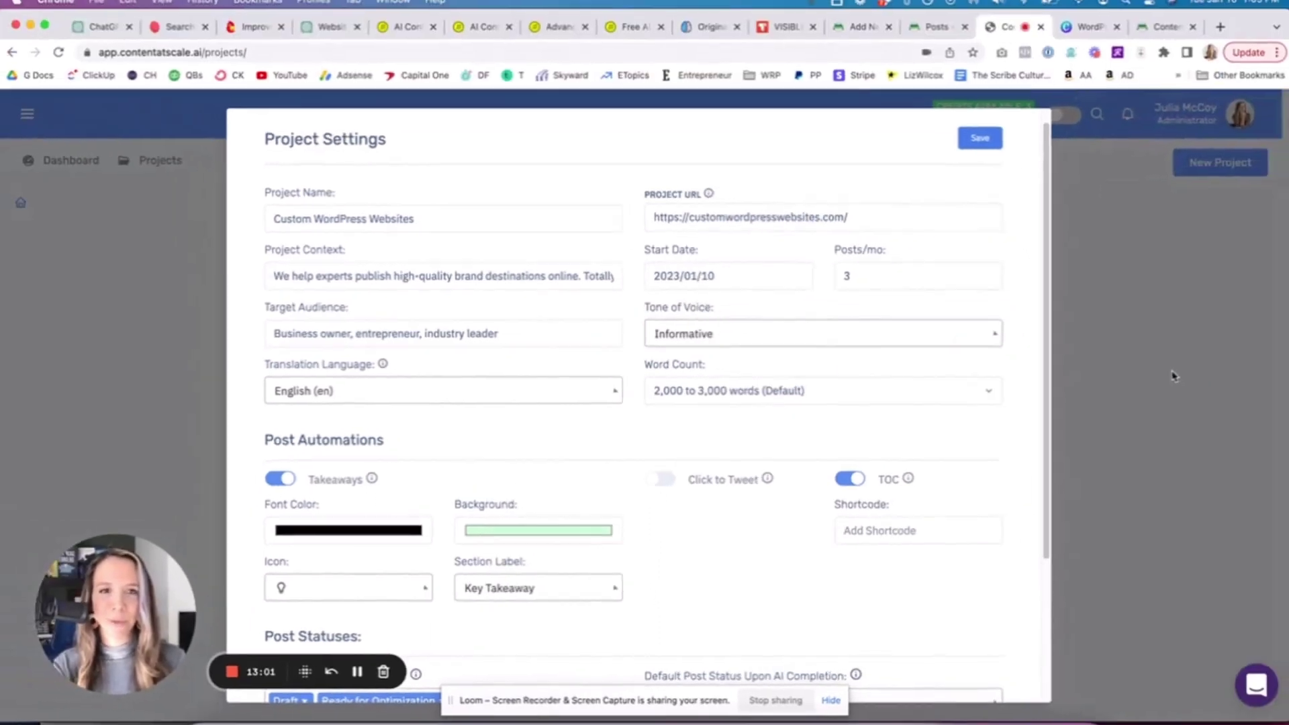
{"action": "left_click", "coordinate": [1174, 376]}
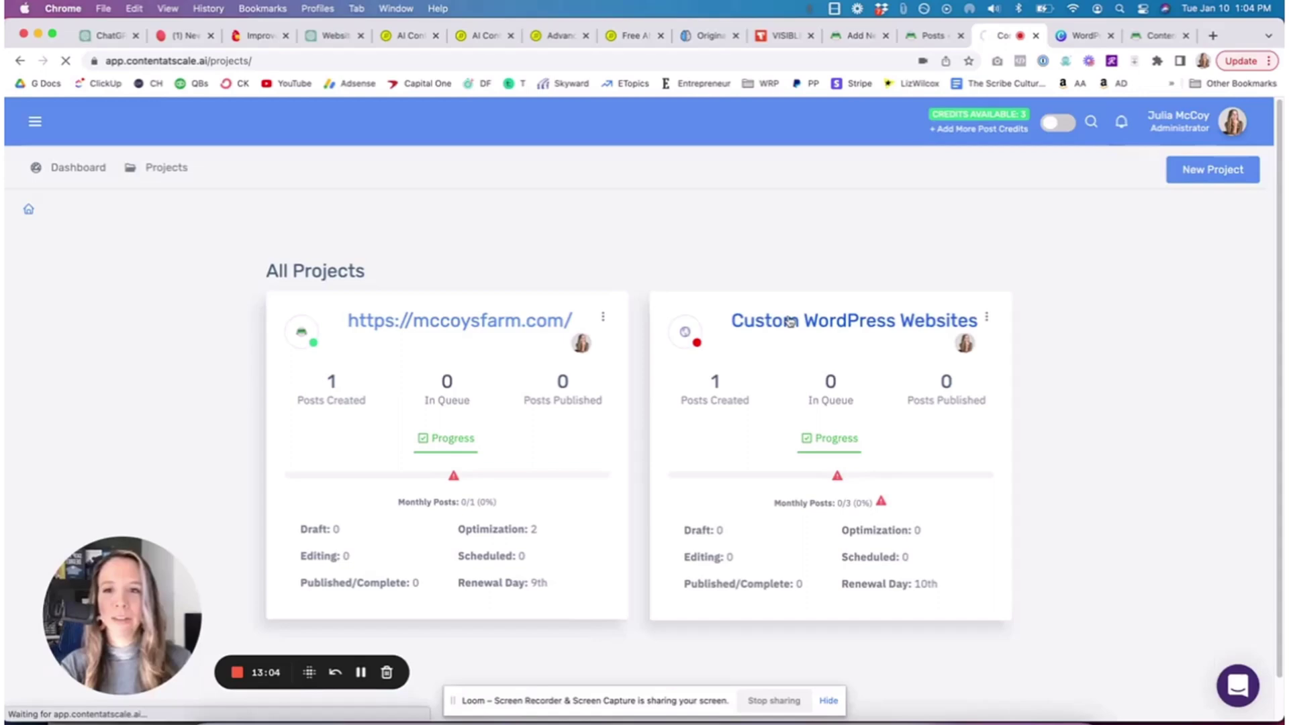
Step: Open the Custom WordPress Websites project's '10 Ways to Improve User Experience and Increase Sales' post in the editor
{"action": "left_click", "coordinate": [790, 322]}
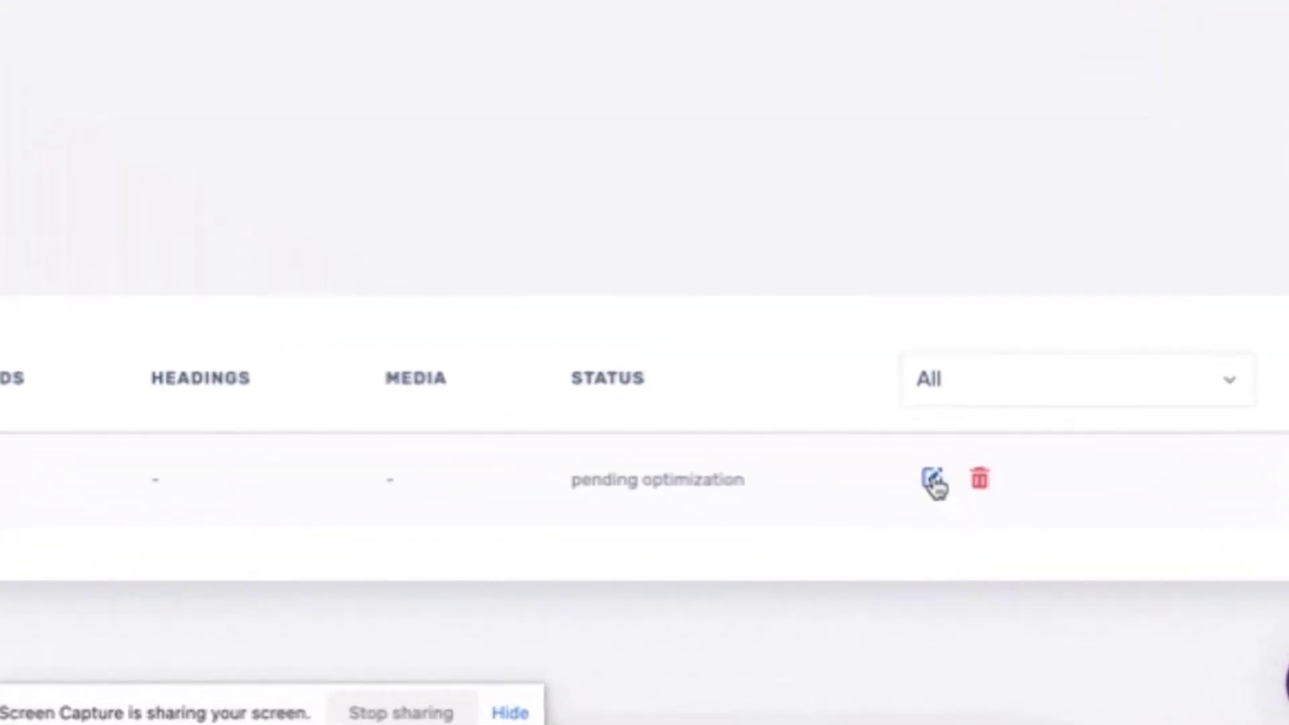
{"action": "left_click", "coordinate": [1040, 583]}
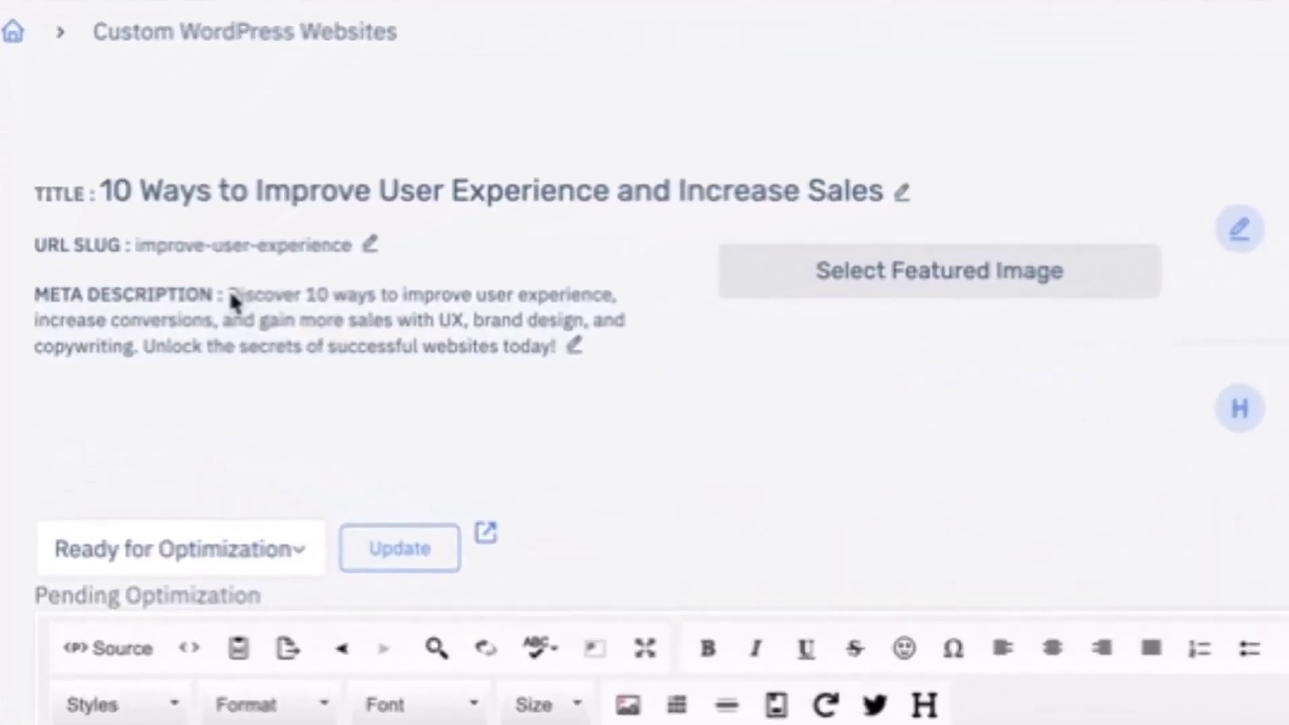
Step: Review the article's meta description, then switch to ChatGPT's Website Designer Skills conversation
{"action": "left_click_drag", "start_coordinate": [136, 330], "coordinate": [268, 342]}
{"action": "left_click_drag", "start_coordinate": [500, 322], "coordinate": [556, 354]}
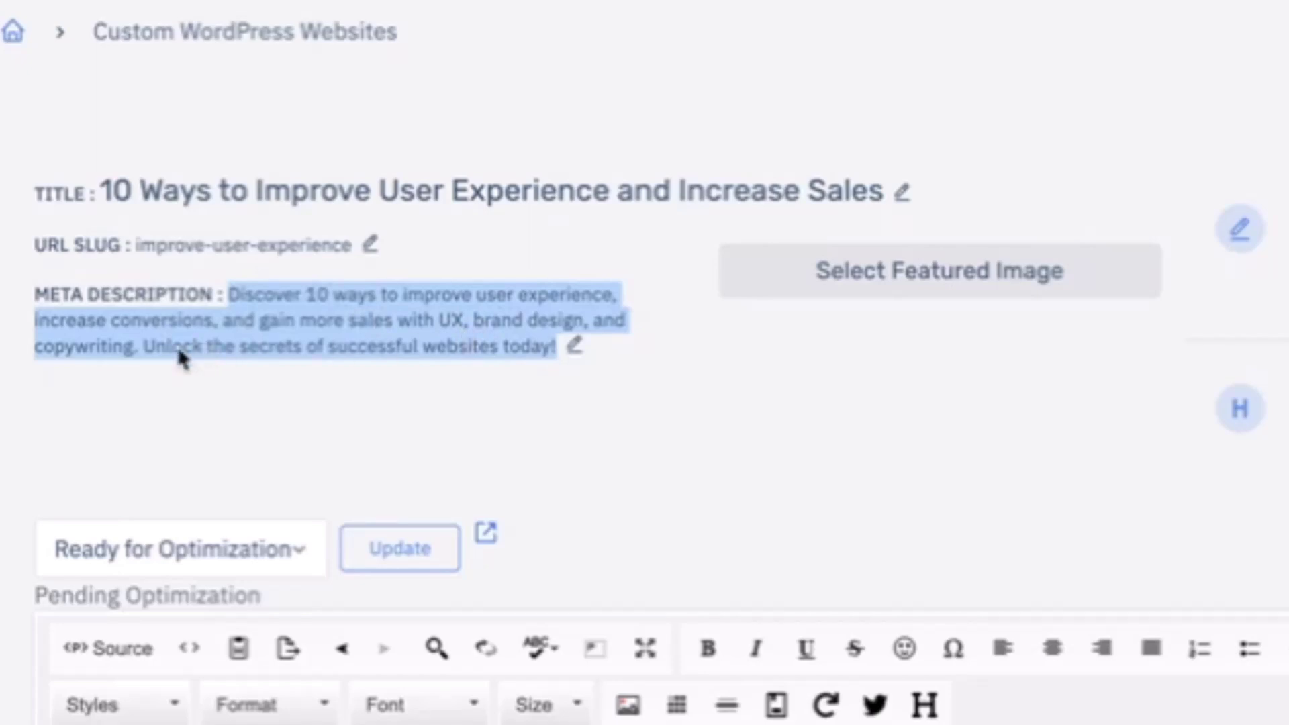
{"action": "left_click", "coordinate": [569, 385]}
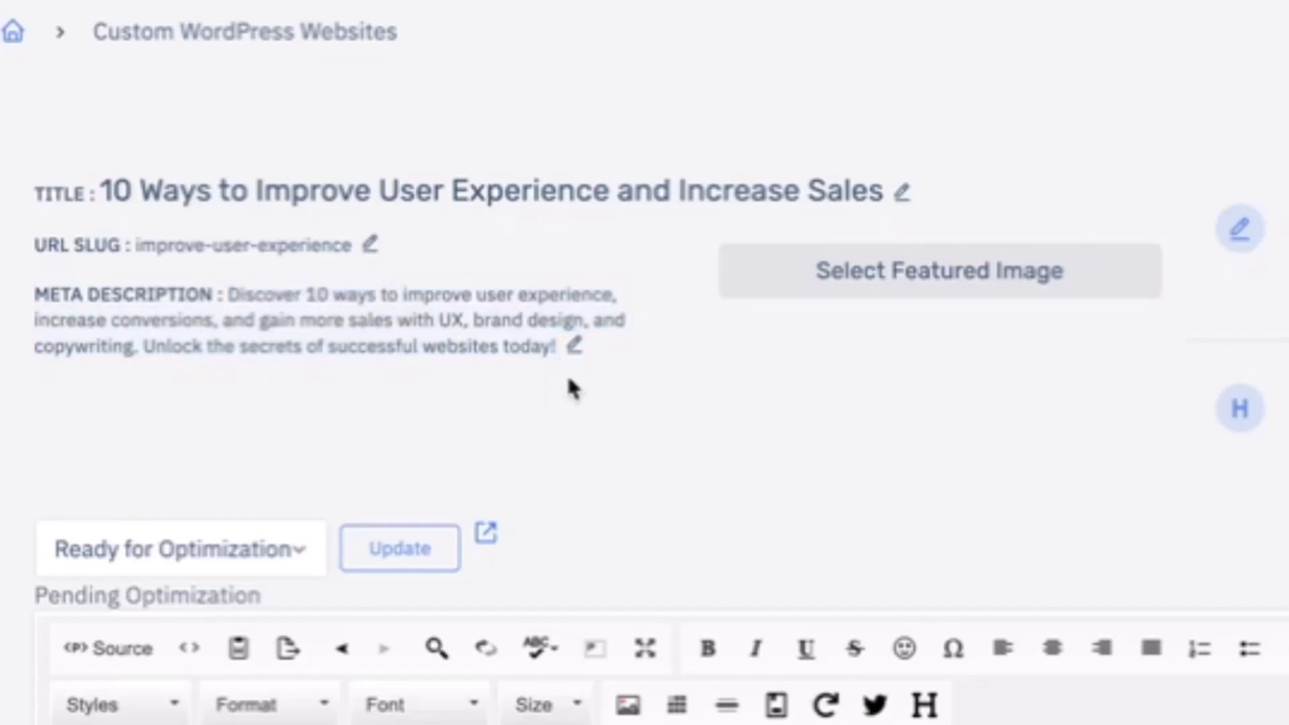
{"action": "scroll", "coordinate": [572, 388], "scroll_direction": "down", "scroll_amount": 2}
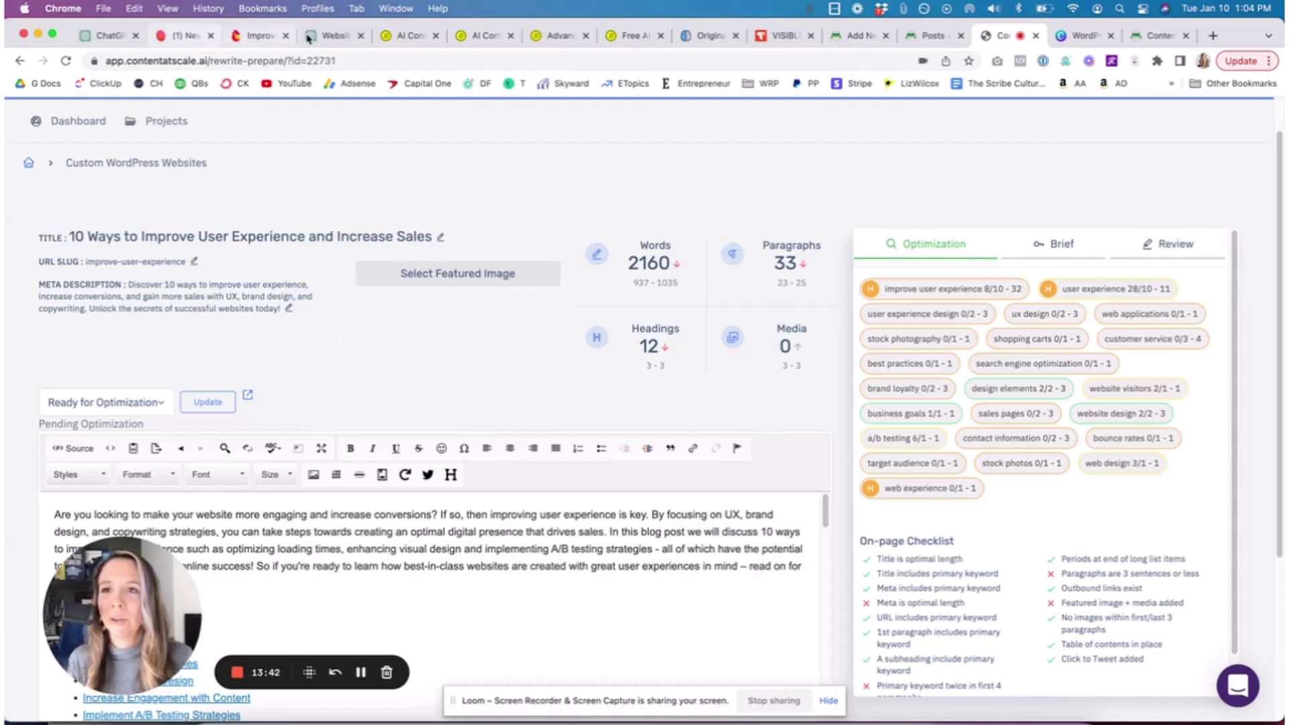
{"action": "key", "text": "super+4"}
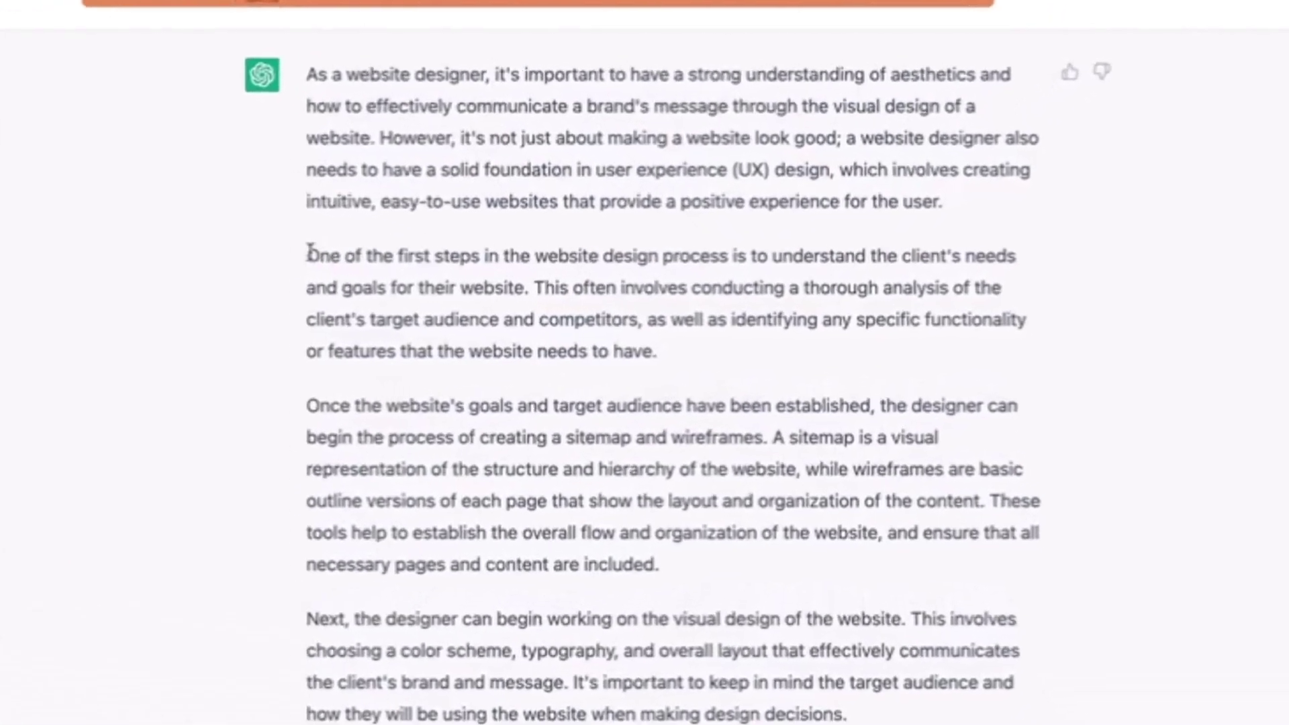
{"action": "left_click_drag", "start_coordinate": [498, 295], "coordinate": [667, 357]}
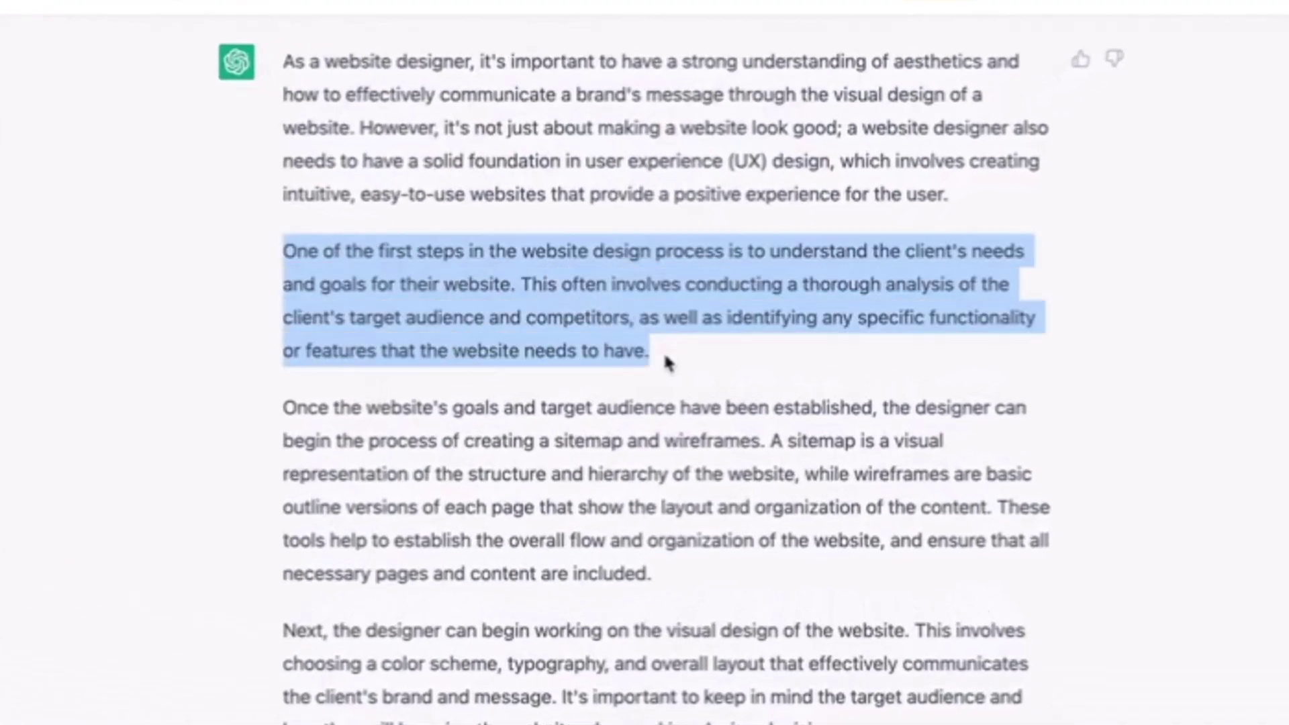
{"action": "left_click", "coordinate": [665, 361]}
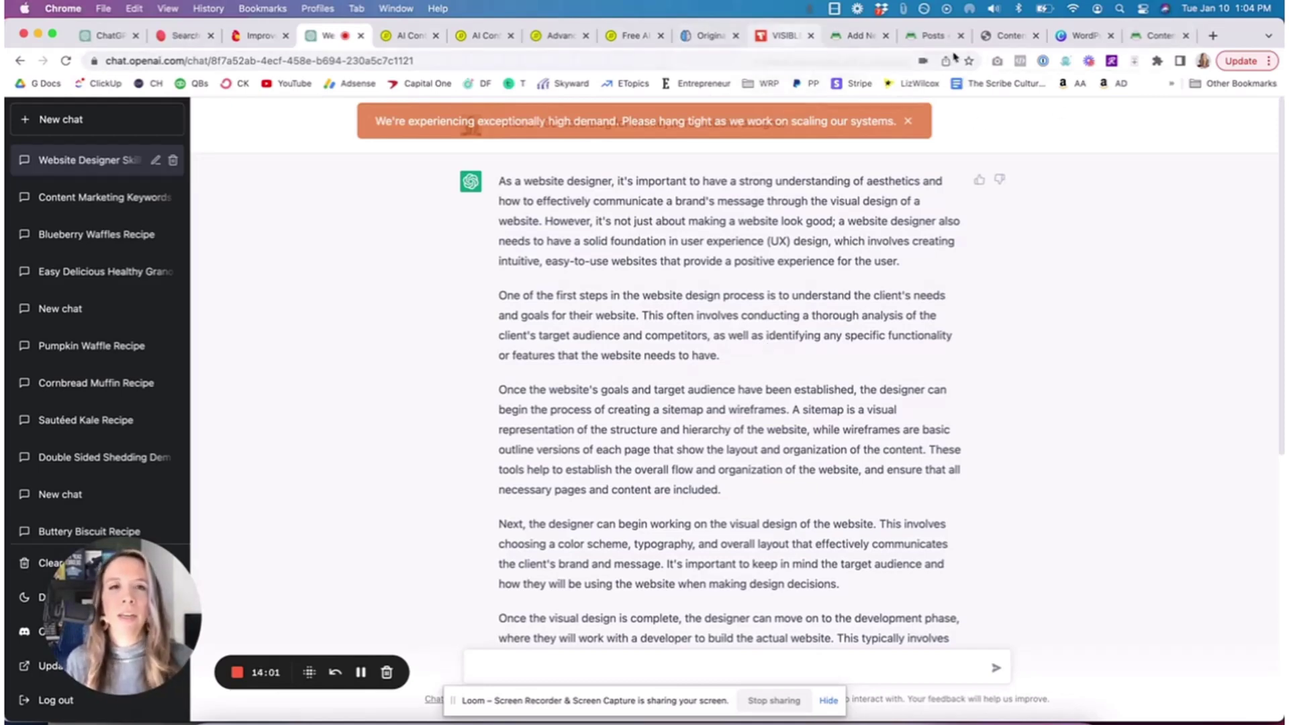
Step: Split the opening question ending 'conversions?' into its own paragraph
{"action": "left_click", "coordinate": [1007, 35]}
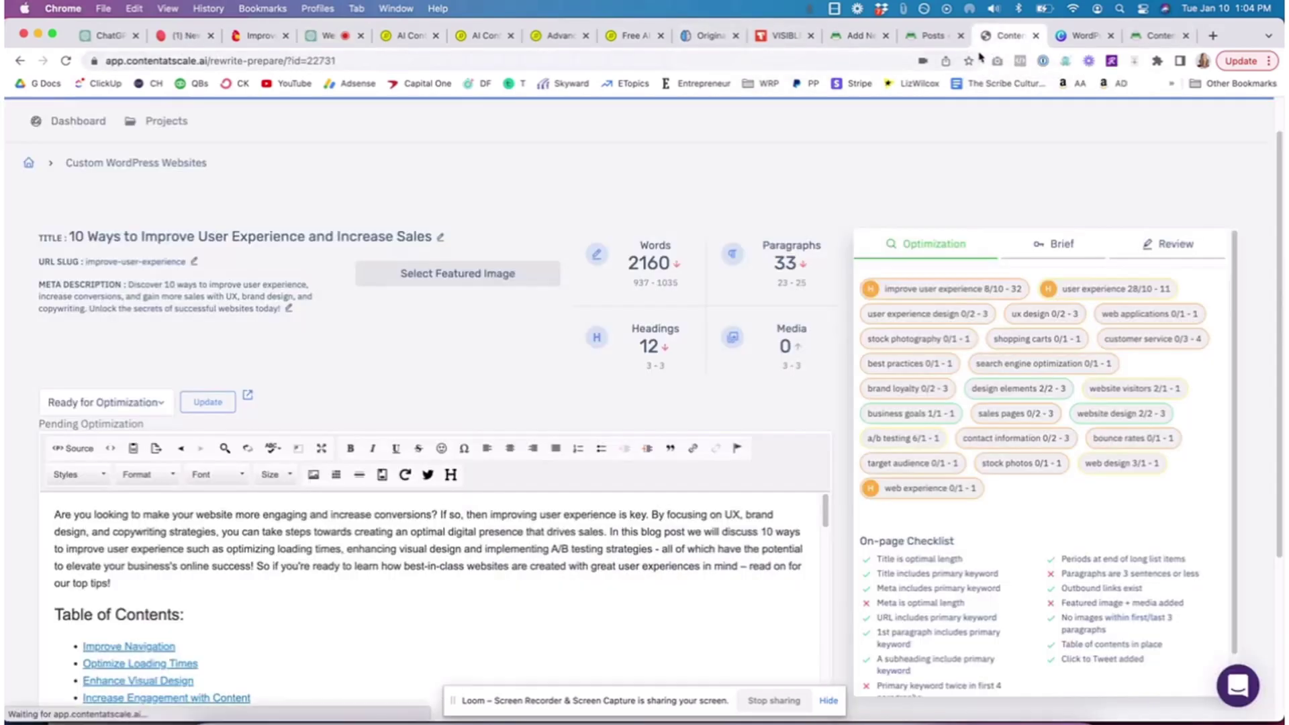
{"action": "left_click", "coordinate": [431, 532]}
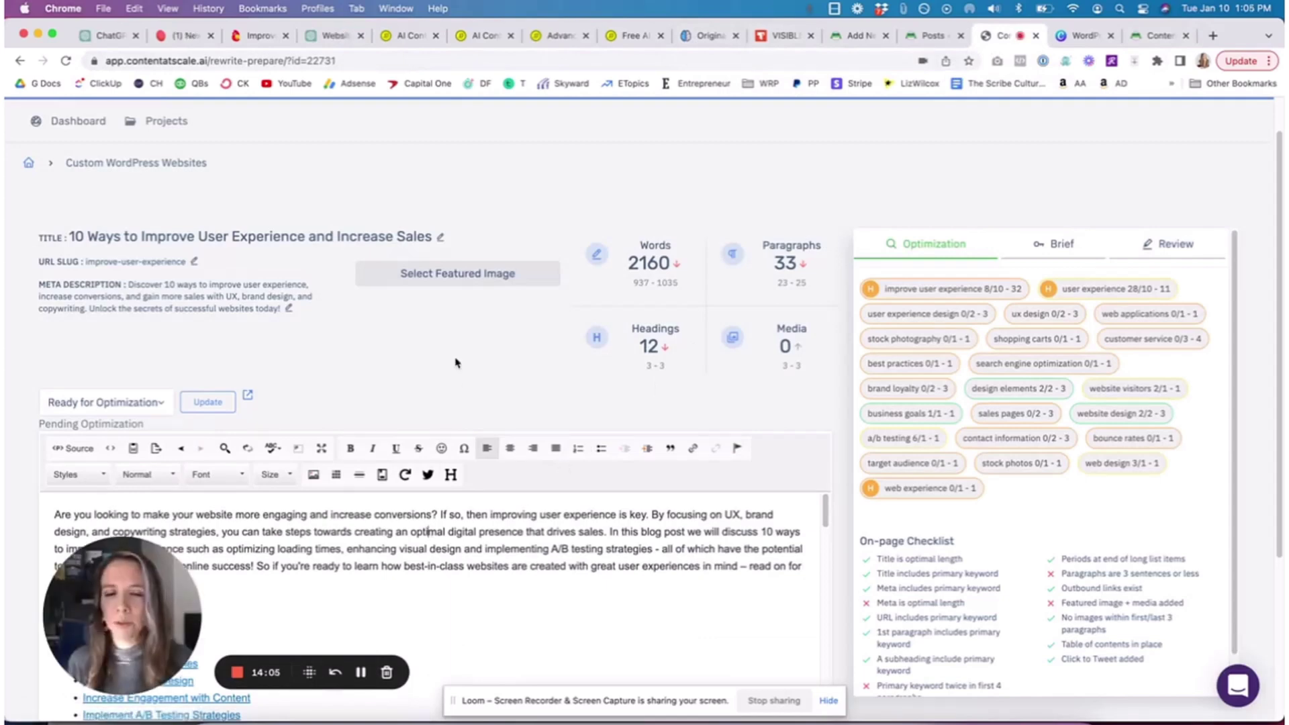
{"action": "scroll", "coordinate": [455, 366], "scroll_direction": "down", "scroll_amount": 3}
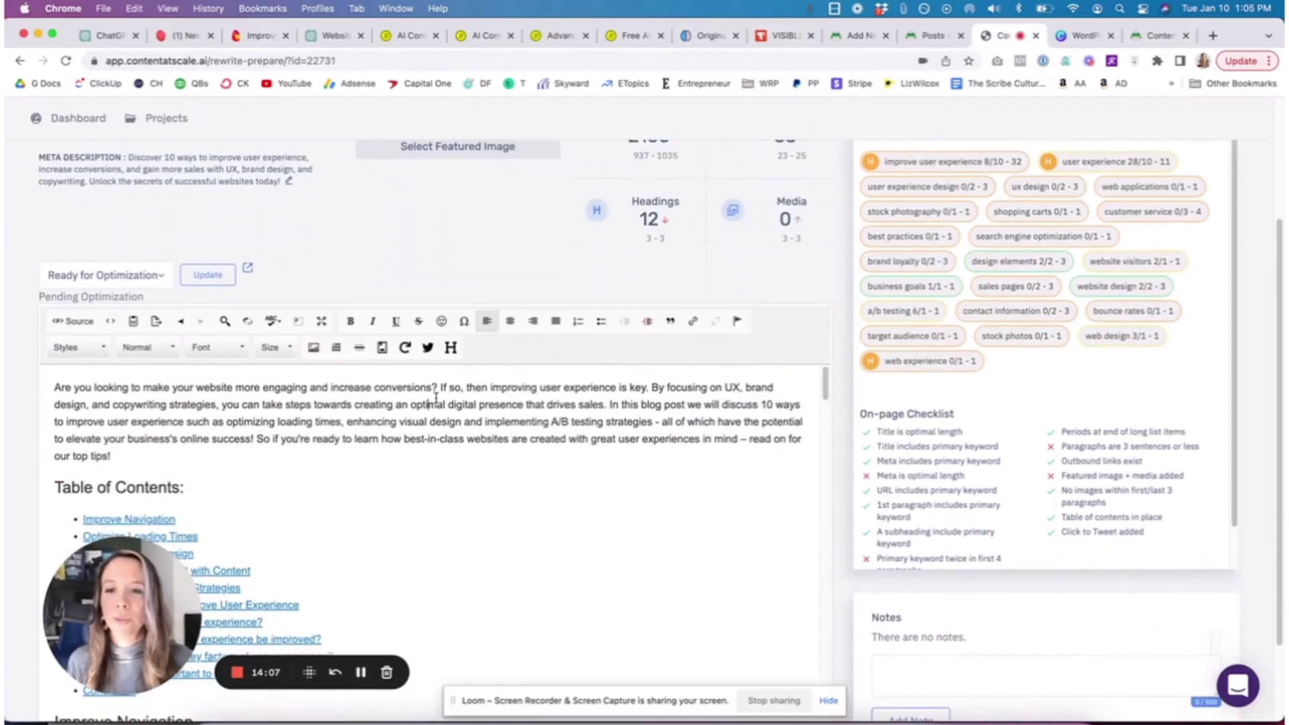
{"action": "left_click", "coordinate": [439, 388]}
{"action": "key", "text": "Return"}
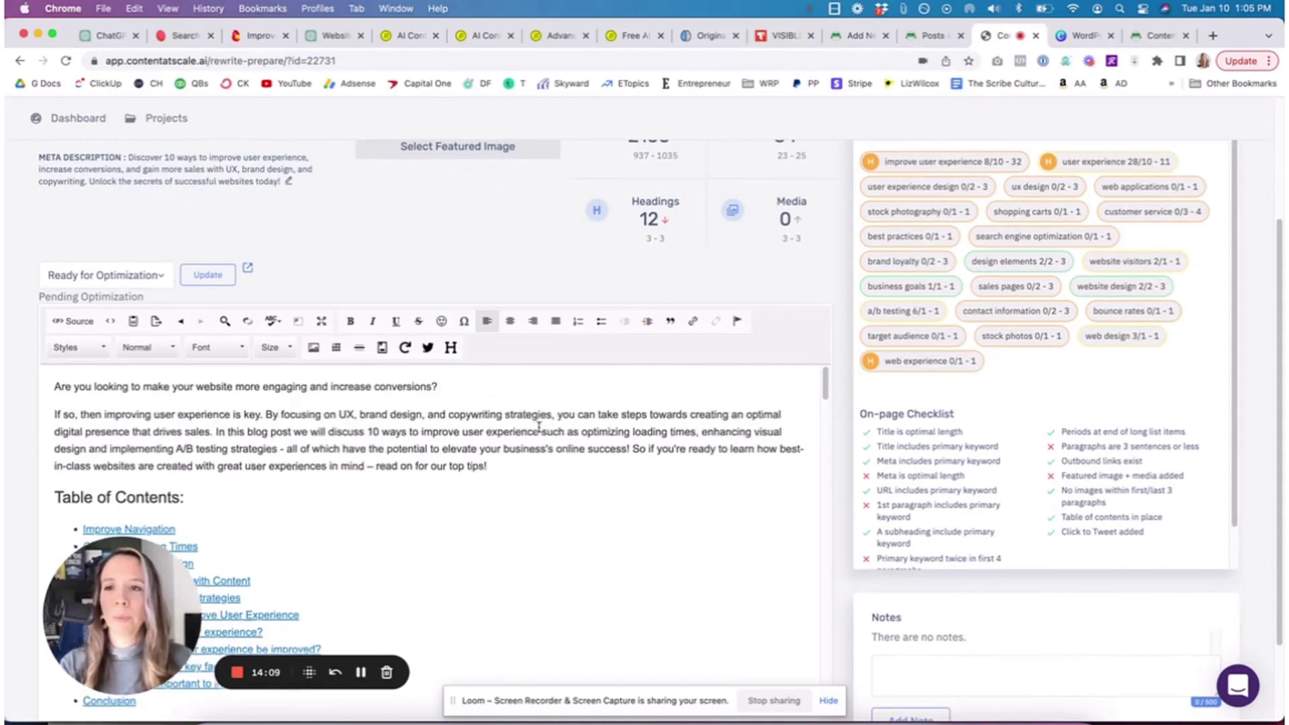
{"action": "scroll", "coordinate": [539, 427], "scroll_direction": "down", "scroll_amount": 3}
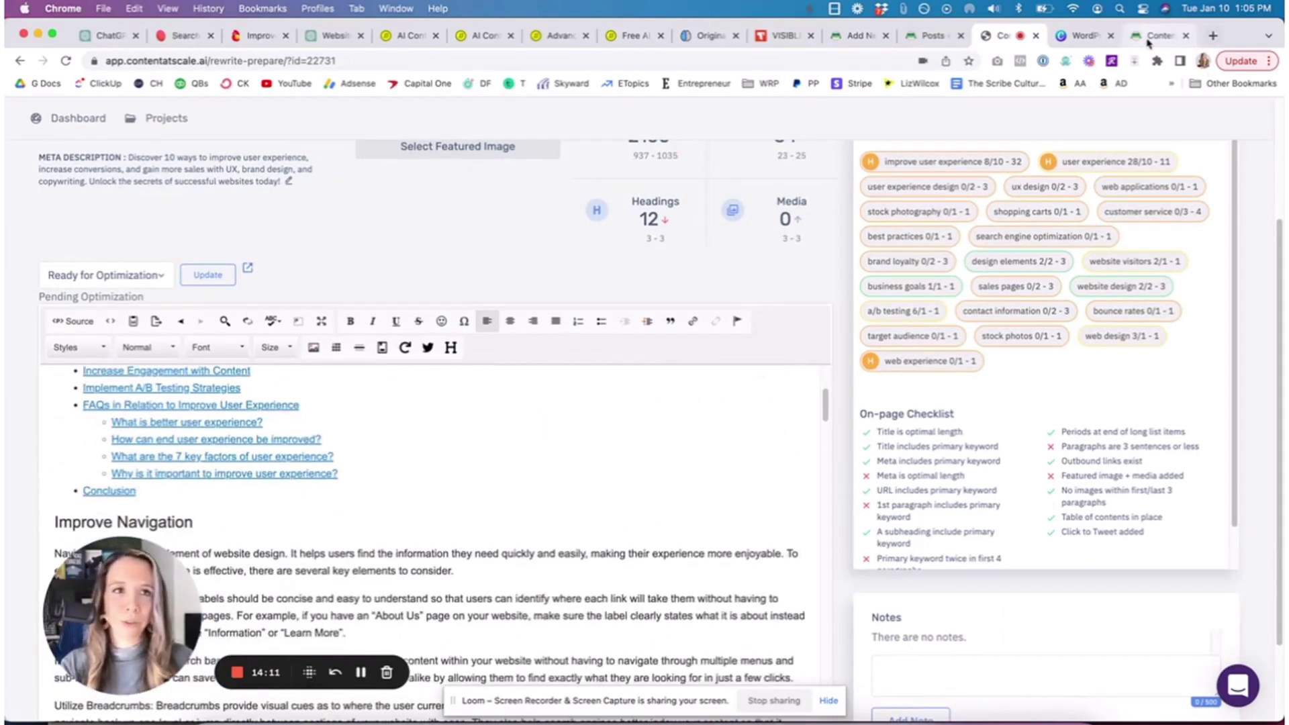
Step: Scroll through the edited article and save it
{"action": "left_click", "coordinate": [1134, 40]}
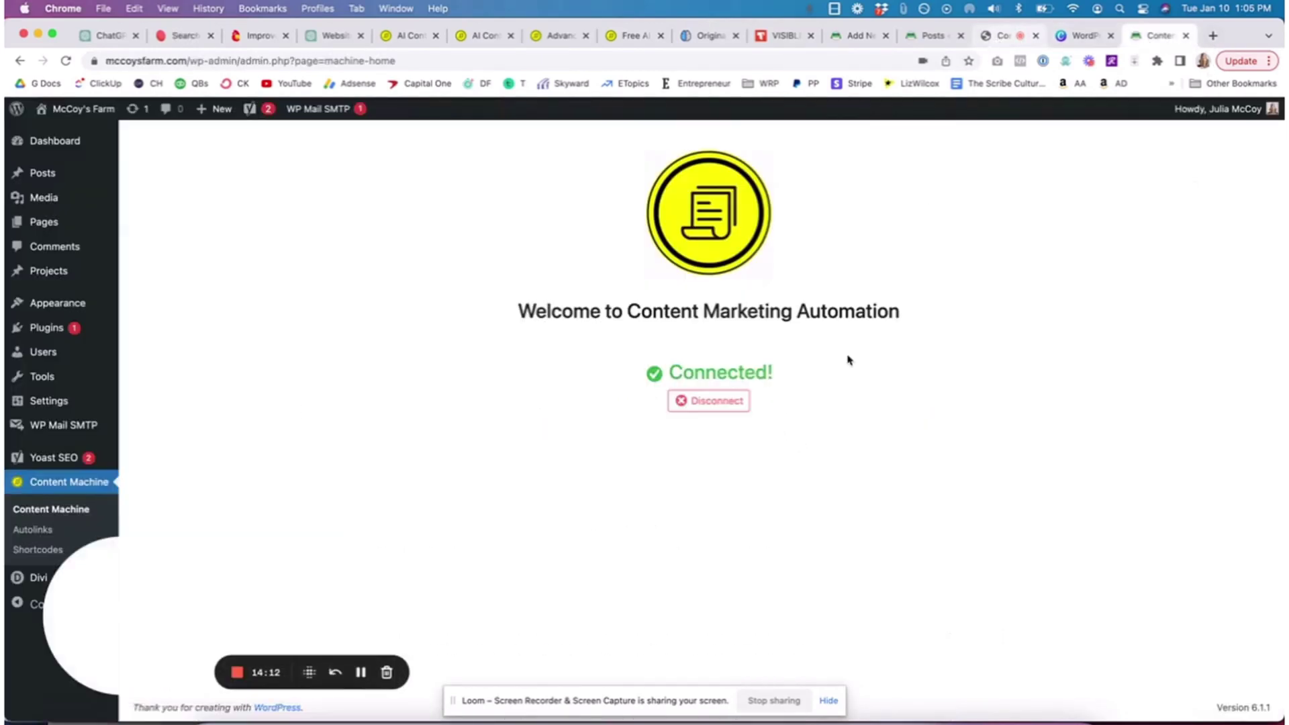
{"action": "key", "text": "super+shift+bracketleft"}
{"action": "key", "text": "super+shift+bracketleft"}
{"action": "scroll", "coordinate": [461, 481], "scroll_direction": "down", "scroll_amount": 5}
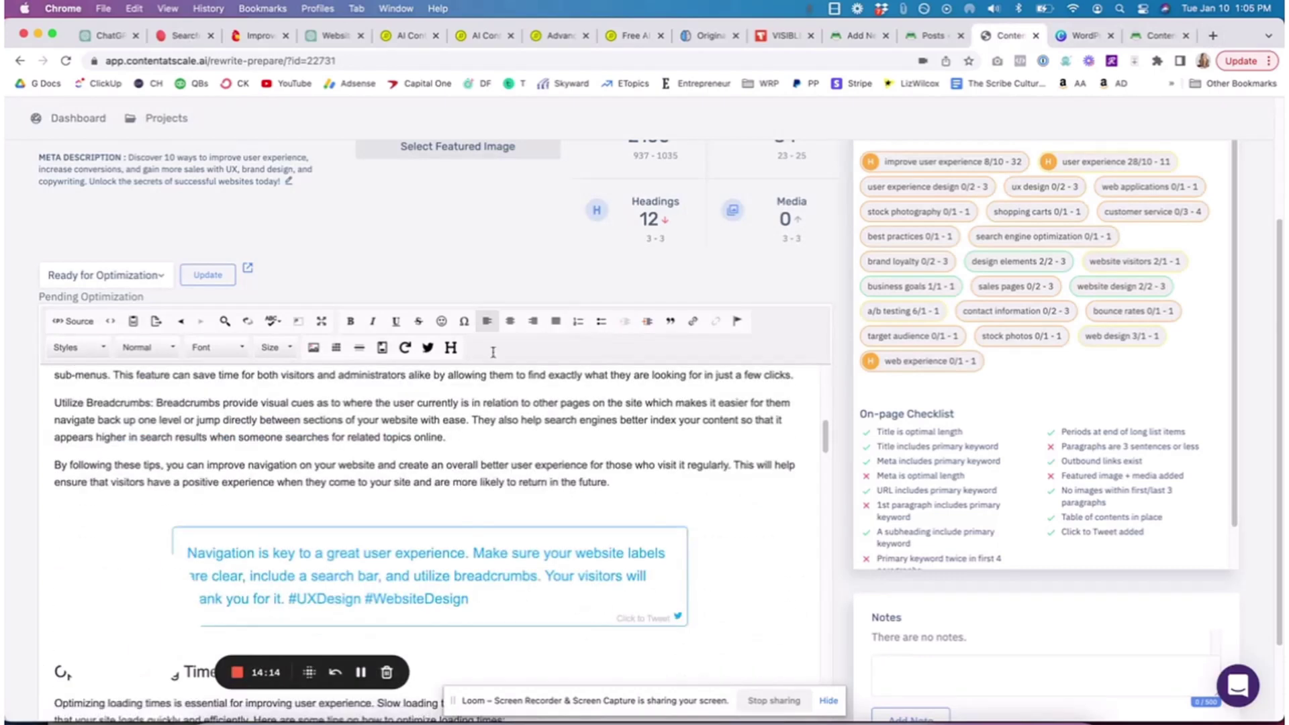
{"action": "scroll", "coordinate": [484, 302], "scroll_direction": "down", "scroll_amount": 1}
{"action": "scroll", "coordinate": [484, 302], "scroll_direction": "down", "scroll_amount": 1}
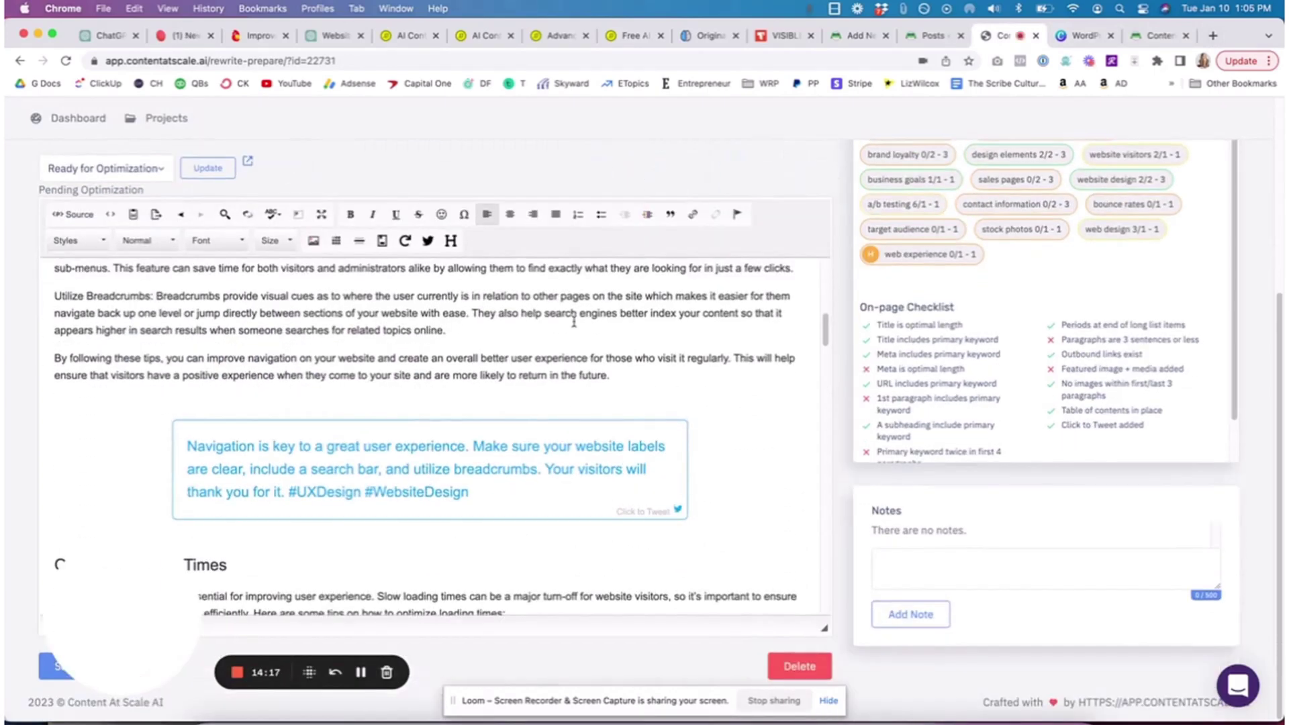
{"action": "scroll", "coordinate": [574, 322], "scroll_direction": "down", "scroll_amount": 10}
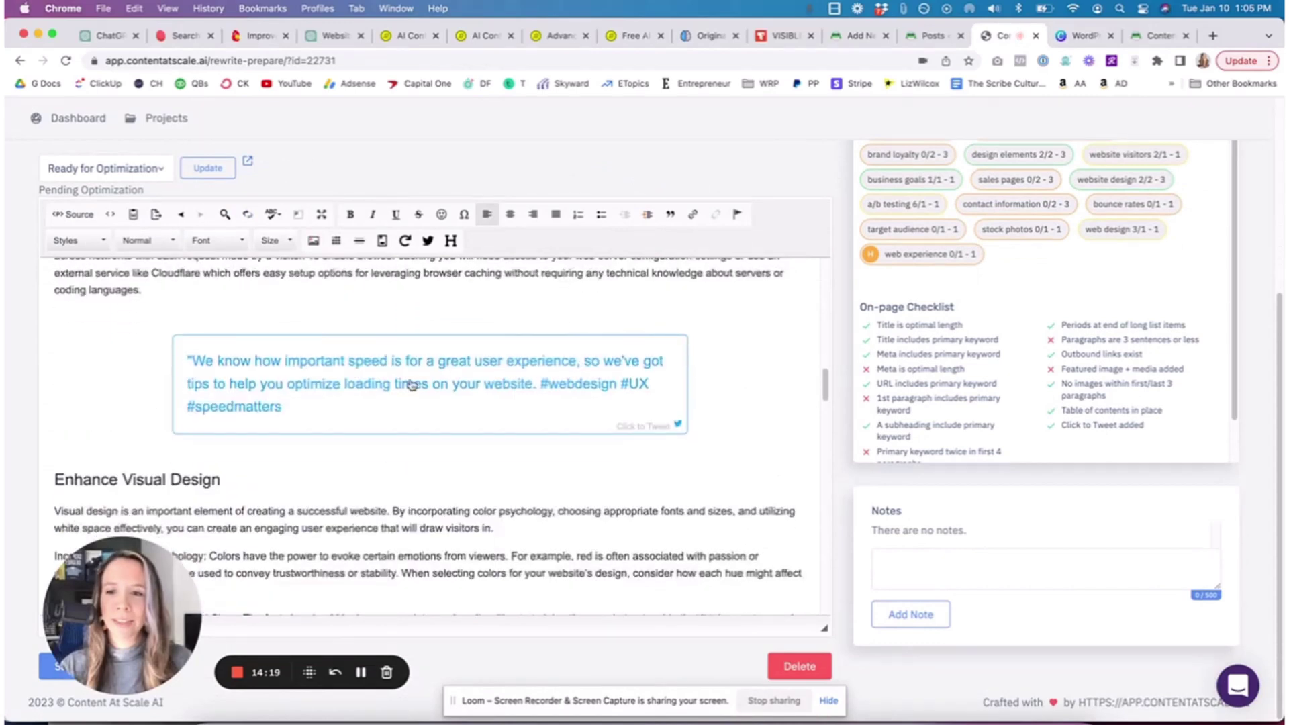
{"action": "left_click_drag", "start_coordinate": [76, 646], "coordinate": [200, 642]}
{"action": "left_click", "coordinate": [60, 665]}
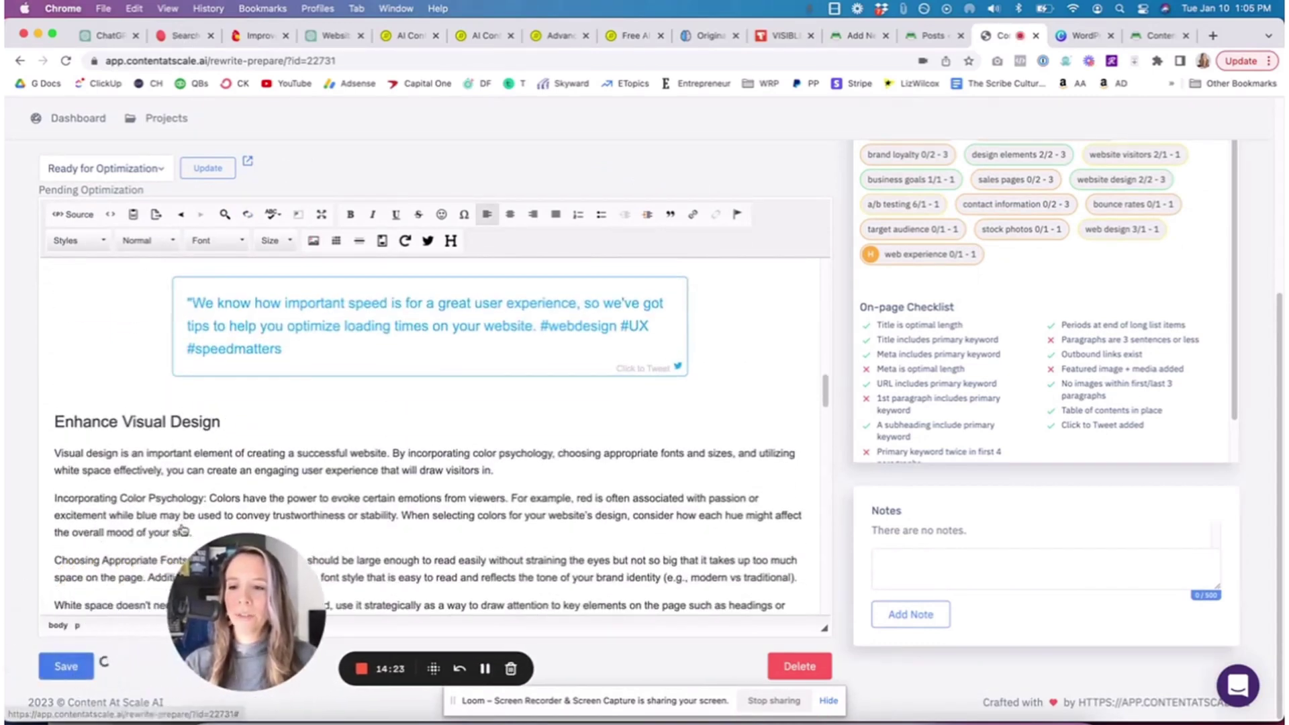
{"action": "scroll", "coordinate": [377, 496], "scroll_direction": "up", "scroll_amount": 15}
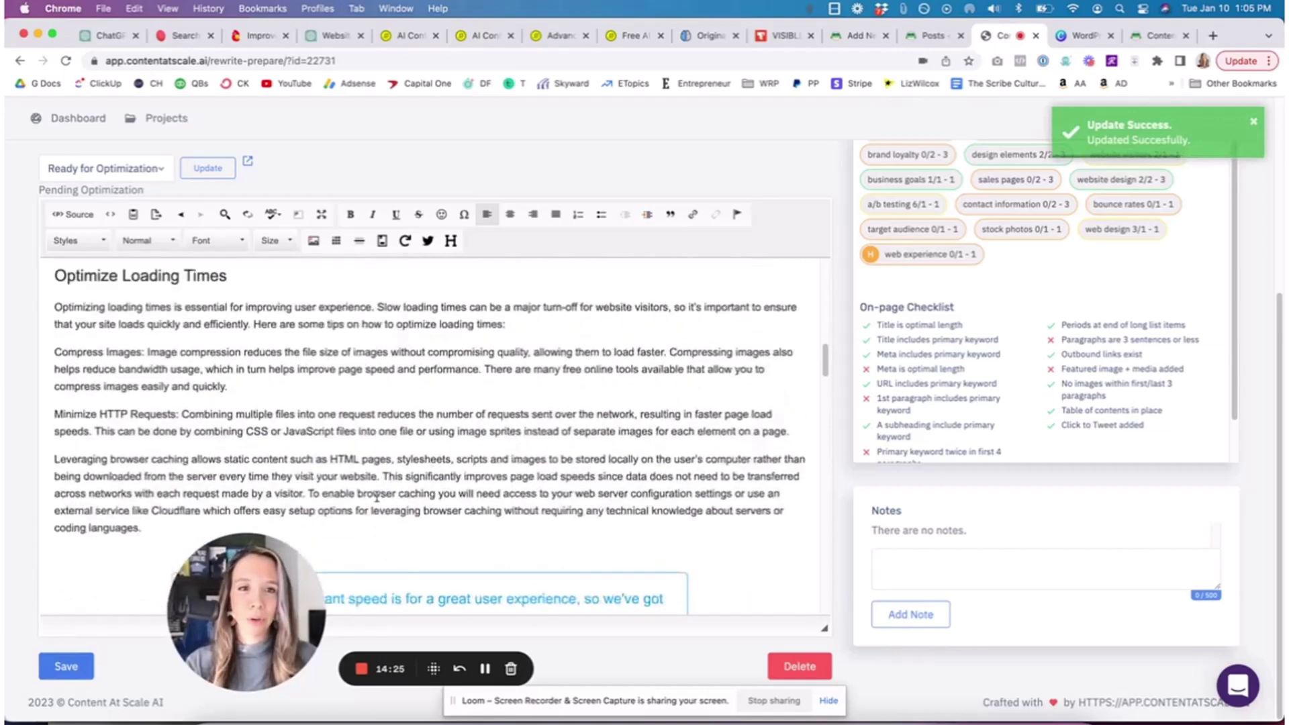
{"action": "scroll", "coordinate": [465, 249], "scroll_direction": "up", "scroll_amount": 3}
{"action": "scroll", "coordinate": [465, 249], "scroll_direction": "up", "scroll_amount": 2}
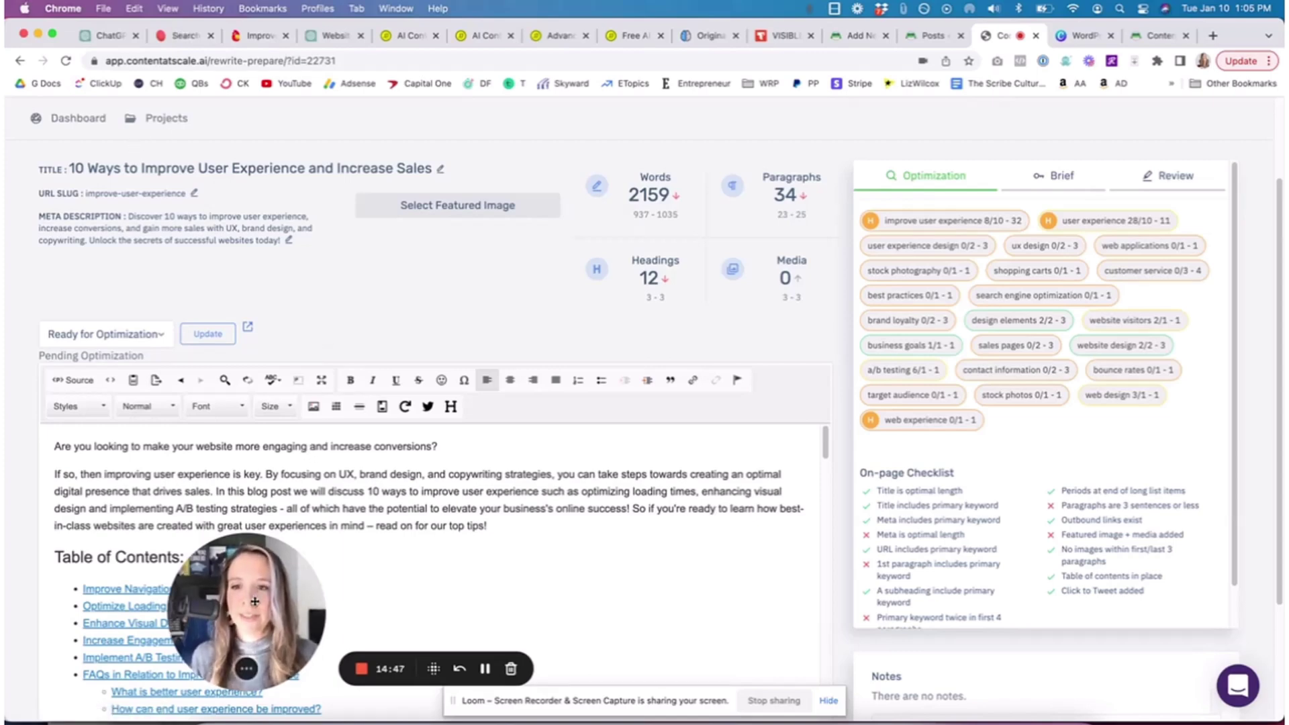
Step: Select all of the article text with Cmd+A, briefly checking the Originality.ai tab
{"action": "left_click_drag", "start_coordinate": [255, 602], "coordinate": [863, 618]}
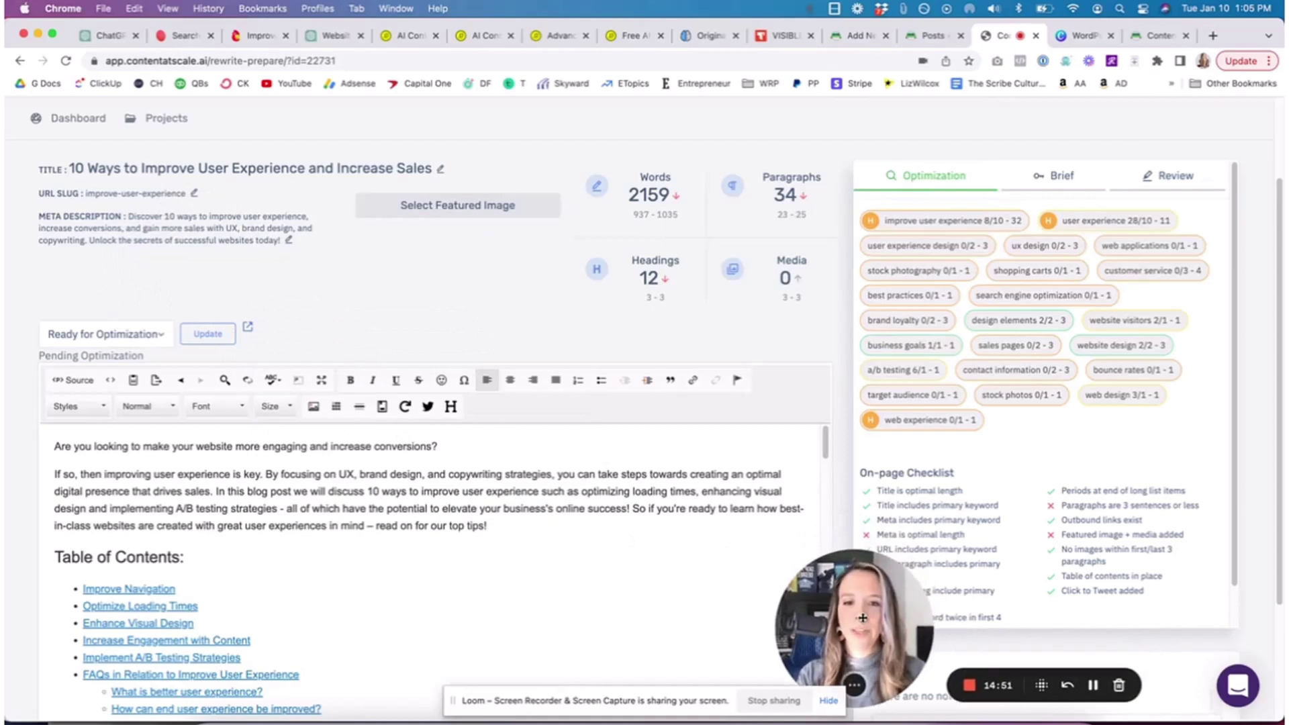
{"action": "key", "text": "super+a"}
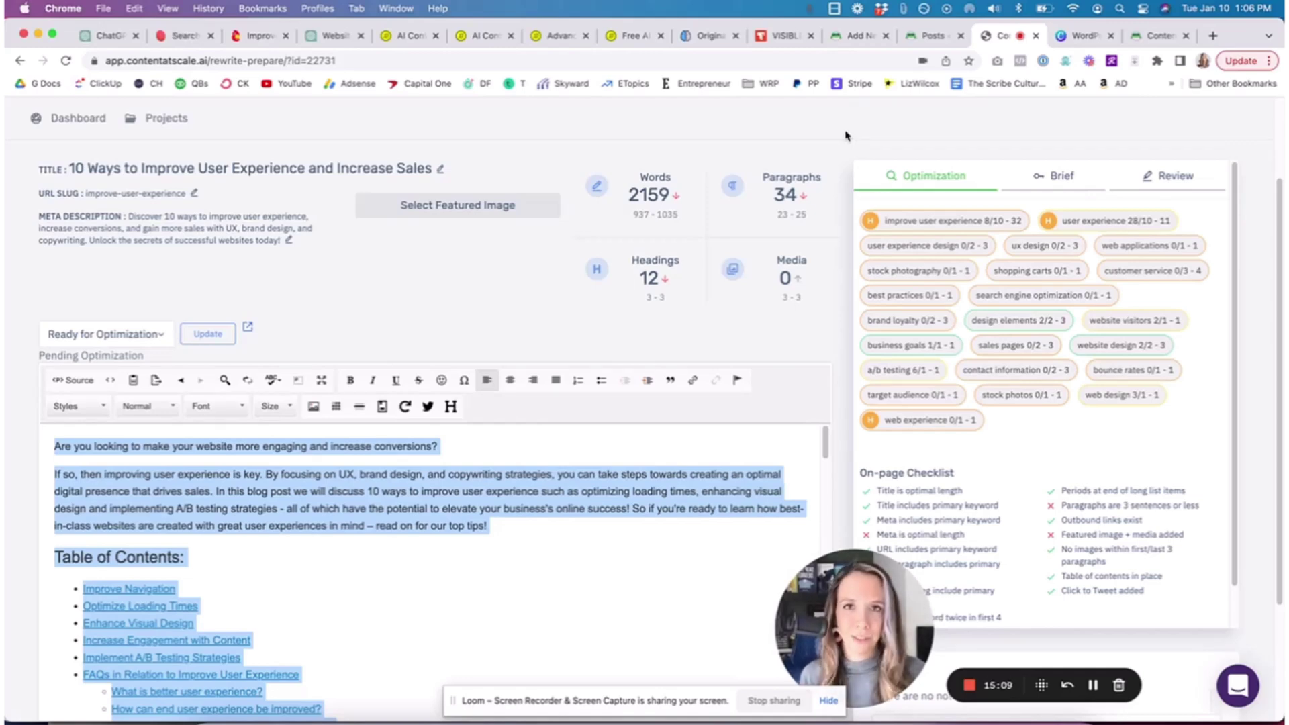
{"action": "left_click", "coordinate": [700, 37]}
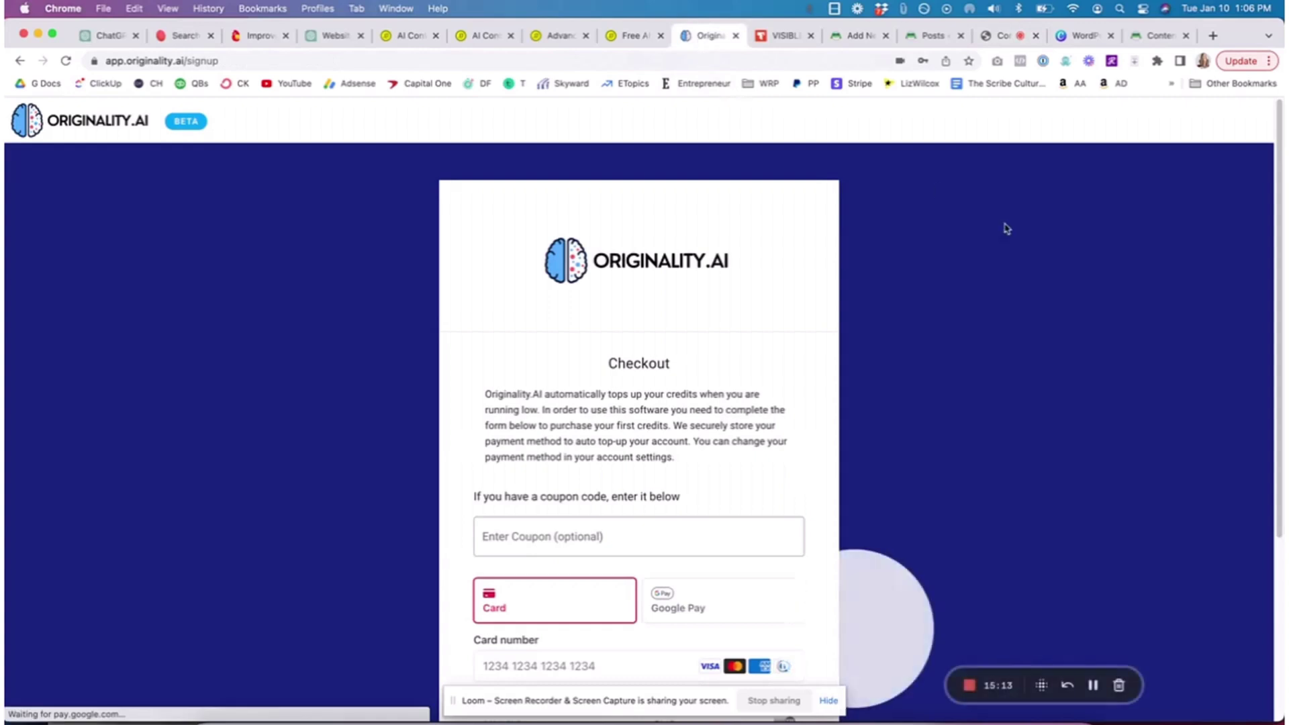
{"action": "left_click", "coordinate": [1009, 37]}
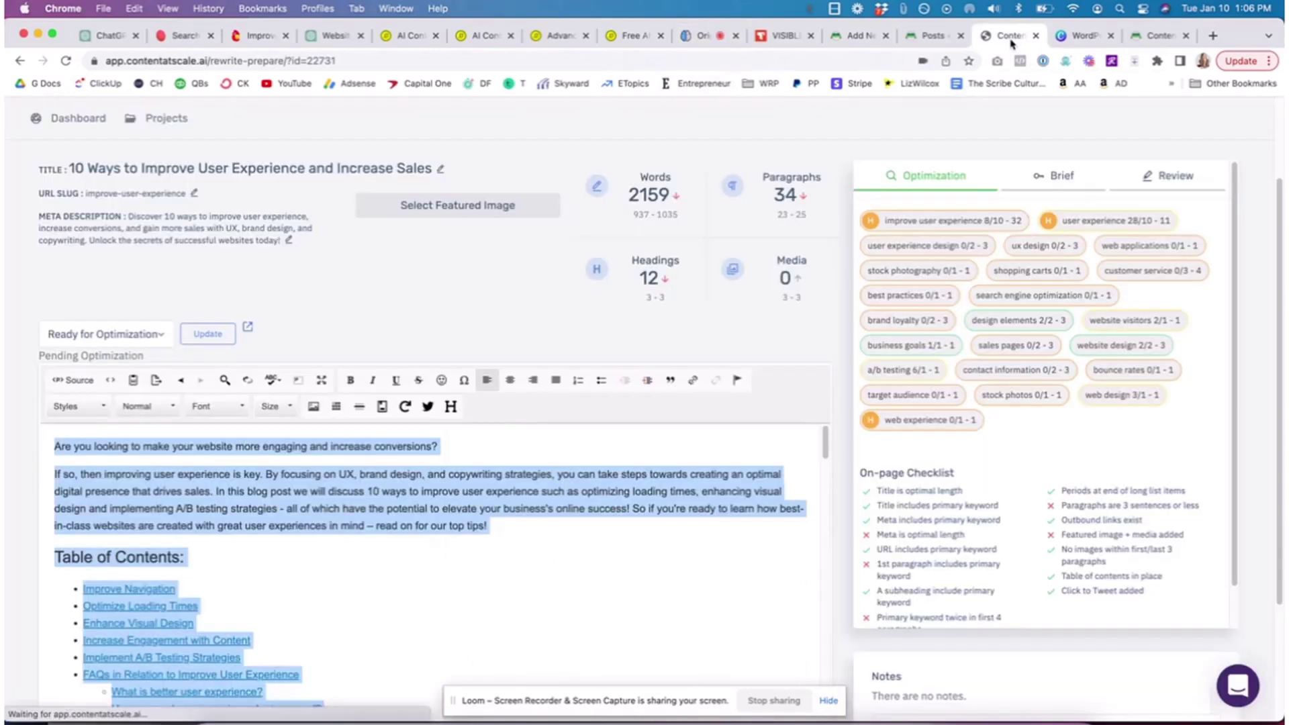
Step: Paste the edited article into AI Detector and run the check, scoring 100% human
{"action": "left_click", "coordinate": [481, 39]}
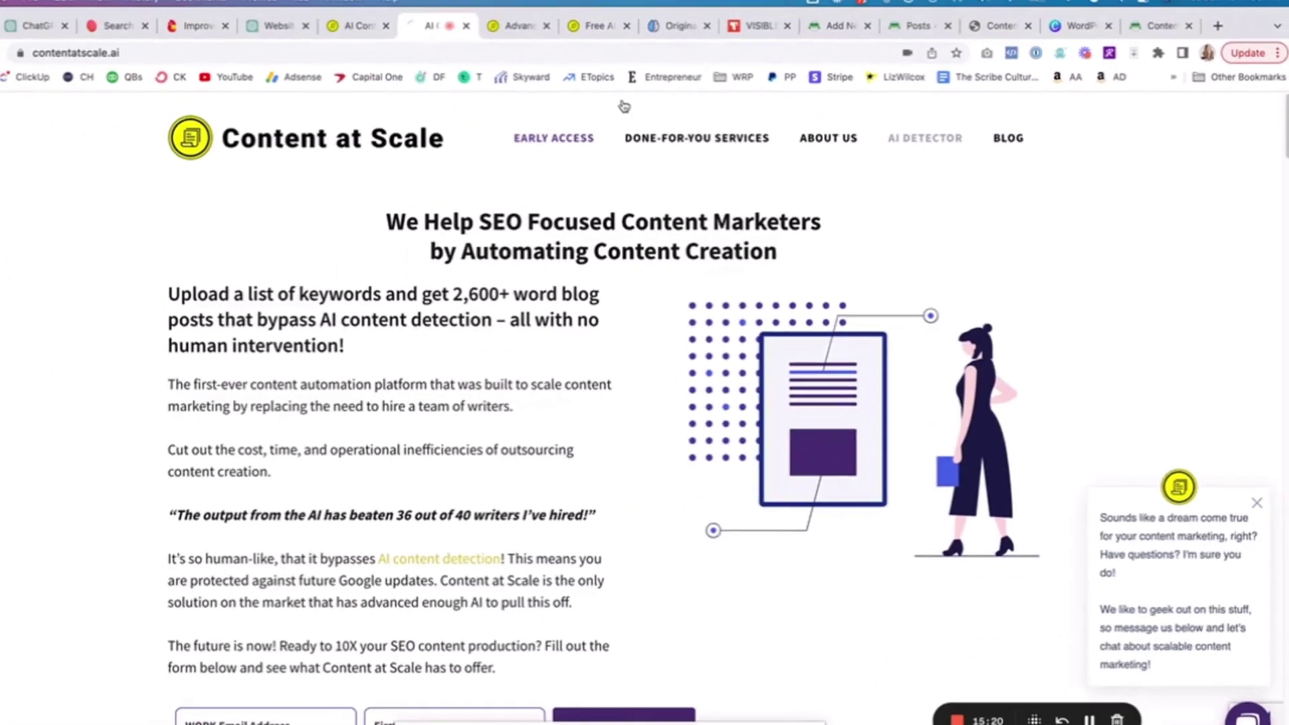
{"action": "left_click", "coordinate": [747, 131]}
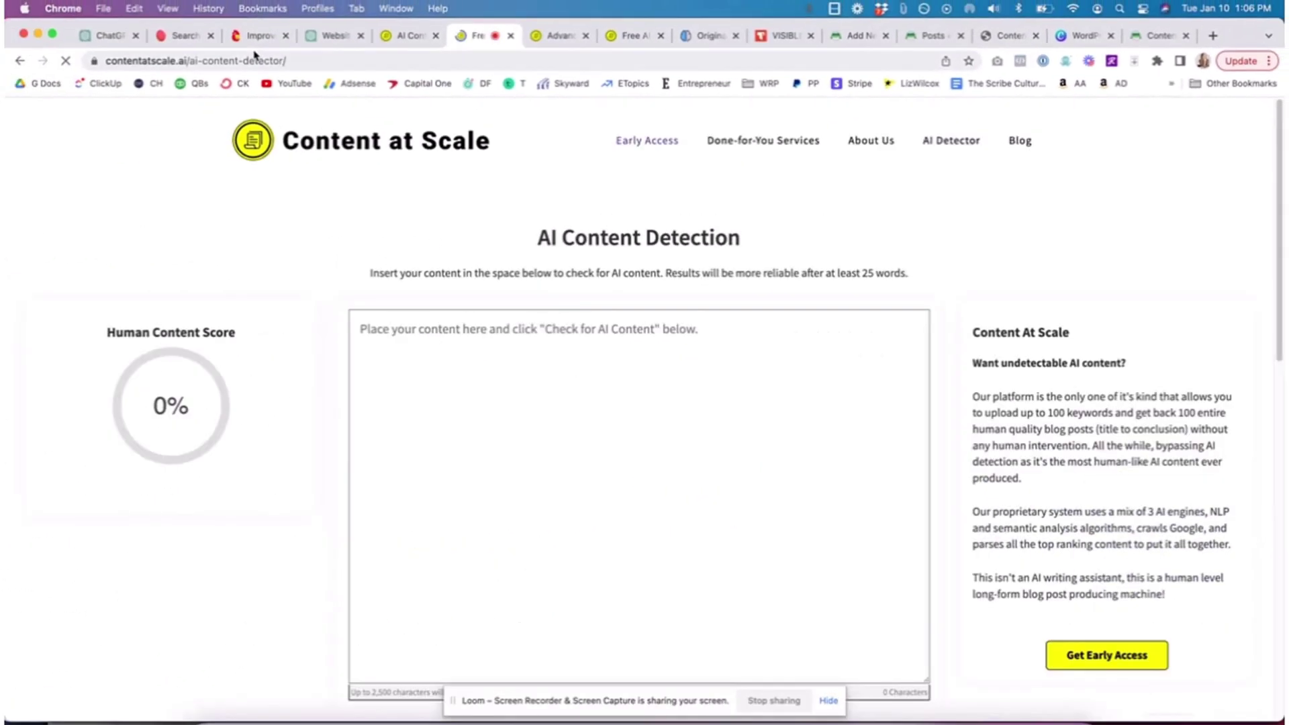
{"action": "left_click", "coordinate": [639, 363]}
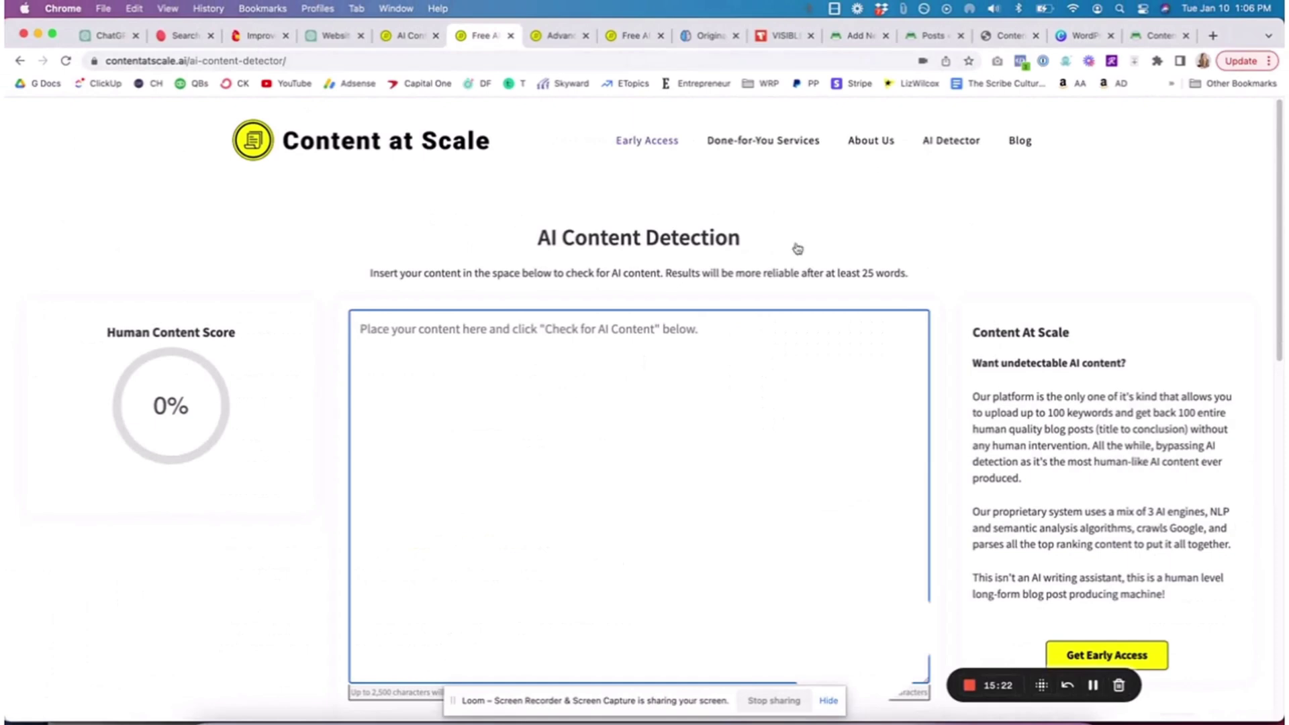
{"action": "key", "text": "super+v"}
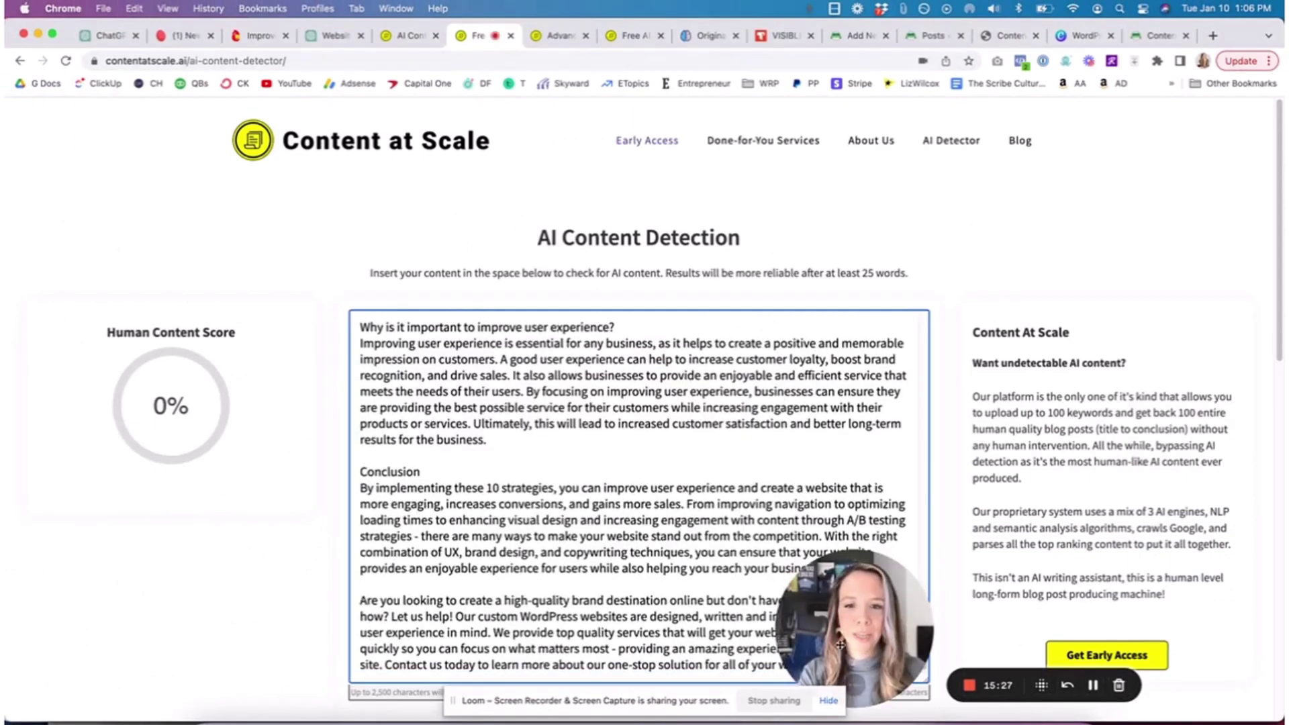
{"action": "left_click_drag", "start_coordinate": [847, 625], "coordinate": [142, 616]}
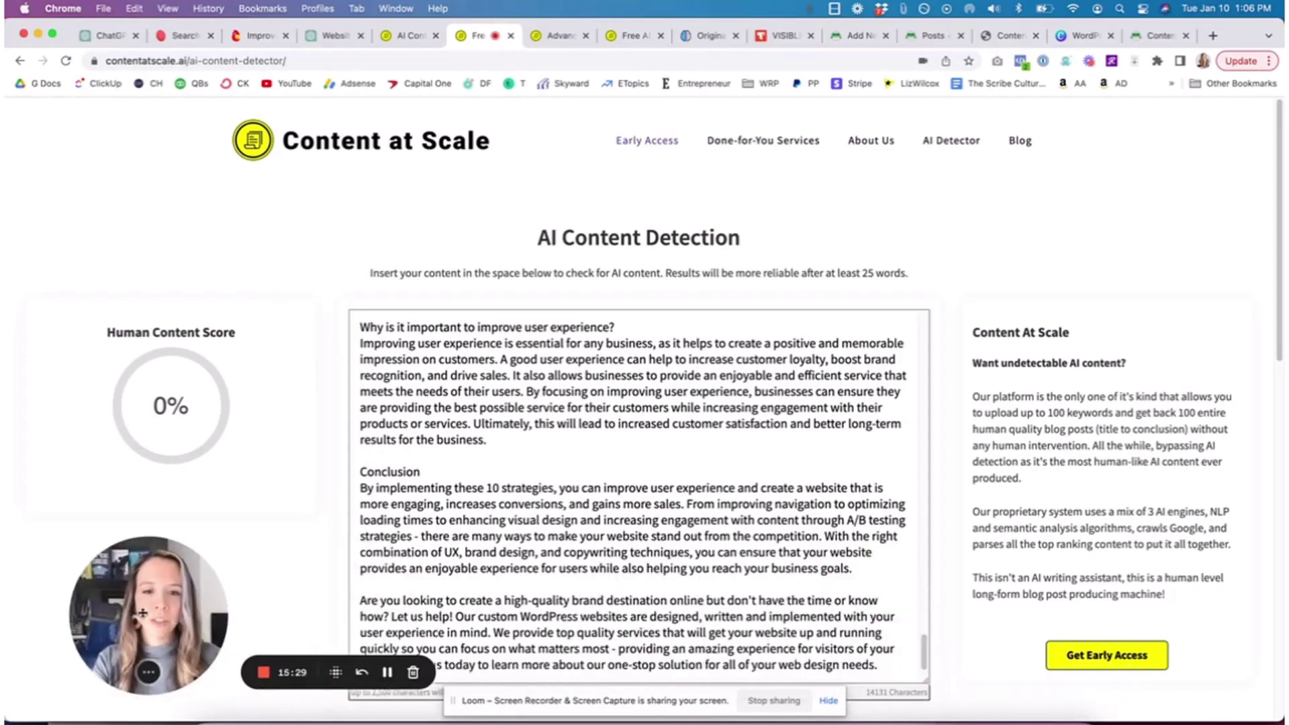
{"action": "scroll", "coordinate": [748, 559], "scroll_direction": "down", "scroll_amount": 3}
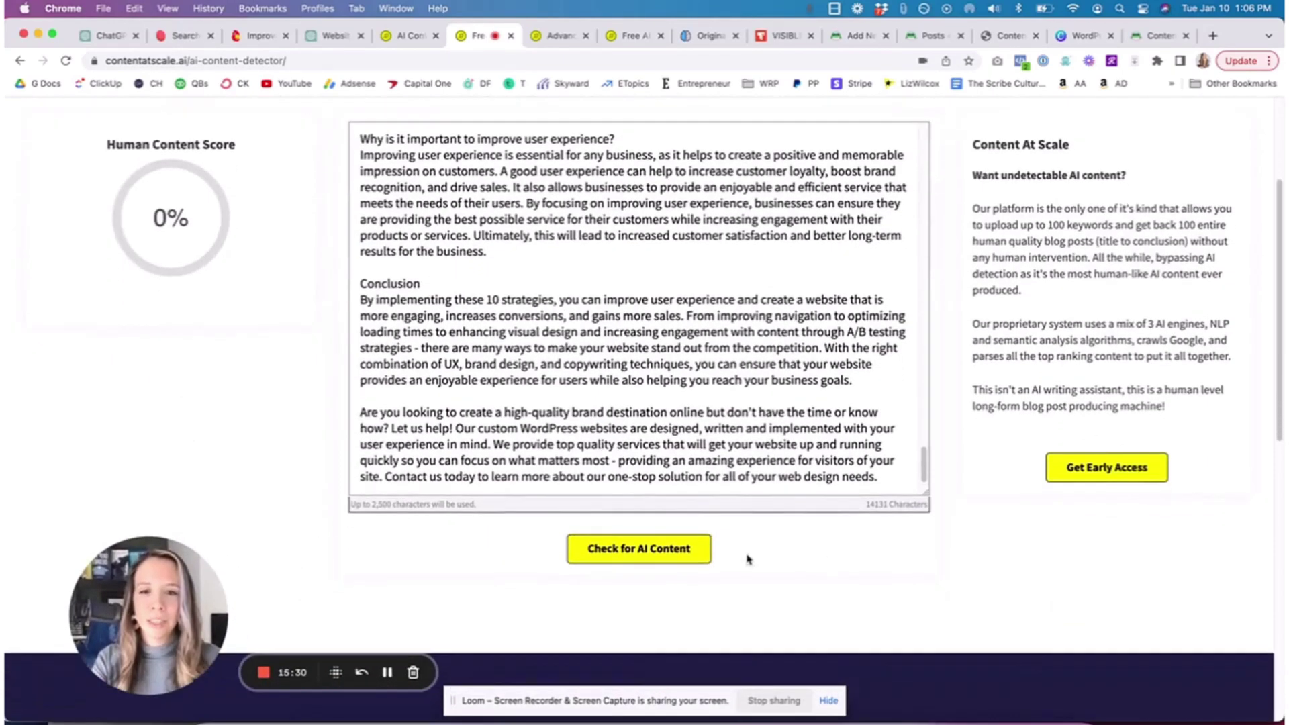
{"action": "left_click", "coordinate": [675, 552]}
{"action": "scroll", "coordinate": [849, 437], "scroll_direction": "up", "scroll_amount": 1}
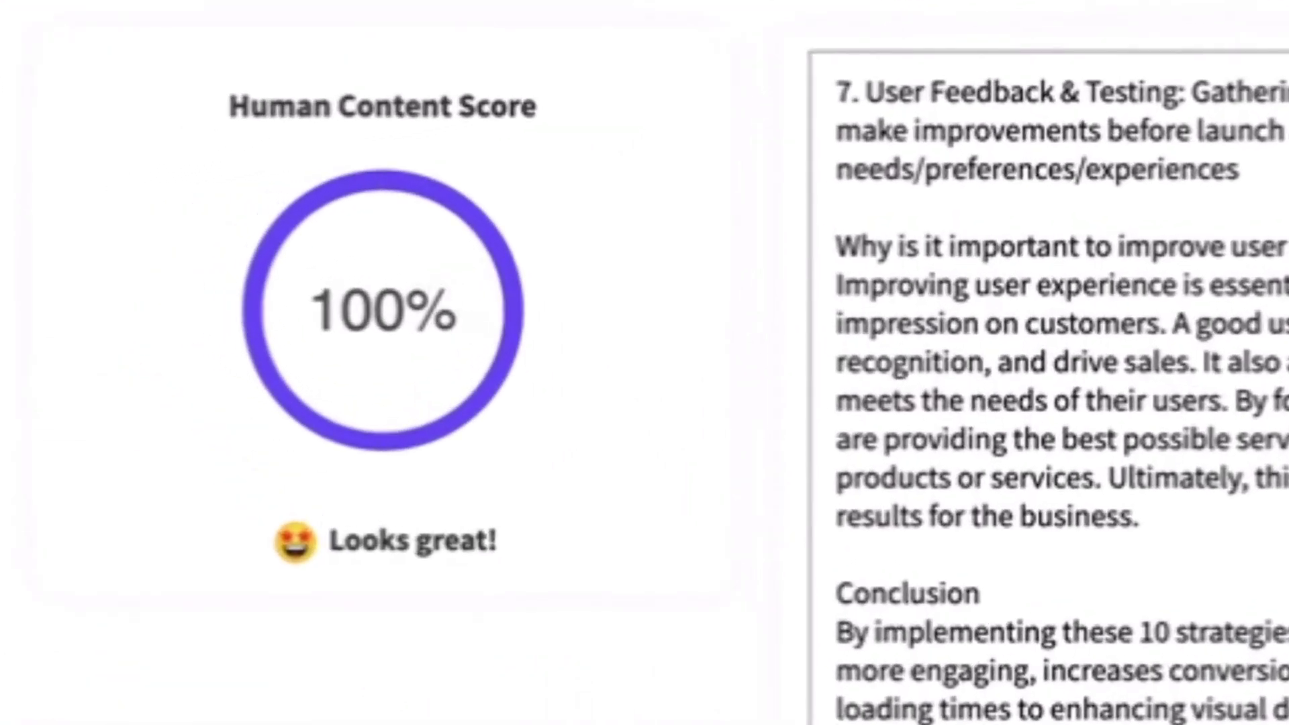
{"action": "scroll", "coordinate": [1060, 389], "scroll_direction": "up", "scroll_amount": 2}
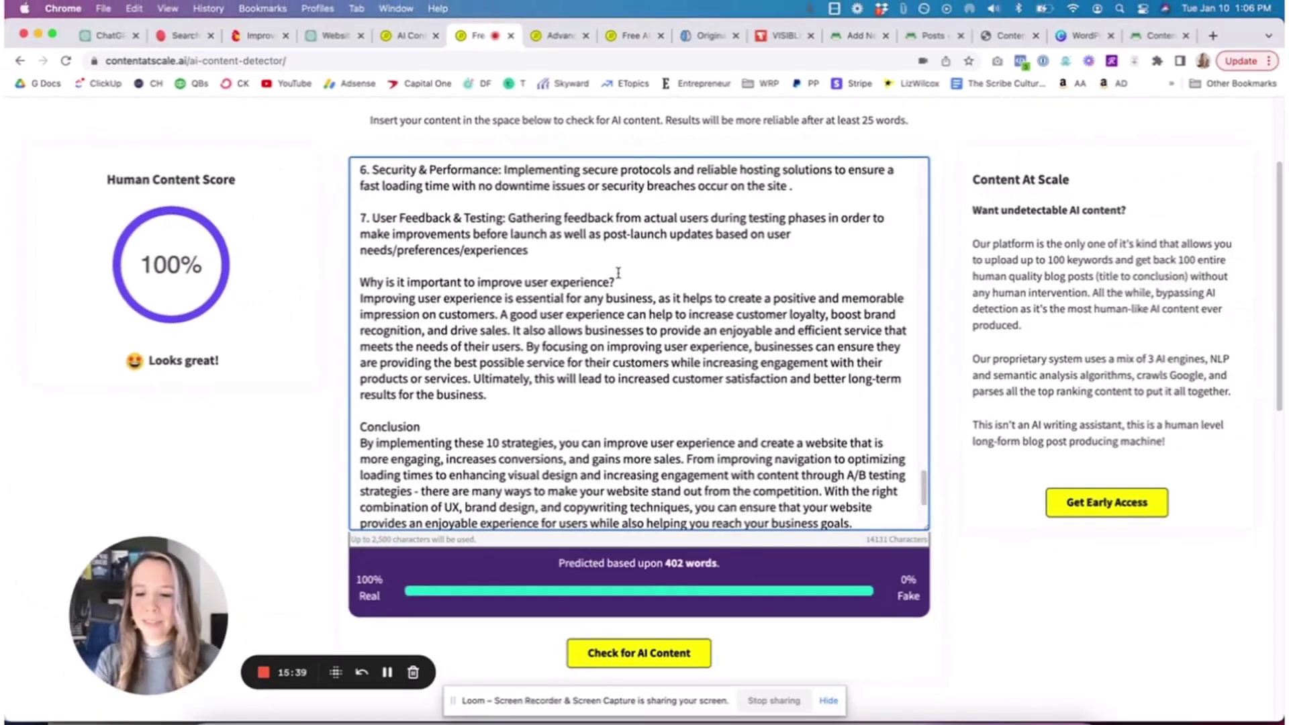
{"action": "key", "text": "super+a"}
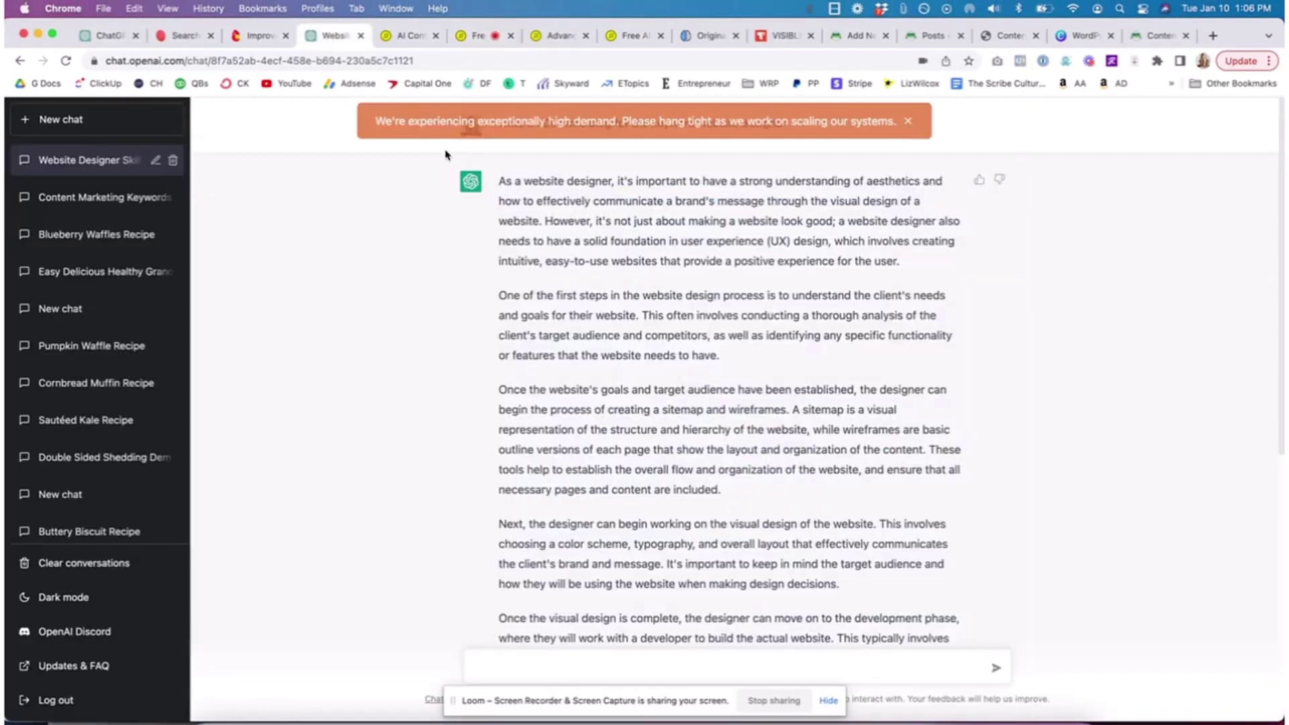
Step: Copy ChatGPT's website-designer answer and paste it into the AI Detector box
{"action": "left_click", "coordinate": [334, 36]}
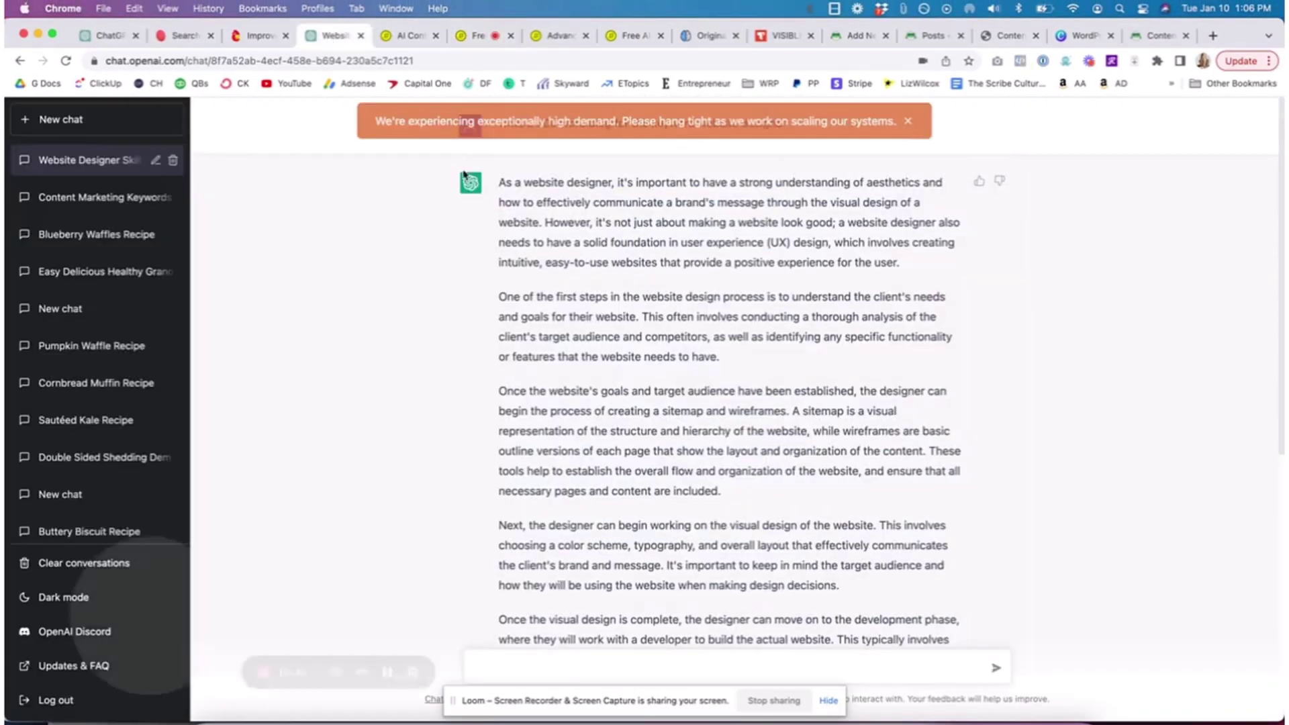
{"action": "left_click_drag", "start_coordinate": [500, 182], "coordinate": [894, 588]}
{"action": "left_click", "coordinate": [699, 37]}
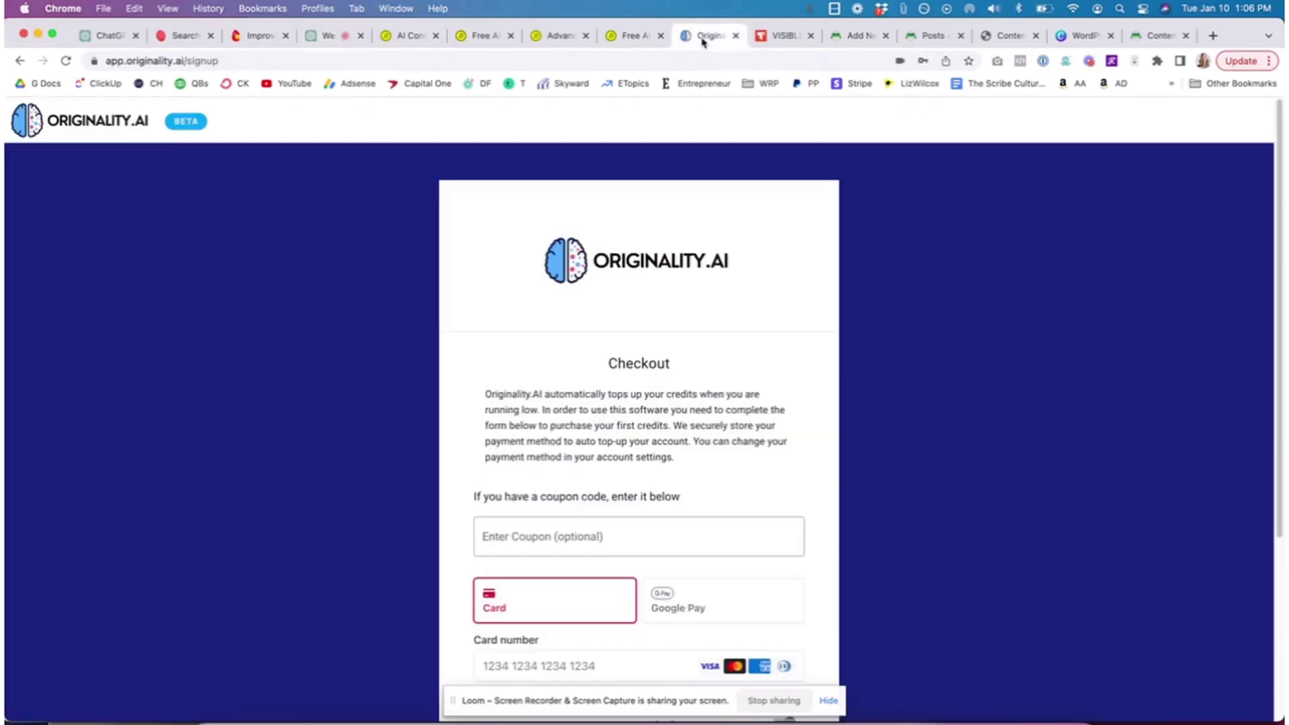
{"action": "left_click", "coordinate": [627, 36]}
{"action": "left_click", "coordinate": [532, 486]}
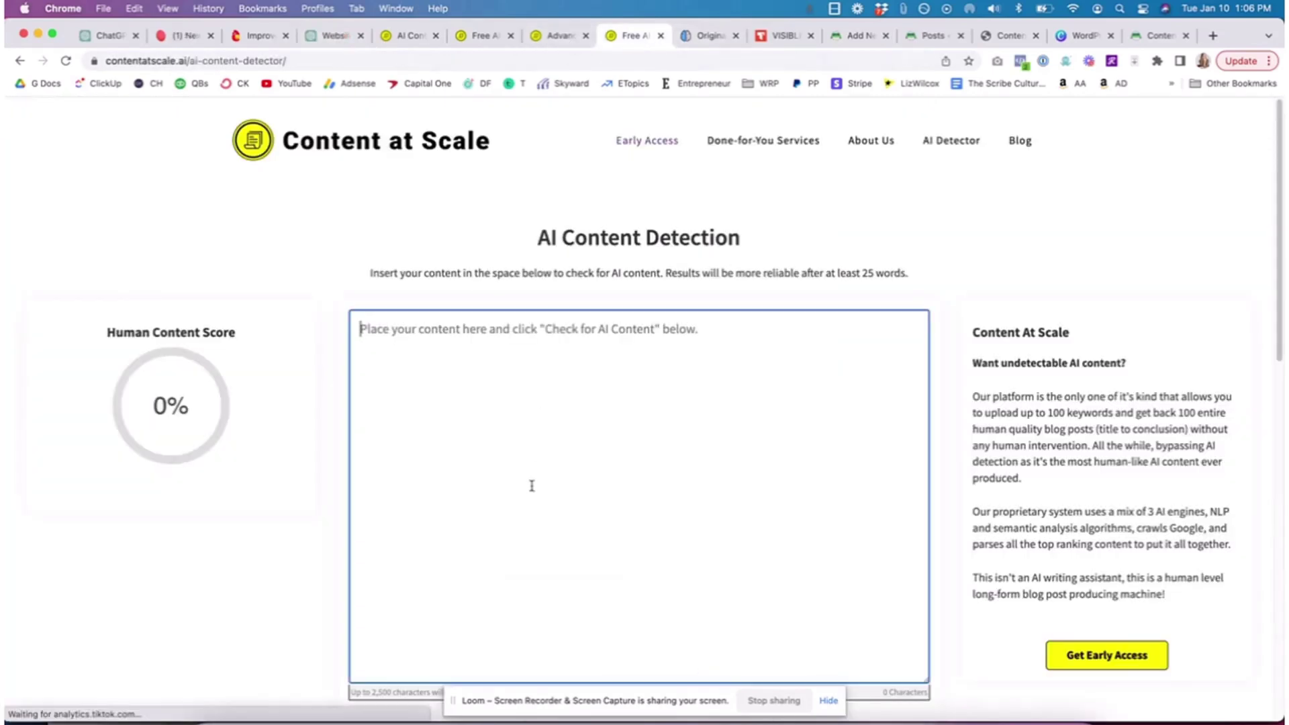
{"action": "type", "text": "As a website designer, it's important to have a strong understanding of aesthetics and how to effectively communicate a brand's message through the visual design of a website. However, it's not just about making a website look good, a website designer also needs to have a solid foundation in user experience (UX) design, which involves creating intuitive, easy-to-use websites that provide a positive experience for the user.  One of the first steps in the website design process is to understand the client's needs and goals for their website. This often involves conducting research to gain a thorough understanding of the client's target audience and competitors, as well as identifying any specific functionality or features that the website needs to have.  Once the website's goals and target audience have been established, the designer can begin the process of creating a sitemap and wireframes. A sitemap is a visual representation of the structure and hierarchy of the website, while wireframes are basic outline versions of each page that show the layout and organization of the content. These tools help to establish the overall flow and organization of the website, and ensure that all necessary pages and content are included.  Next, the designer can begin working on the visual design of the website. This involves choosing a color scheme, typography, and overall layout that effectively communicates the client's brand and message. It's important to keep in mind the target audience and how they will be using the website when making design decisions."}
Step: Run the AI check on ChatGPT's text, scoring 0% human, Obviously AI, 100% Fake
{"action": "scroll", "coordinate": [1073, 448], "scroll_direction": "down", "scroll_amount": 7}
{"action": "scroll", "coordinate": [907, 376], "scroll_direction": "down", "scroll_amount": 5}
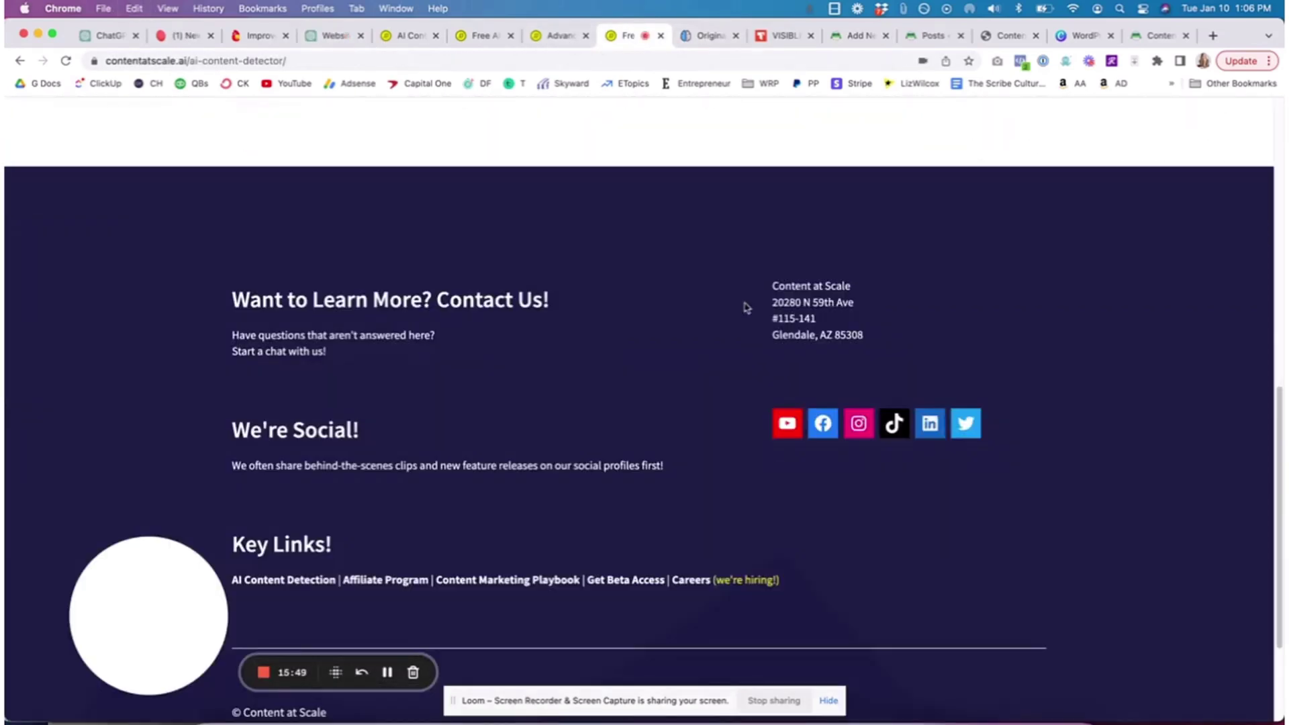
{"action": "scroll", "coordinate": [743, 308], "scroll_direction": "up", "scroll_amount": 10}
{"action": "left_click", "coordinate": [636, 656]}
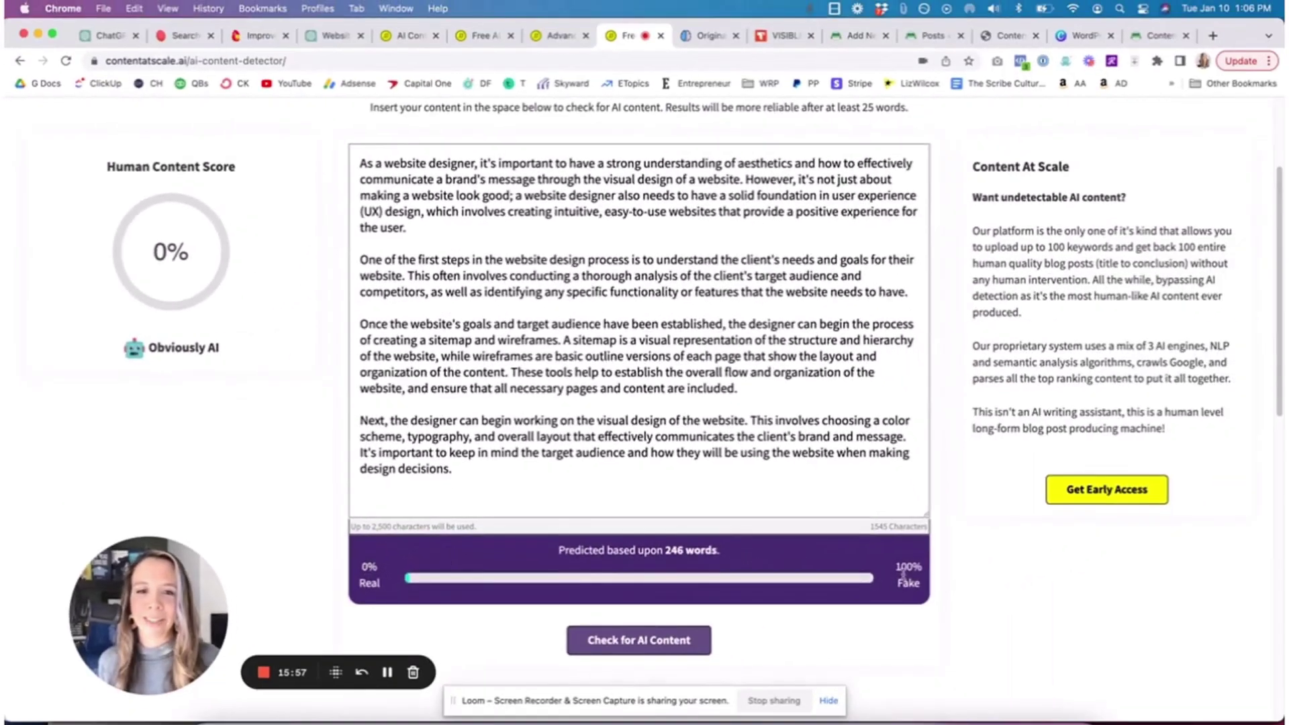
{"action": "left_click_drag", "start_coordinate": [930, 592], "coordinate": [890, 571]}
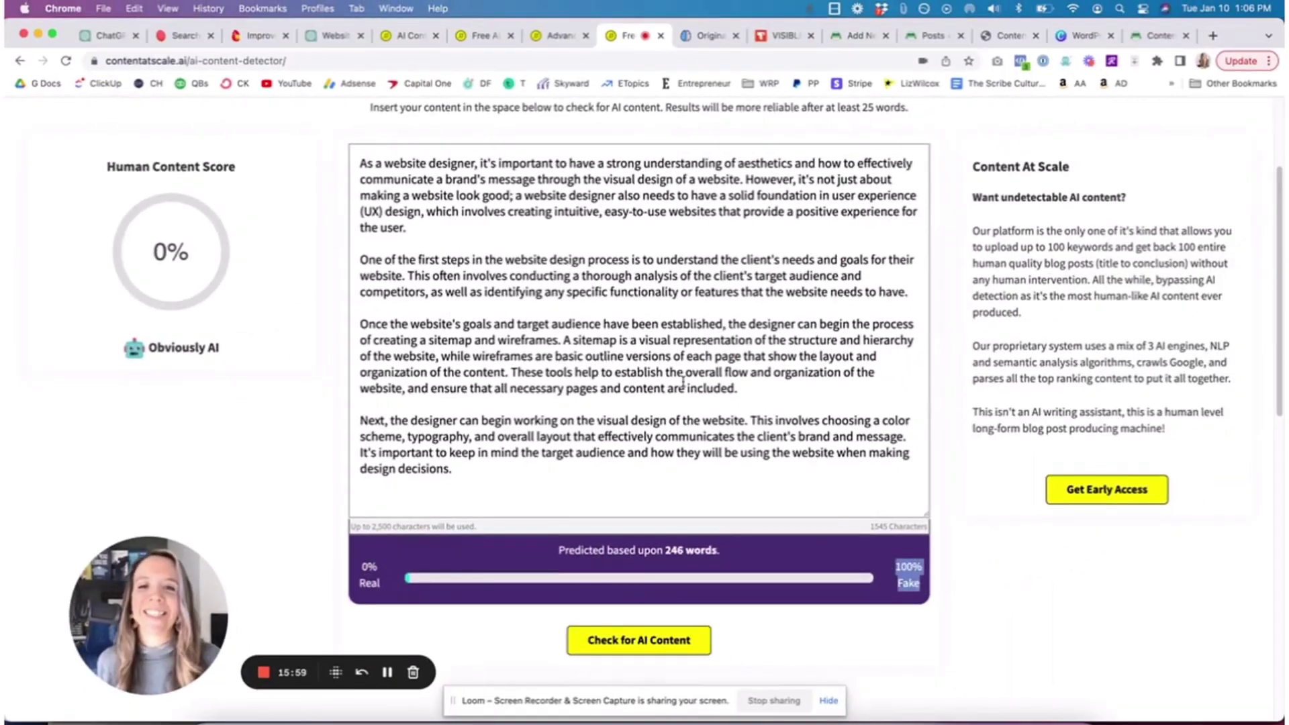
{"action": "left_click", "coordinate": [339, 37]}
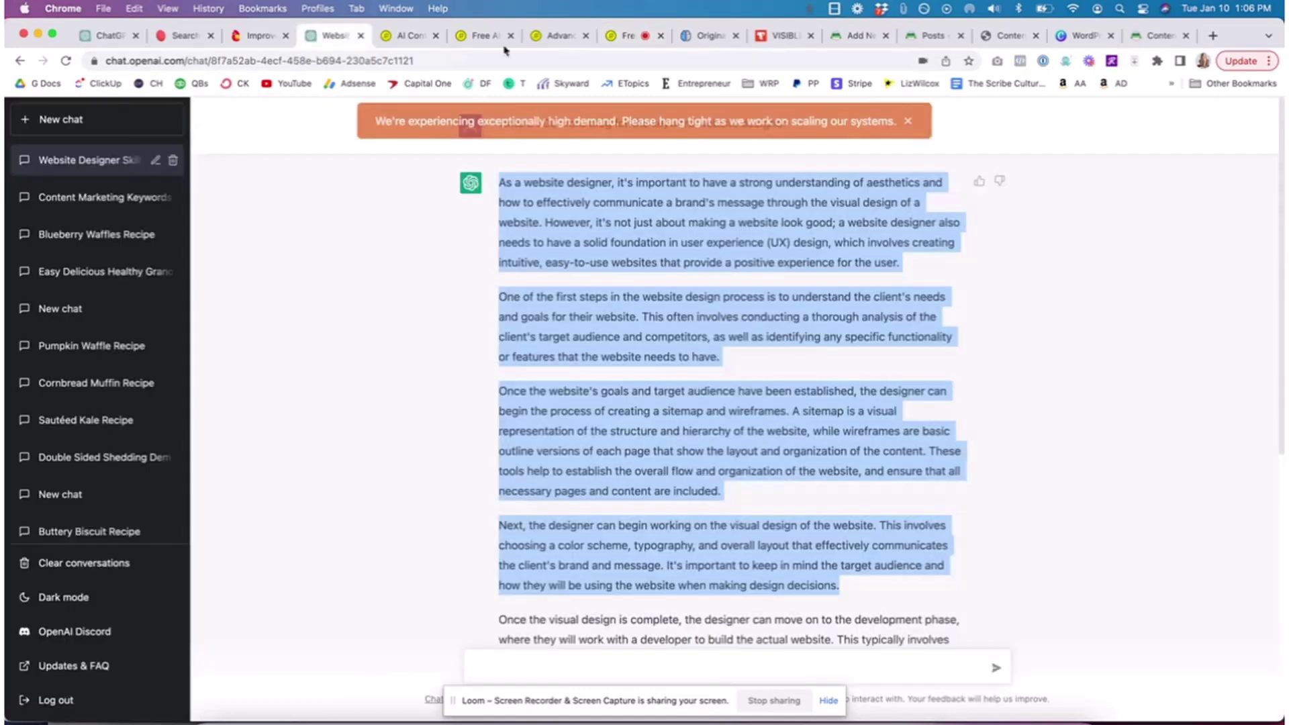
{"action": "left_click", "coordinate": [618, 37]}
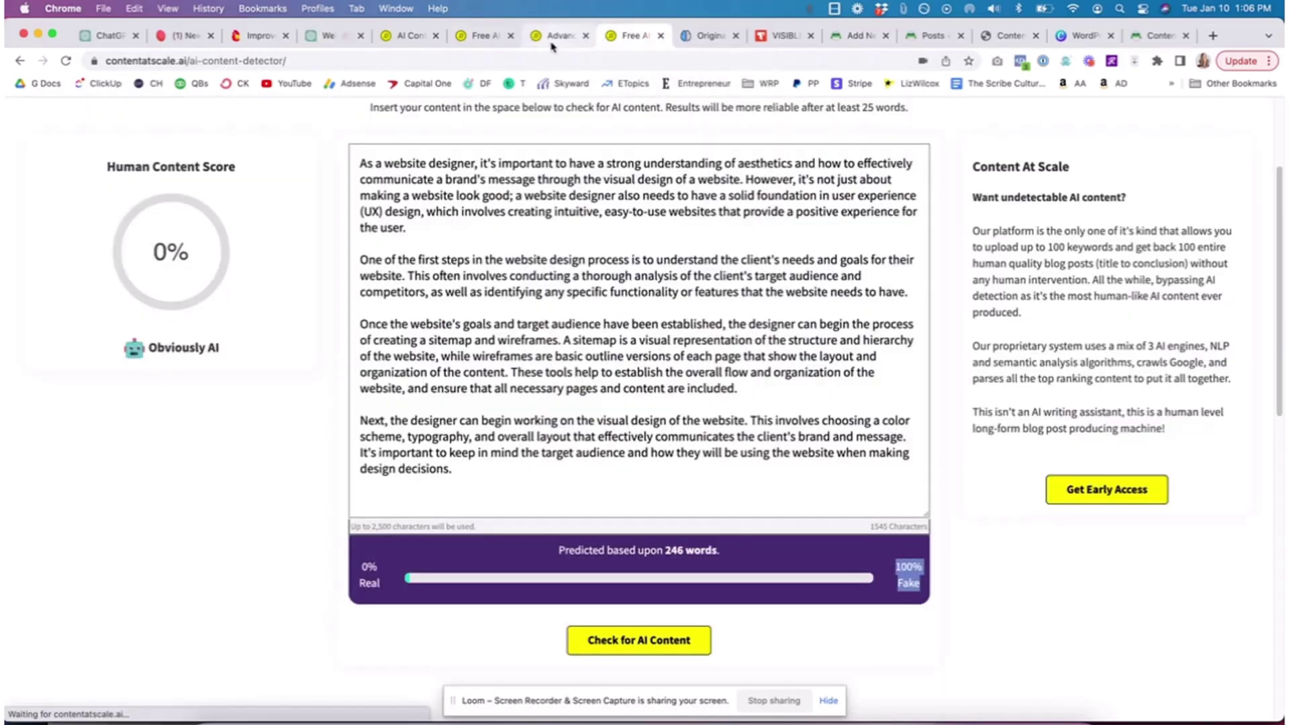
{"action": "left_click", "coordinate": [554, 38]}
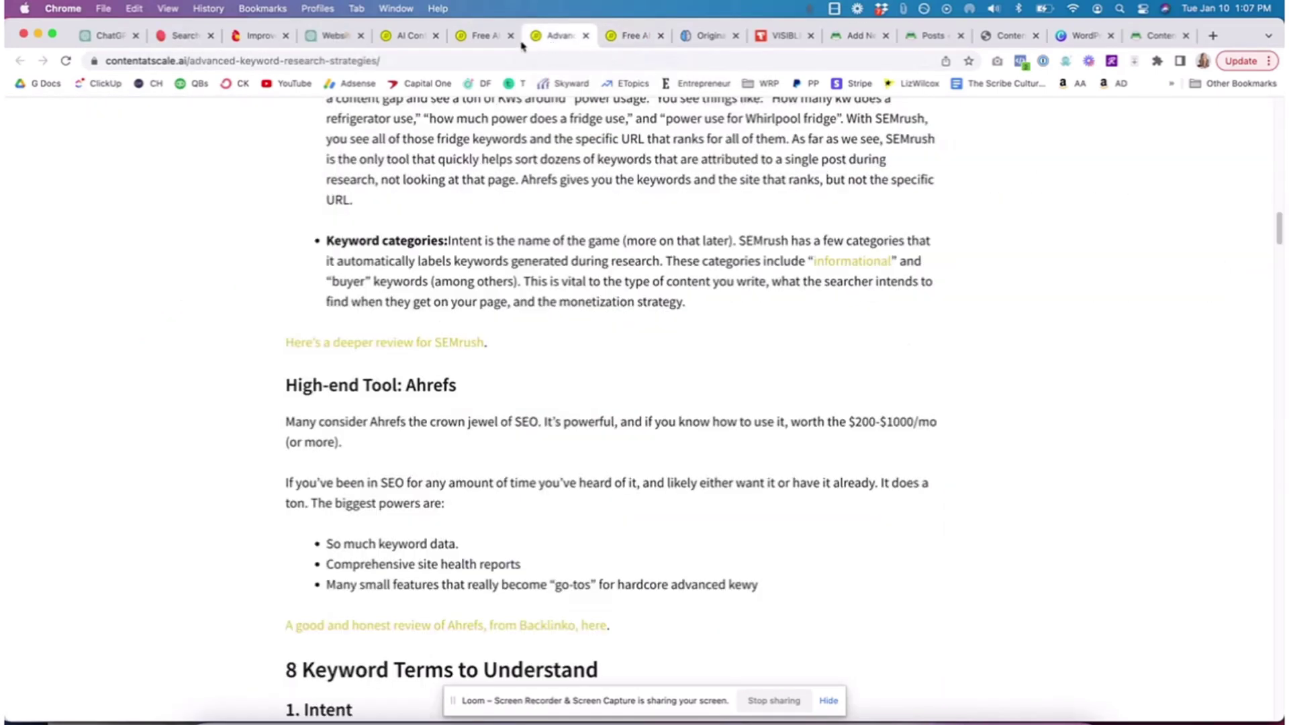
Step: Add a comma after 'So' and start a new paragraph at 'So, if you're ready'
{"action": "left_click", "coordinate": [1011, 37]}
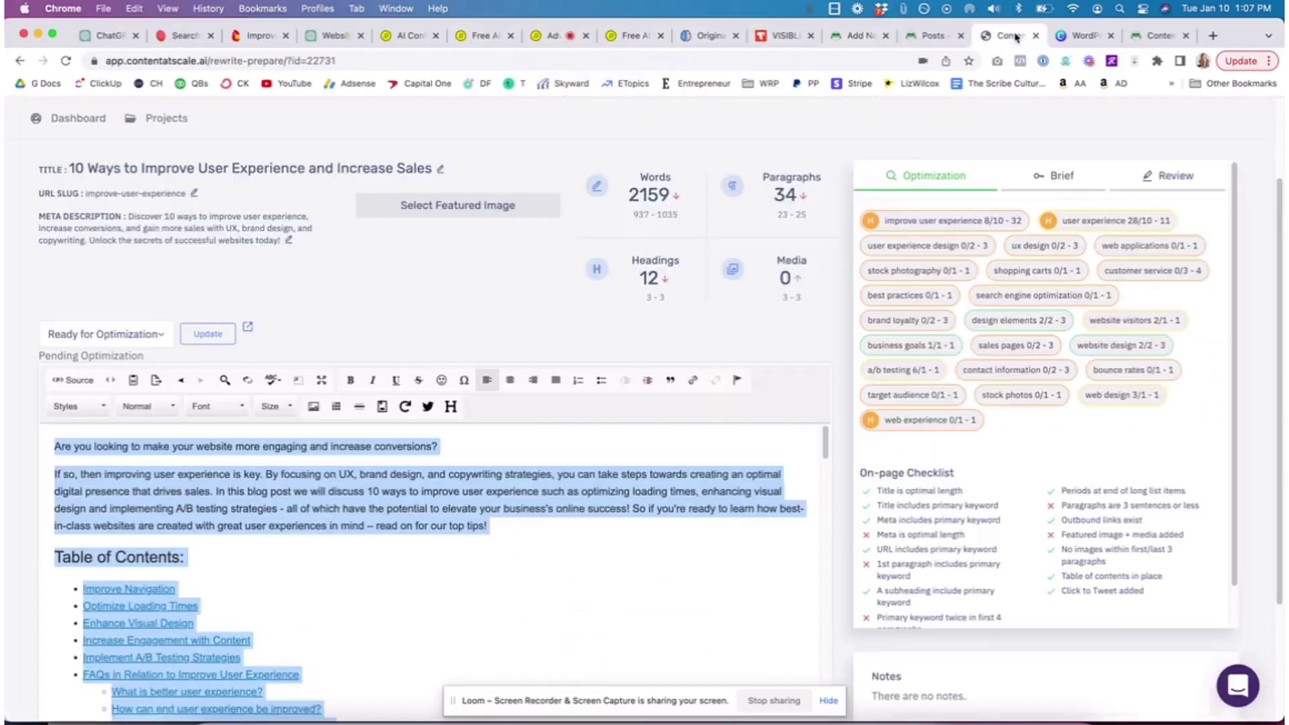
{"action": "left_click", "coordinate": [478, 470]}
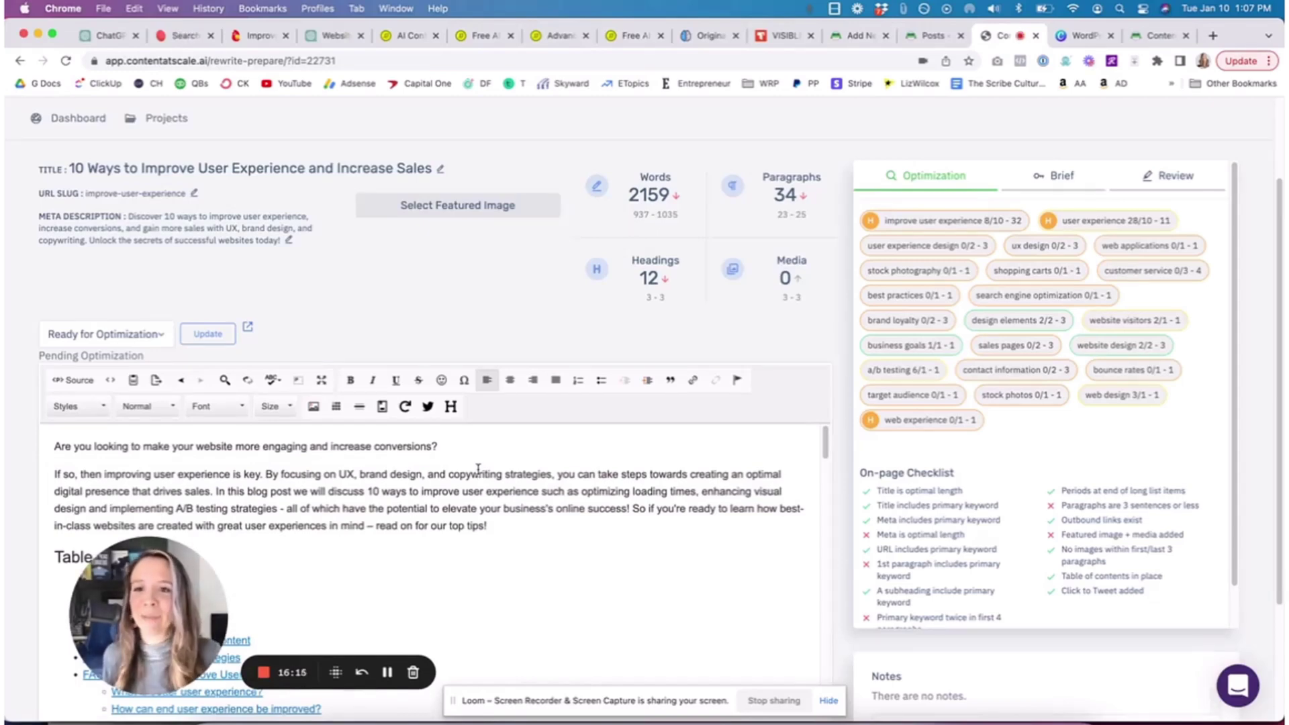
{"action": "scroll", "coordinate": [481, 462], "scroll_direction": "down", "scroll_amount": 1}
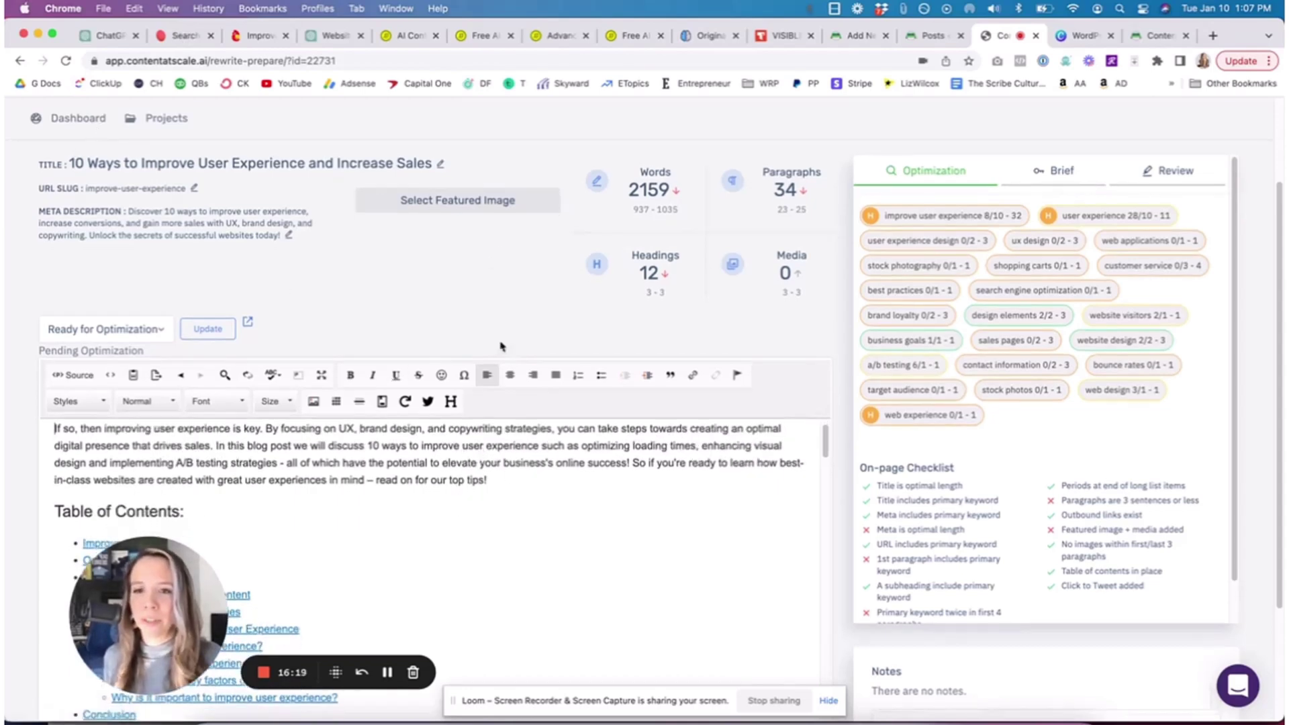
{"action": "scroll", "coordinate": [655, 484], "scroll_direction": "up", "scroll_amount": 1}
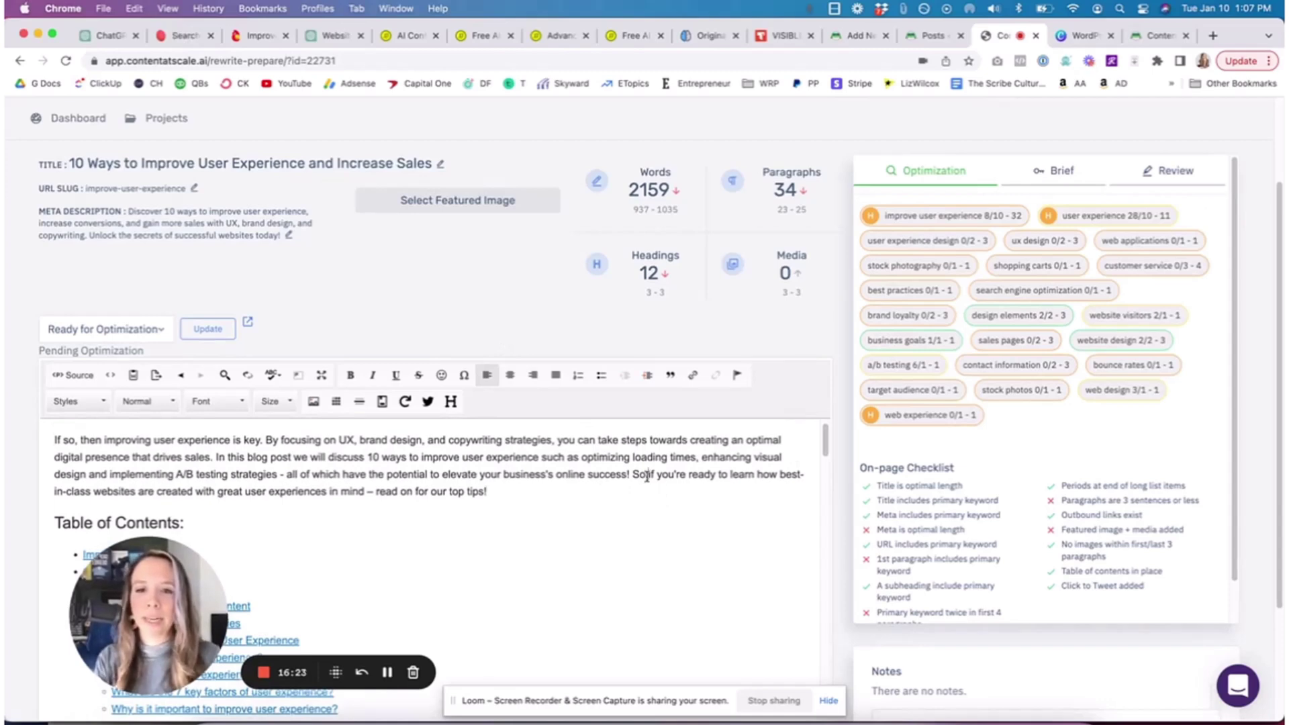
{"action": "left_click", "coordinate": [645, 474]}
{"action": "type", "text": ","}
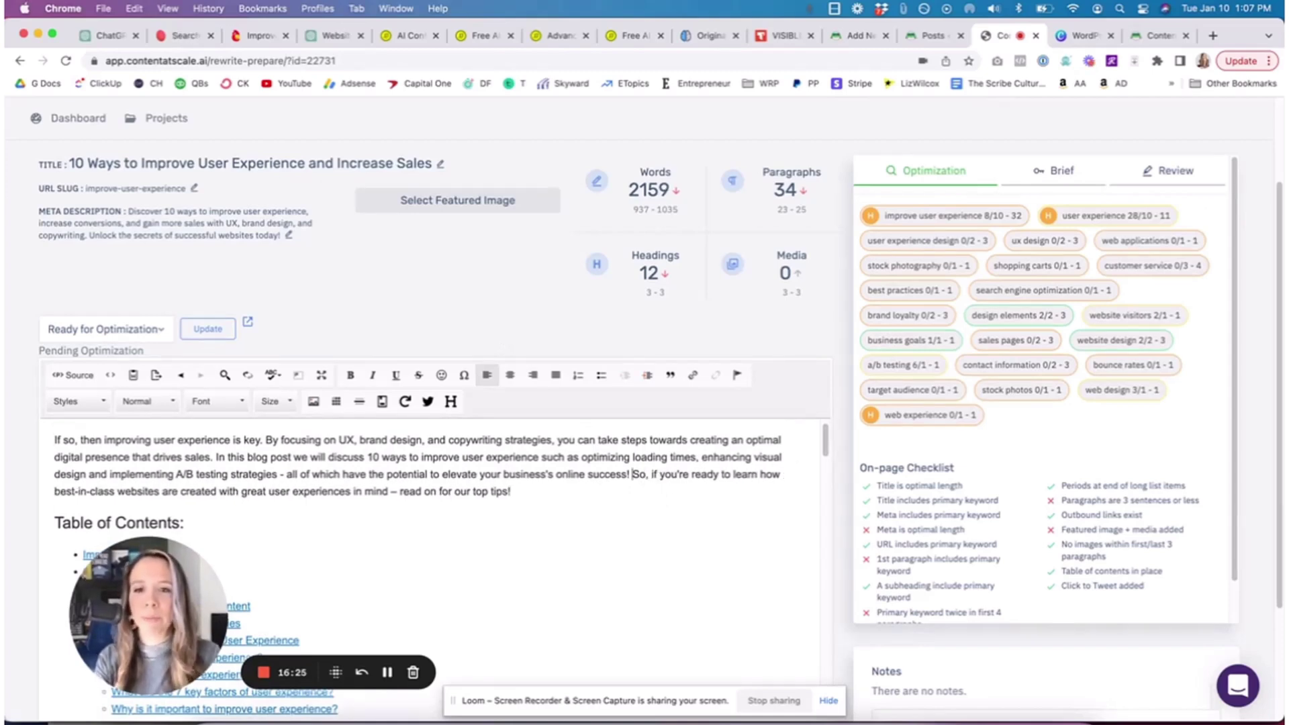
{"action": "key", "text": "Return"}
Step: Start a link on 'UX, brand design, and copywriting', cancel it, and review the article
{"action": "scroll", "coordinate": [539, 483], "scroll_direction": "up", "scroll_amount": 1}
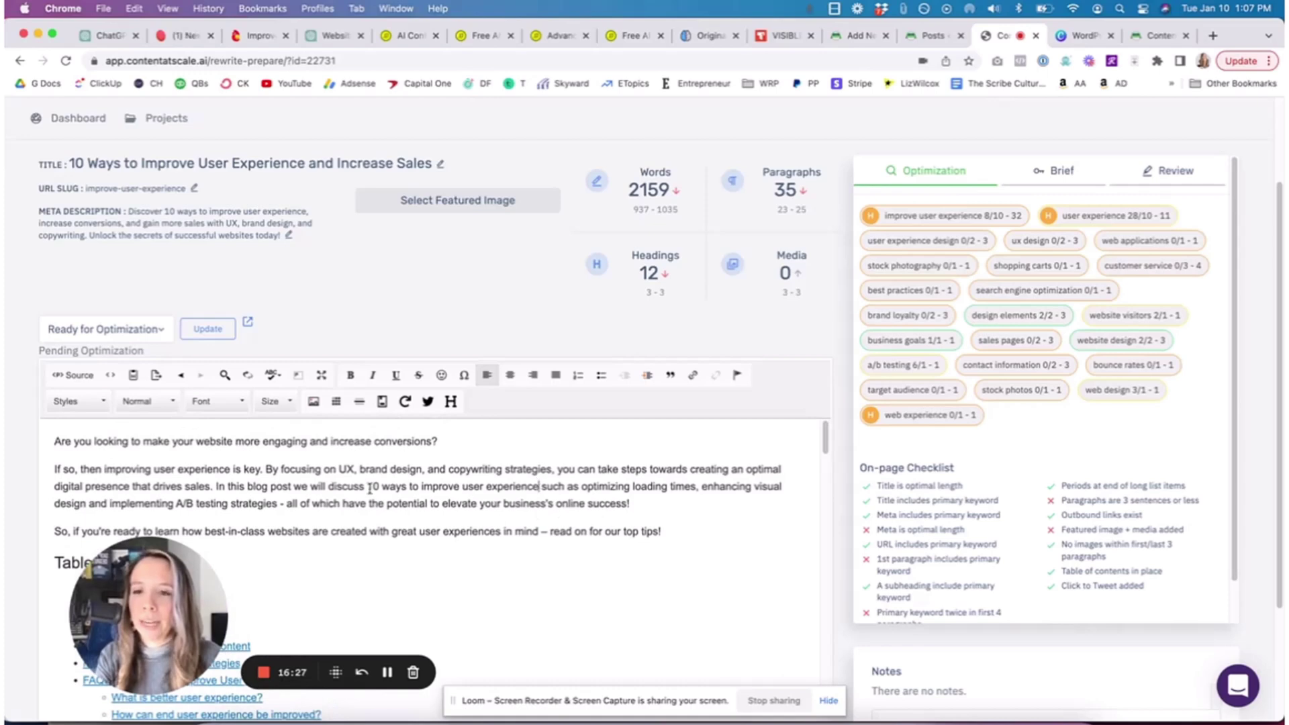
{"action": "left_click", "coordinate": [483, 470], "text": "shift"}
{"action": "key", "text": "super+k"}
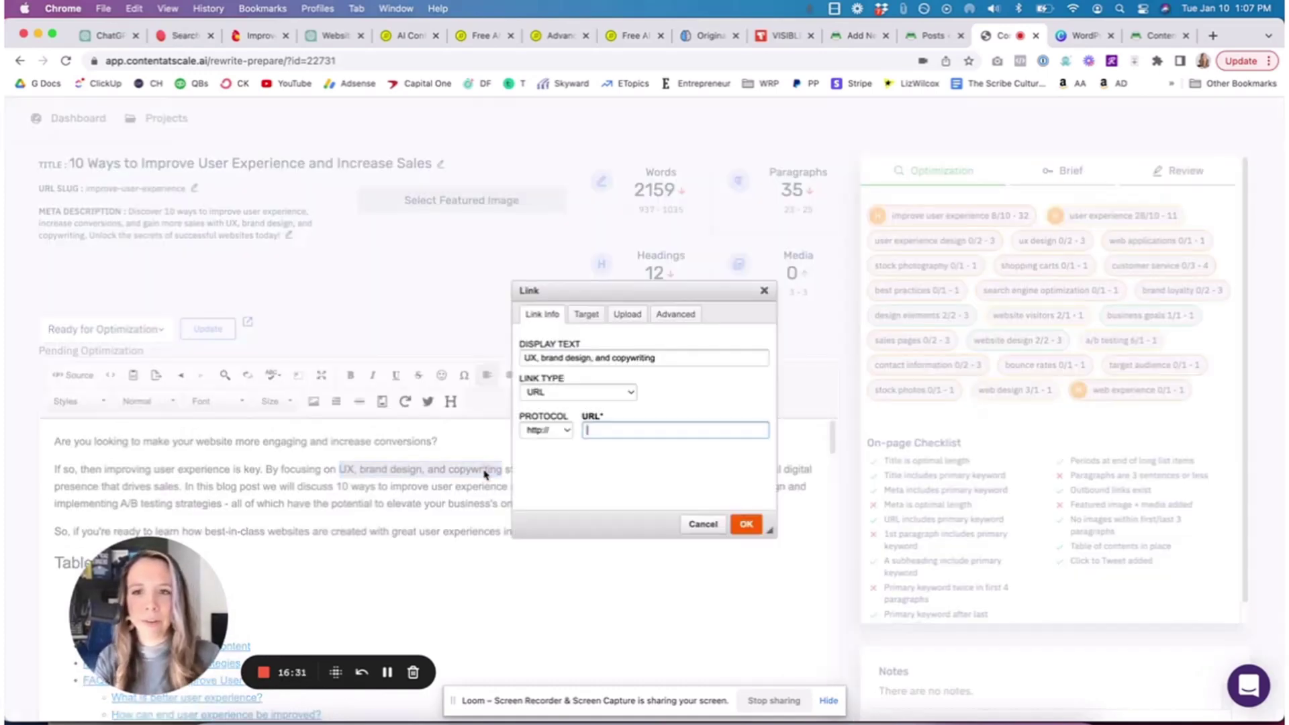
{"action": "left_click", "coordinate": [701, 525]}
{"action": "left_click", "coordinate": [505, 505]}
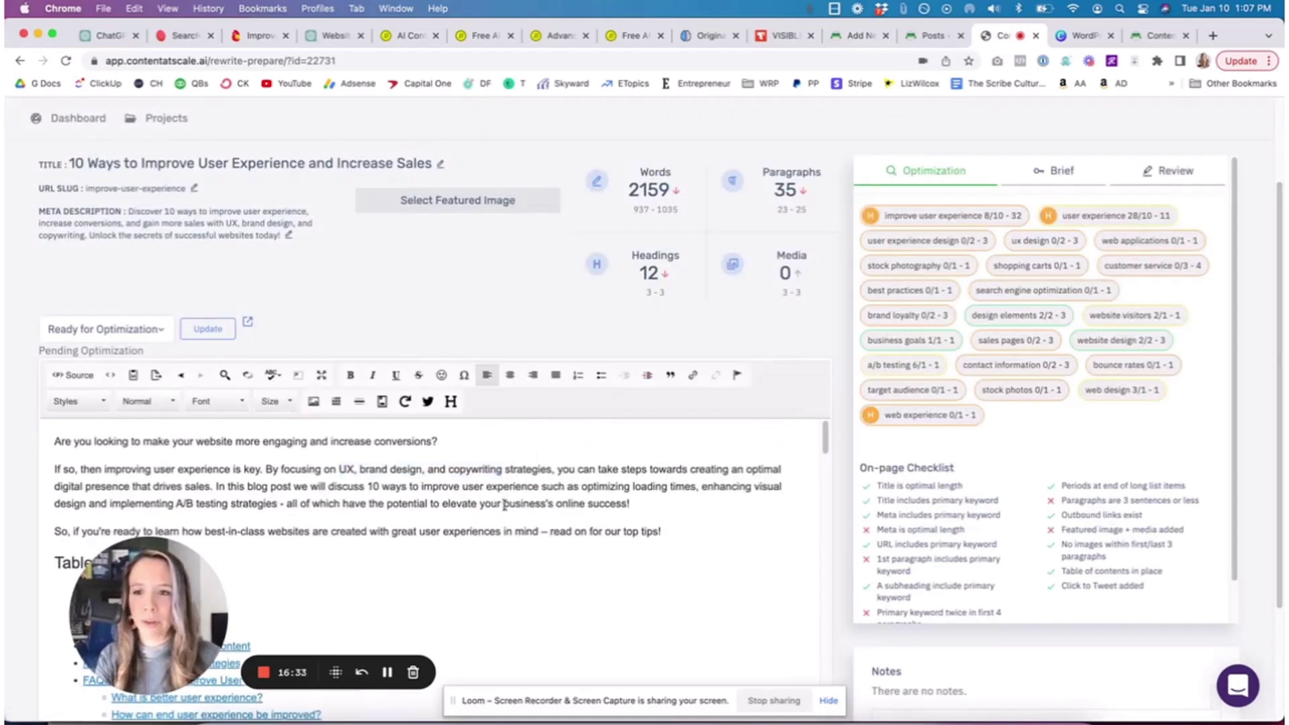
{"action": "scroll", "coordinate": [505, 505], "scroll_direction": "down", "scroll_amount": 2}
{"action": "scroll", "coordinate": [505, 505], "scroll_direction": "up", "scroll_amount": 2}
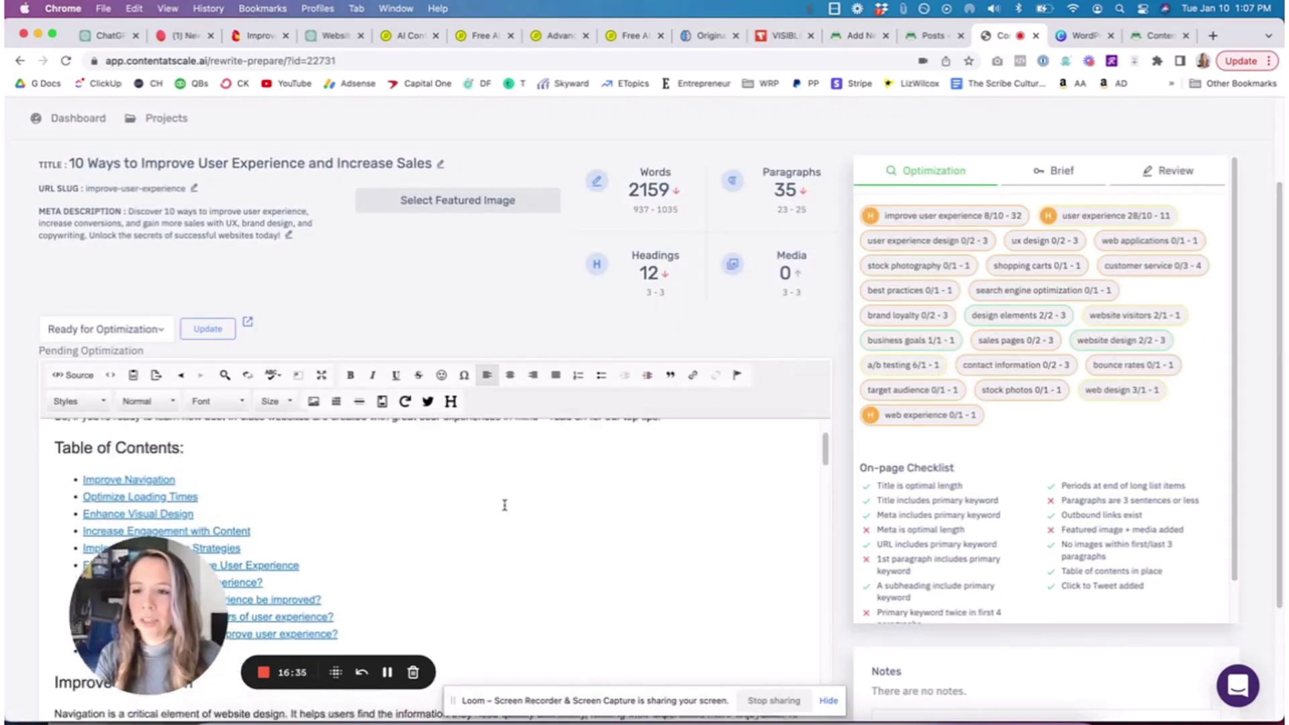
{"action": "scroll", "coordinate": [483, 463], "scroll_direction": "down", "scroll_amount": 10}
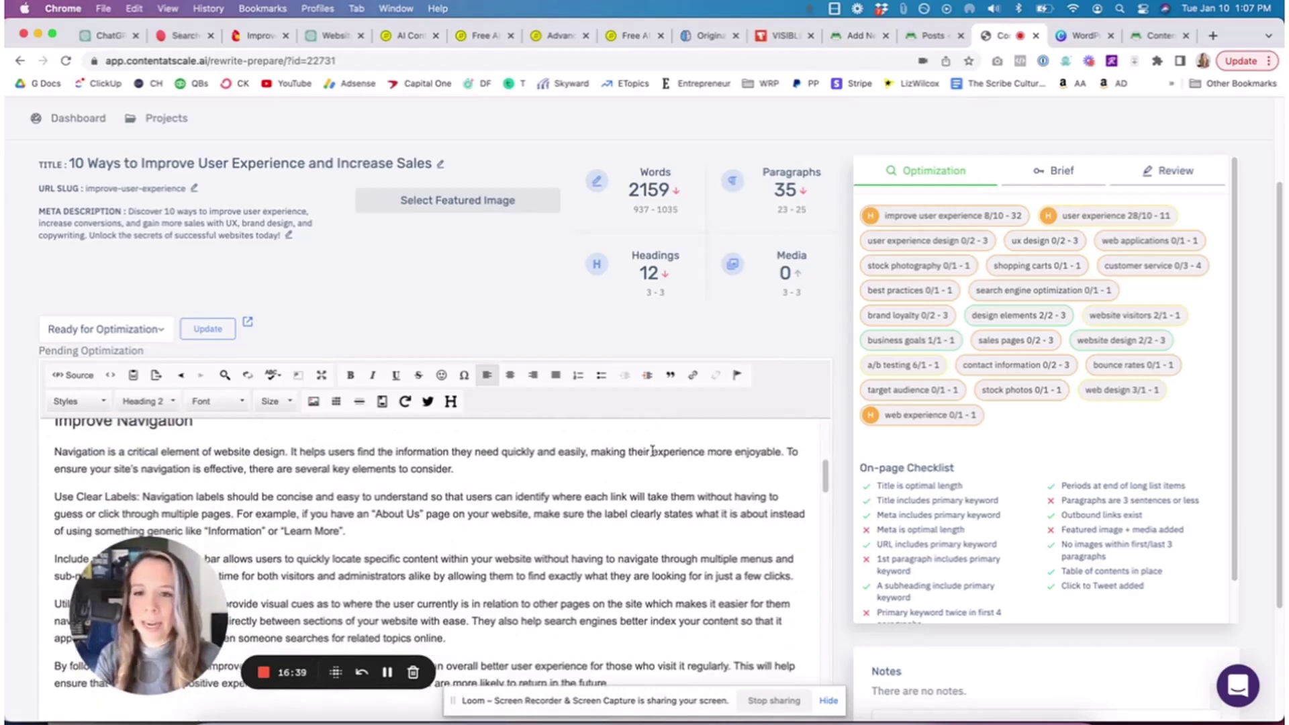
{"action": "scroll", "coordinate": [653, 450], "scroll_direction": "down", "scroll_amount": 6}
{"action": "scroll", "coordinate": [653, 451], "scroll_direction": "down", "scroll_amount": 3}
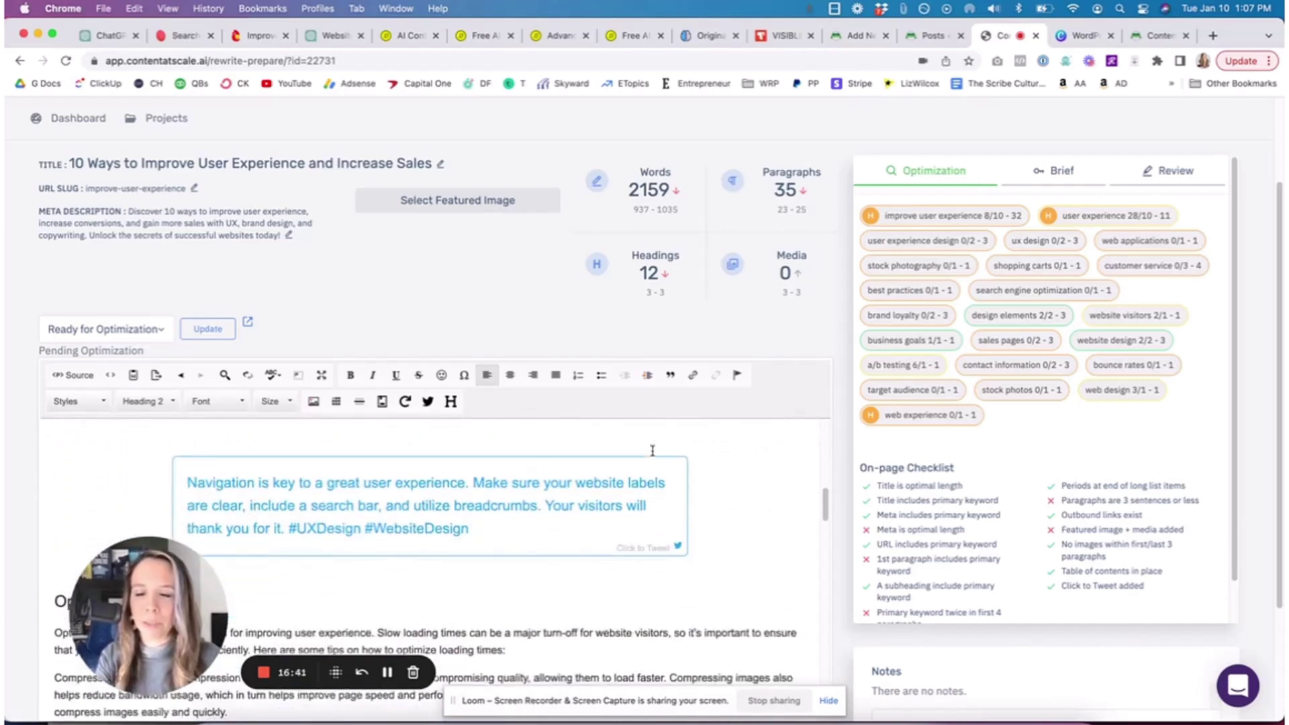
{"action": "scroll", "coordinate": [653, 450], "scroll_direction": "down", "scroll_amount": 12}
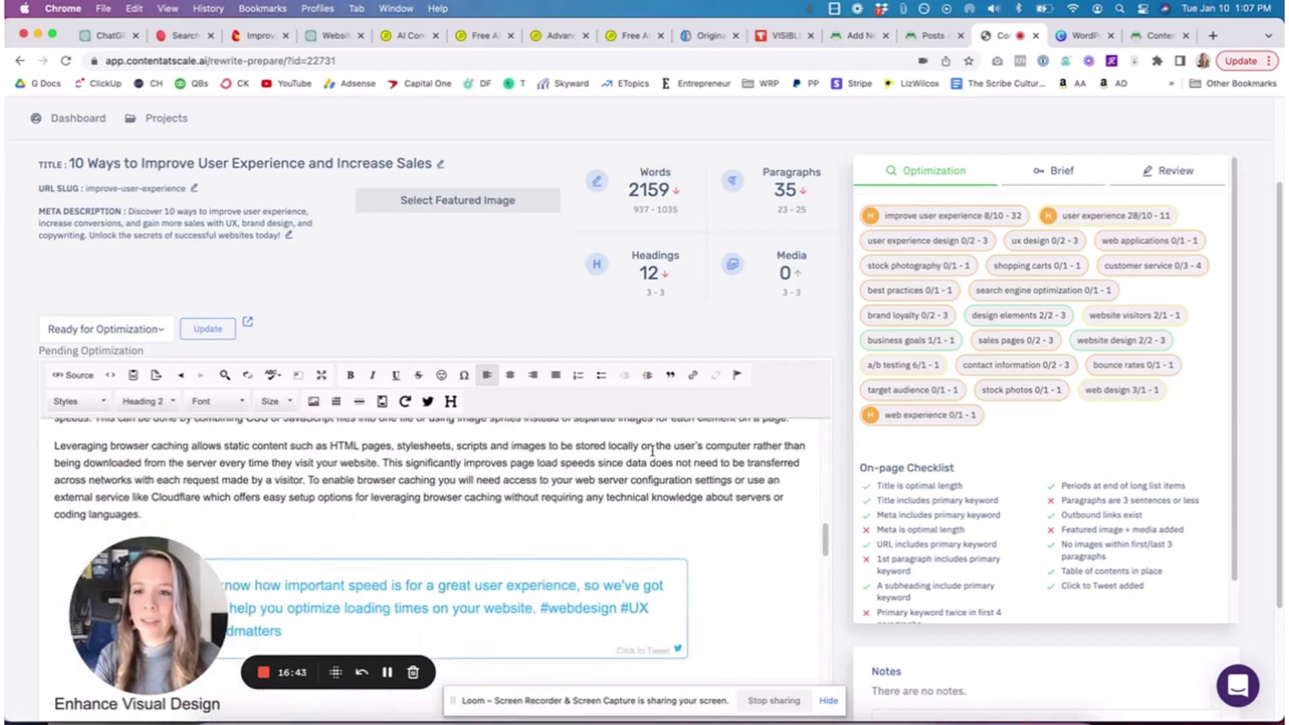
{"action": "scroll", "coordinate": [653, 450], "scroll_direction": "down", "scroll_amount": 11}
{"action": "scroll", "coordinate": [653, 451], "scroll_direction": "up", "scroll_amount": 3}
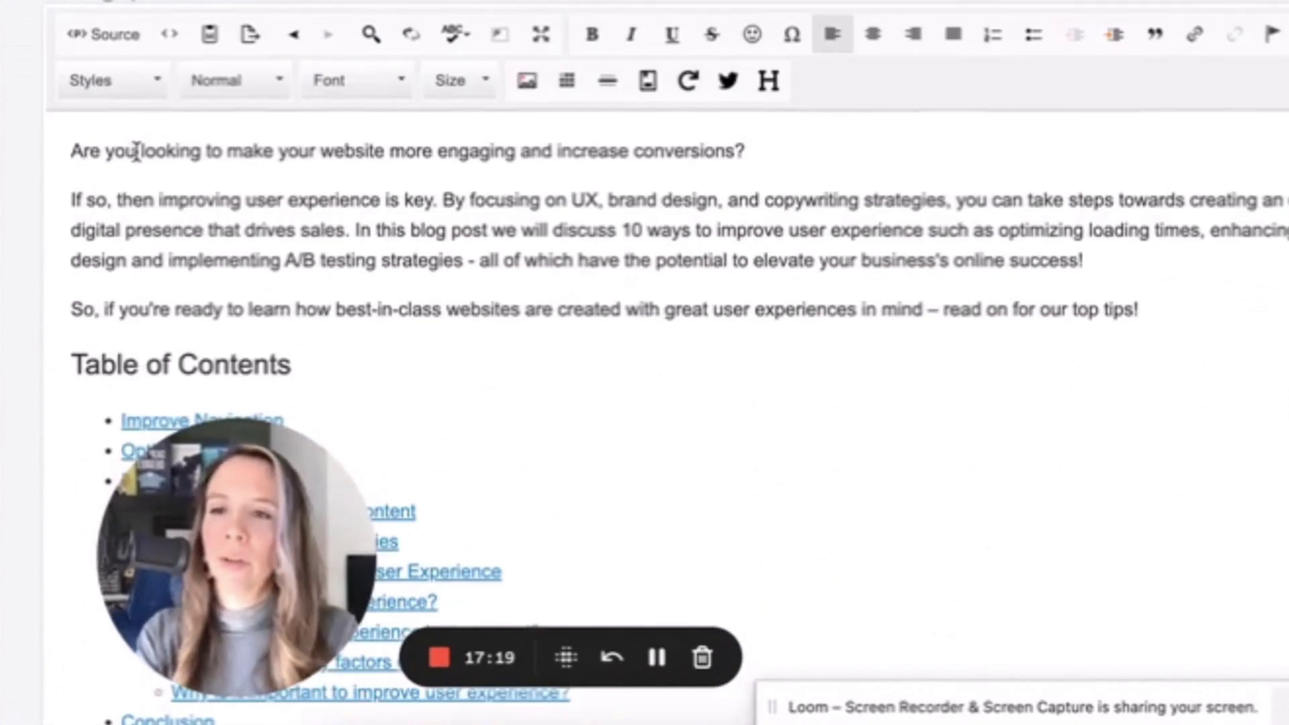
Step: Reword the opening question for a brand owner serious about increasing conversions, ending 'this year?'
{"action": "left_click", "coordinate": [136, 151]}
{"action": "type", "text": "a brand owner se"}
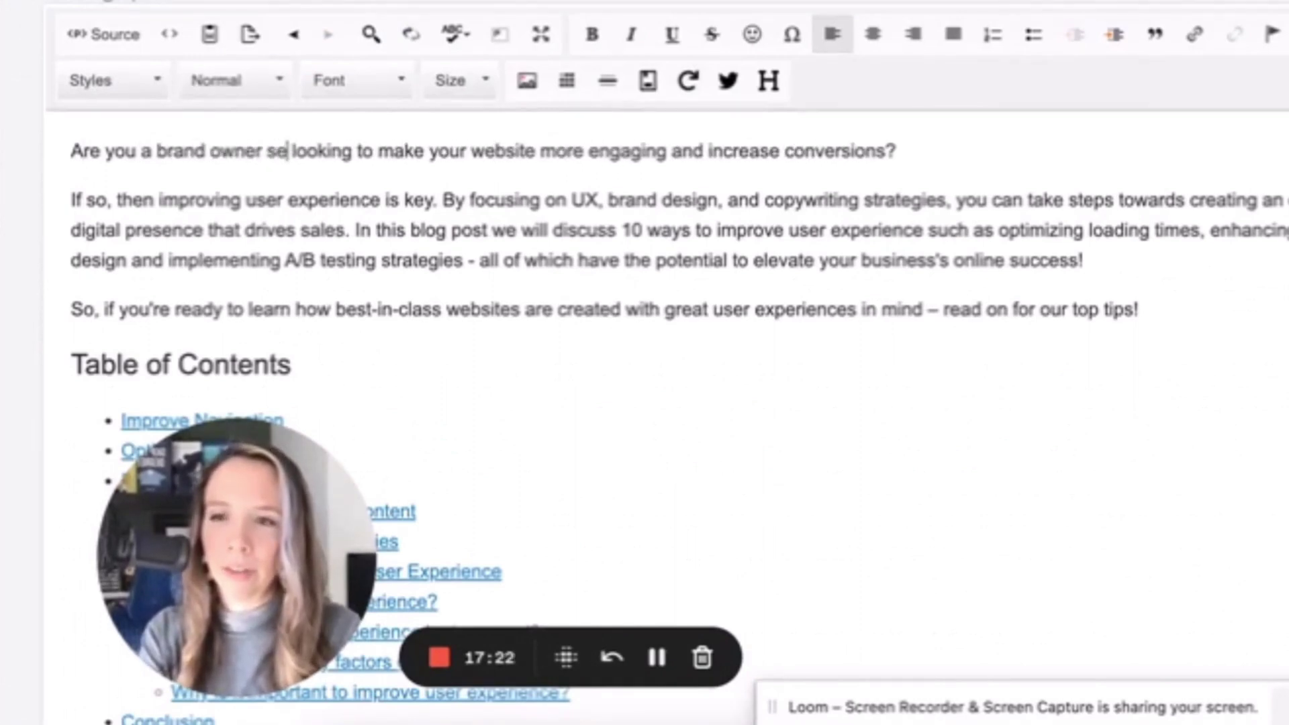
{"action": "type", "text": "rious about"}
{"action": "key", "text": "Delete"}
{"action": "key", "text": "Delete"}
{"action": "key", "text": "Delete"}
{"action": "key", "text": "Delete"}
{"action": "key", "text": "Delete"}
{"action": "key", "text": "Delete"}
{"action": "key", "text": "Delete"}
{"action": "key", "text": "Delete"}
{"action": "key", "text": "Delete"}
{"action": "key", "text": "Delete"}
{"action": "key", "text": "Delete"}
{"action": "key", "text": "Delete"}
{"action": "key", "text": "Delete"}
{"action": "key", "text": "Delete"}
{"action": "key", "text": "Delete"}
{"action": "key", "text": "Delete"}
{"action": "key", "text": "Delete"}
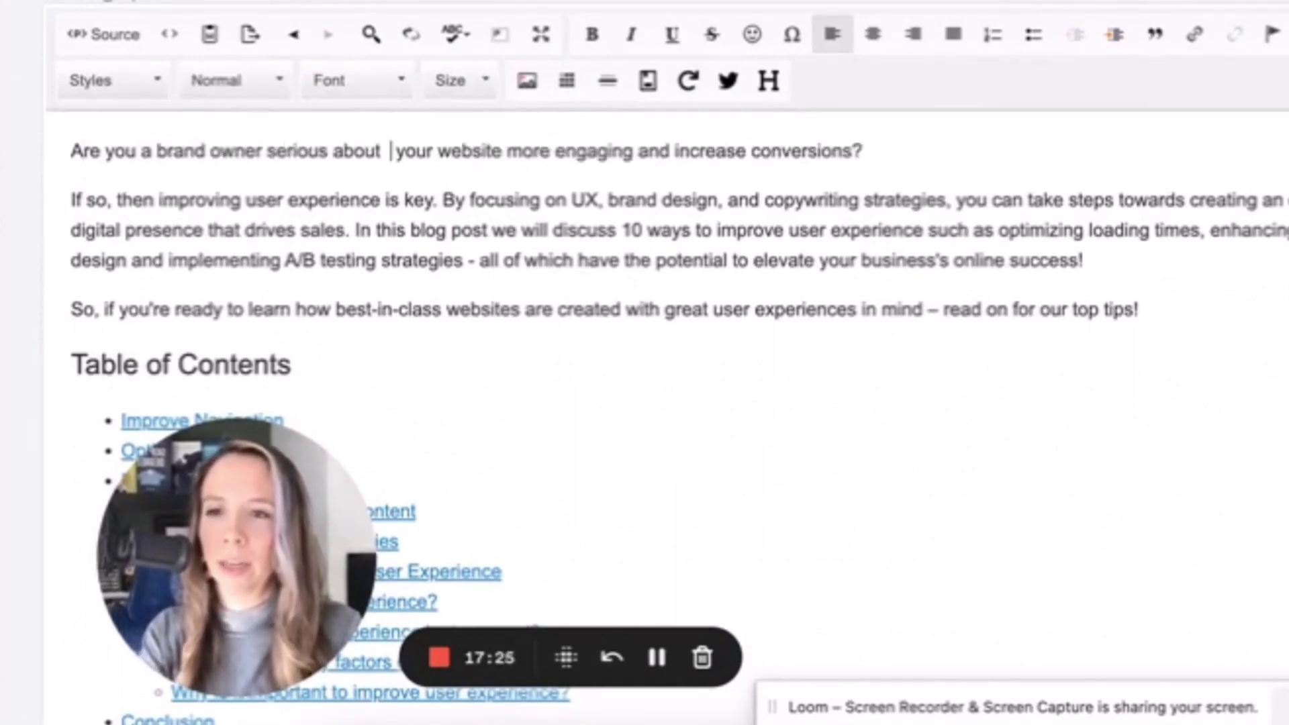
{"action": "type", "text": "making "}
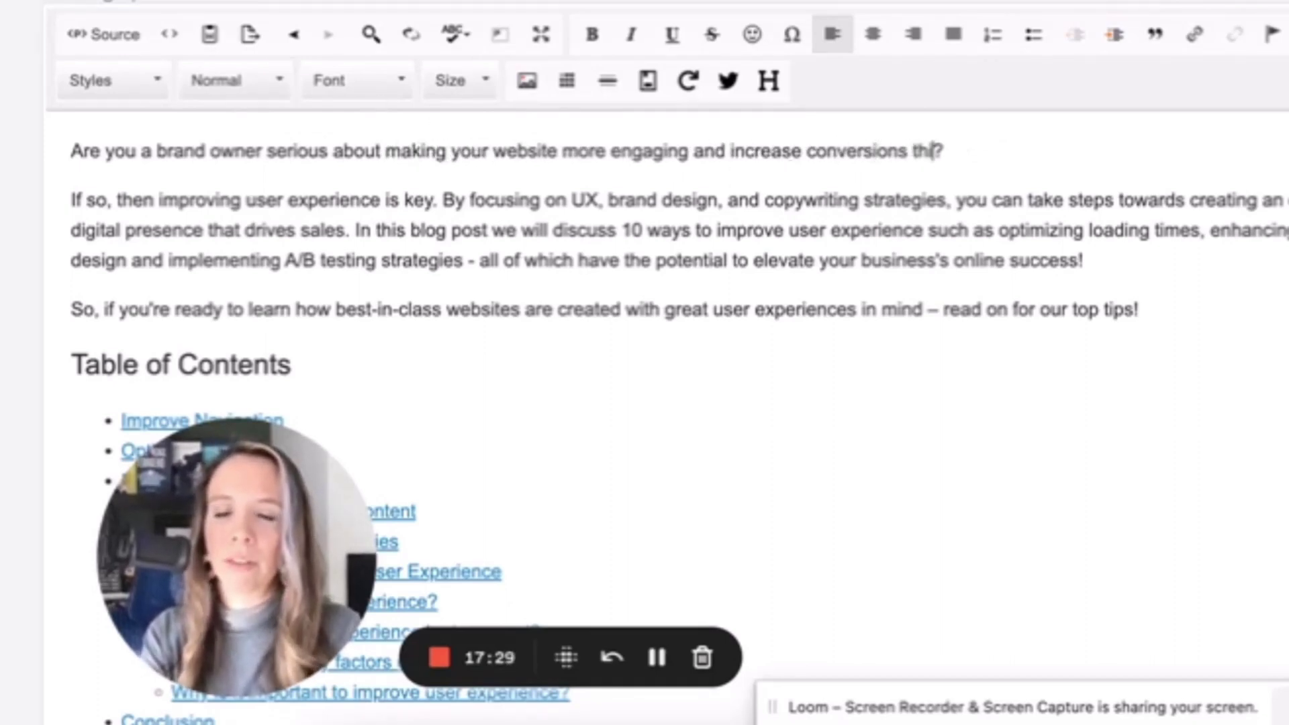
{"action": "type", "text": "s year"}
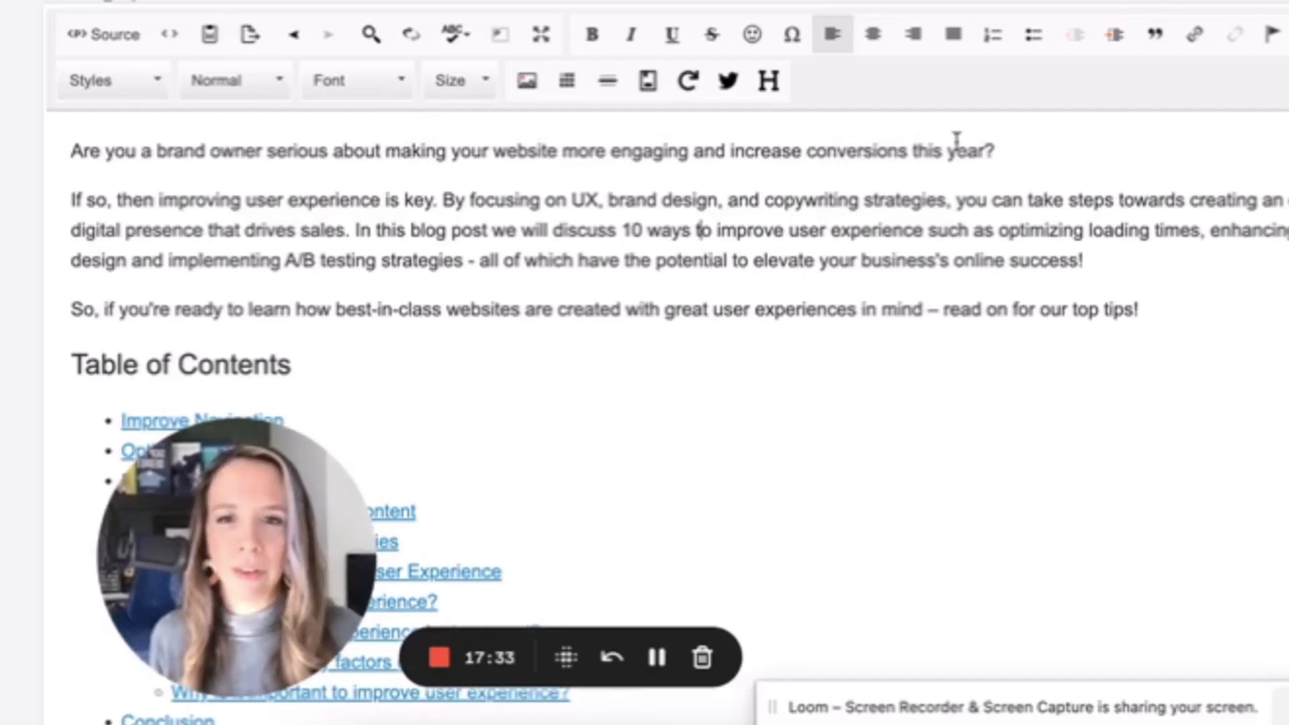
{"action": "scroll", "coordinate": [957, 139], "scroll_direction": "down", "scroll_amount": 2}
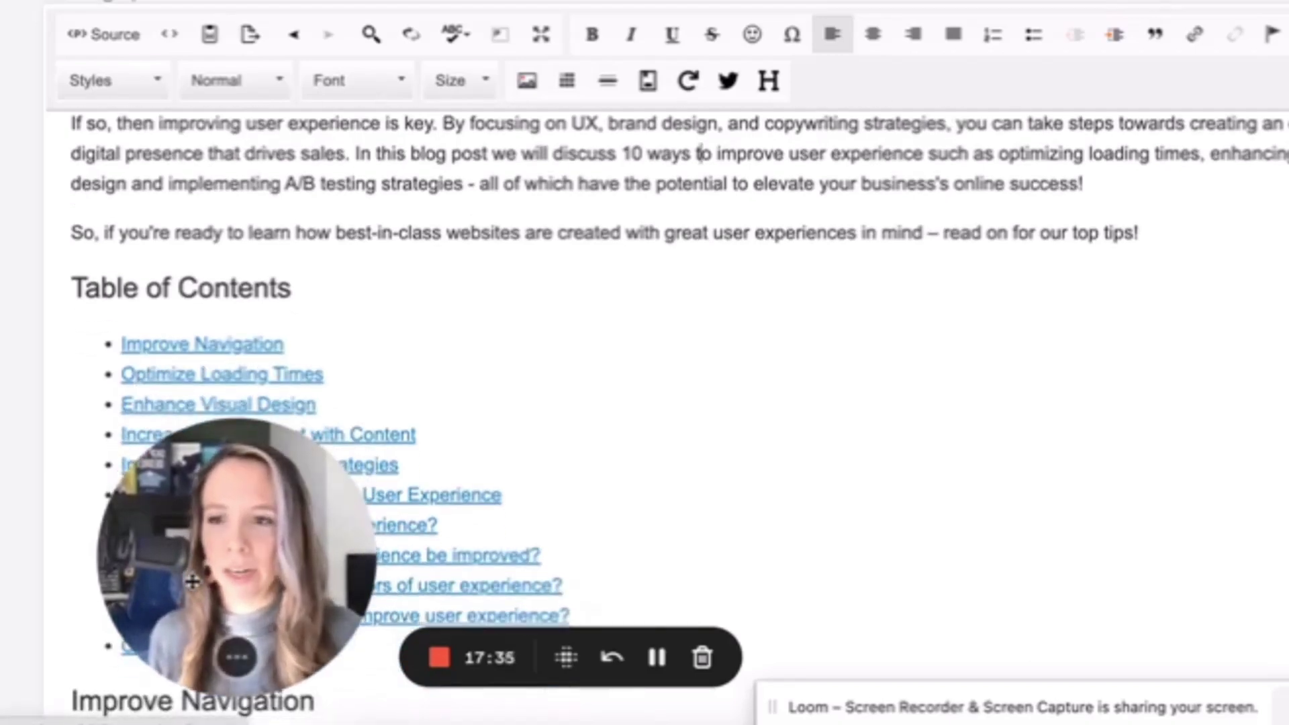
{"action": "left_click_drag", "start_coordinate": [567, 657], "coordinate": [648, 645]}
{"action": "left_click_drag", "start_coordinate": [297, 553], "coordinate": [387, 498]}
{"action": "left_click", "coordinate": [384, 252]}
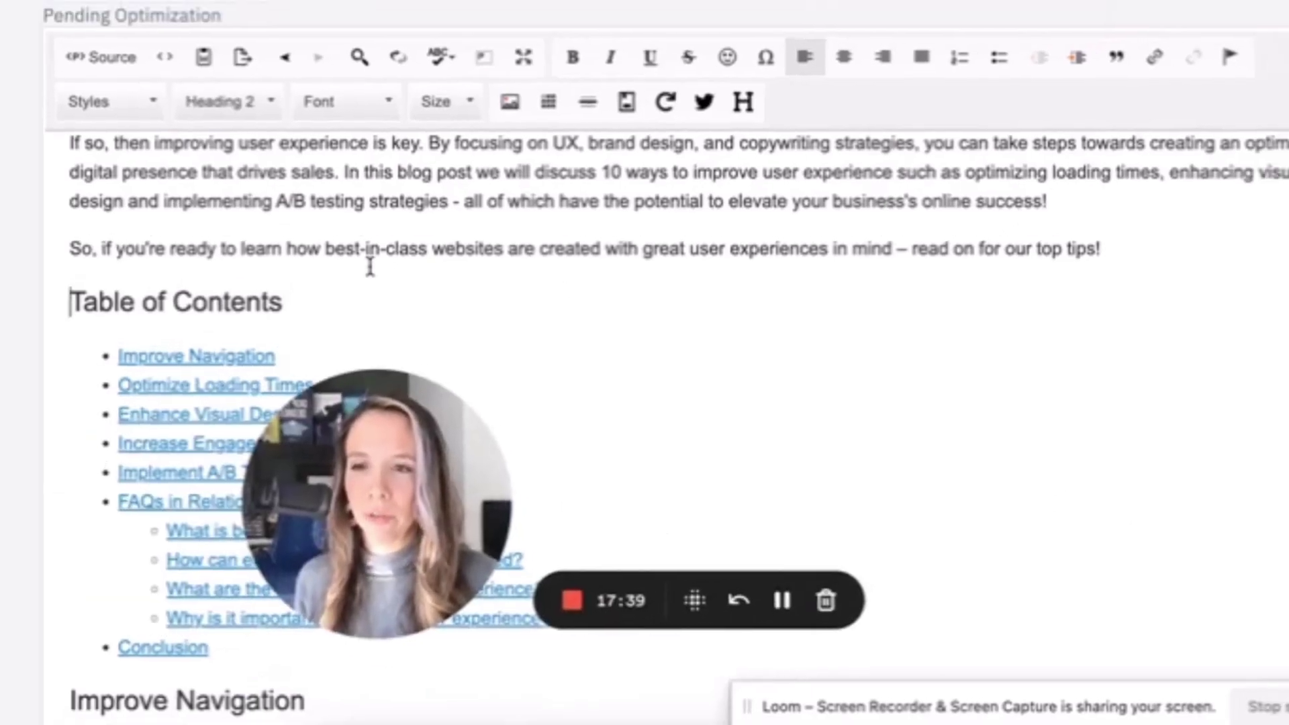
{"action": "scroll", "coordinate": [370, 266], "scroll_direction": "down", "scroll_amount": 10}
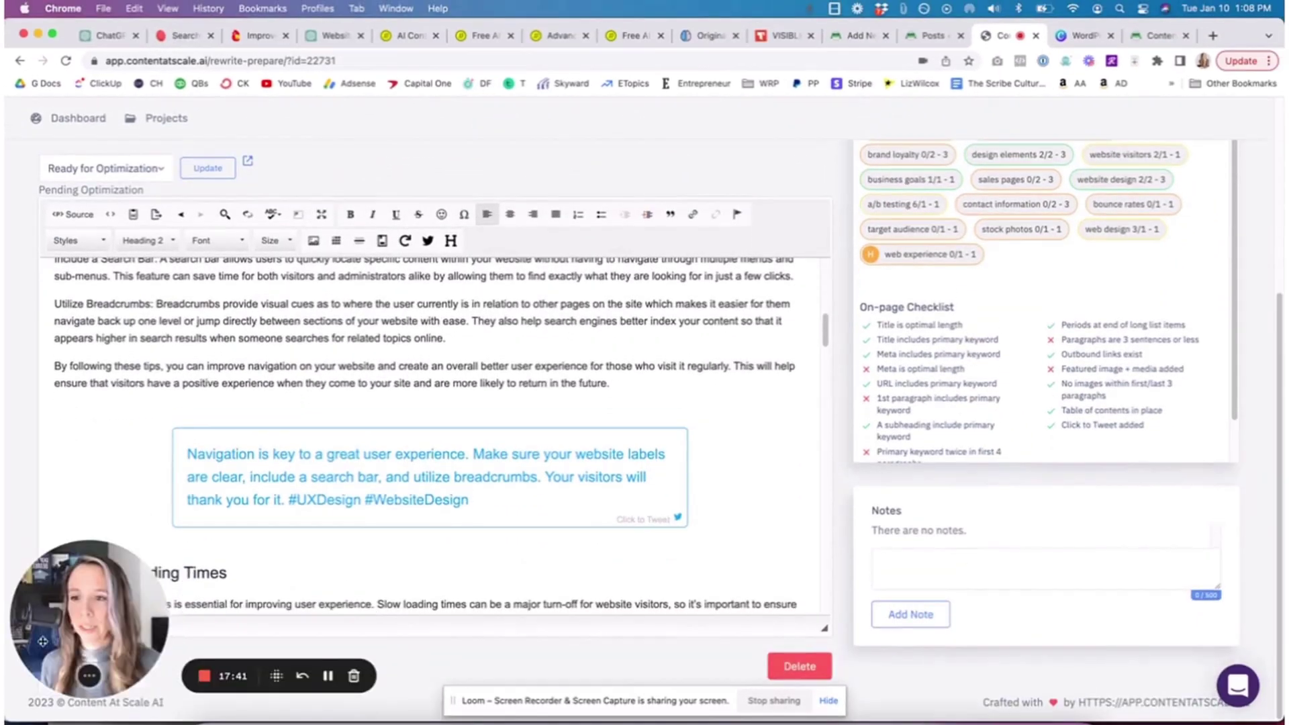
Step: Save the edited user experience article and wait for the Update Success confirmation
{"action": "left_click_drag", "start_coordinate": [42, 641], "coordinate": [43, 537]}
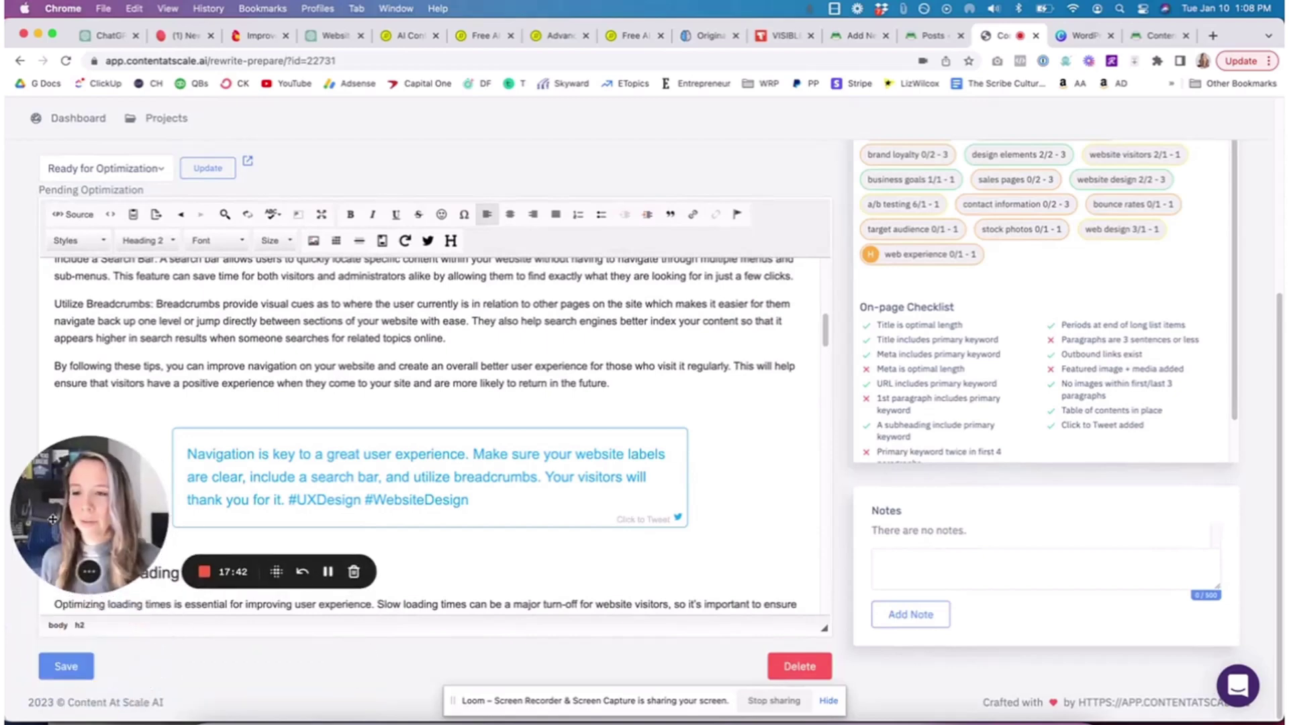
{"action": "left_click", "coordinate": [65, 667]}
{"action": "scroll", "coordinate": [606, 362], "scroll_direction": "down", "scroll_amount": 4}
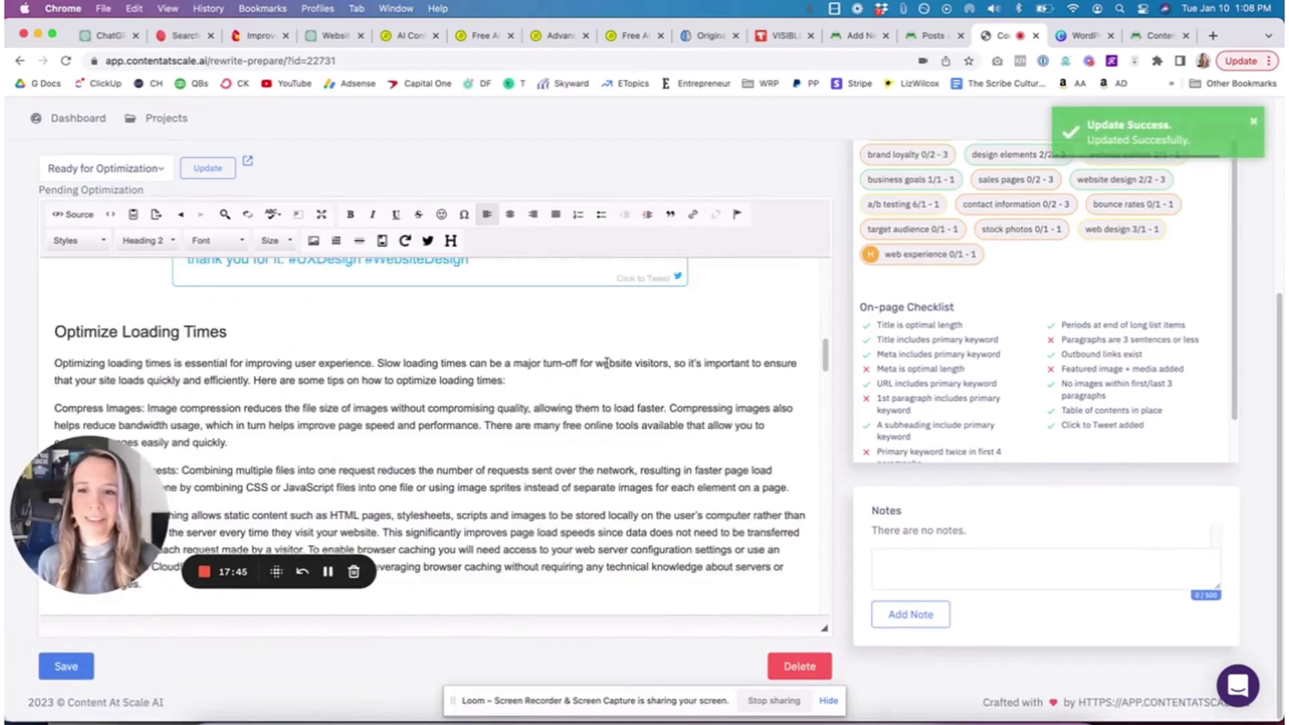
{"action": "scroll", "coordinate": [365, 173], "scroll_direction": "up", "scroll_amount": 3}
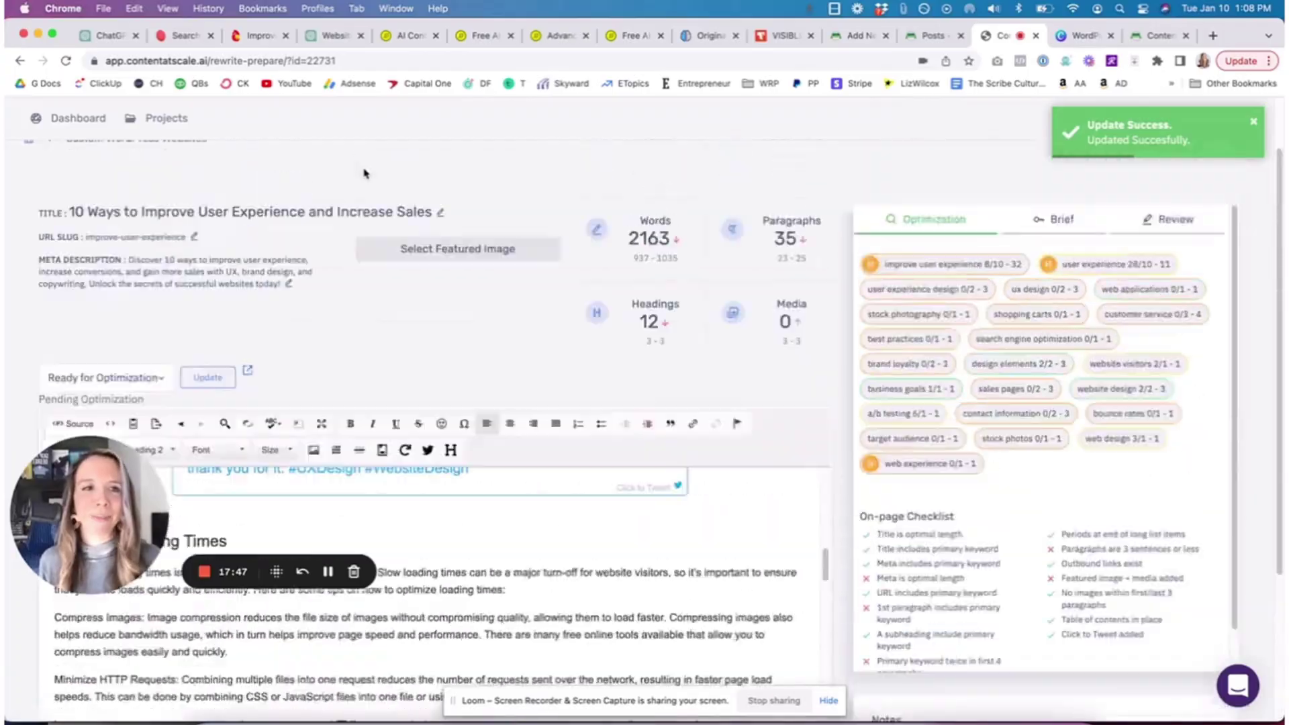
{"action": "scroll", "coordinate": [364, 173], "scroll_direction": "up", "scroll_amount": 1}
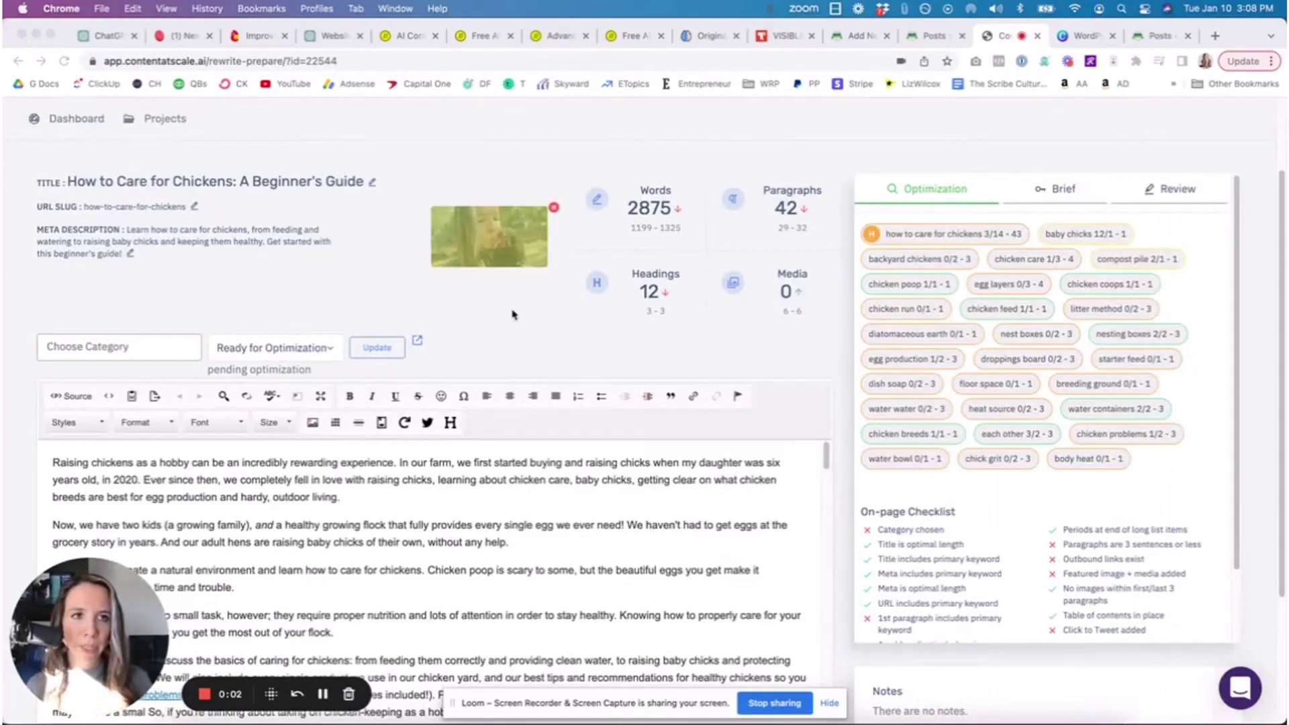
{"action": "left_click", "coordinate": [1155, 38]}
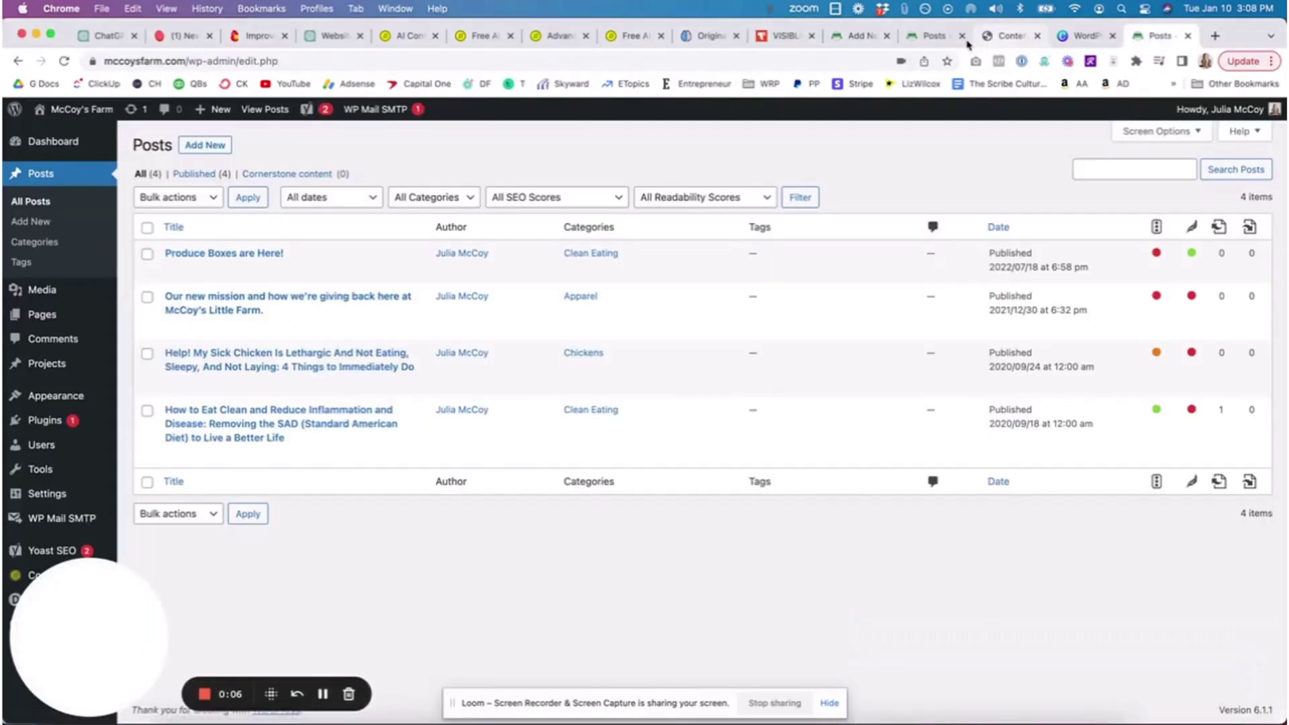
{"action": "left_click", "coordinate": [1007, 37]}
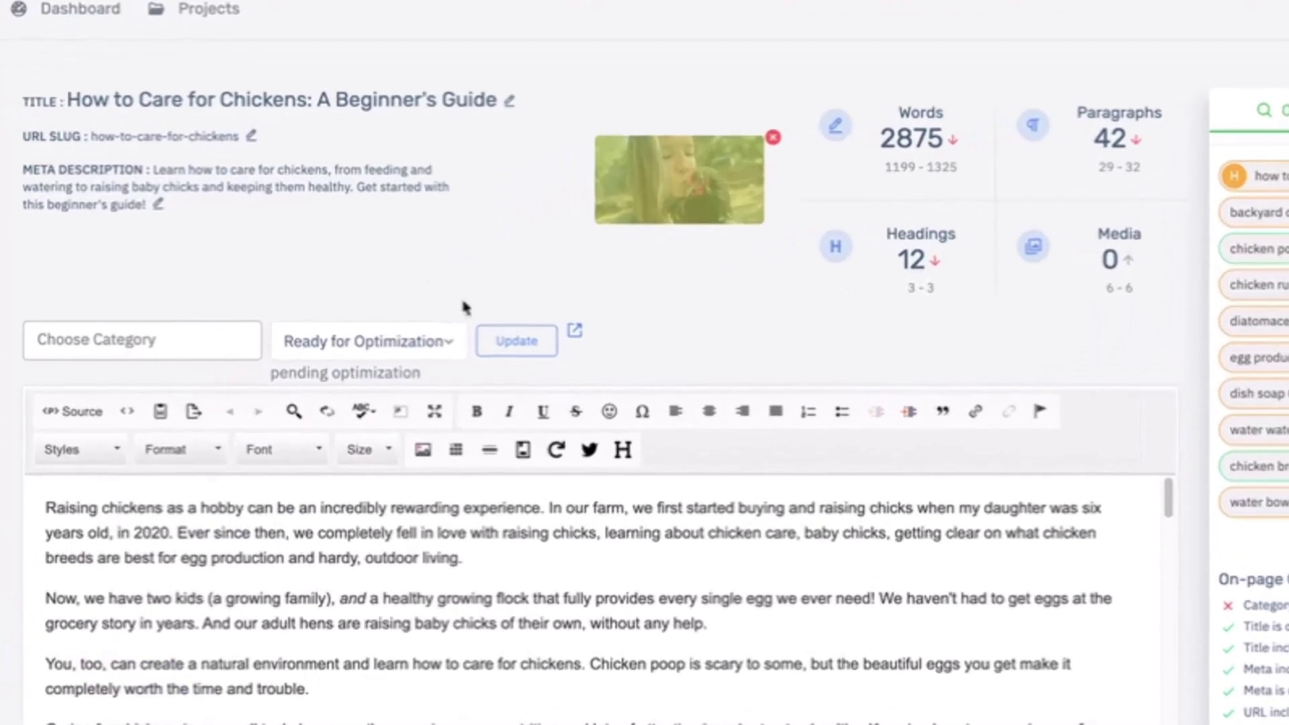
{"action": "left_click", "coordinate": [346, 345]}
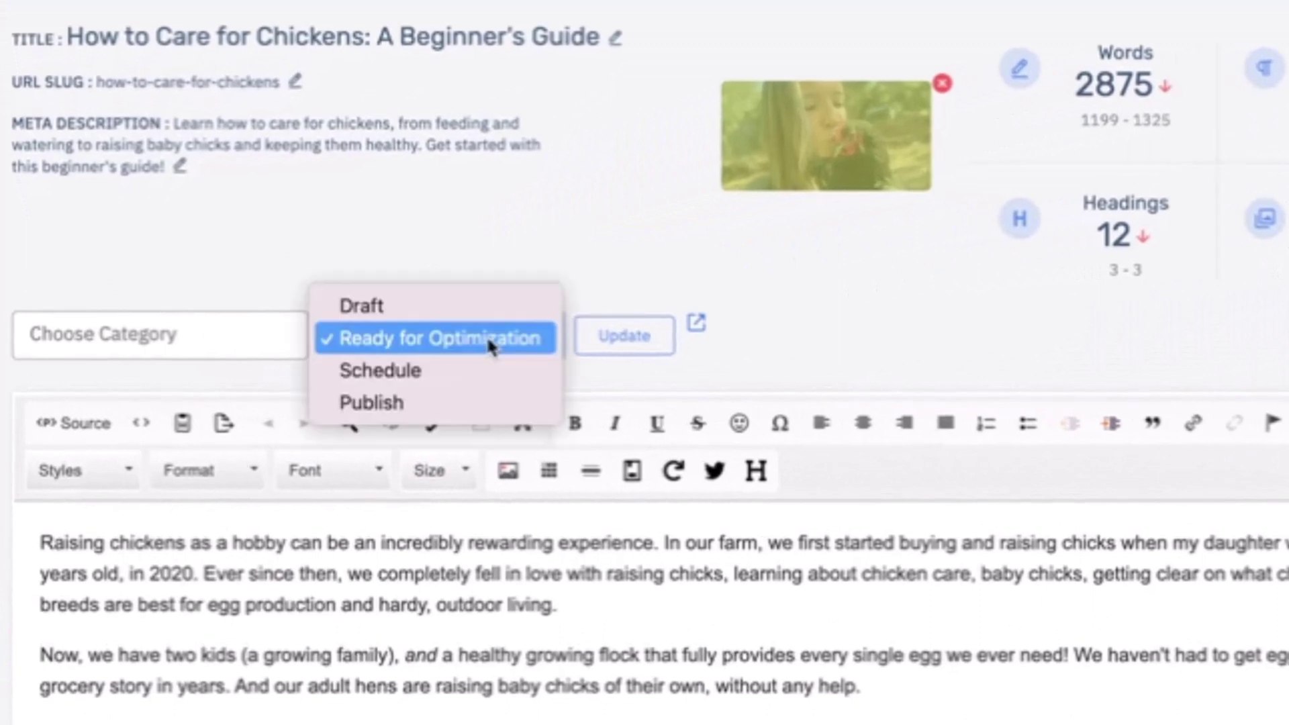
{"action": "left_click", "coordinate": [485, 207]}
{"action": "scroll", "coordinate": [1137, 437], "scroll_direction": "up", "scroll_amount": 1}
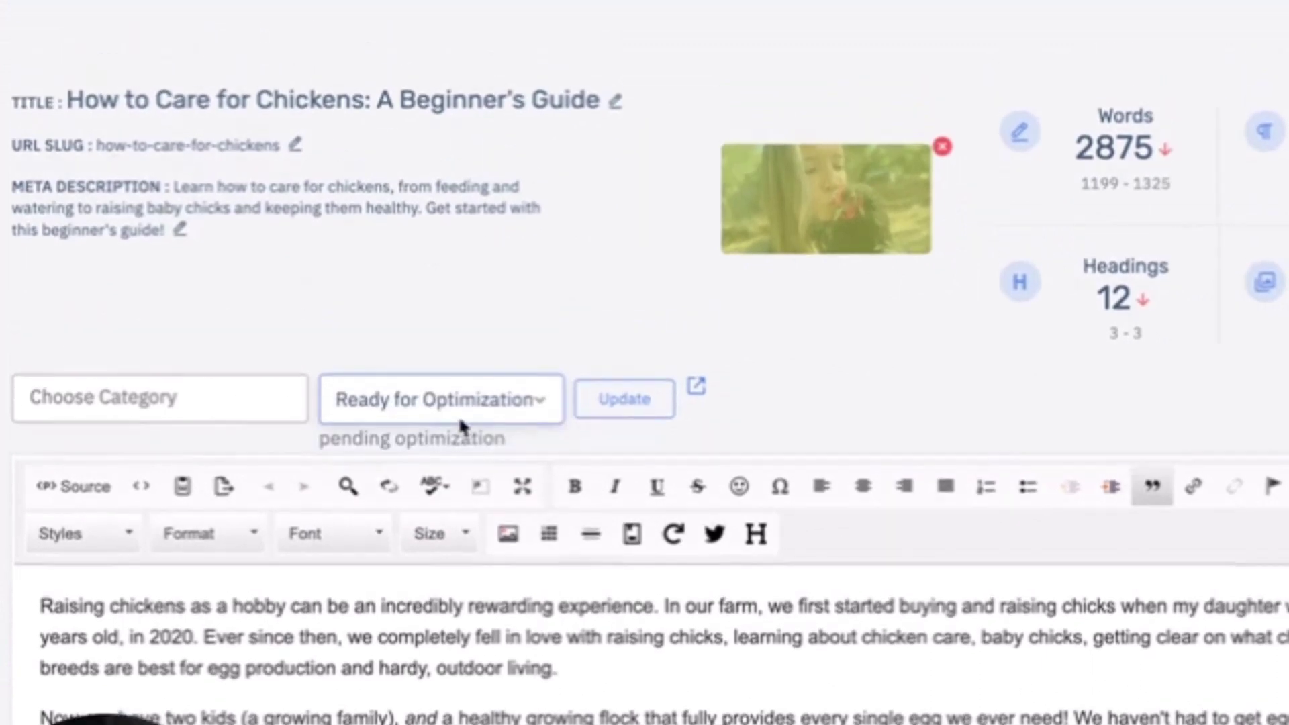
{"action": "left_click", "coordinate": [434, 405]}
{"action": "left_click", "coordinate": [472, 214]}
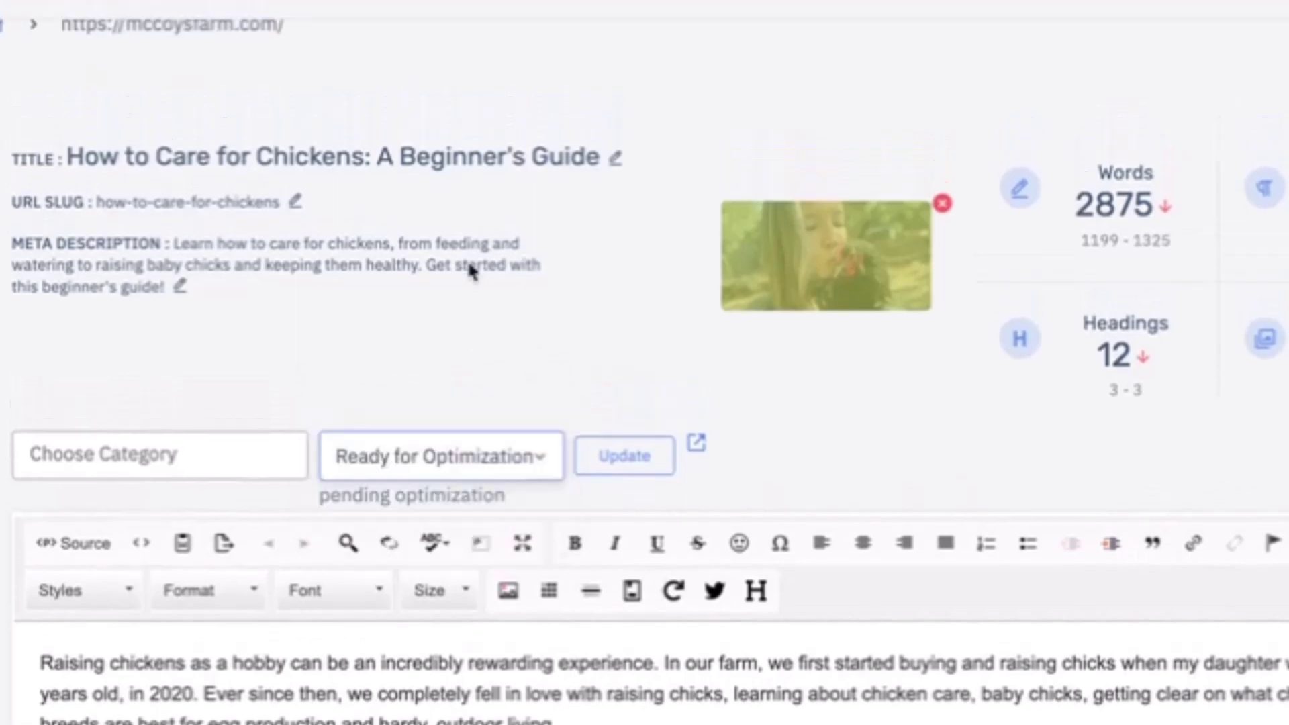
Step: Open Manage Settings for the mccoysfarm.com project from the Projects list
{"action": "left_click", "coordinate": [247, 225]}
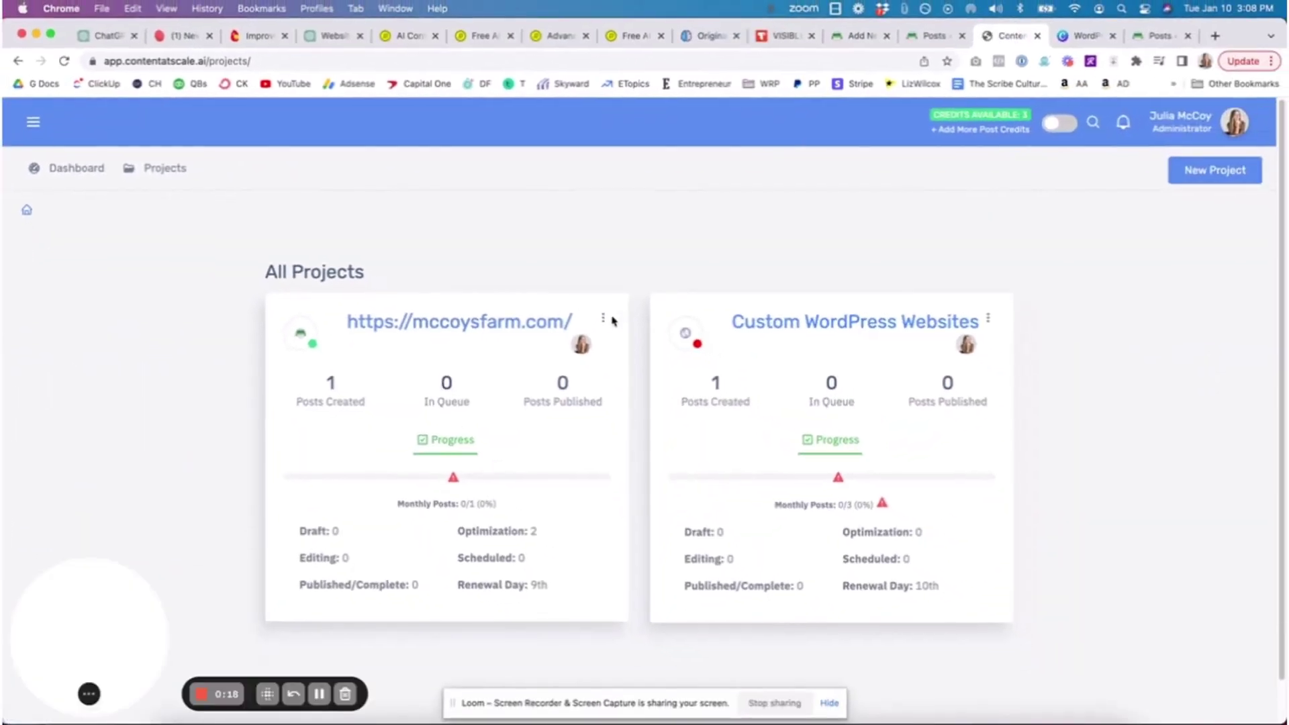
{"action": "left_click", "coordinate": [603, 317]}
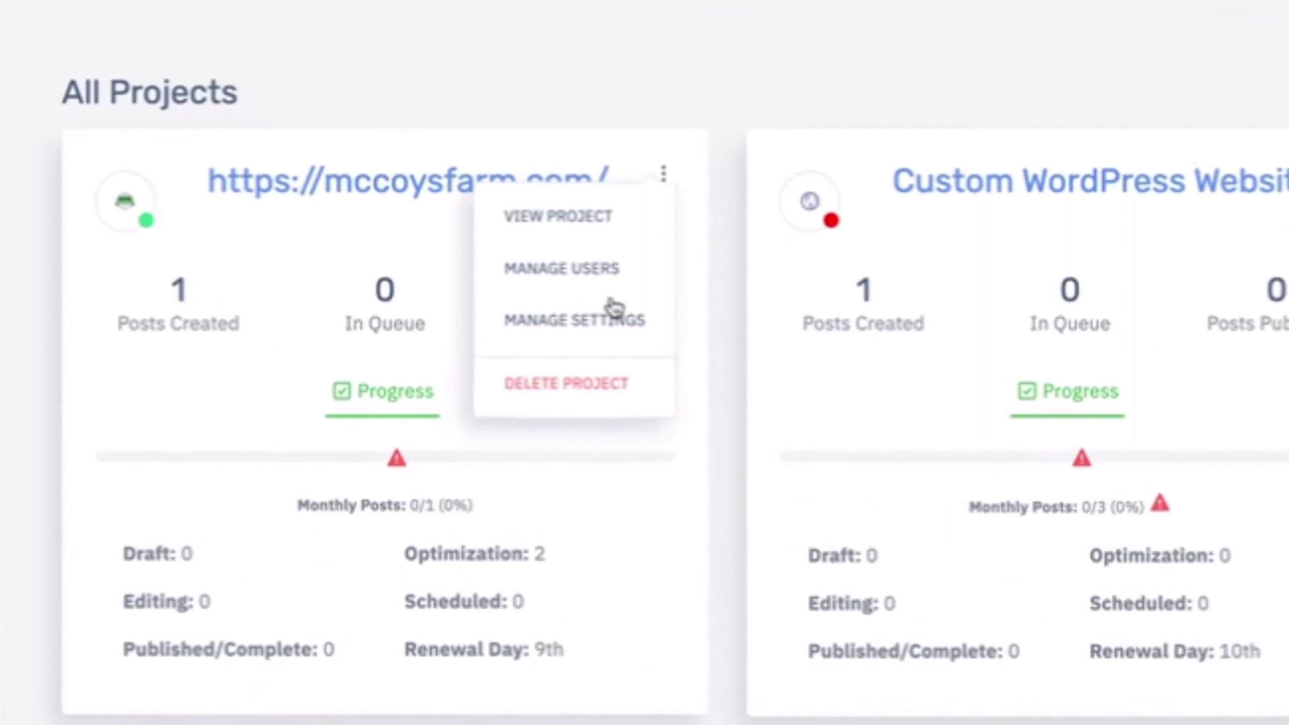
{"action": "left_click", "coordinate": [614, 317]}
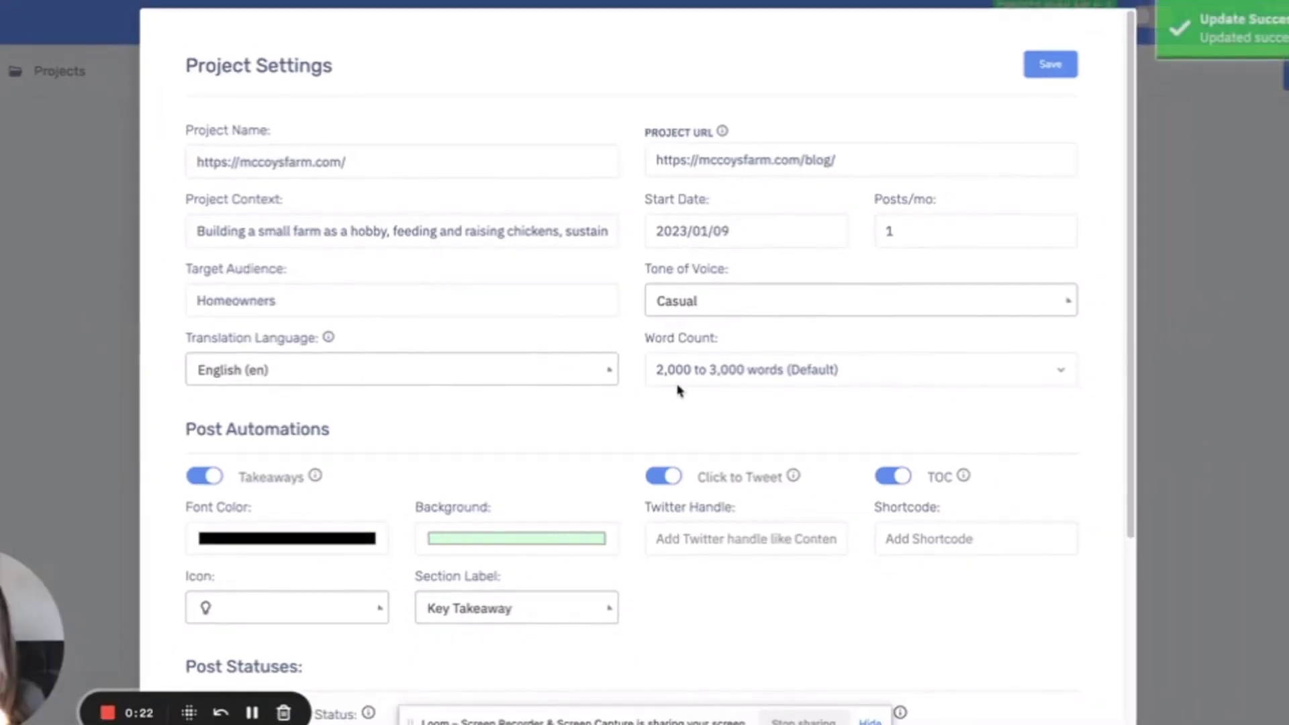
{"action": "scroll", "coordinate": [508, 541], "scroll_direction": "down", "scroll_amount": 3}
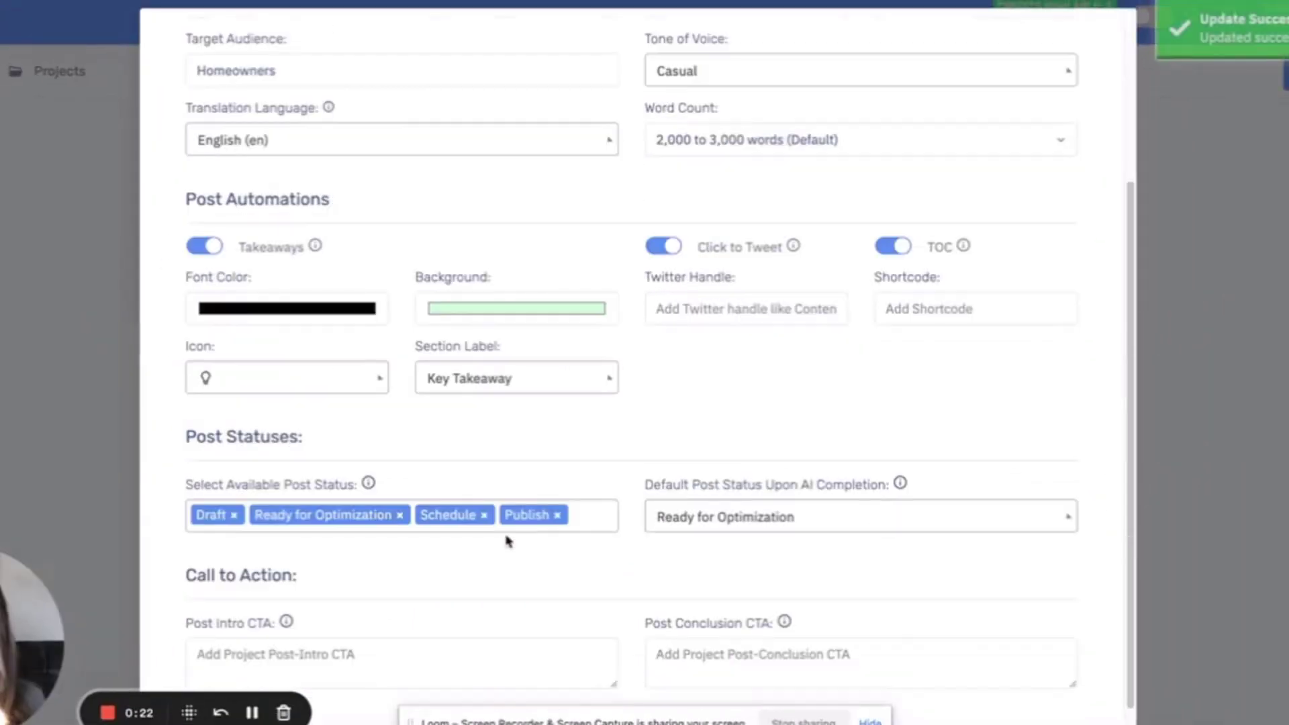
Step: Add Pending Editing under Select Available Post Status, save, and close the settings
{"action": "left_click", "coordinate": [586, 520]}
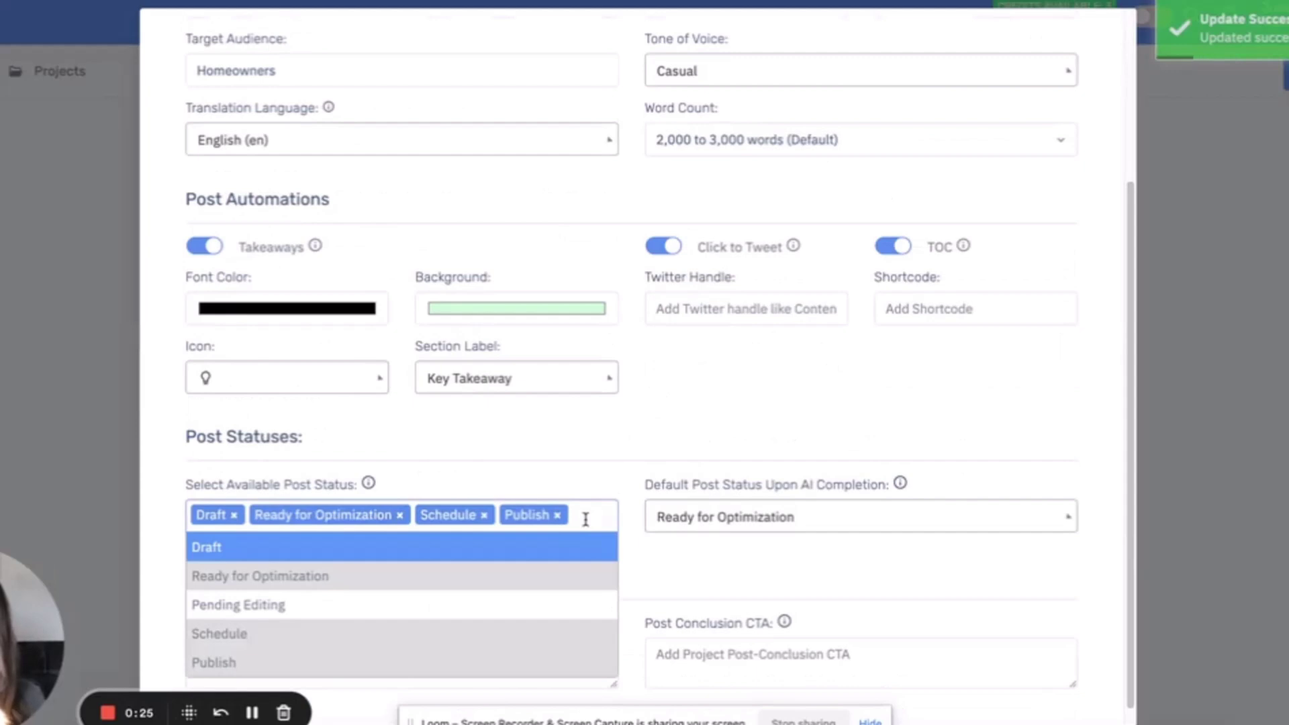
{"action": "left_click", "coordinate": [440, 607]}
{"action": "scroll", "coordinate": [627, 565], "scroll_direction": "down", "scroll_amount": 1}
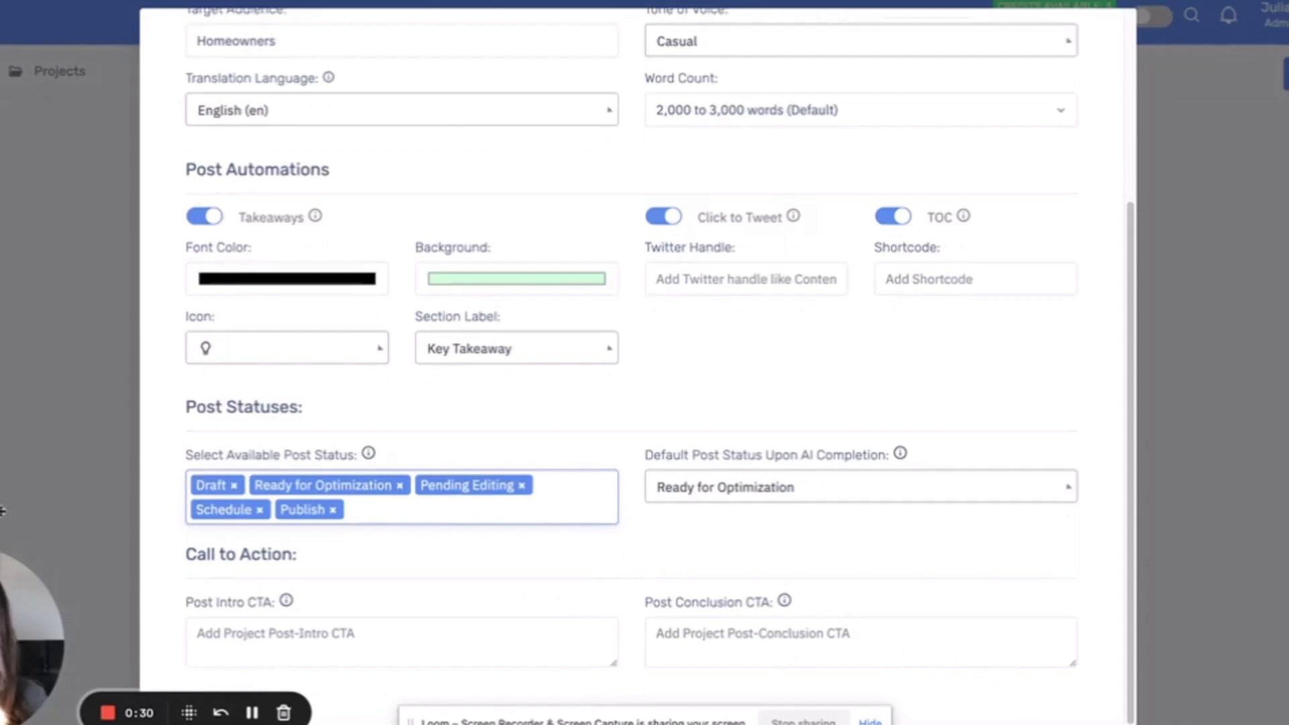
{"action": "scroll", "coordinate": [864, 440], "scroll_direction": "up", "scroll_amount": 5}
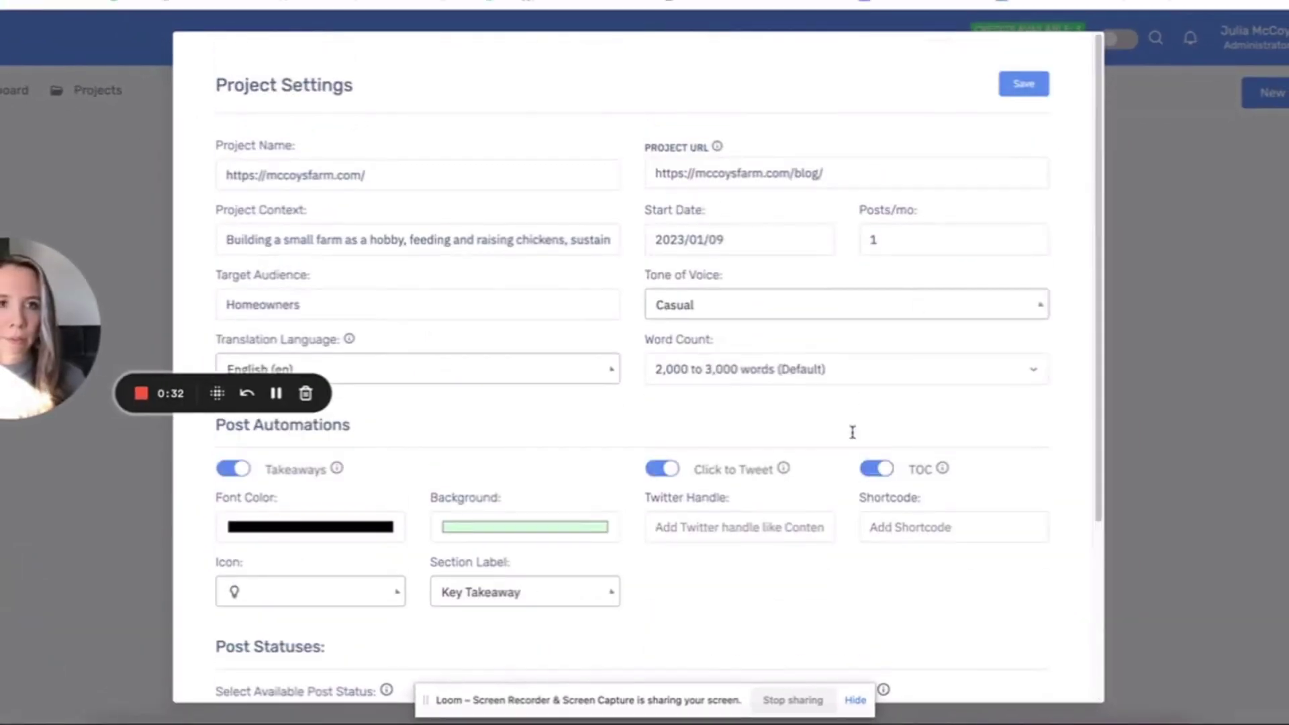
{"action": "left_click", "coordinate": [1025, 85]}
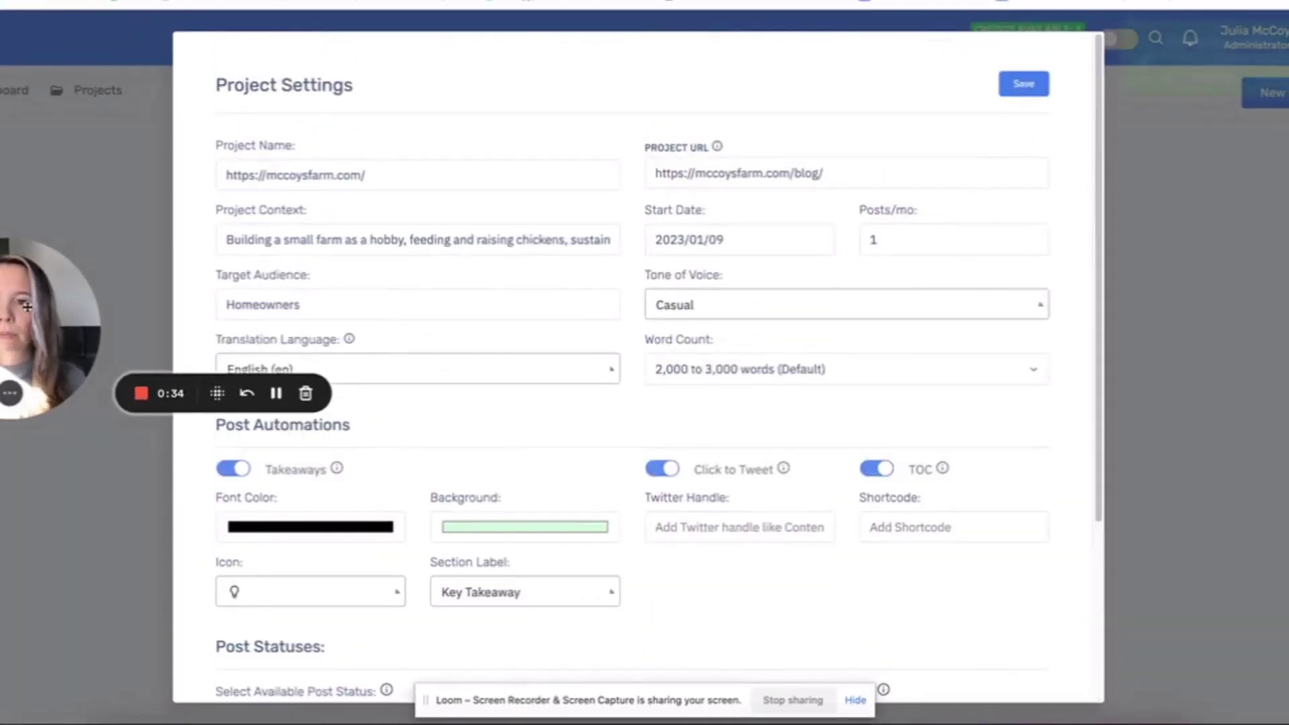
{"action": "left_click_drag", "start_coordinate": [26, 340], "coordinate": [56, 637]}
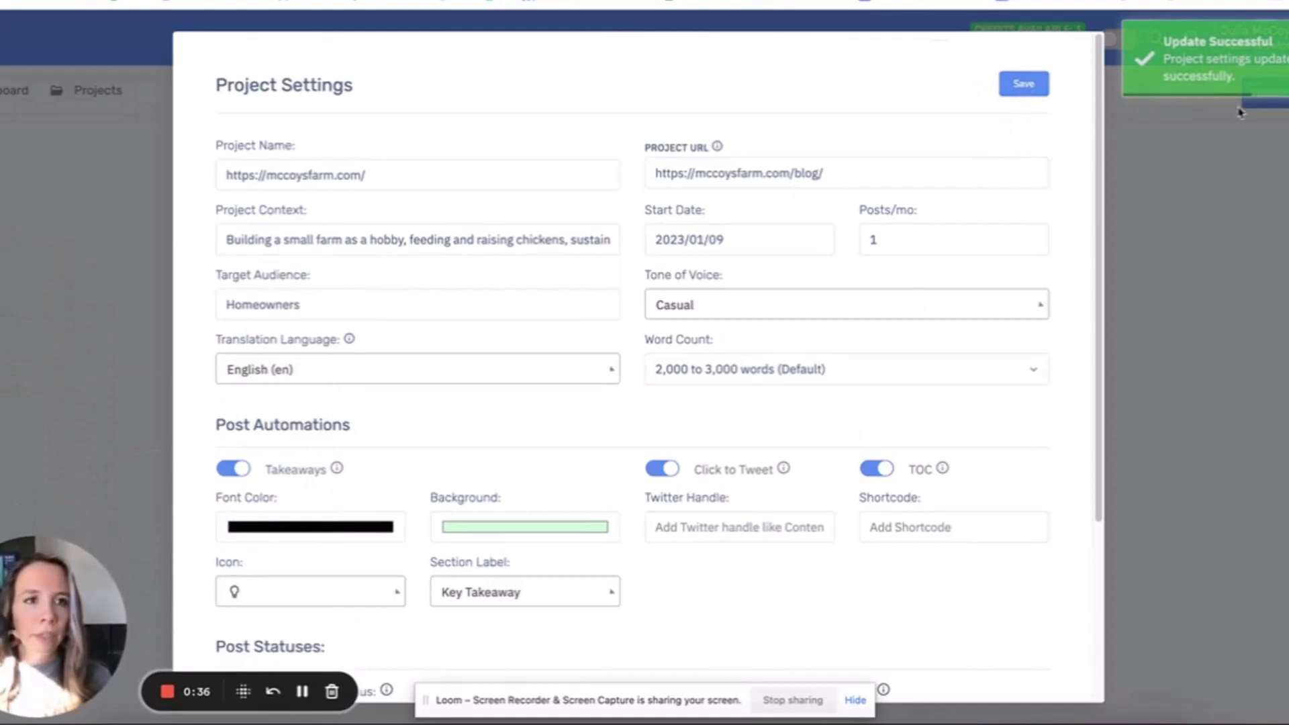
{"action": "left_click", "coordinate": [1188, 343]}
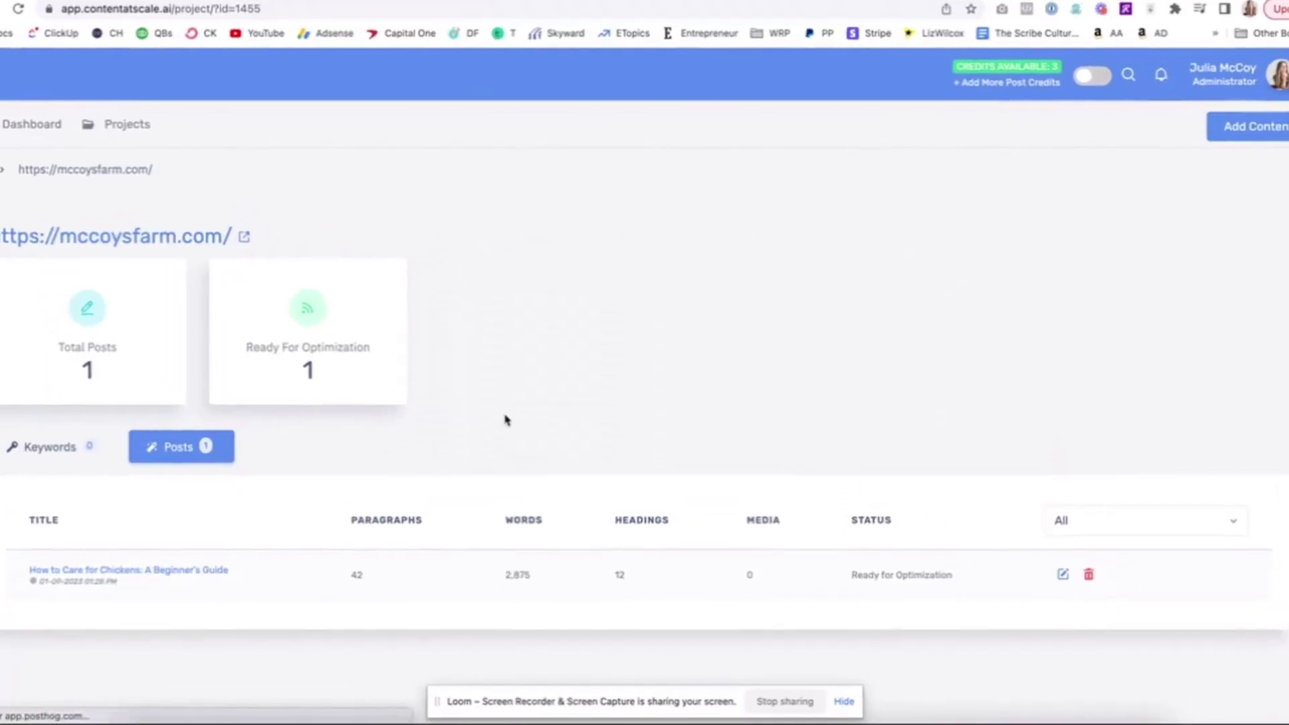
Step: Change the chicken-care guide's post status to Pending Editing and click Update
{"action": "left_click", "coordinate": [1063, 575]}
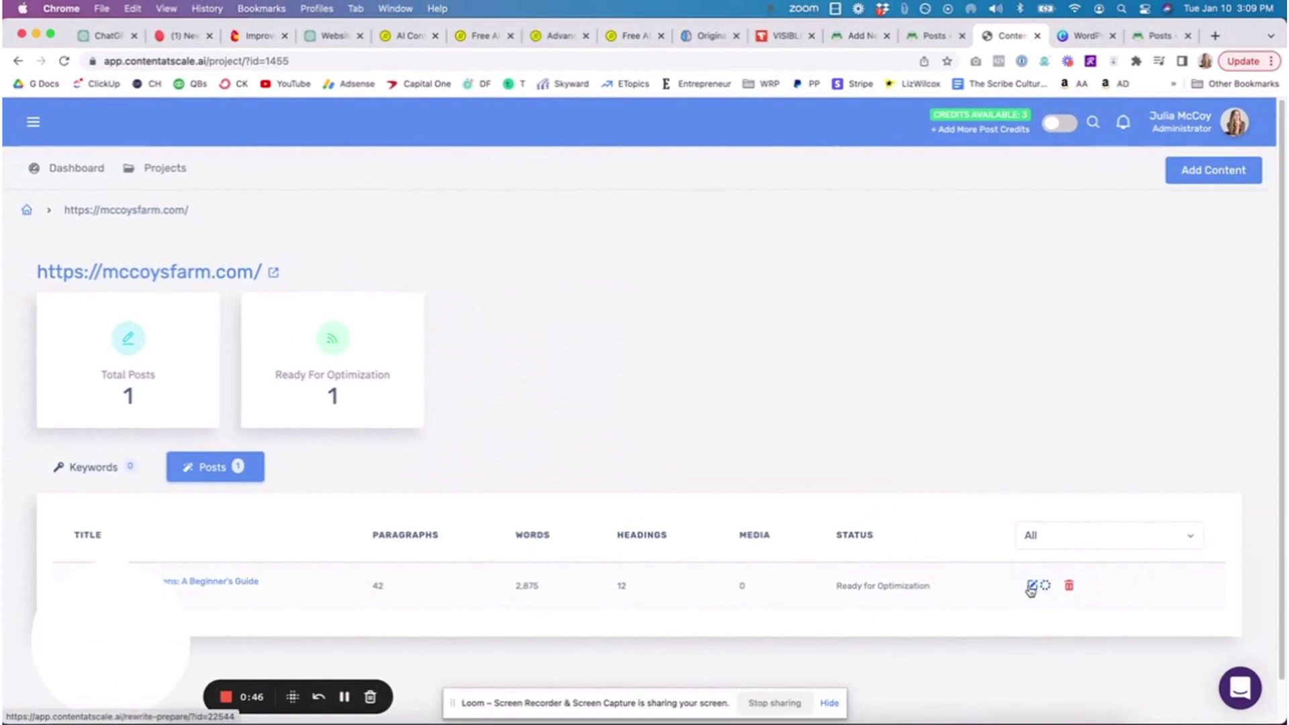
{"action": "left_click", "coordinate": [1031, 586]}
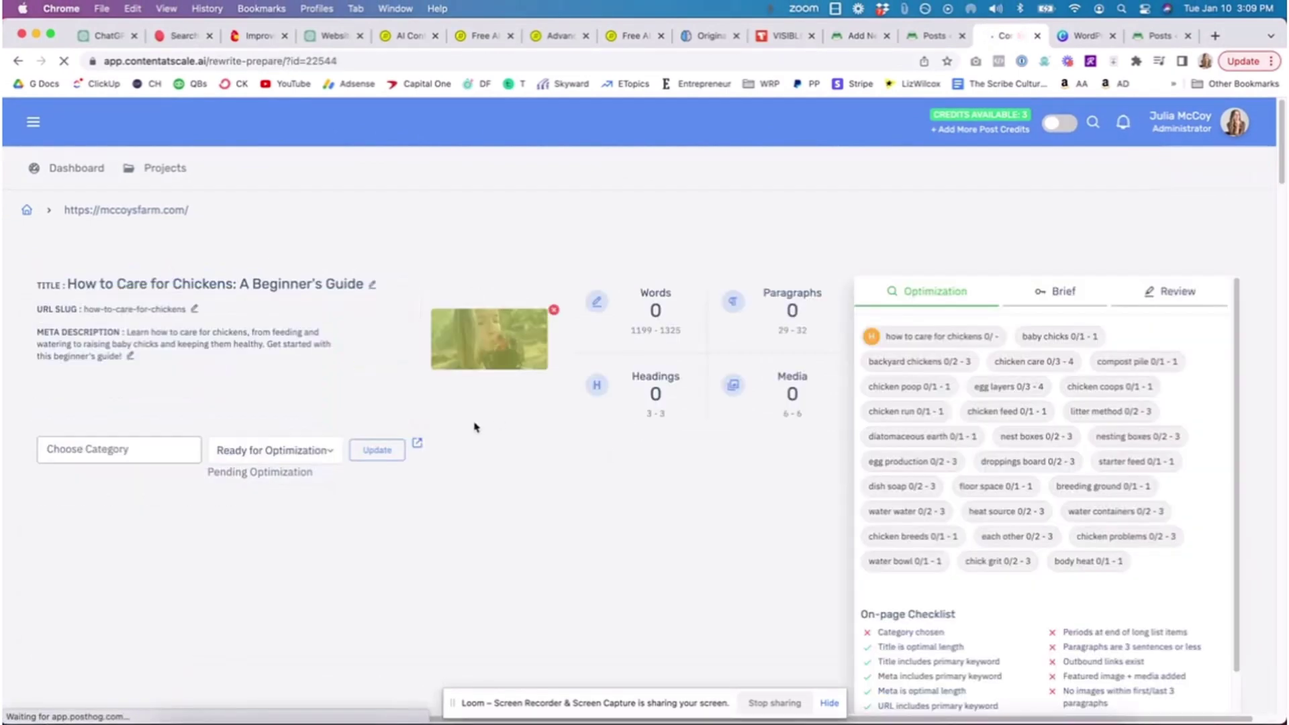
{"action": "left_click", "coordinate": [287, 450]}
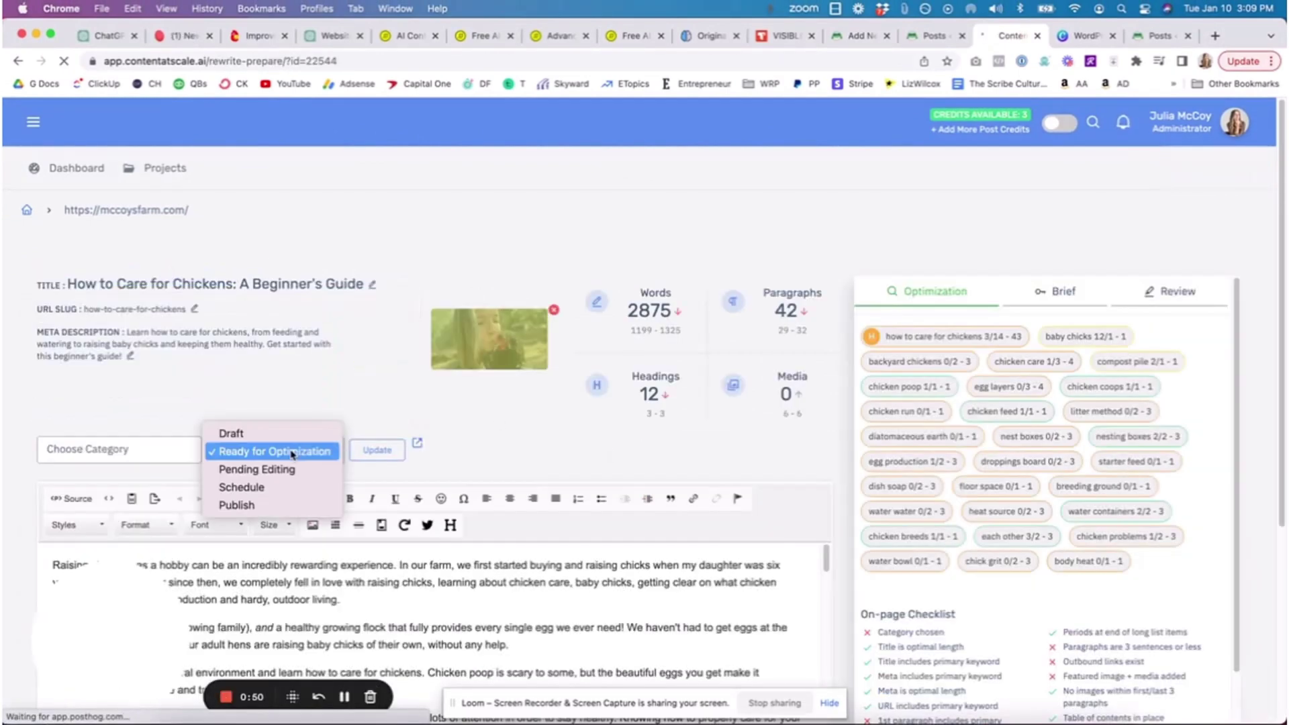
{"action": "left_click", "coordinate": [286, 470]}
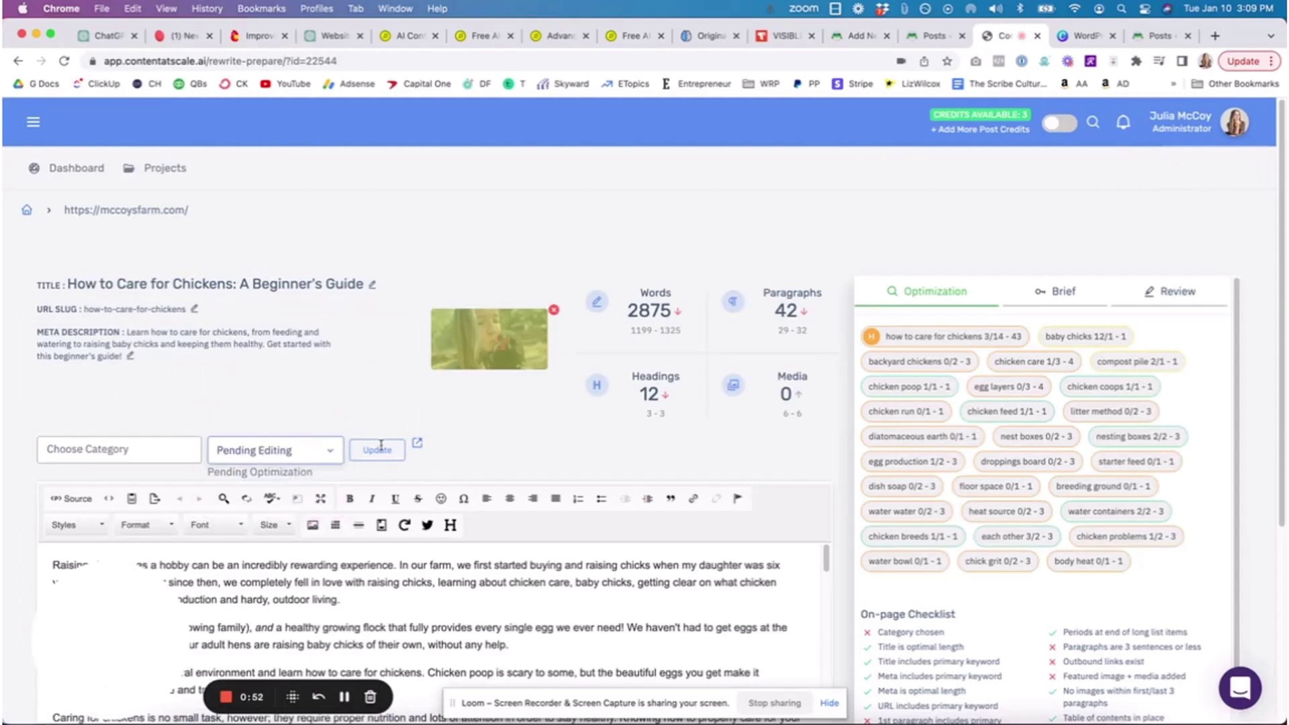
{"action": "left_click", "coordinate": [387, 454]}
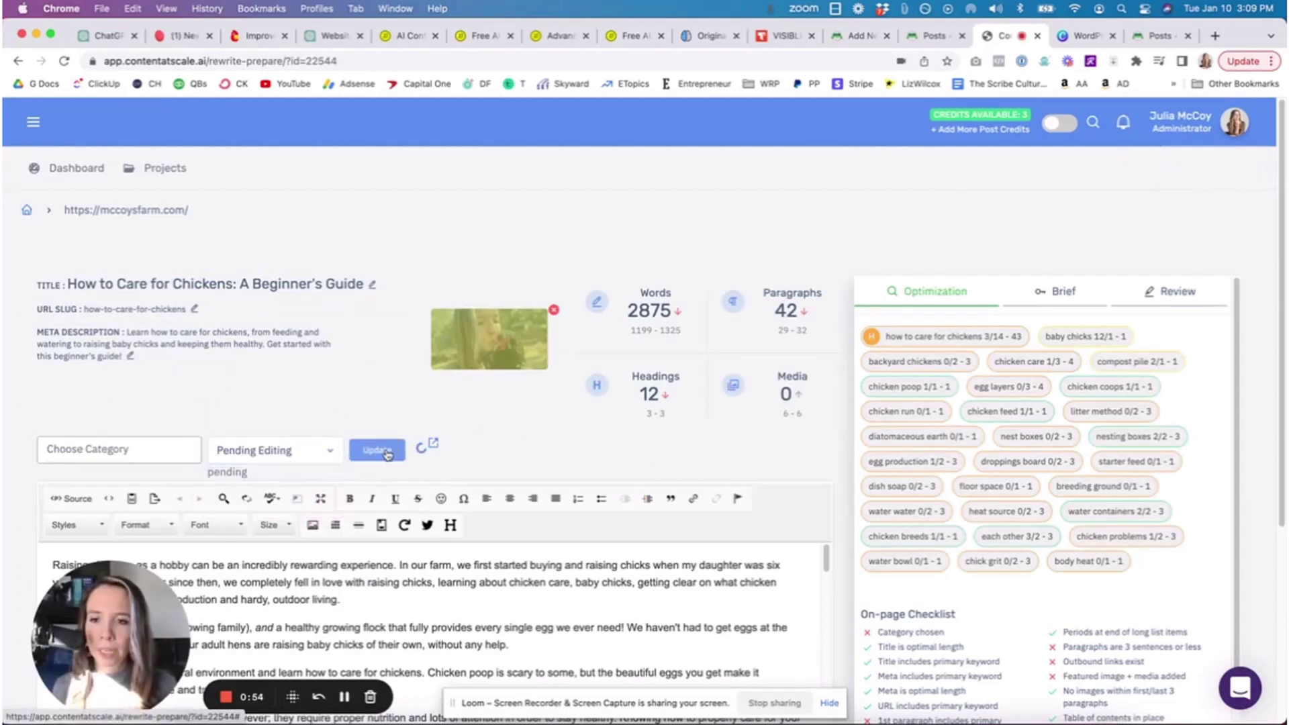
Step: Reload All Posts in WordPress to show the chicken-care guide as Pending
{"action": "left_click", "coordinate": [924, 37]}
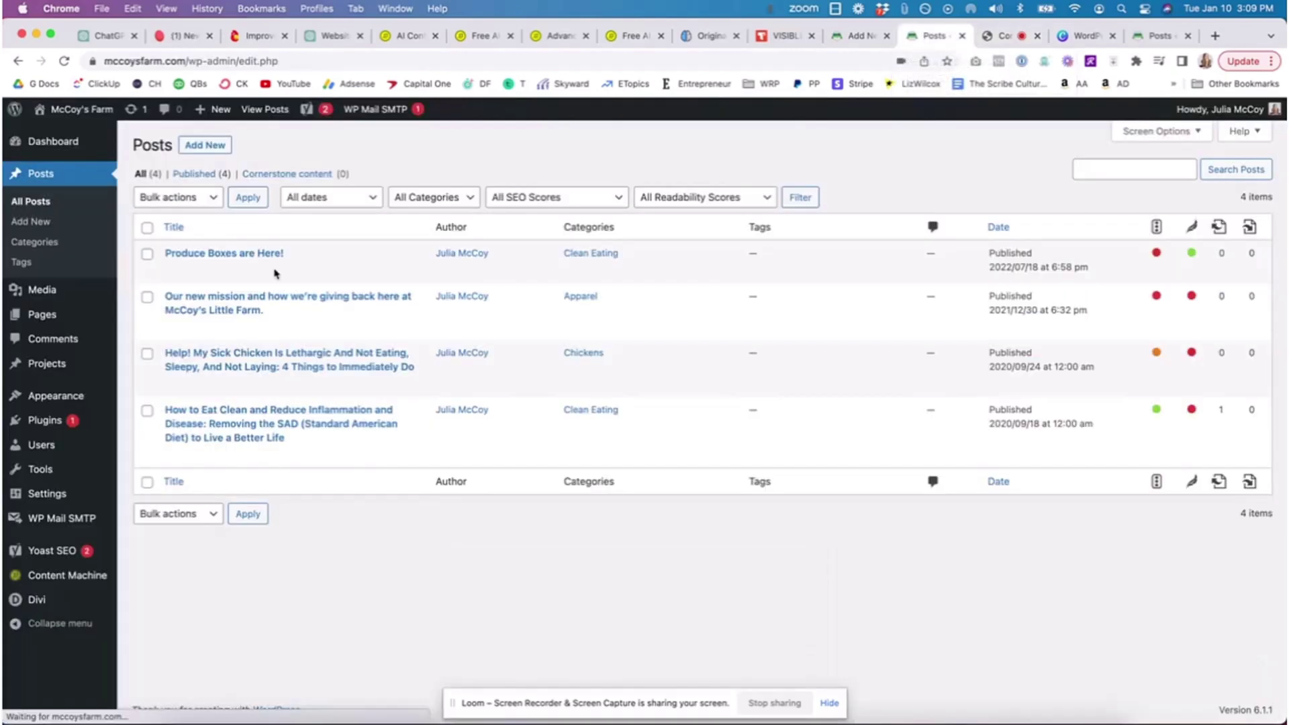
{"action": "left_click", "coordinate": [31, 202]}
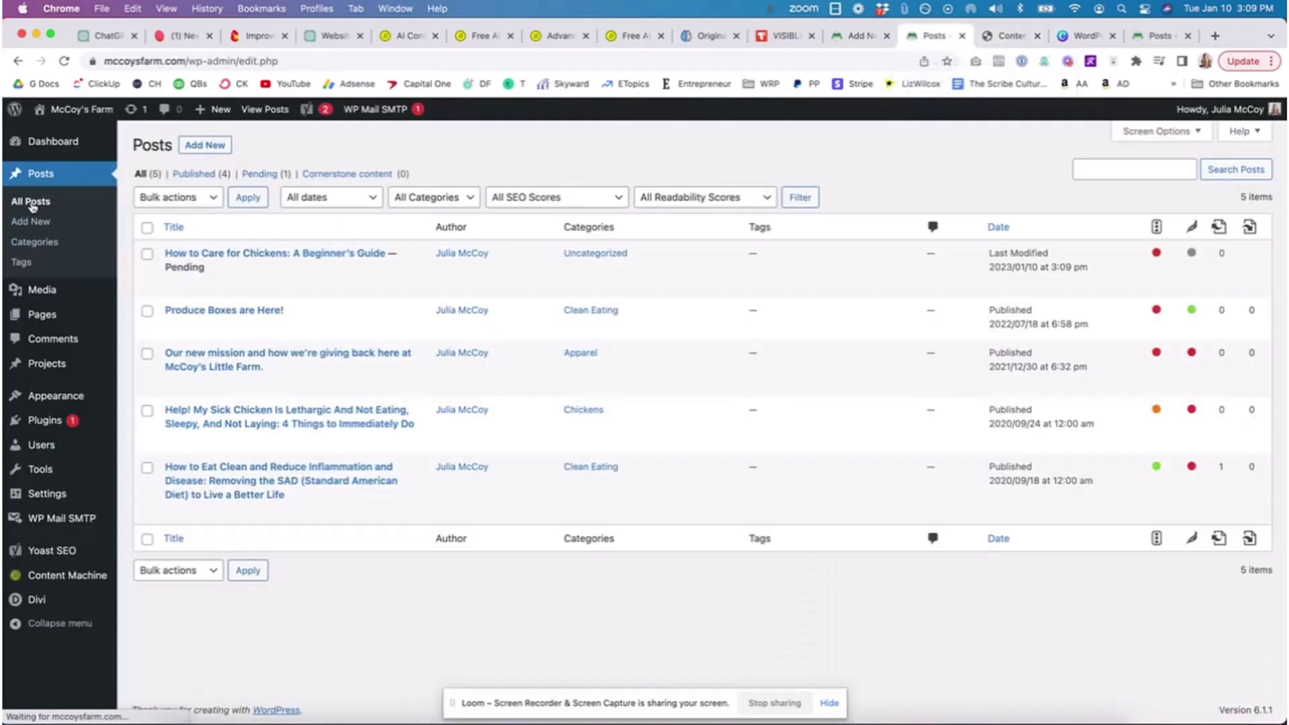
{"action": "mouse_move", "coordinate": [289, 269]}
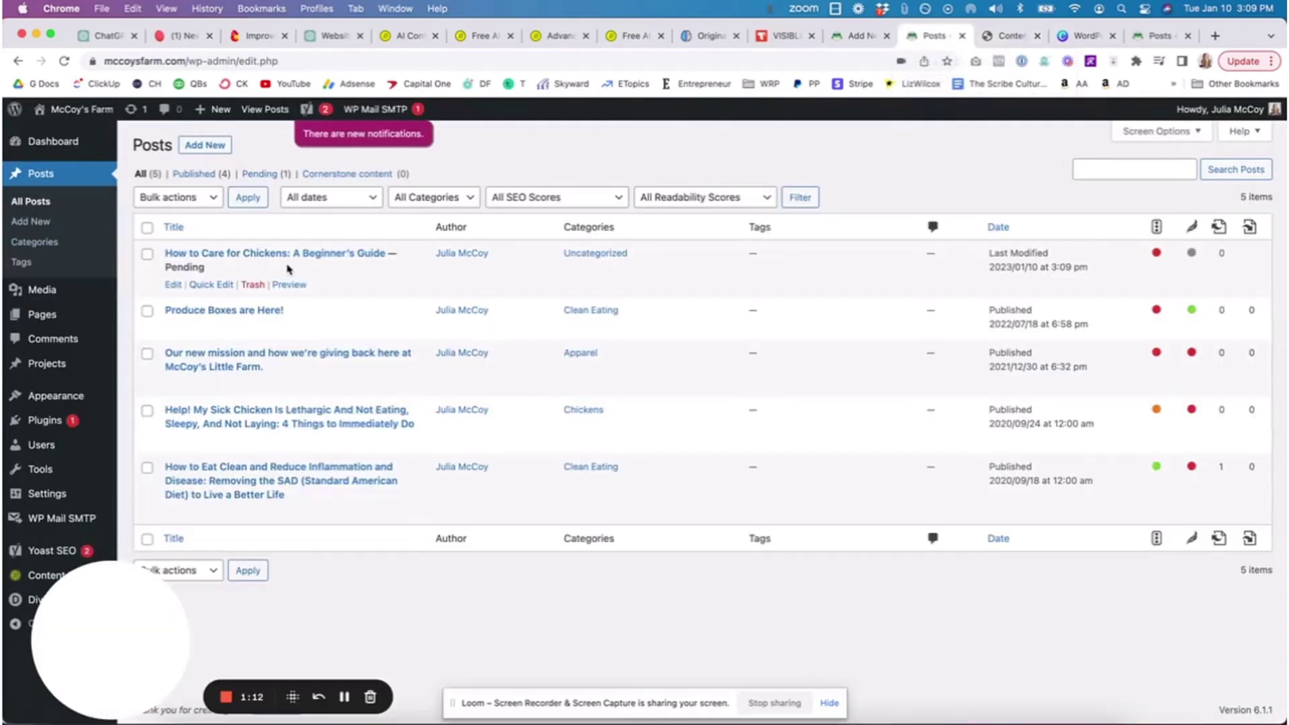